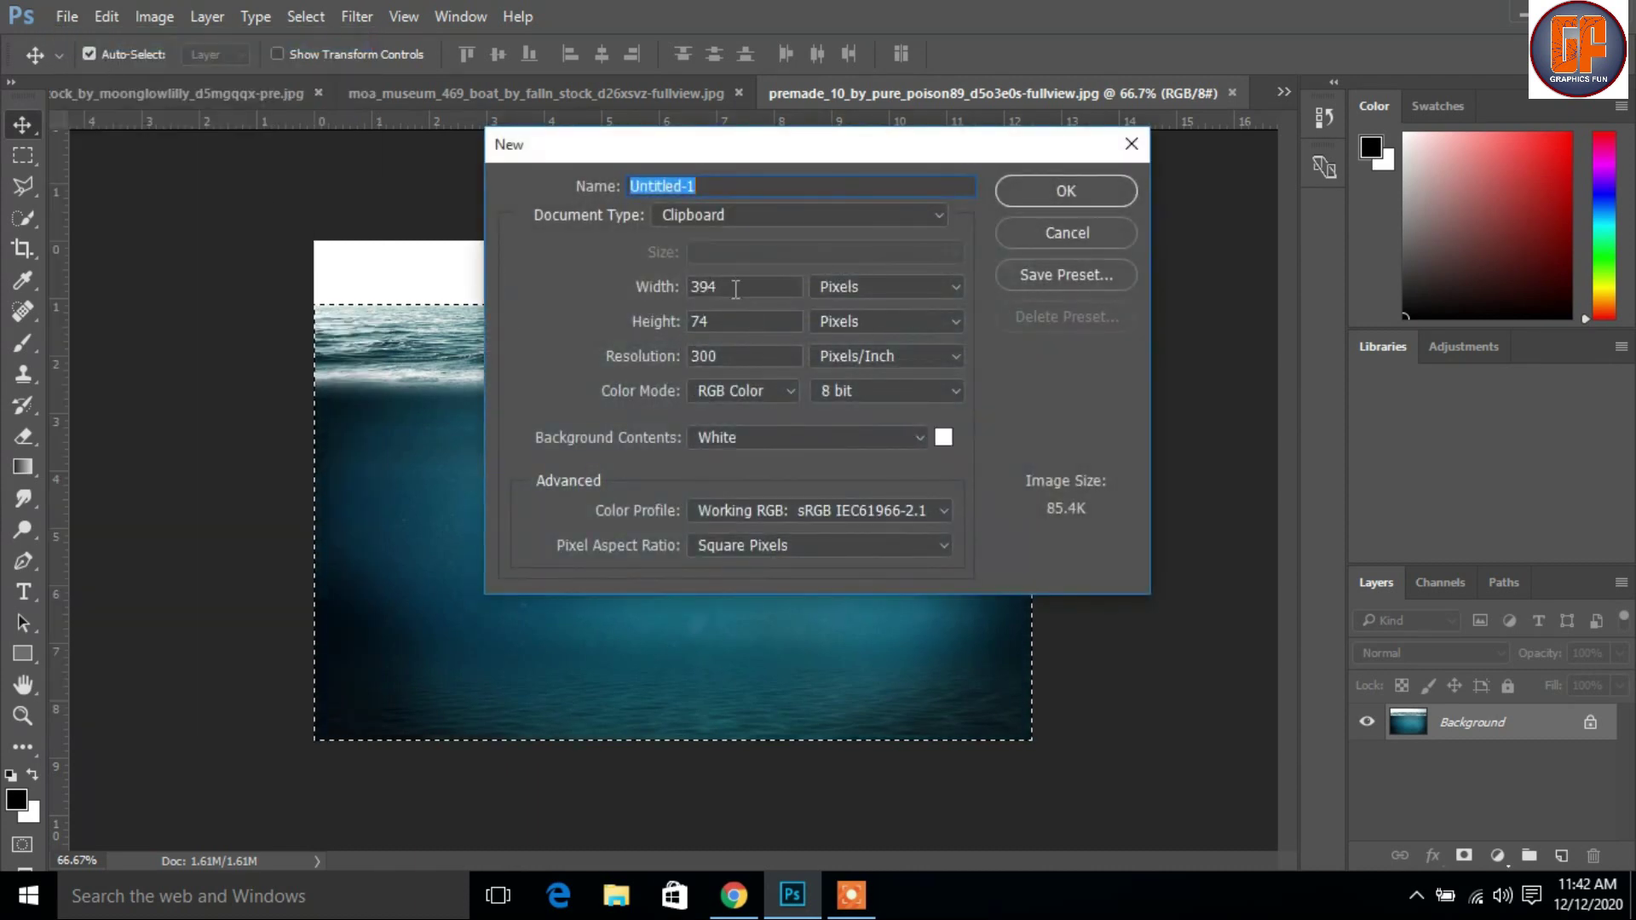
Step: Create a new document 1280 pixels wide and 720 pixels high
{"action": "double_click", "coordinate": [738, 281]}
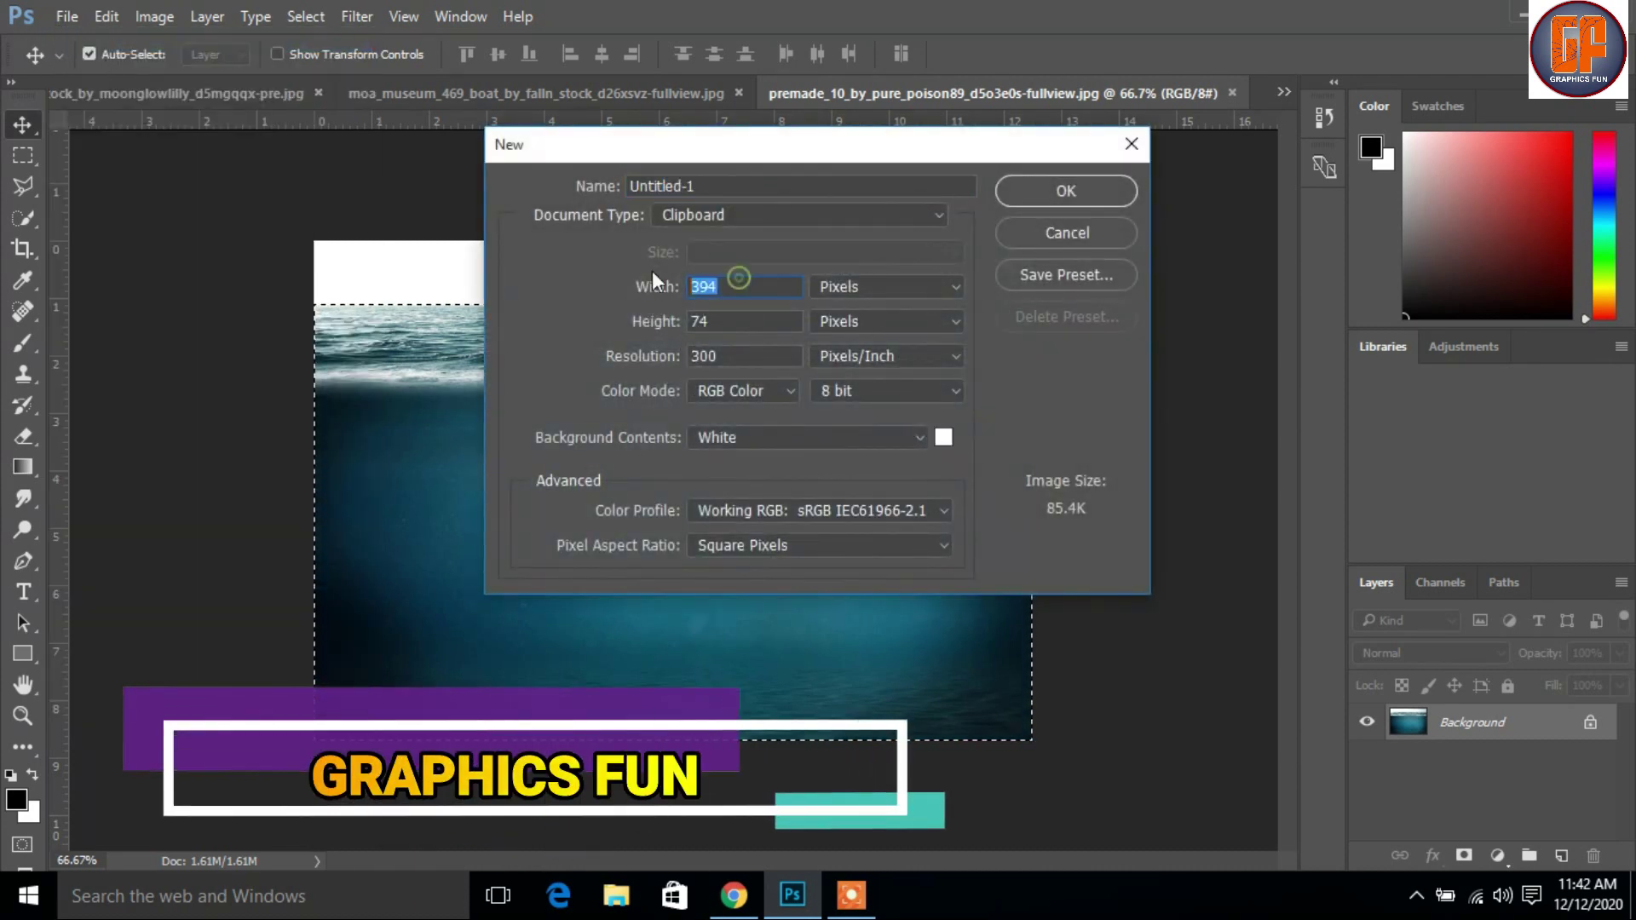
{"action": "type", "text": "1280"}
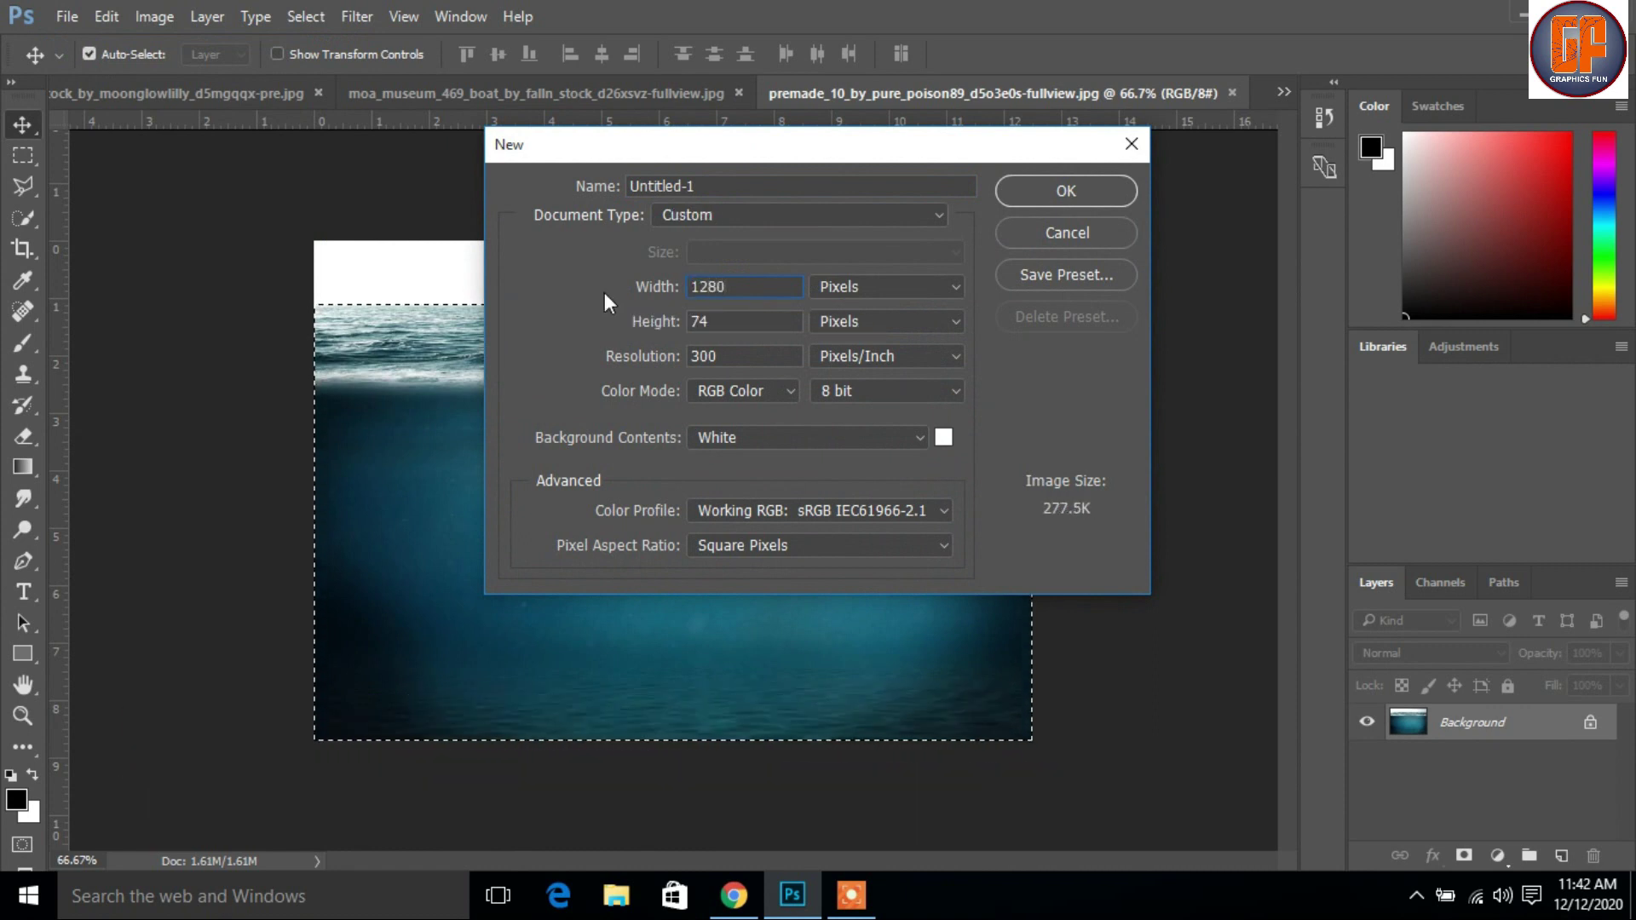
{"action": "key", "text": "Tab"}
{"action": "type", "text": "720"}
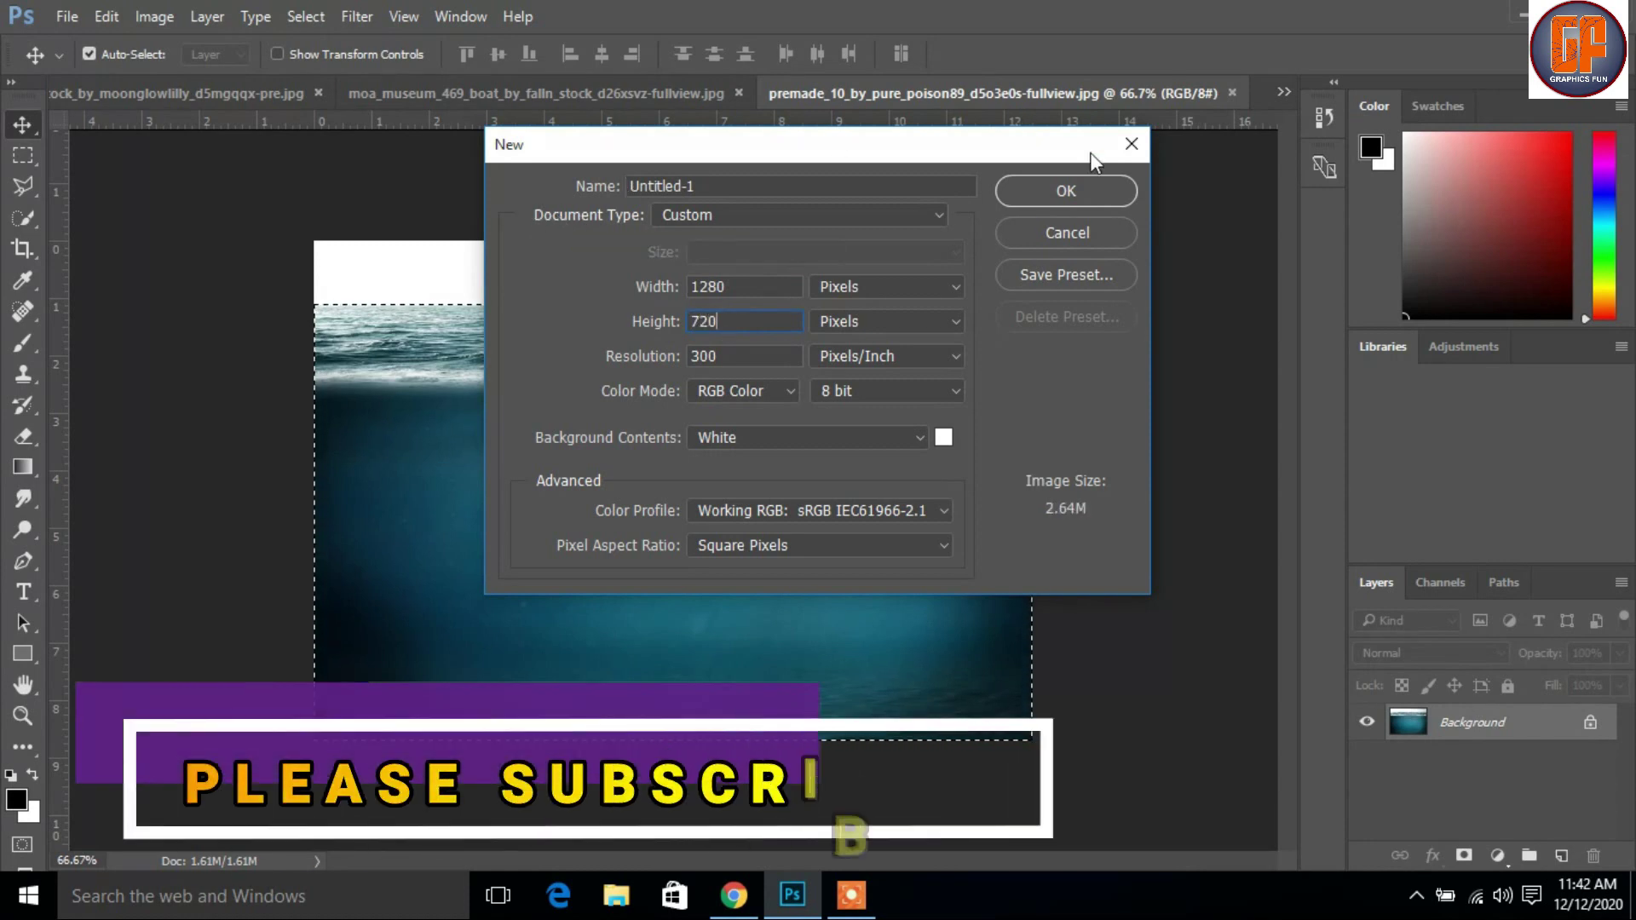
{"action": "left_click", "coordinate": [1082, 197]}
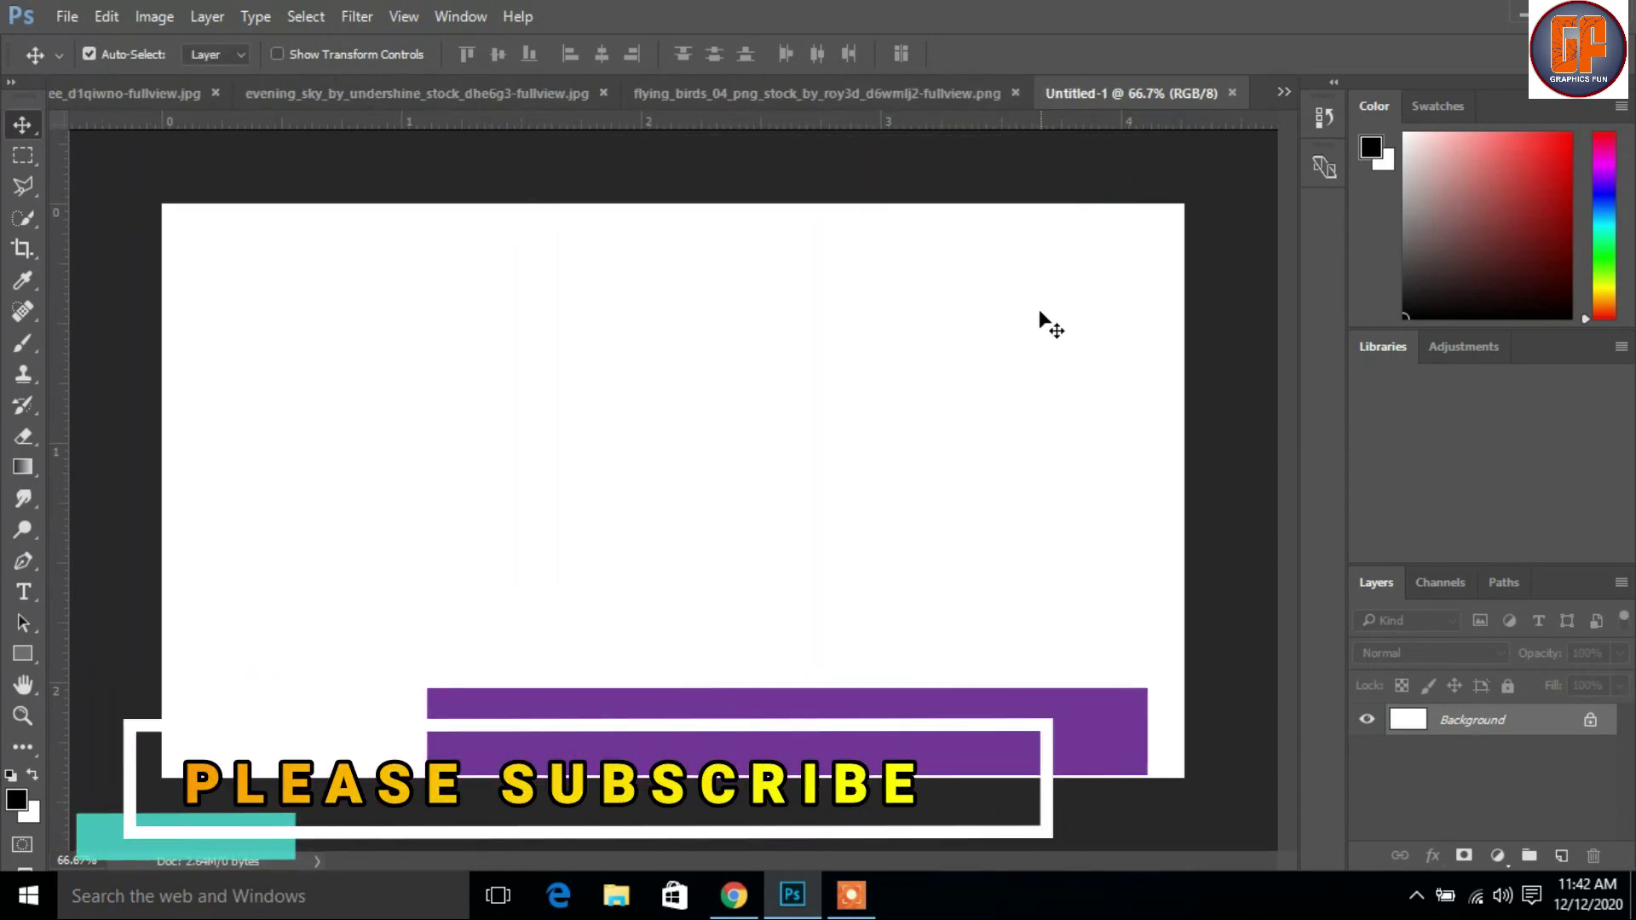
Step: Copy the selected sea area from premade_10_by_pure_poison89_d5o3e0s-fullview.jpg into Untitled-1 and minimize the source image
{"action": "left_click", "coordinate": [1289, 93]}
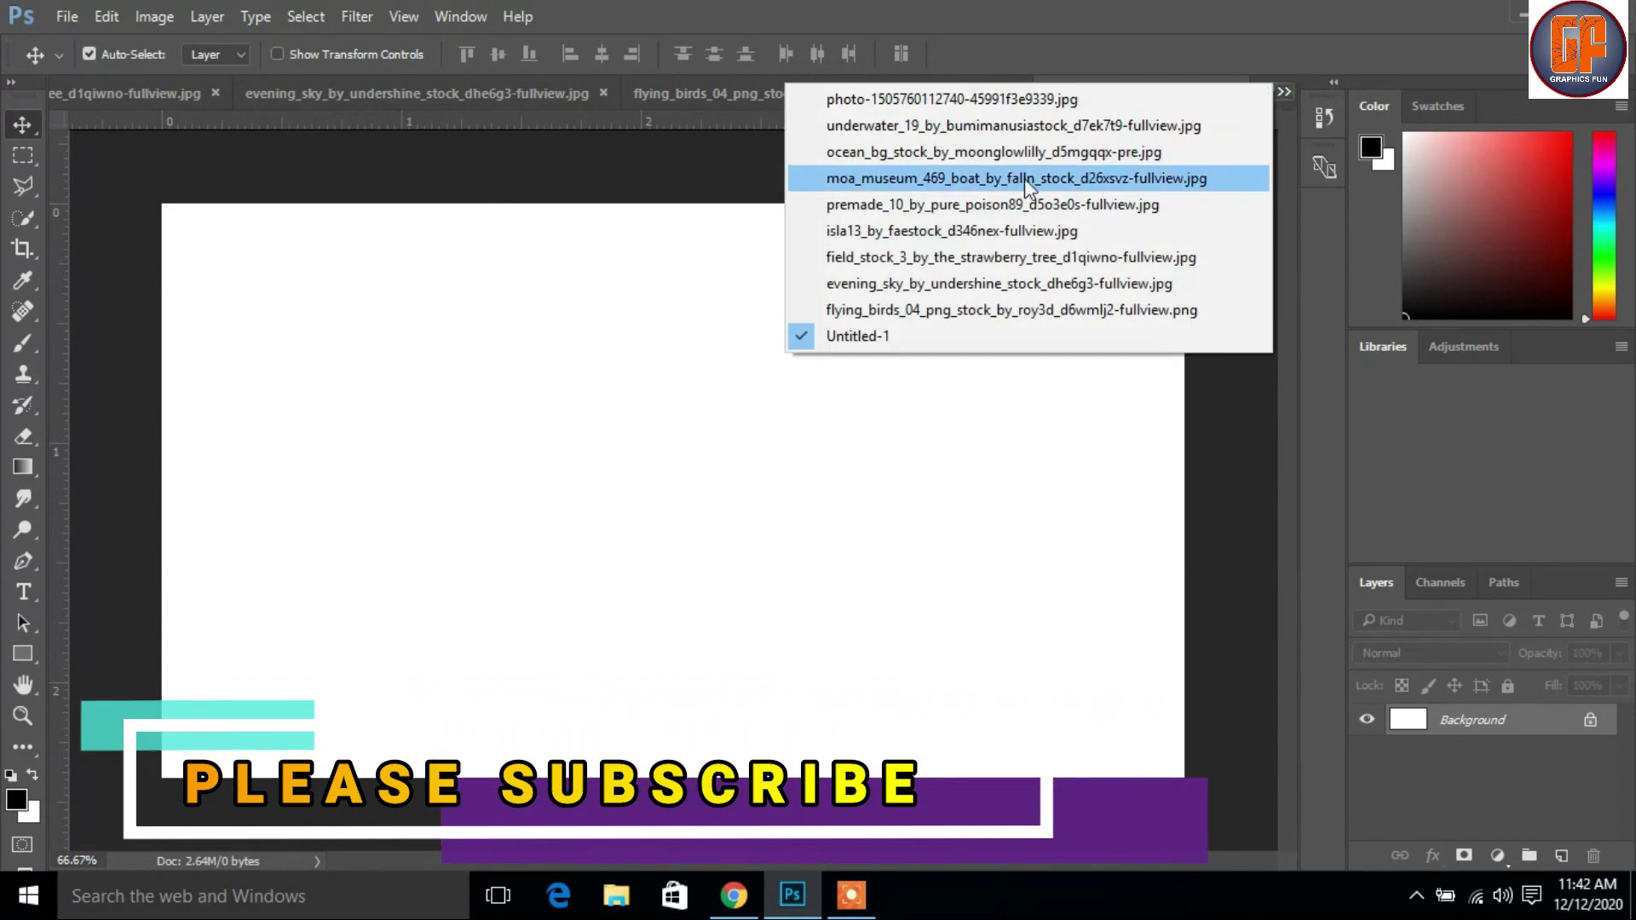
{"action": "left_click", "coordinate": [1004, 207]}
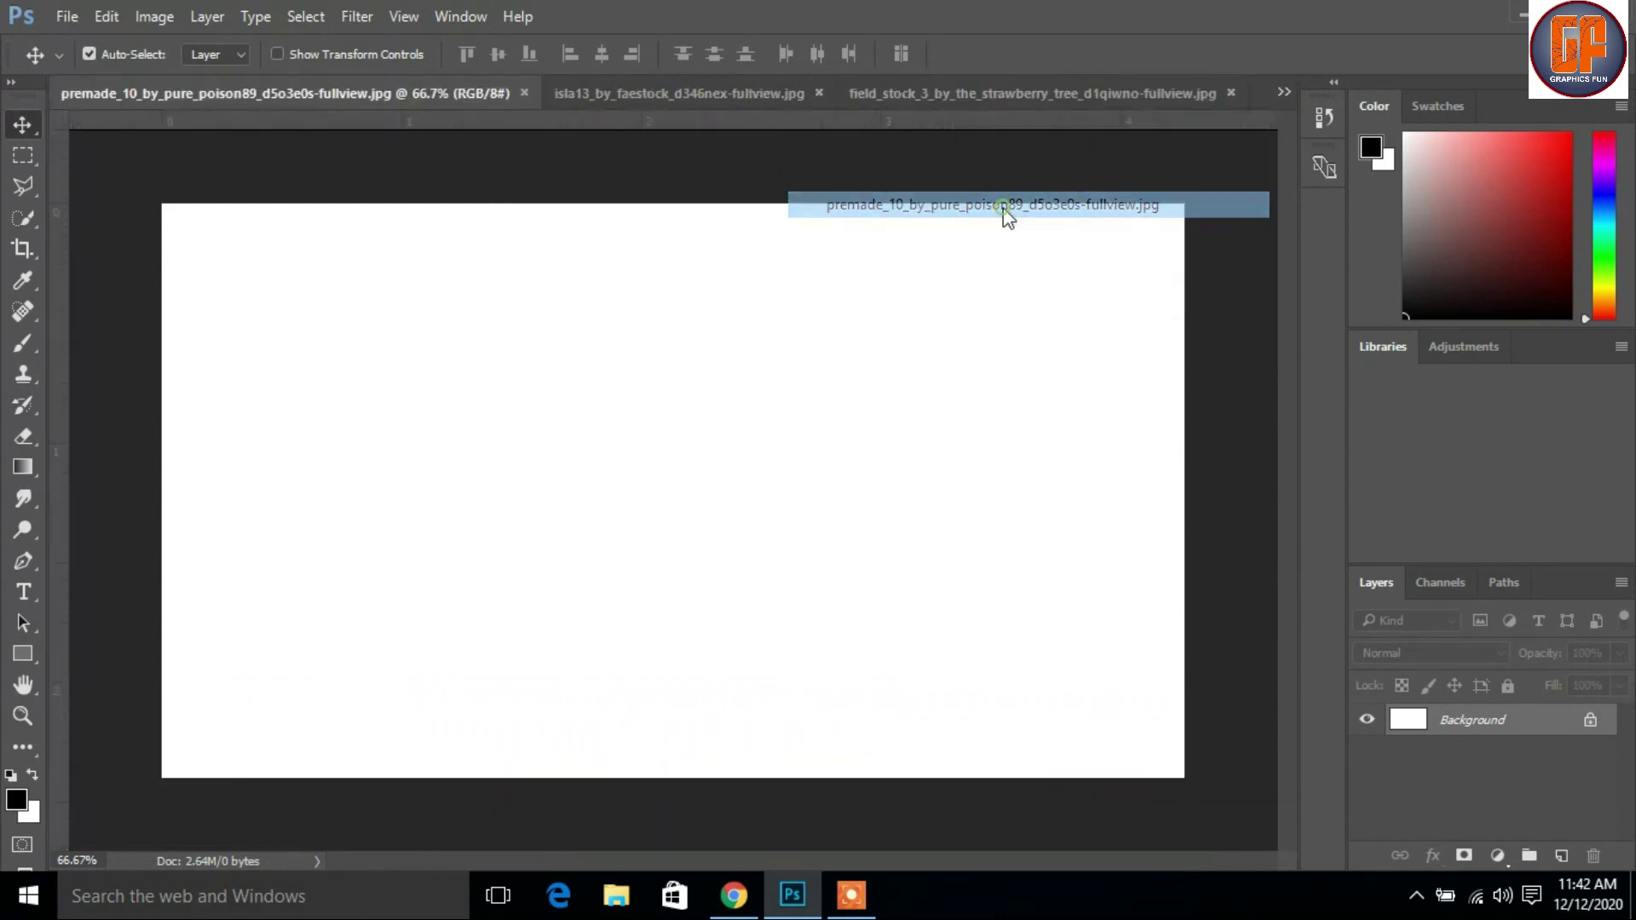
{"action": "left_click_drag", "start_coordinate": [350, 91], "coordinate": [689, 188]}
{"action": "left_click_drag", "start_coordinate": [883, 404], "coordinate": [277, 494]}
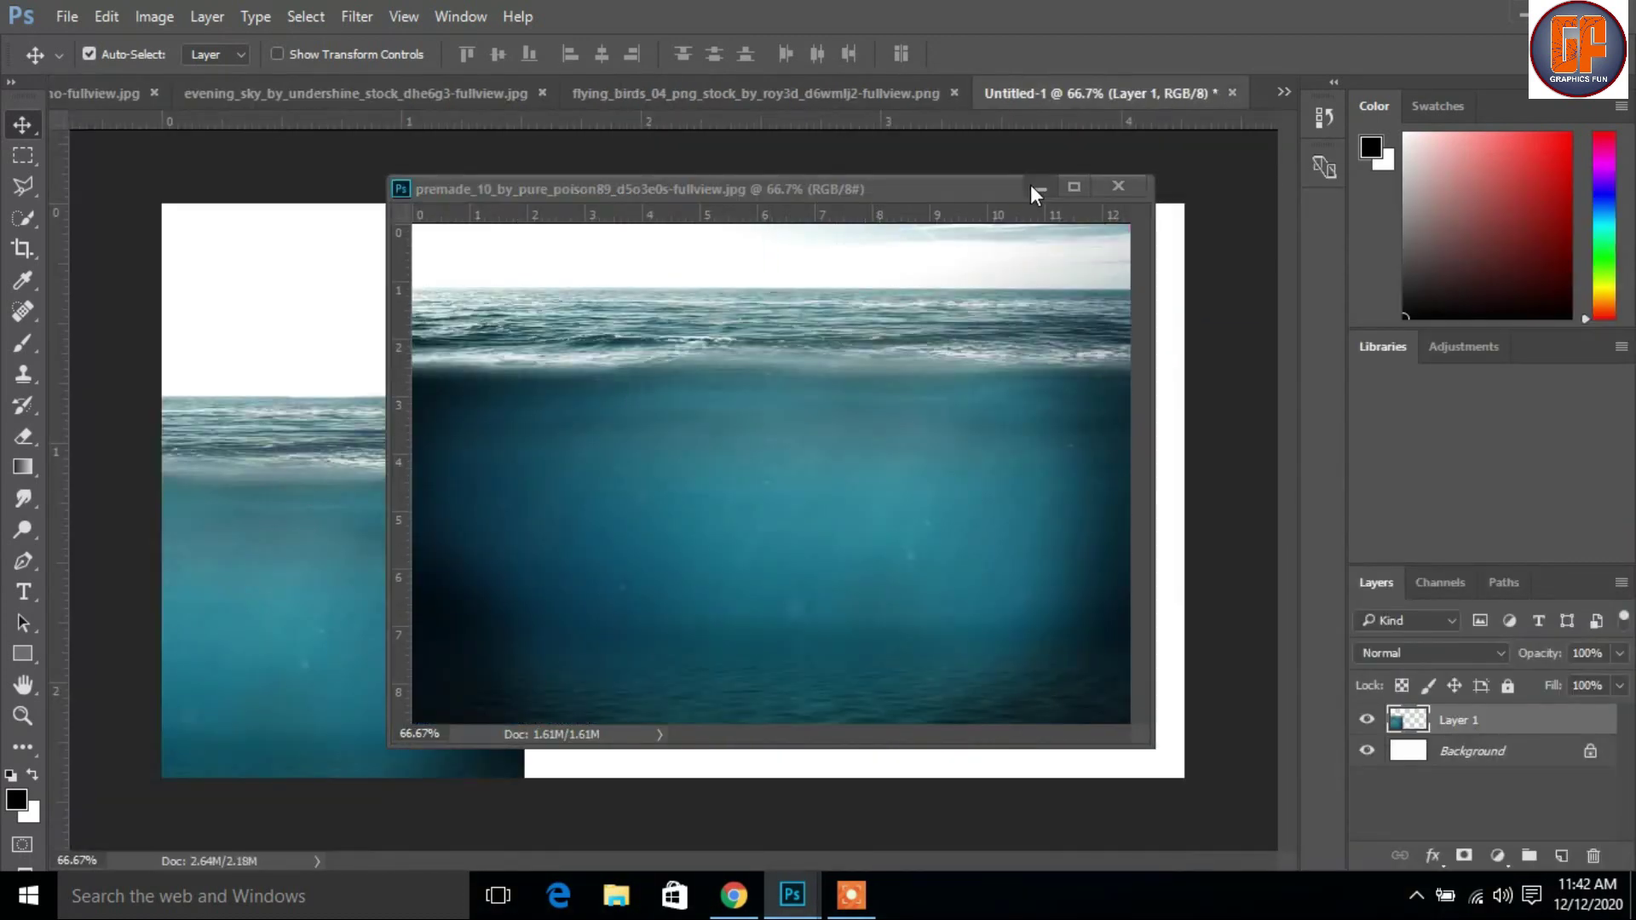
{"action": "left_click", "coordinate": [1039, 187]}
Step: Move the sea layer to the lower part of the canvas and scale it to about 148% wide and 144% high
{"action": "left_click_drag", "start_coordinate": [394, 567], "coordinate": [762, 651]}
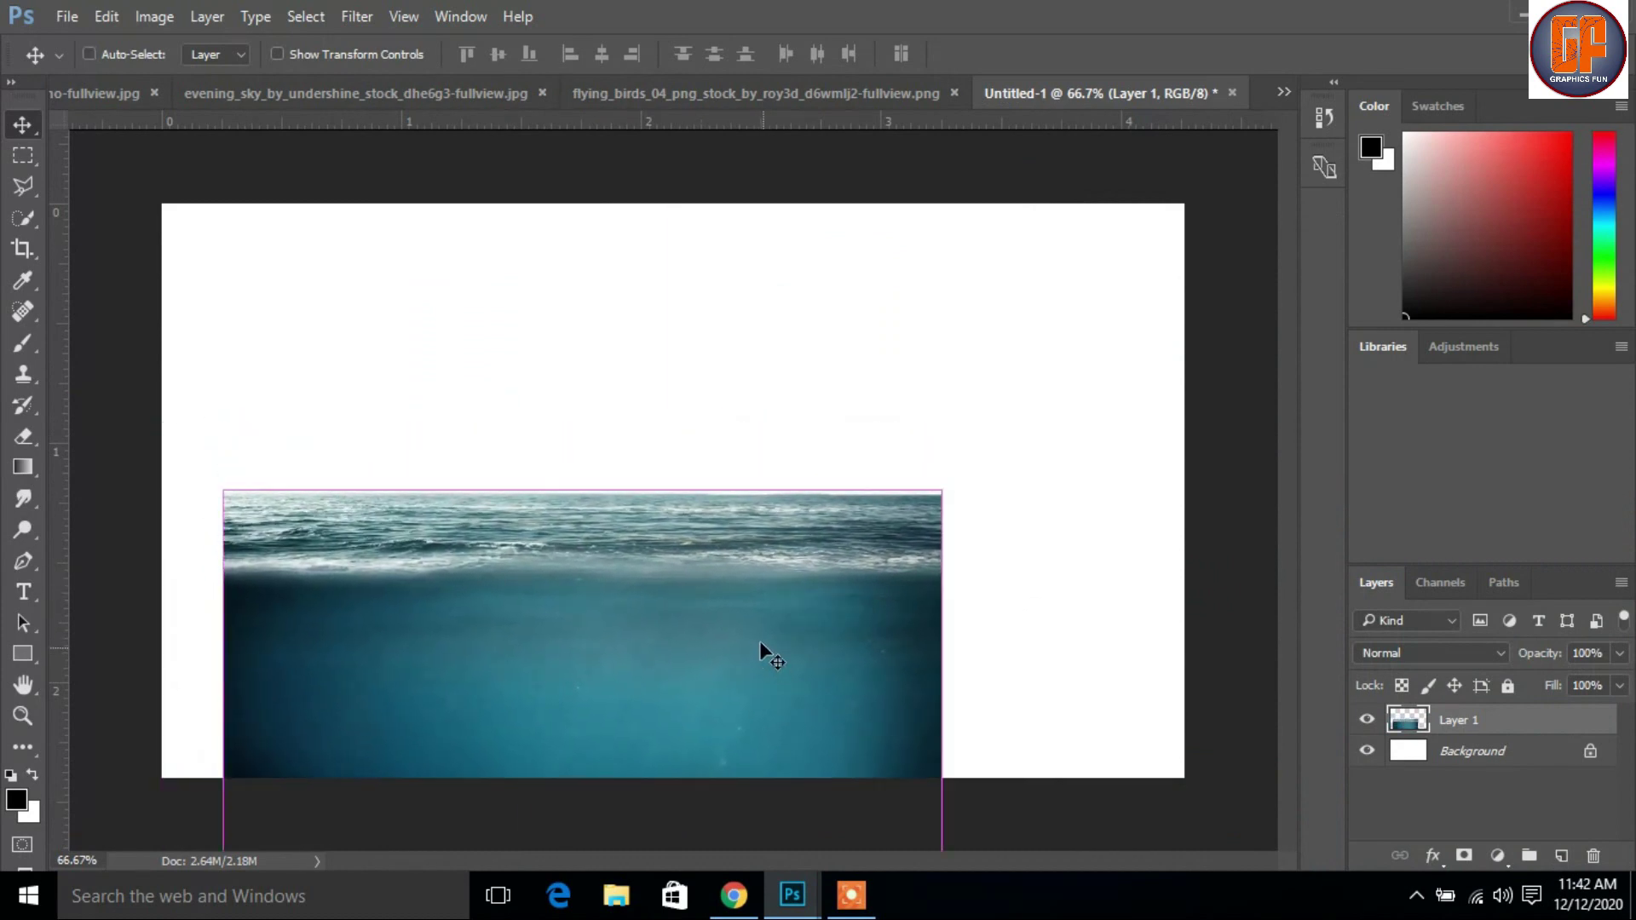
{"action": "key", "text": "ctrl+t"}
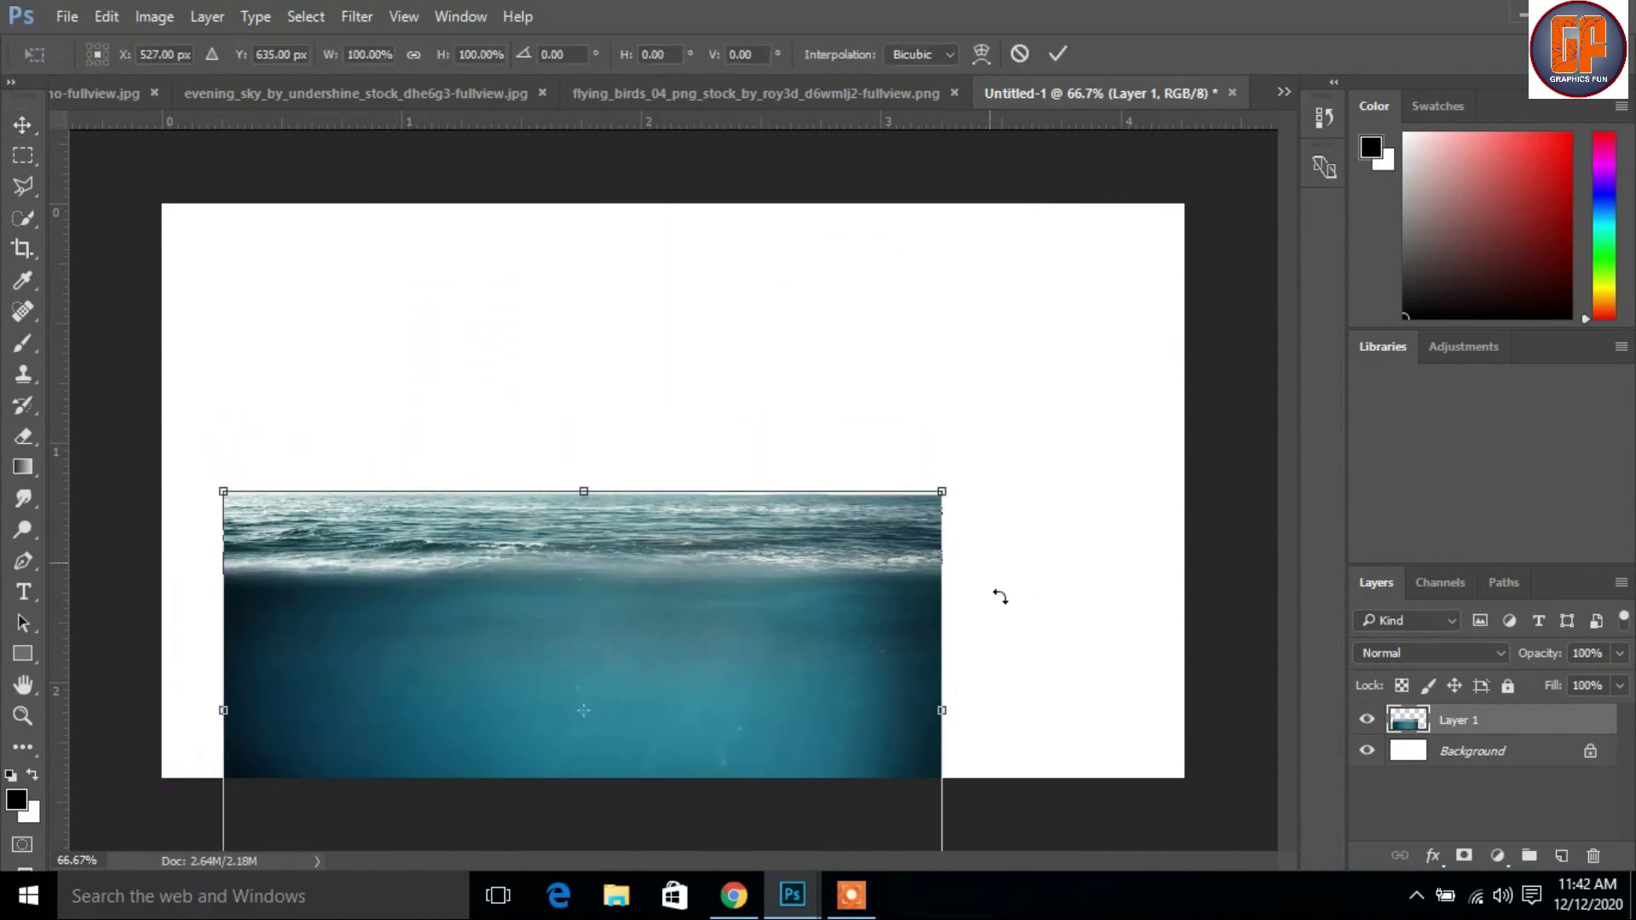
{"action": "left_click_drag", "start_coordinate": [948, 484], "coordinate": [1104, 460]}
{"action": "left_click_drag", "start_coordinate": [856, 577], "coordinate": [1010, 599]}
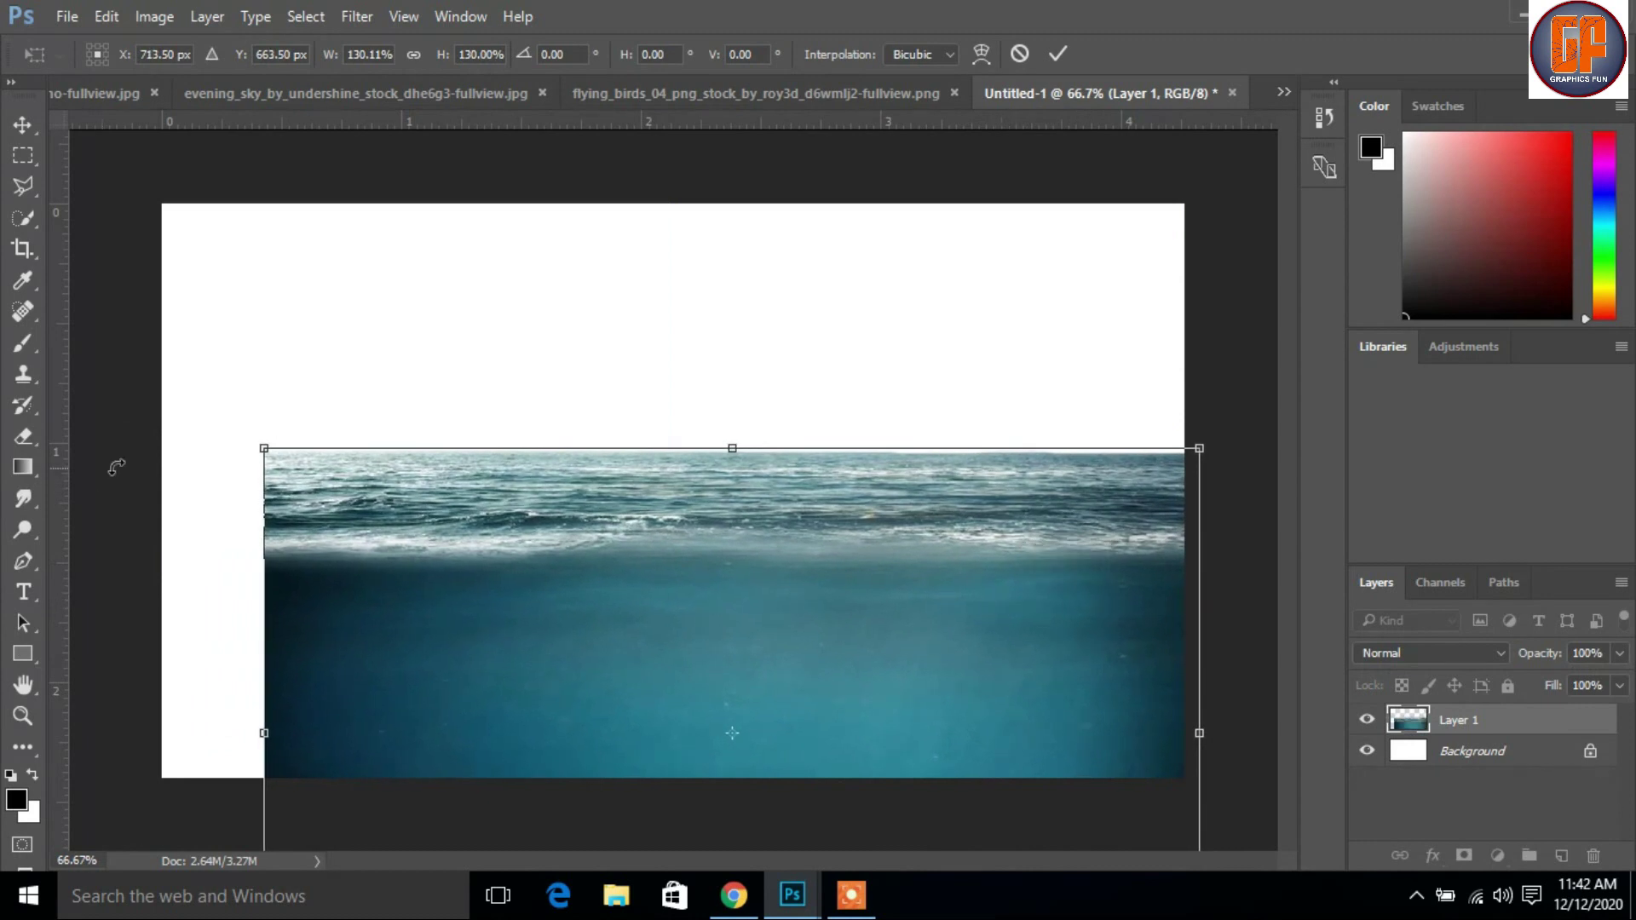
{"action": "left_click_drag", "start_coordinate": [262, 450], "coordinate": [195, 410]}
{"action": "left_click_drag", "start_coordinate": [471, 542], "coordinate": [416, 544]}
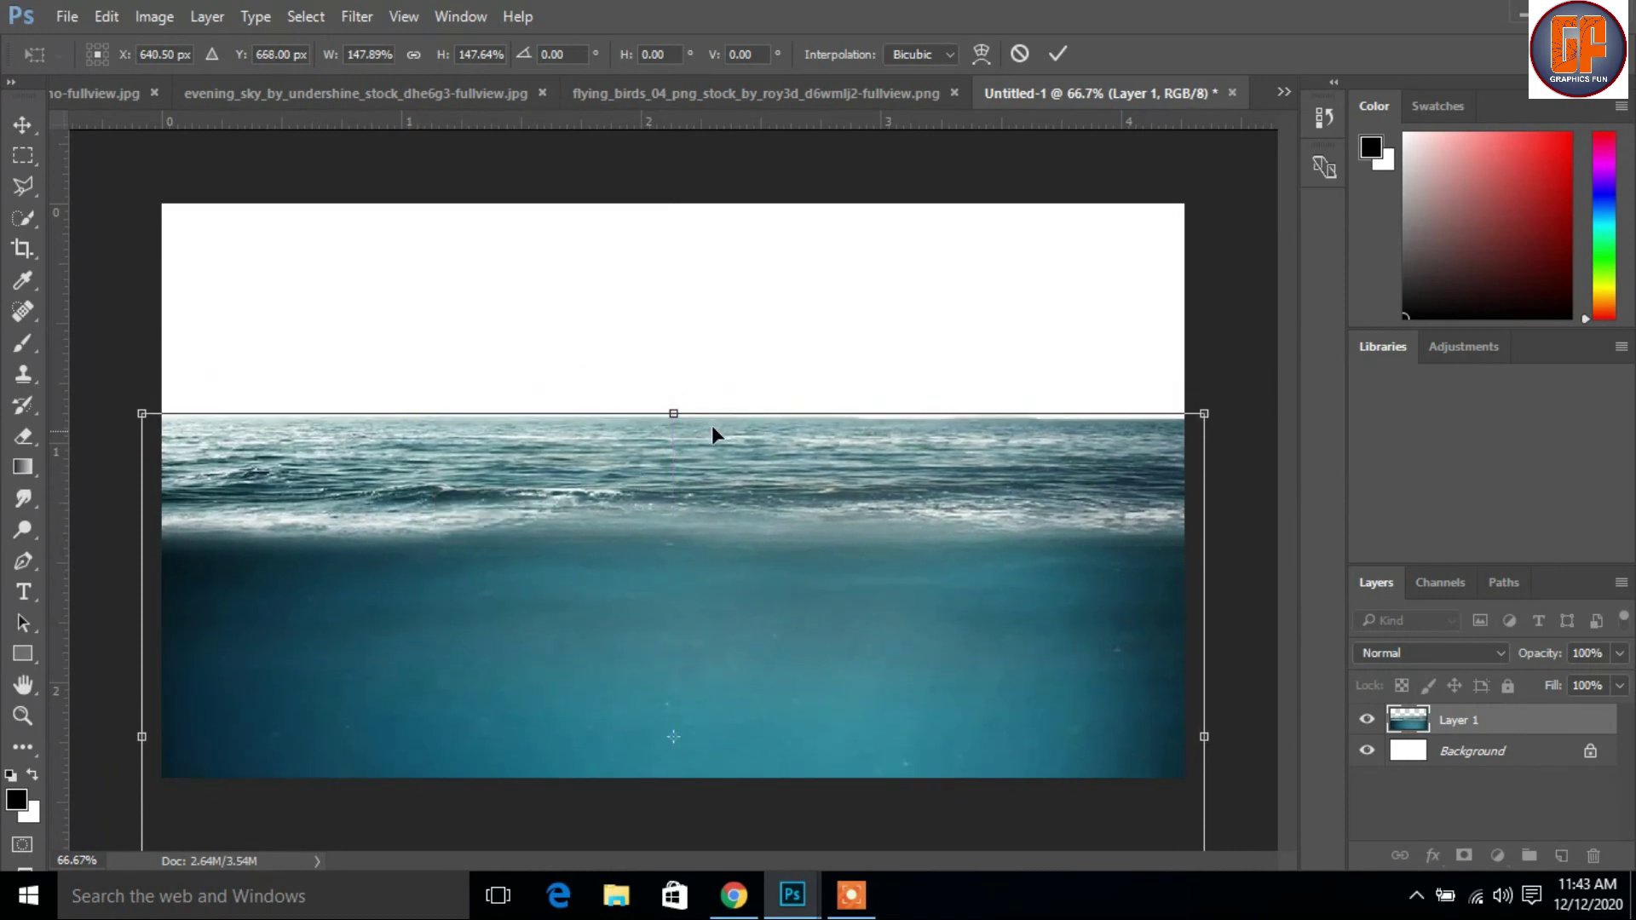
{"action": "mouse_move", "coordinate": [678, 415]}
{"action": "left_mouse_down"}
{"action": "mouse_move", "coordinate": [675, 445]}
{"action": "mouse_move", "coordinate": [675, 429]}
{"action": "left_mouse_up"}
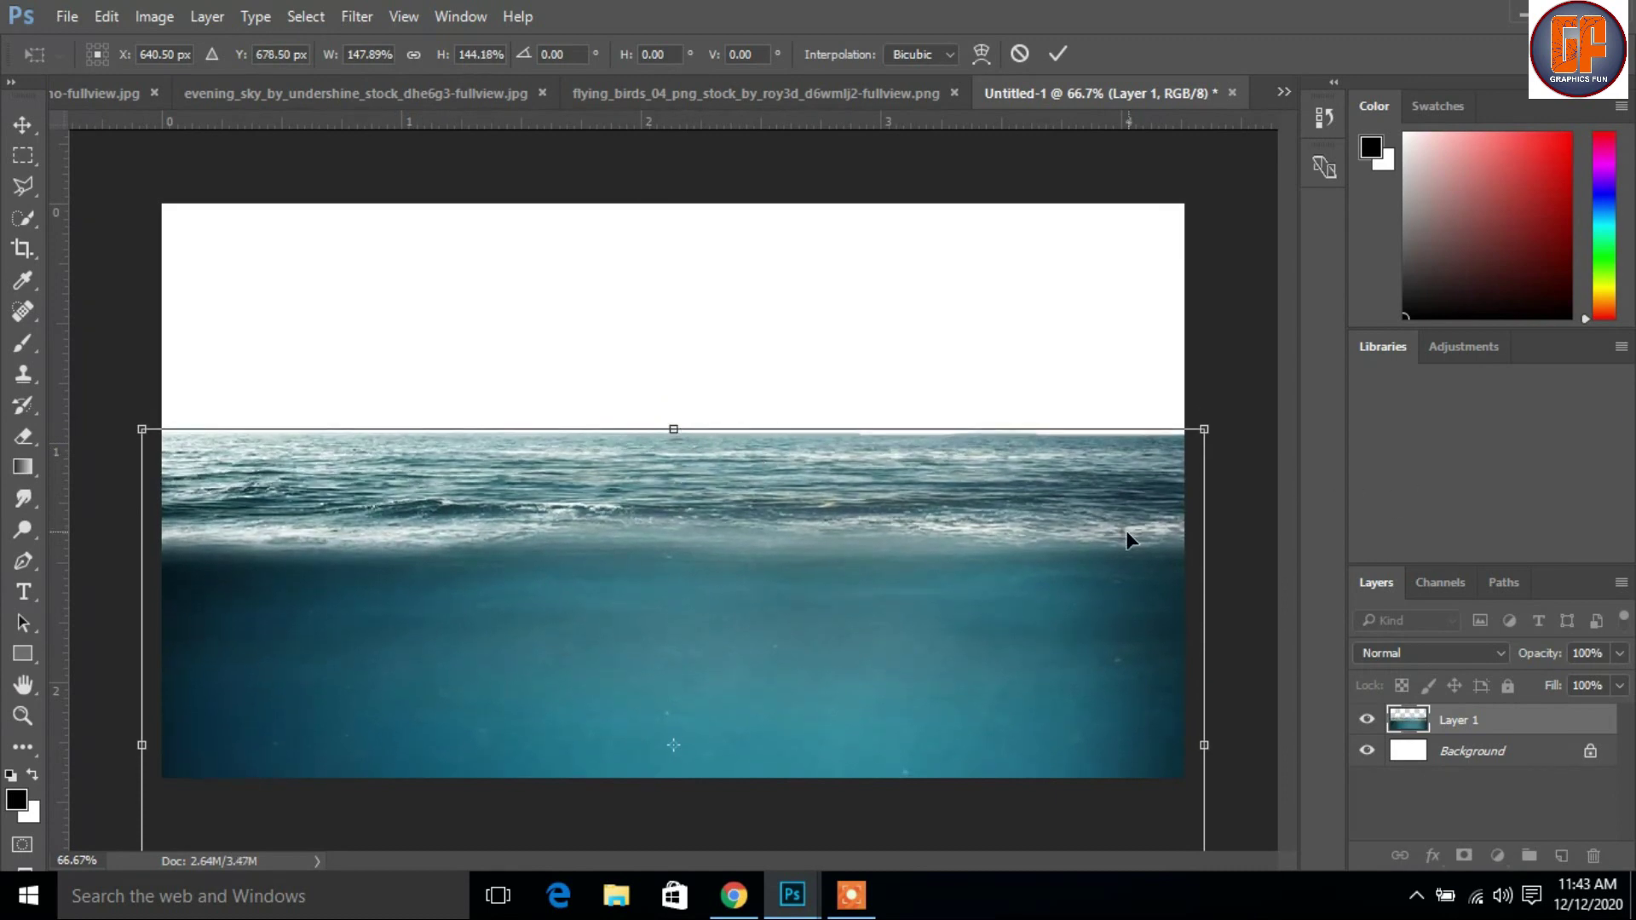
Step: Squash the sea layer to about 145% width and 98% height, keeping the canvas's lower part covered, and apply the transform
{"action": "key", "text": "ctrl+minus"}
{"action": "key", "text": "ctrl+minus"}
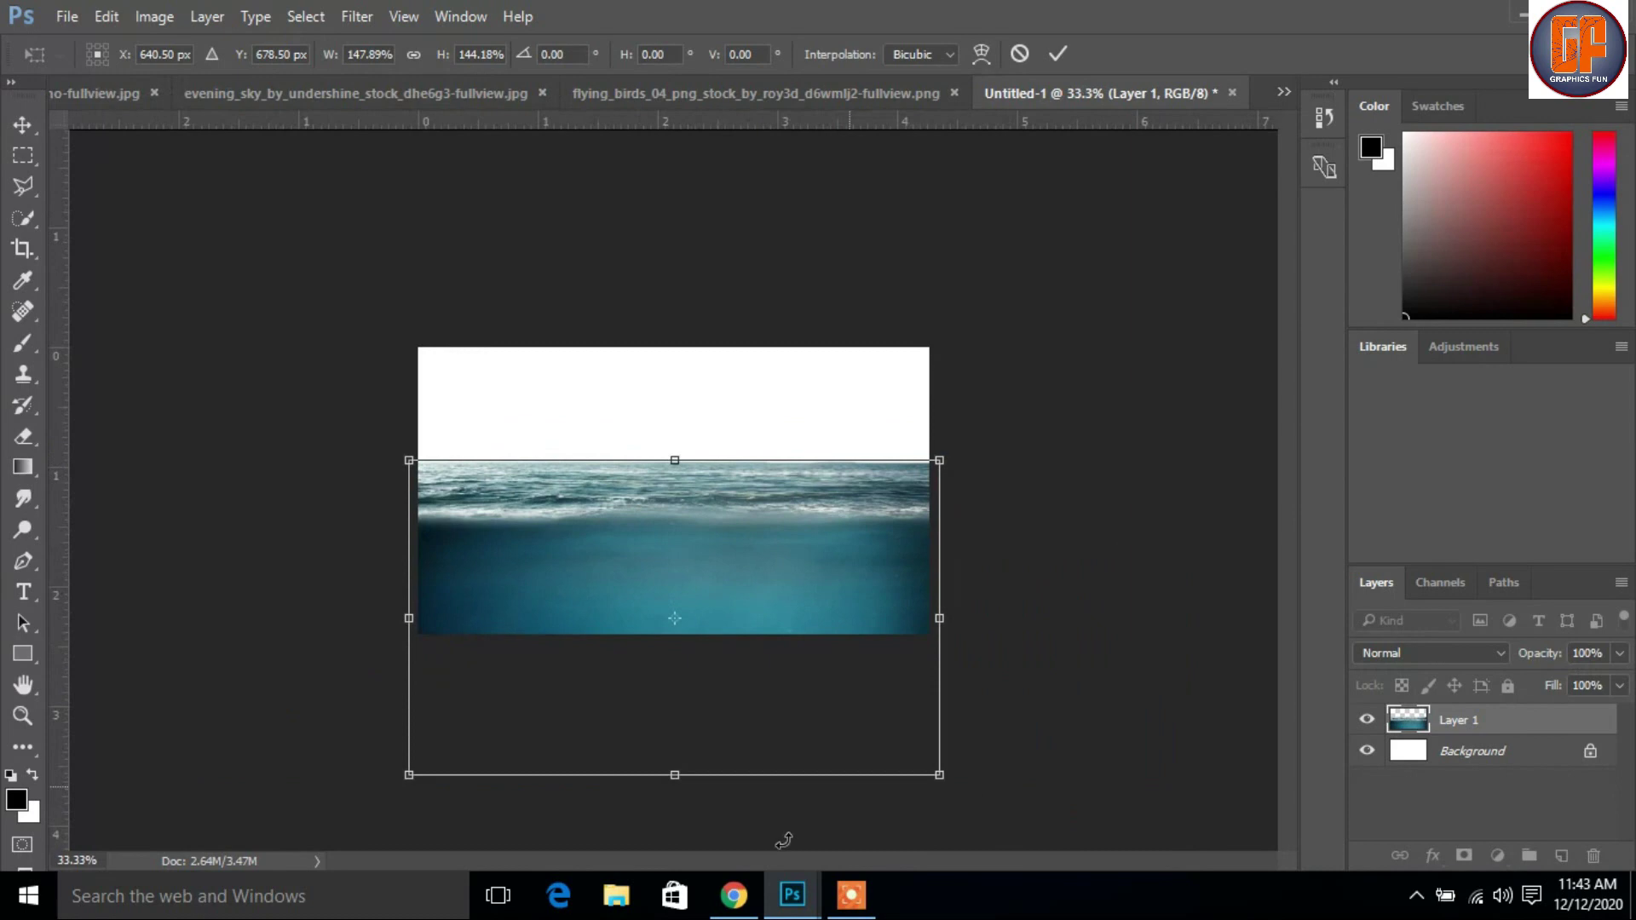
{"action": "left_click_drag", "start_coordinate": [680, 771], "coordinate": [676, 689]}
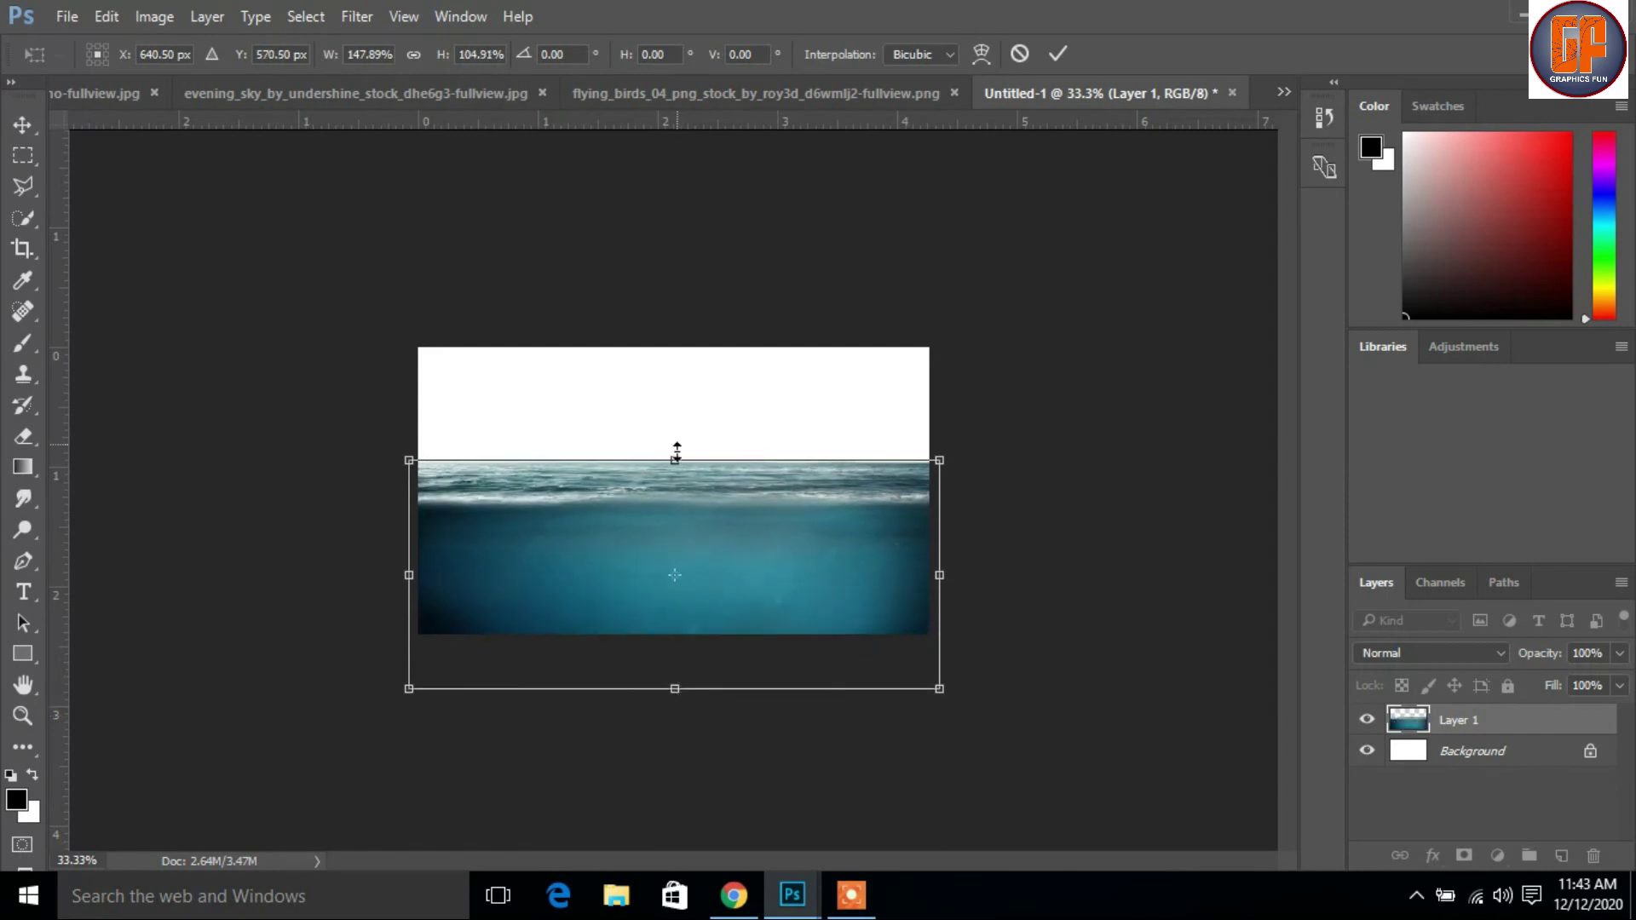
{"action": "left_click_drag", "start_coordinate": [676, 457], "coordinate": [683, 468]}
{"action": "left_click_drag", "start_coordinate": [939, 582], "coordinate": [929, 581]}
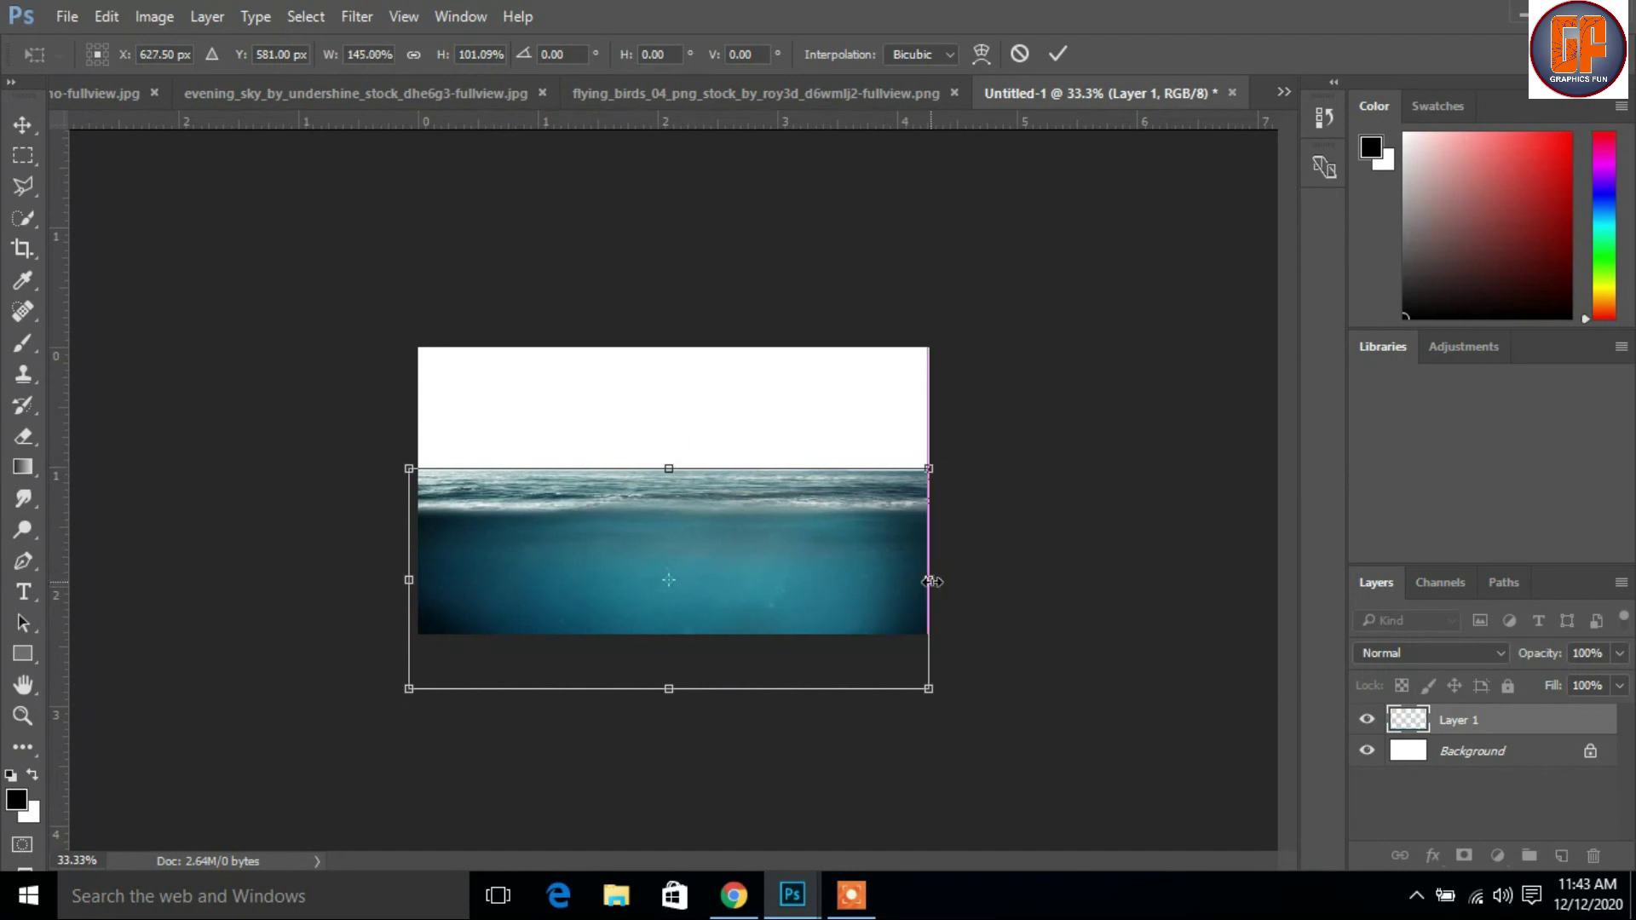
{"action": "key", "text": "ctrl+plus"}
{"action": "key", "text": "ctrl+plus"}
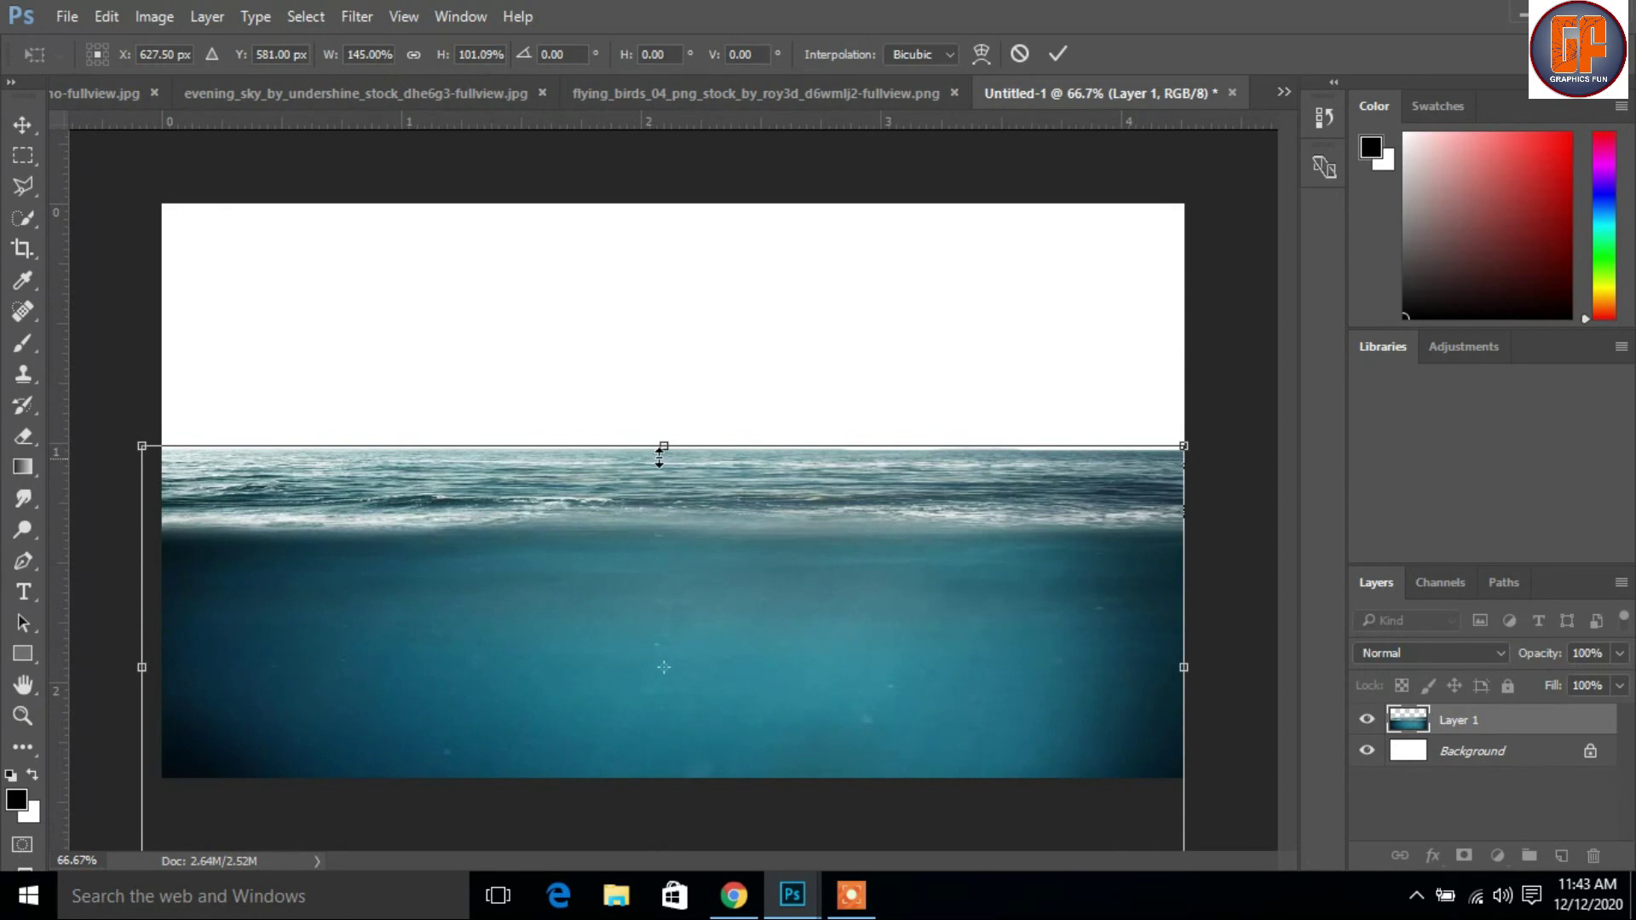
{"action": "left_click_drag", "start_coordinate": [665, 446], "coordinate": [664, 457]}
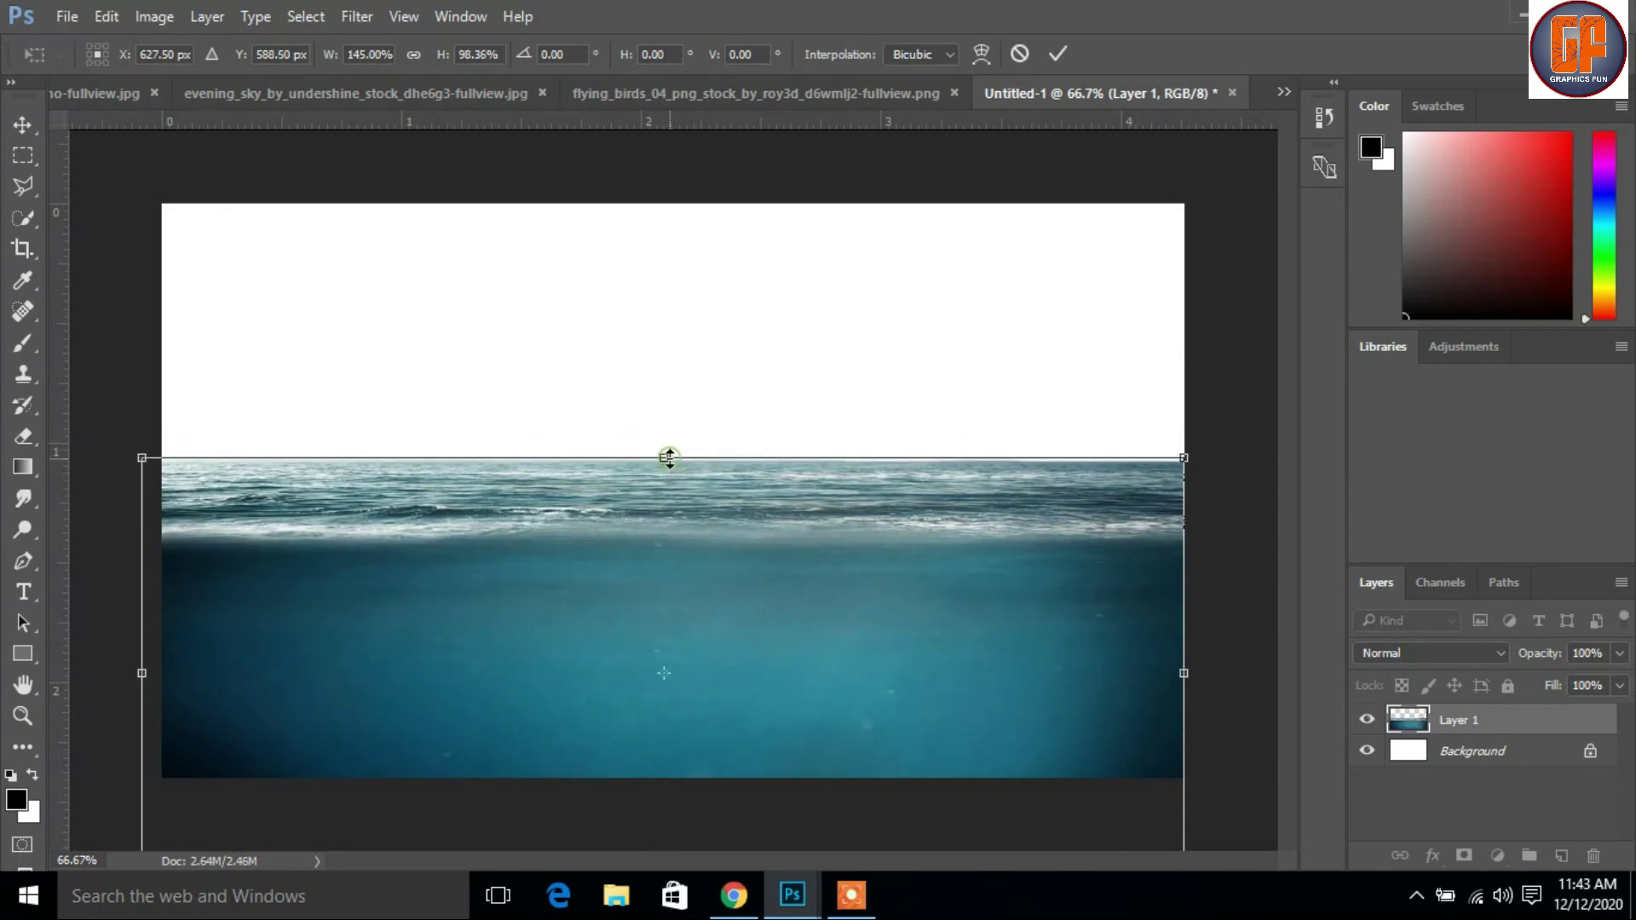
{"action": "left_click", "coordinate": [1057, 54]}
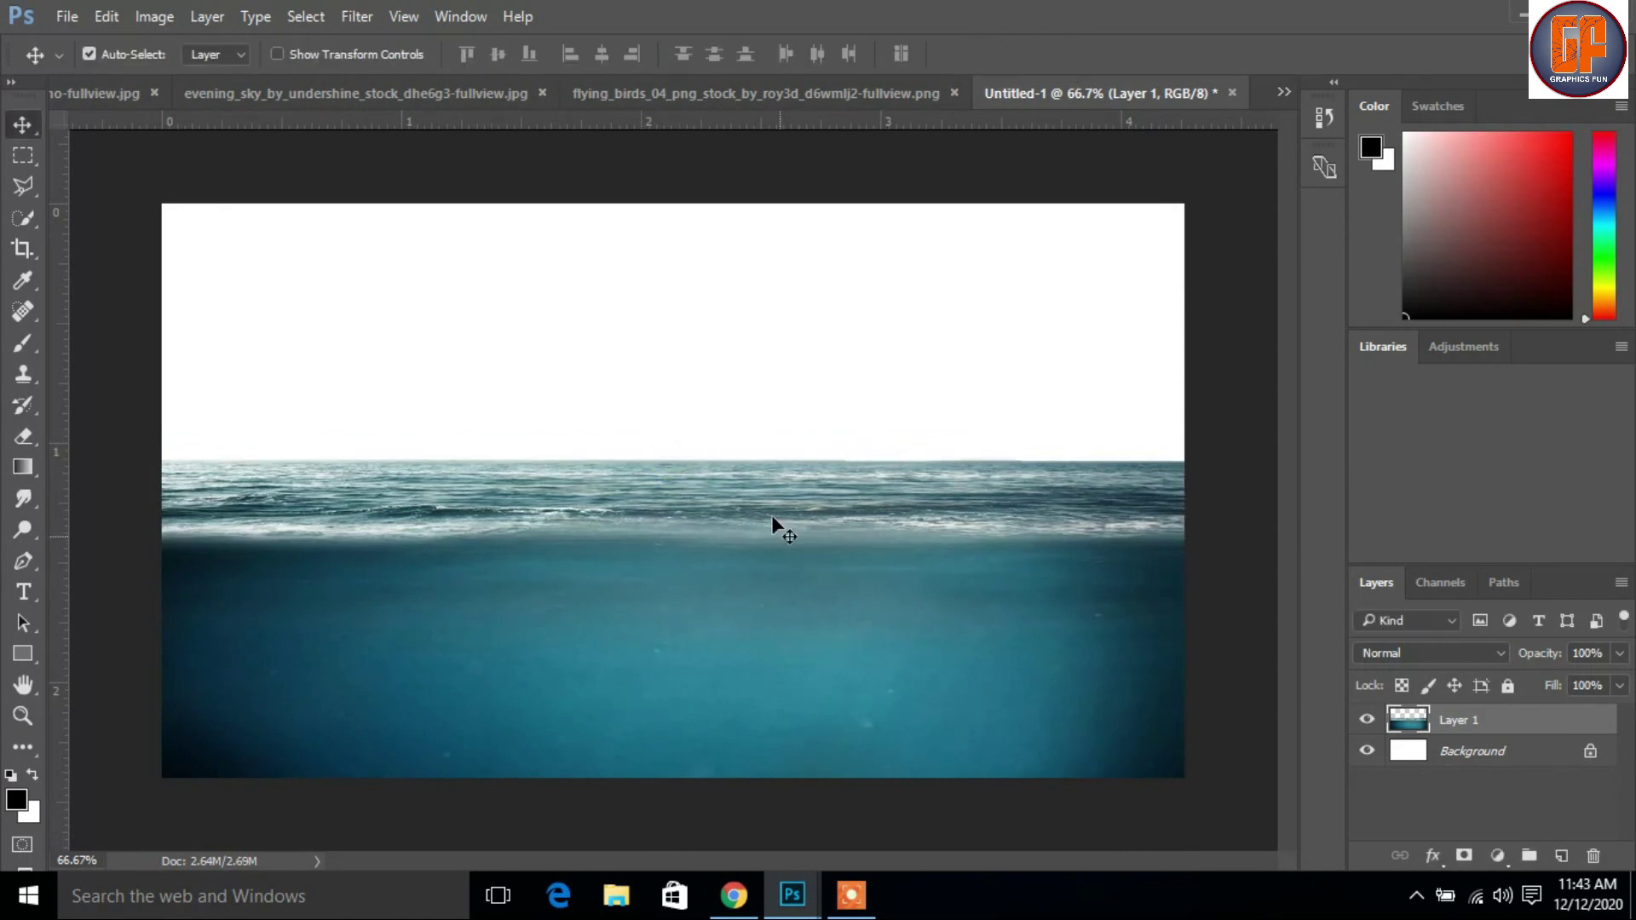
Step: Copy the selected sky from field_stock_3_by_the_strawberry_tree_d1qiwno-fullview.jpg into Untitled-1 and place its layer below the sea layer
{"action": "left_click", "coordinate": [1283, 90]}
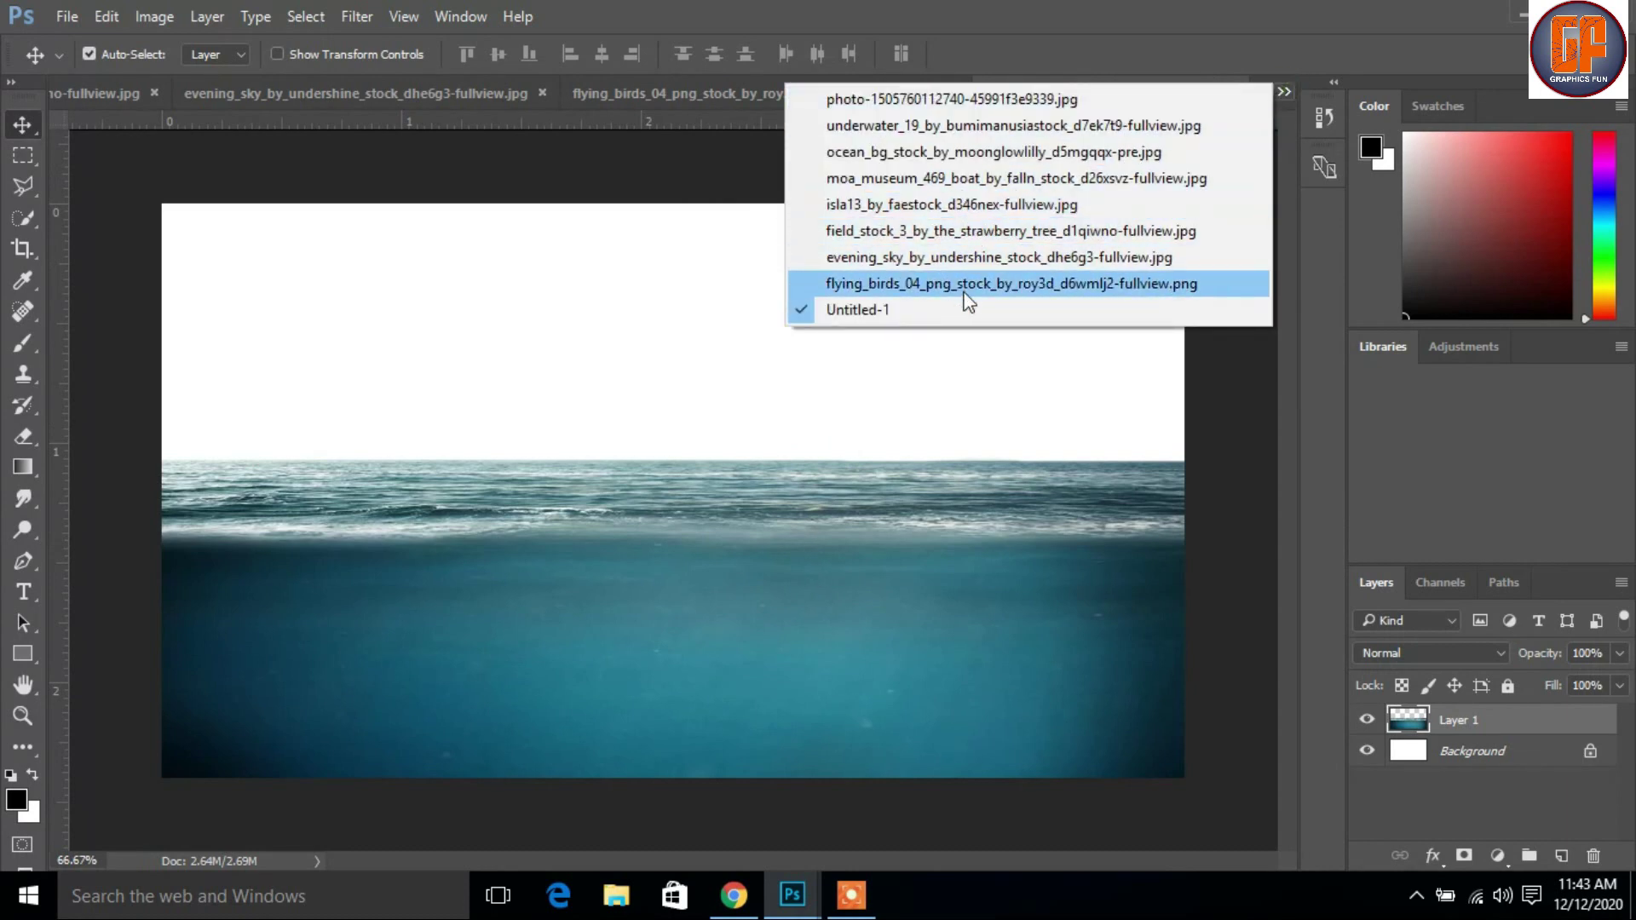
{"action": "left_click", "coordinate": [964, 231]}
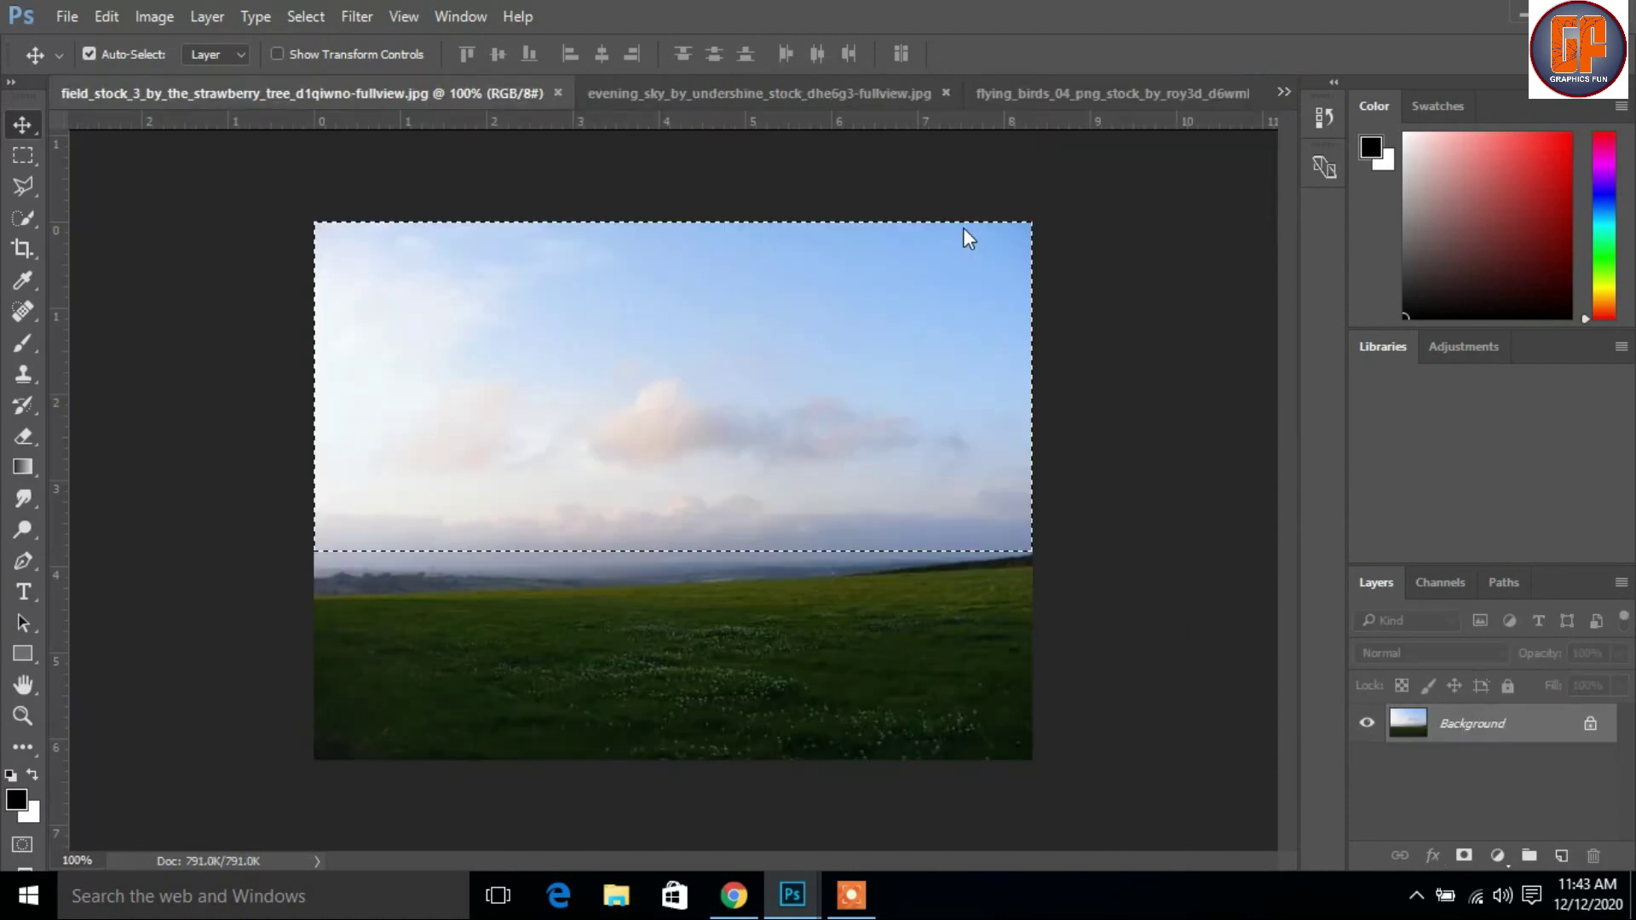
{"action": "left_click_drag", "start_coordinate": [536, 77], "coordinate": [709, 224]}
{"action": "left_click_drag", "start_coordinate": [887, 382], "coordinate": [284, 337]}
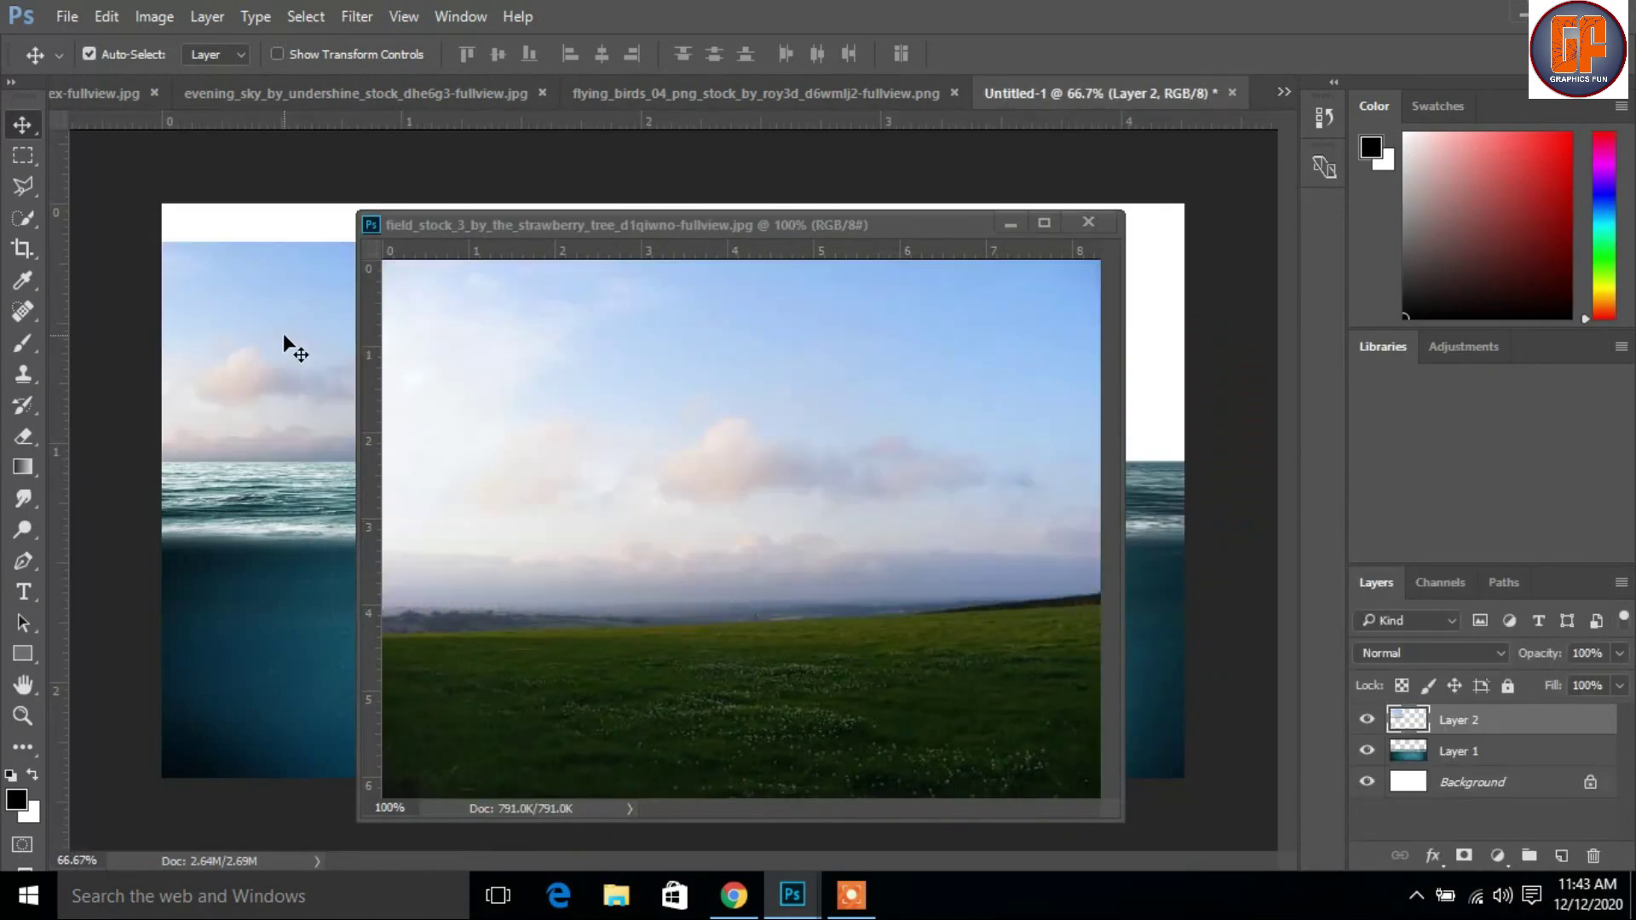
{"action": "left_click", "coordinate": [1011, 225]}
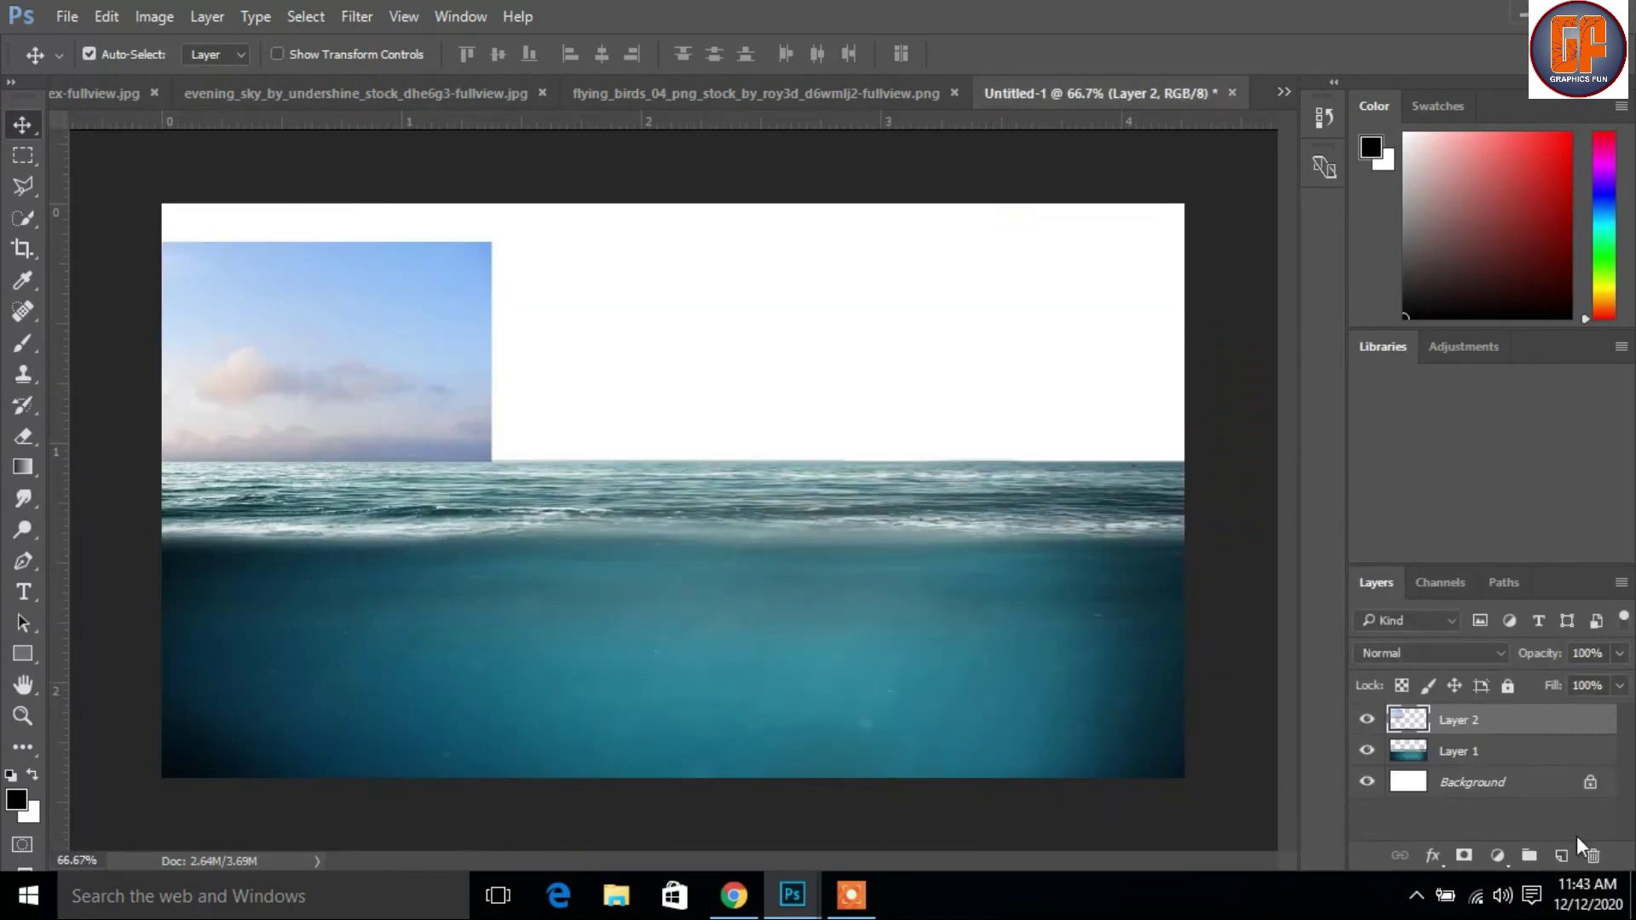
{"action": "left_click_drag", "start_coordinate": [1499, 723], "coordinate": [1500, 760]}
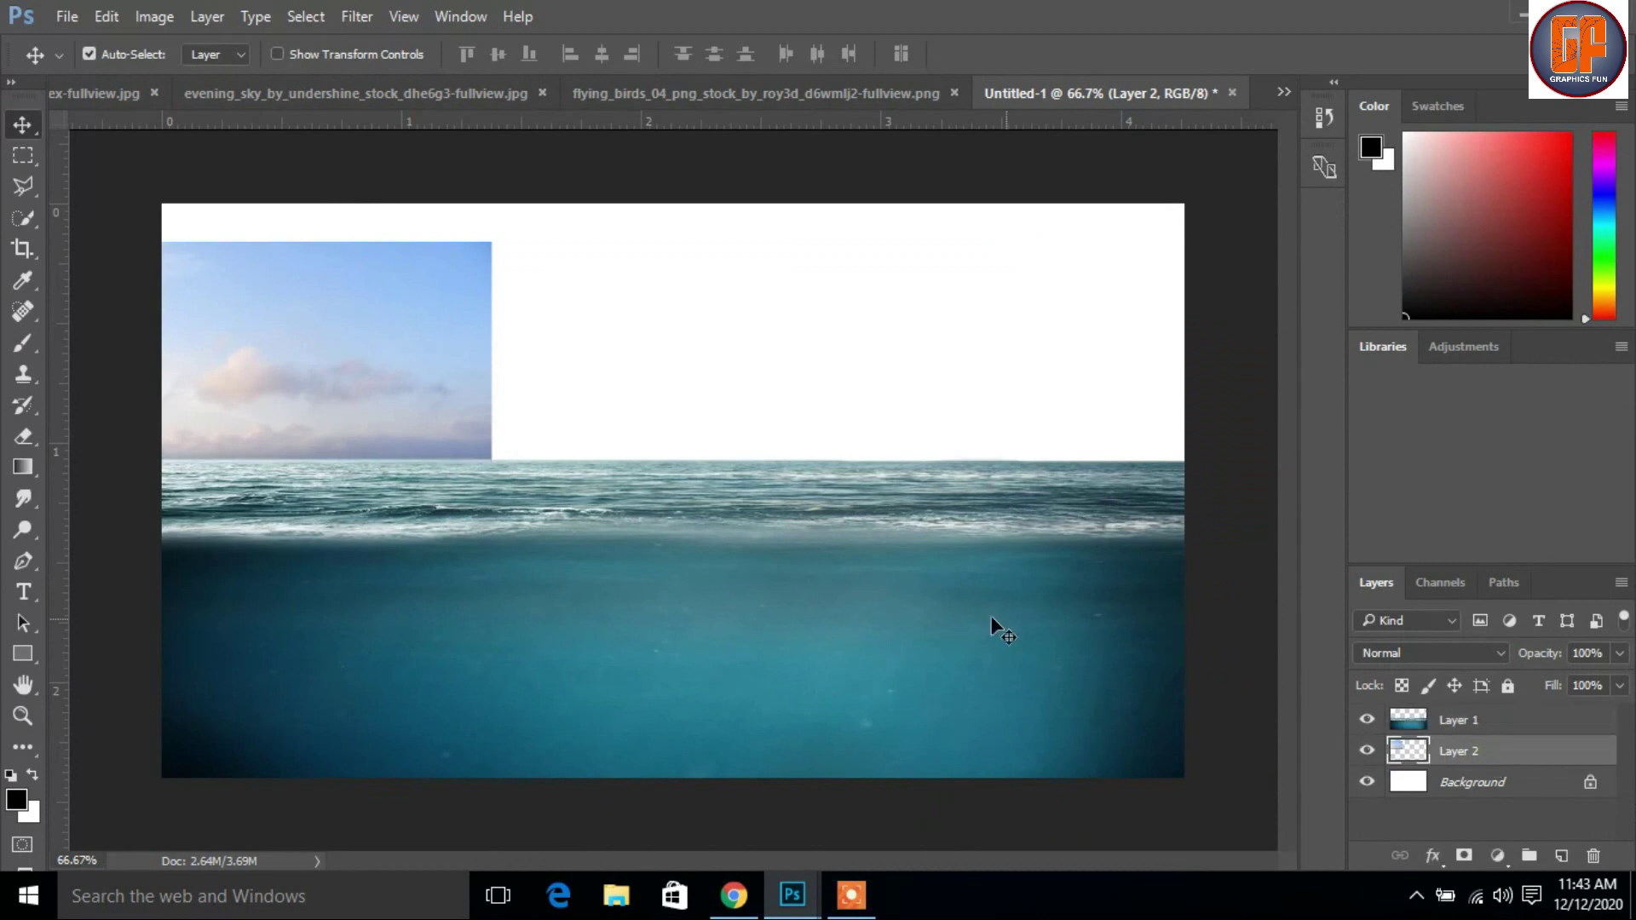
Step: Scale the sky layer to about 243% wide and 126% high, spanning from the canvas's upper edge to just below the horizon
{"action": "key", "text": "ctrl+t"}
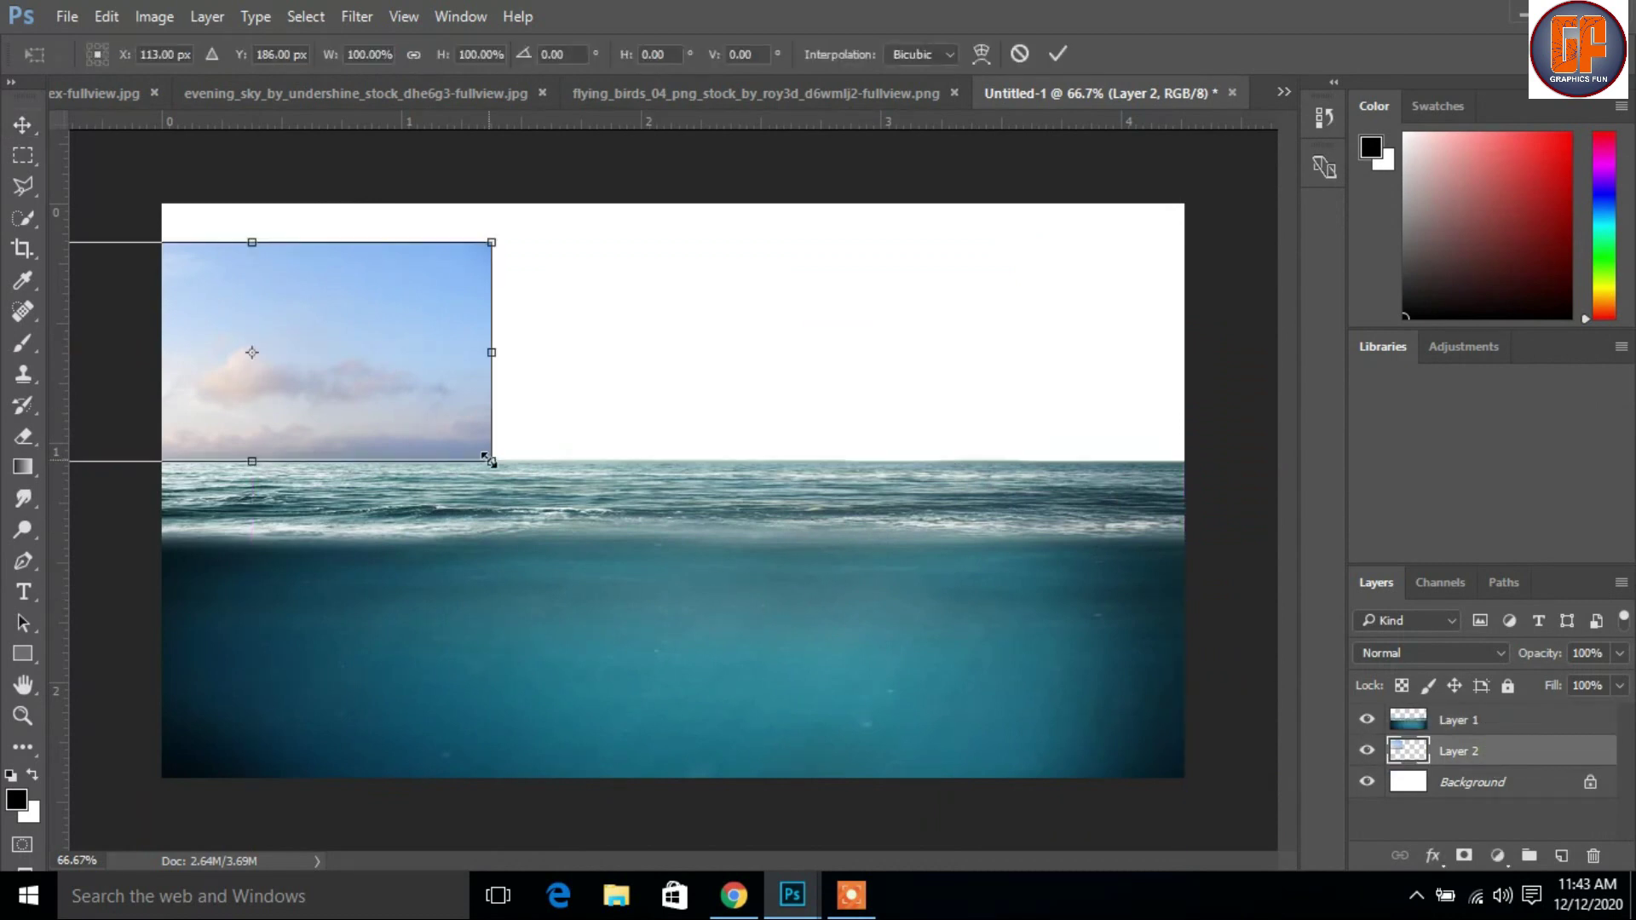
{"action": "left_click_drag", "start_coordinate": [491, 461], "coordinate": [836, 621]}
{"action": "left_click_drag", "start_coordinate": [687, 406], "coordinate": [1000, 468]}
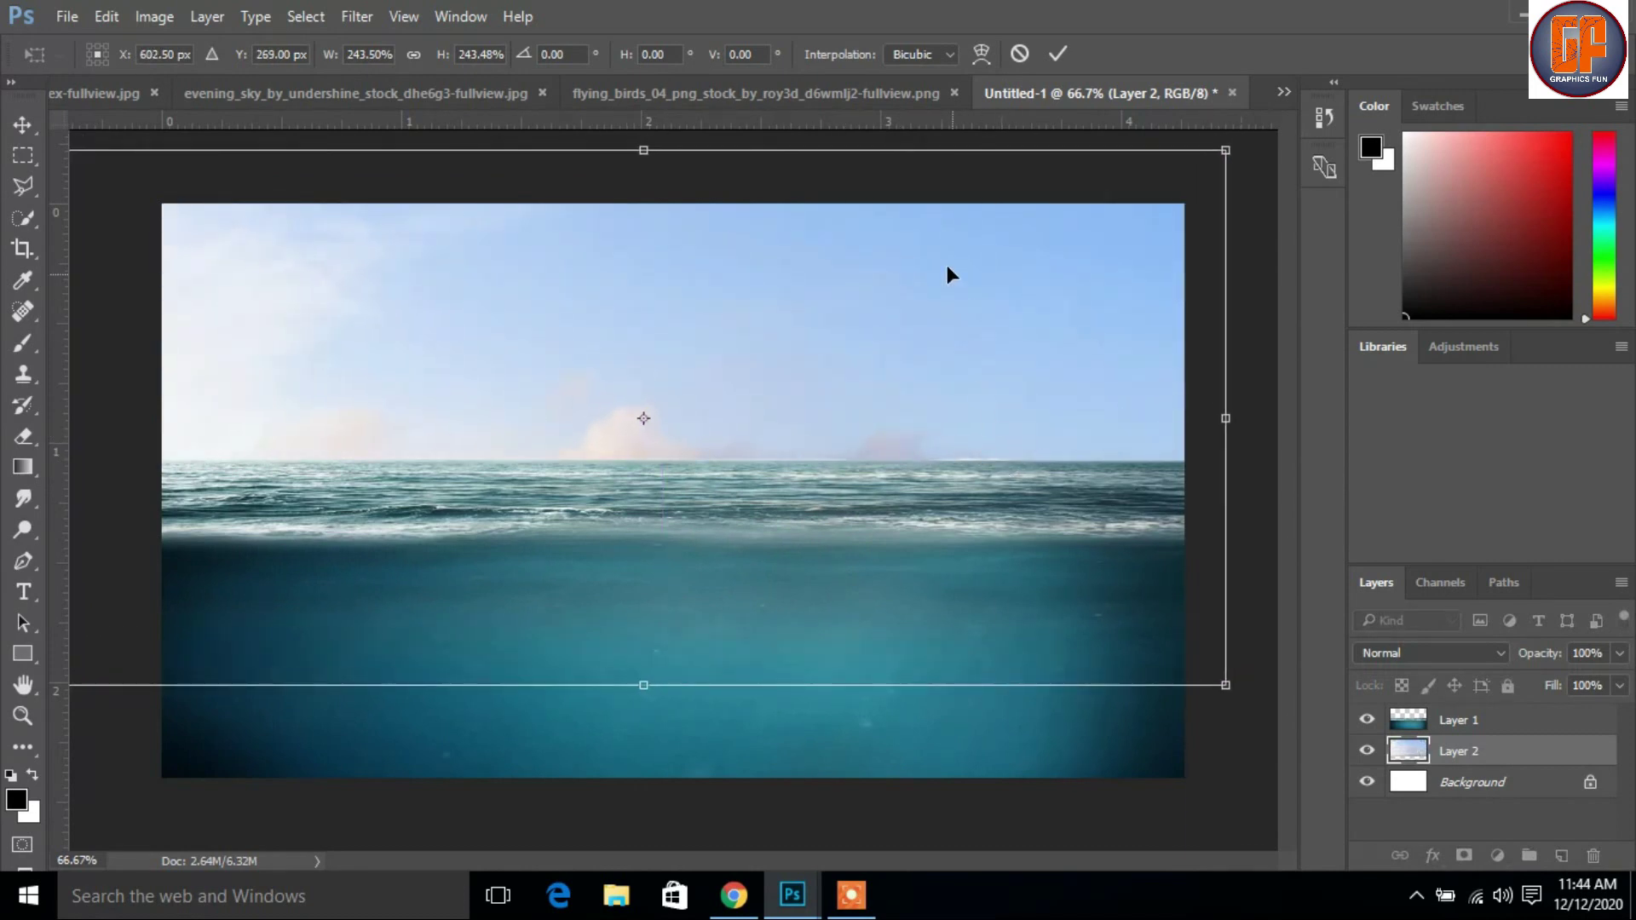
{"action": "left_click_drag", "start_coordinate": [643, 145], "coordinate": [654, 196]}
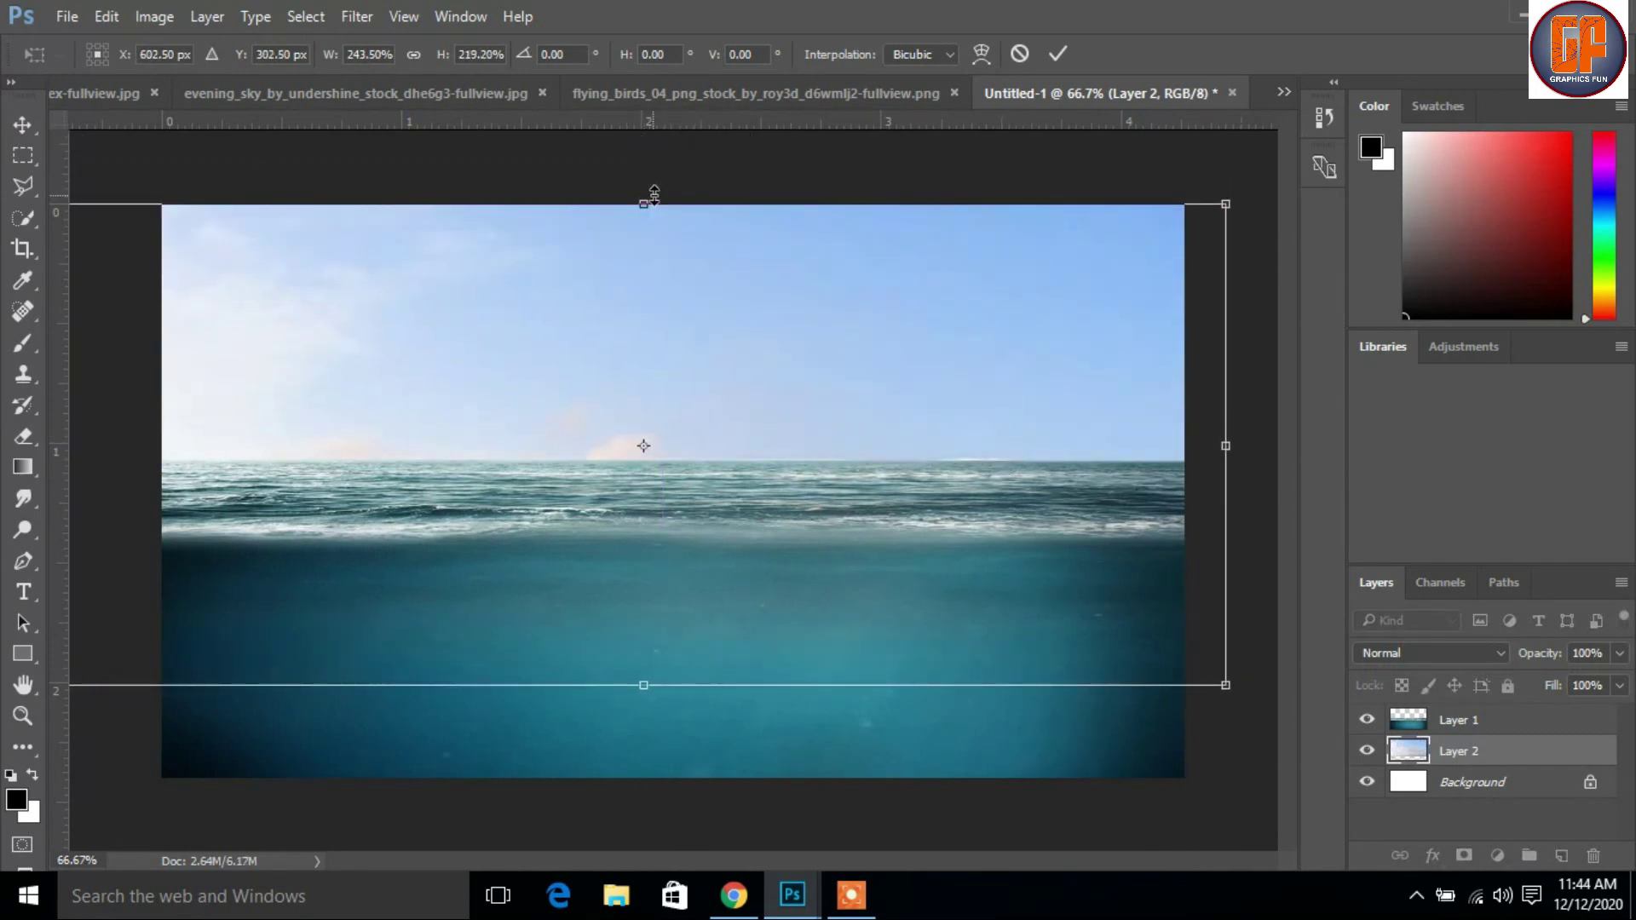
{"action": "left_click_drag", "start_coordinate": [645, 679], "coordinate": [672, 479]}
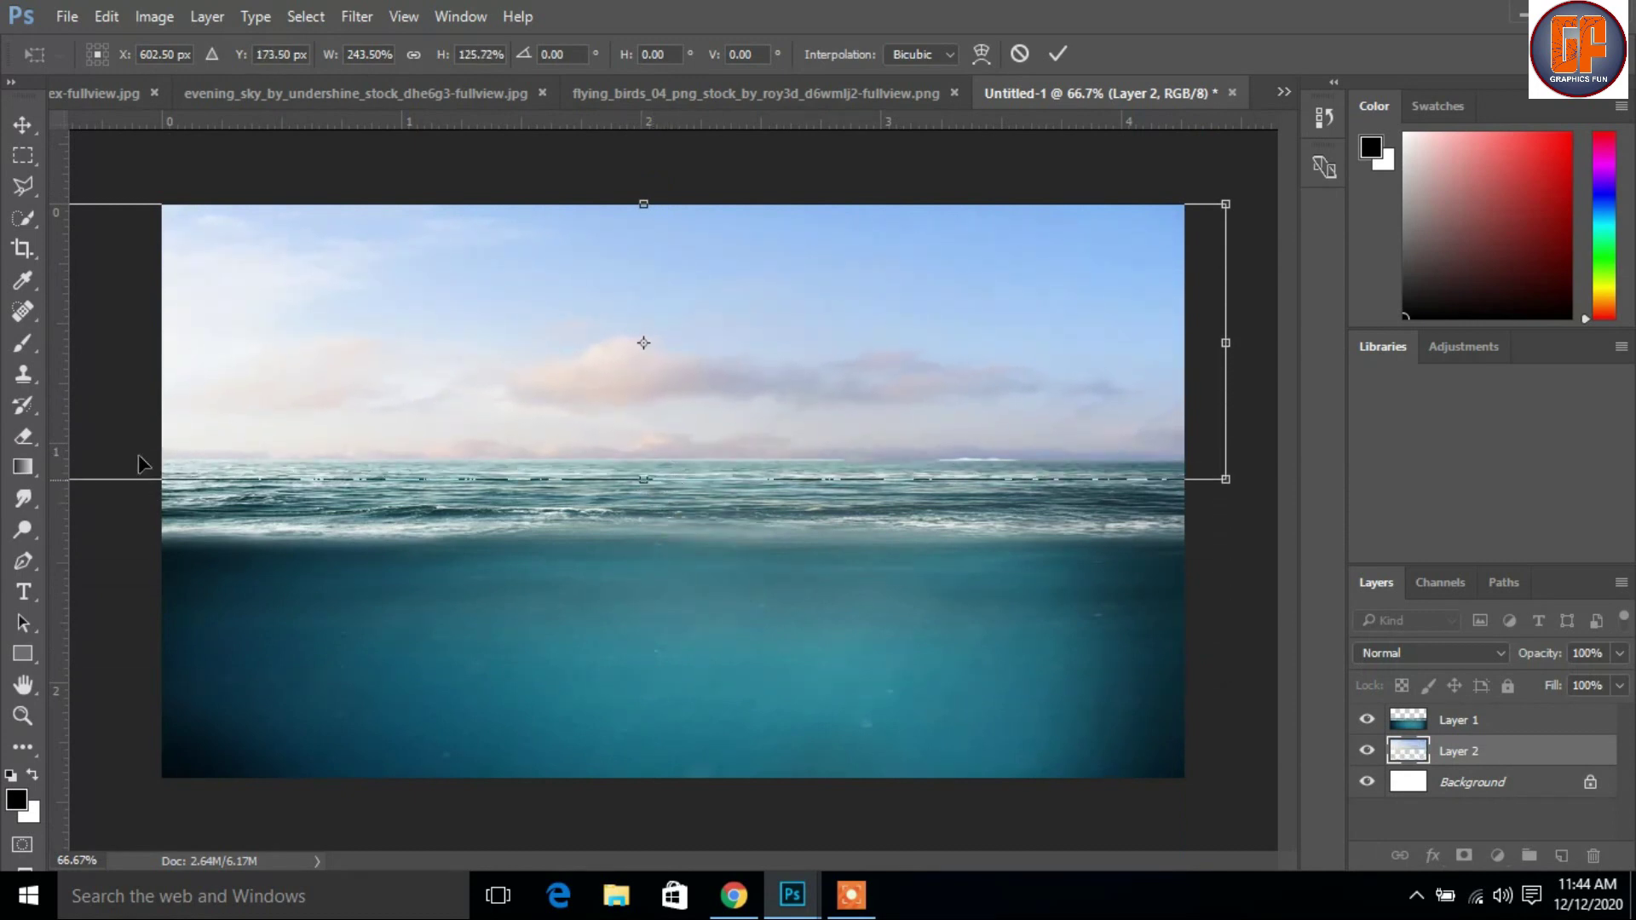
Step: Shift the sky layer horizontally, narrow it to about 220% width so it just covers the canvas, and apply the transform
{"action": "left_click_drag", "start_coordinate": [256, 392], "coordinate": [316, 383]}
{"action": "left_click_drag", "start_coordinate": [118, 342], "coordinate": [162, 342]}
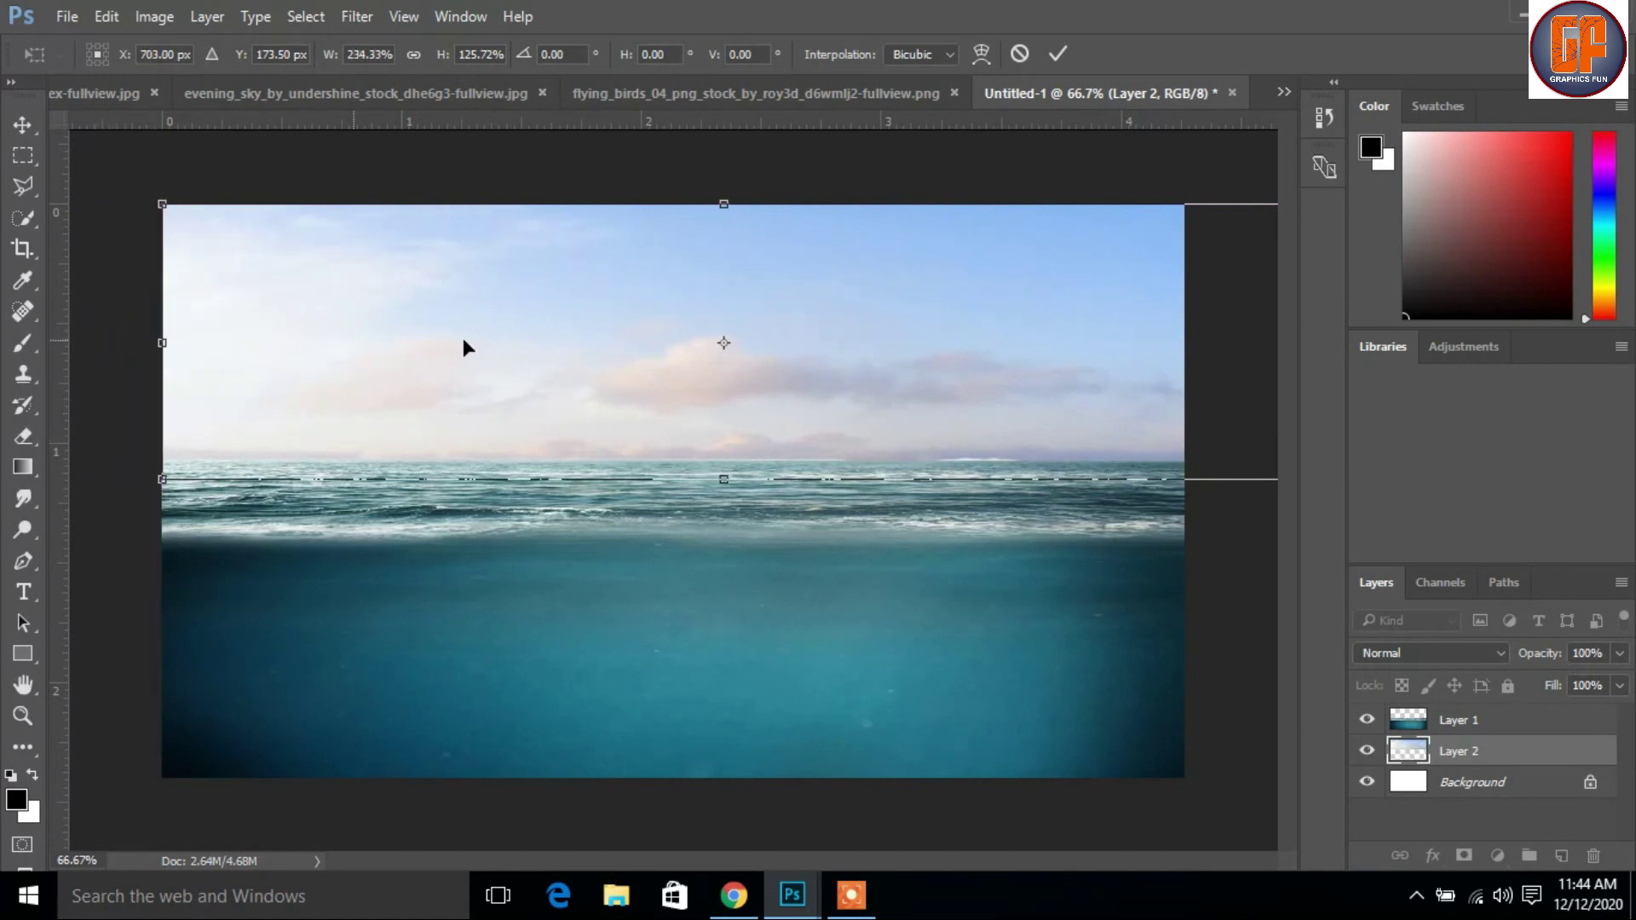
{"action": "left_click_drag", "start_coordinate": [866, 375], "coordinate": [792, 373]}
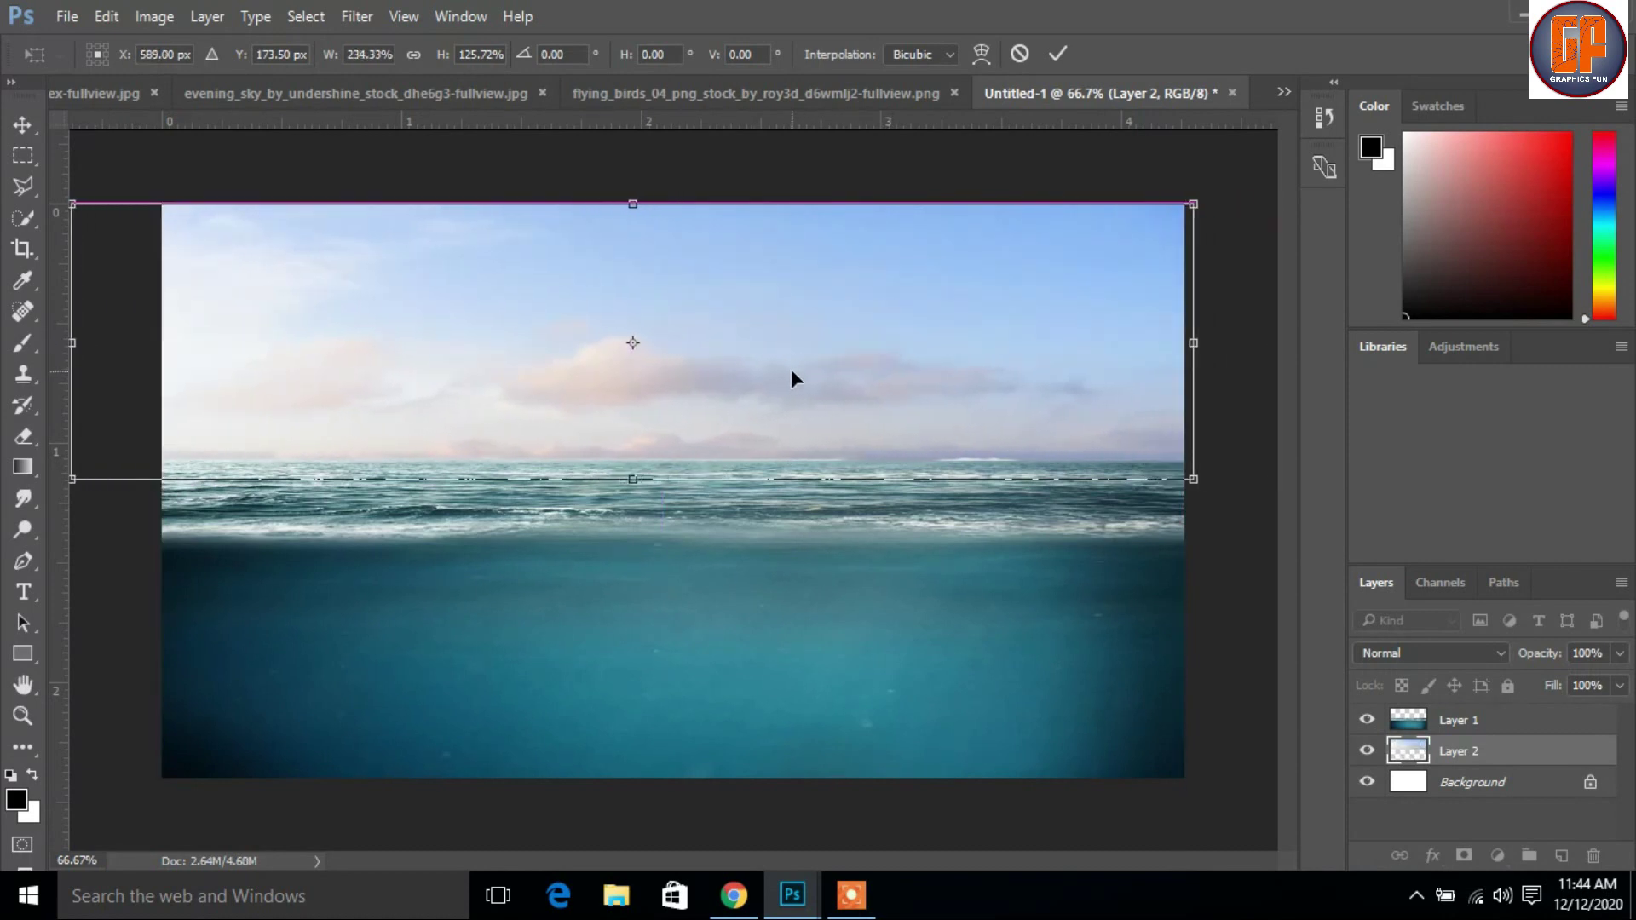
{"action": "left_click_drag", "start_coordinate": [71, 338], "coordinate": [134, 340]}
{"action": "mouse_move", "coordinate": [729, 422]}
{"action": "left_mouse_down"}
{"action": "mouse_move", "coordinate": [717, 392]}
{"action": "mouse_move", "coordinate": [716, 407]}
{"action": "left_mouse_up"}
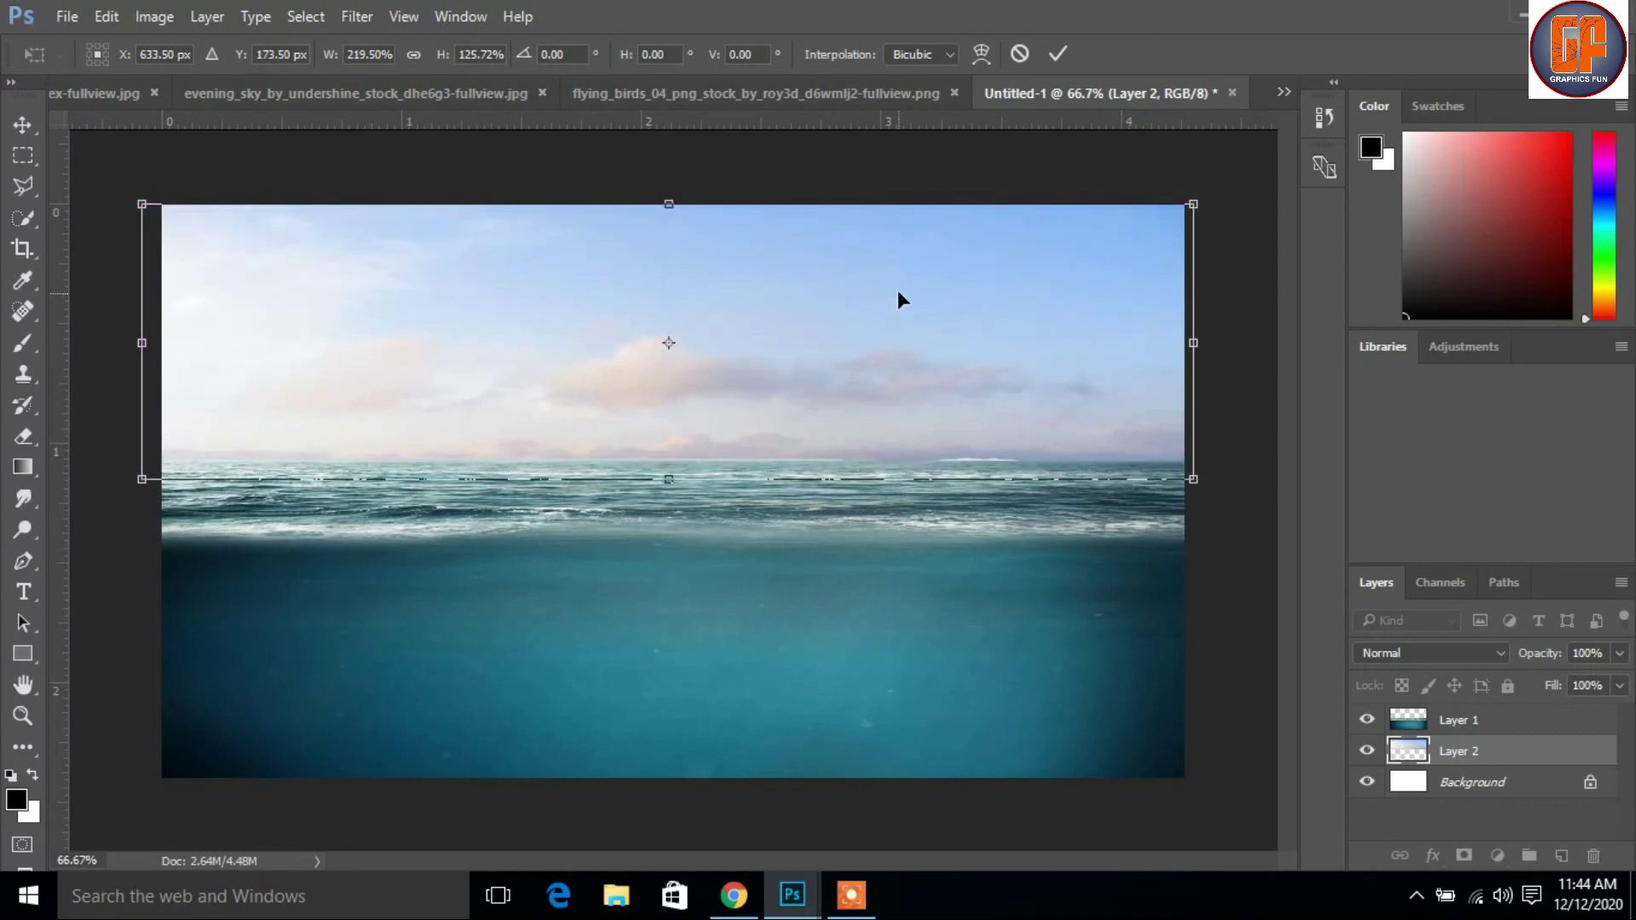
{"action": "left_click", "coordinate": [1061, 52]}
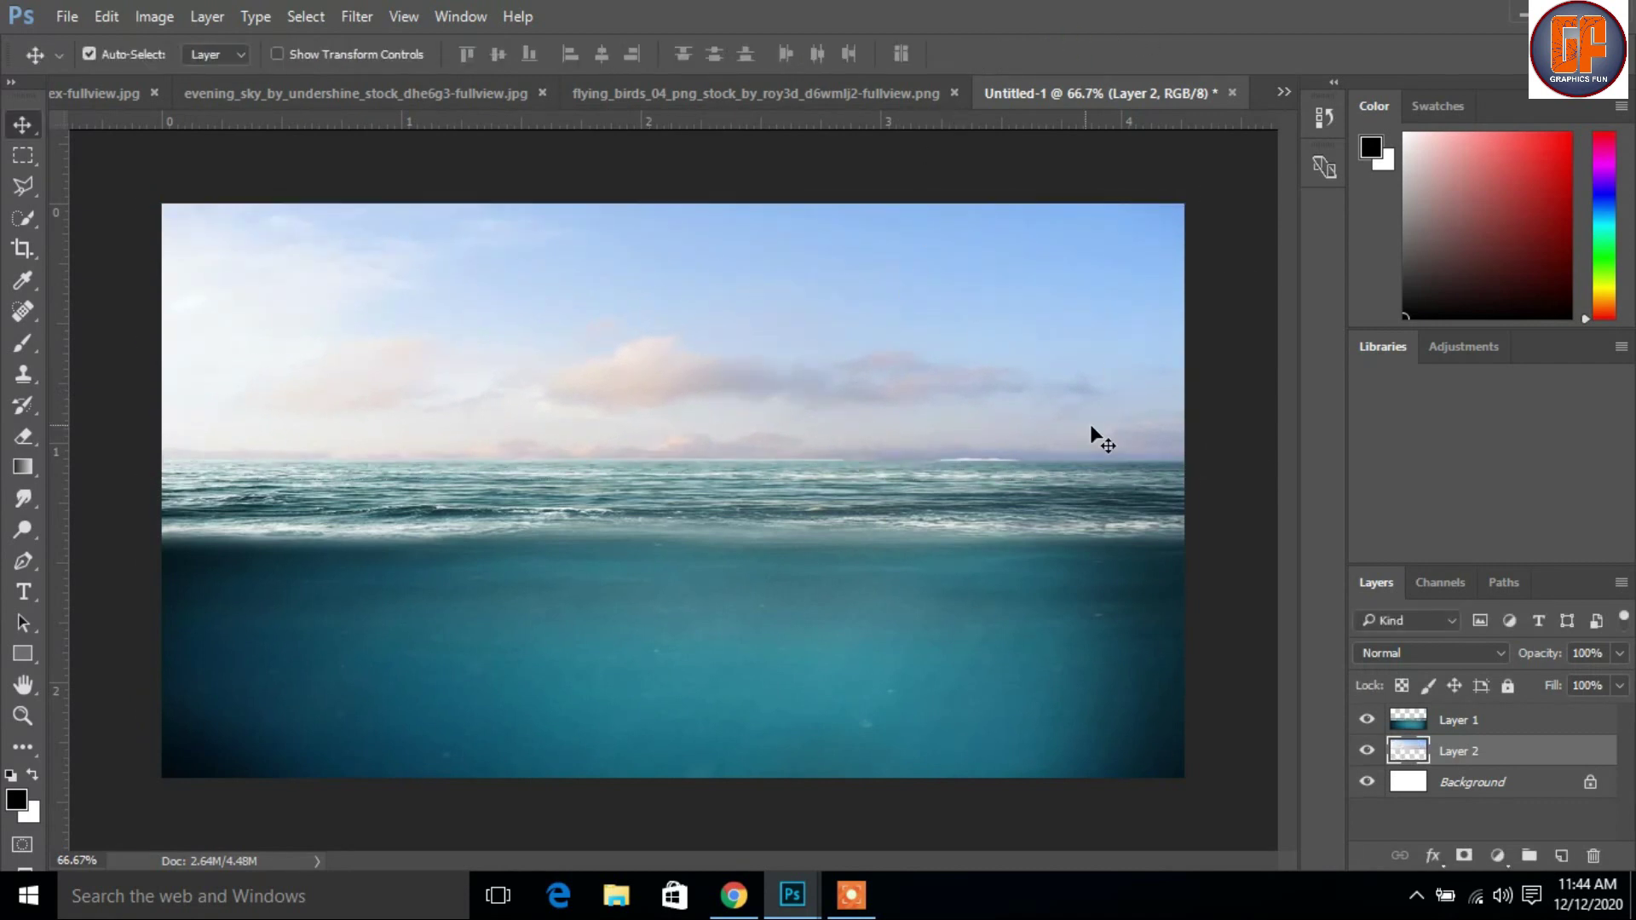
Step: Copy the selected rocky island from ocean_bg_stock_by_moonglowlilly_d5mgqqx-pre.jpg into Untitled-1 and place it at the right end of the horizon
{"action": "left_click", "coordinate": [1283, 91]}
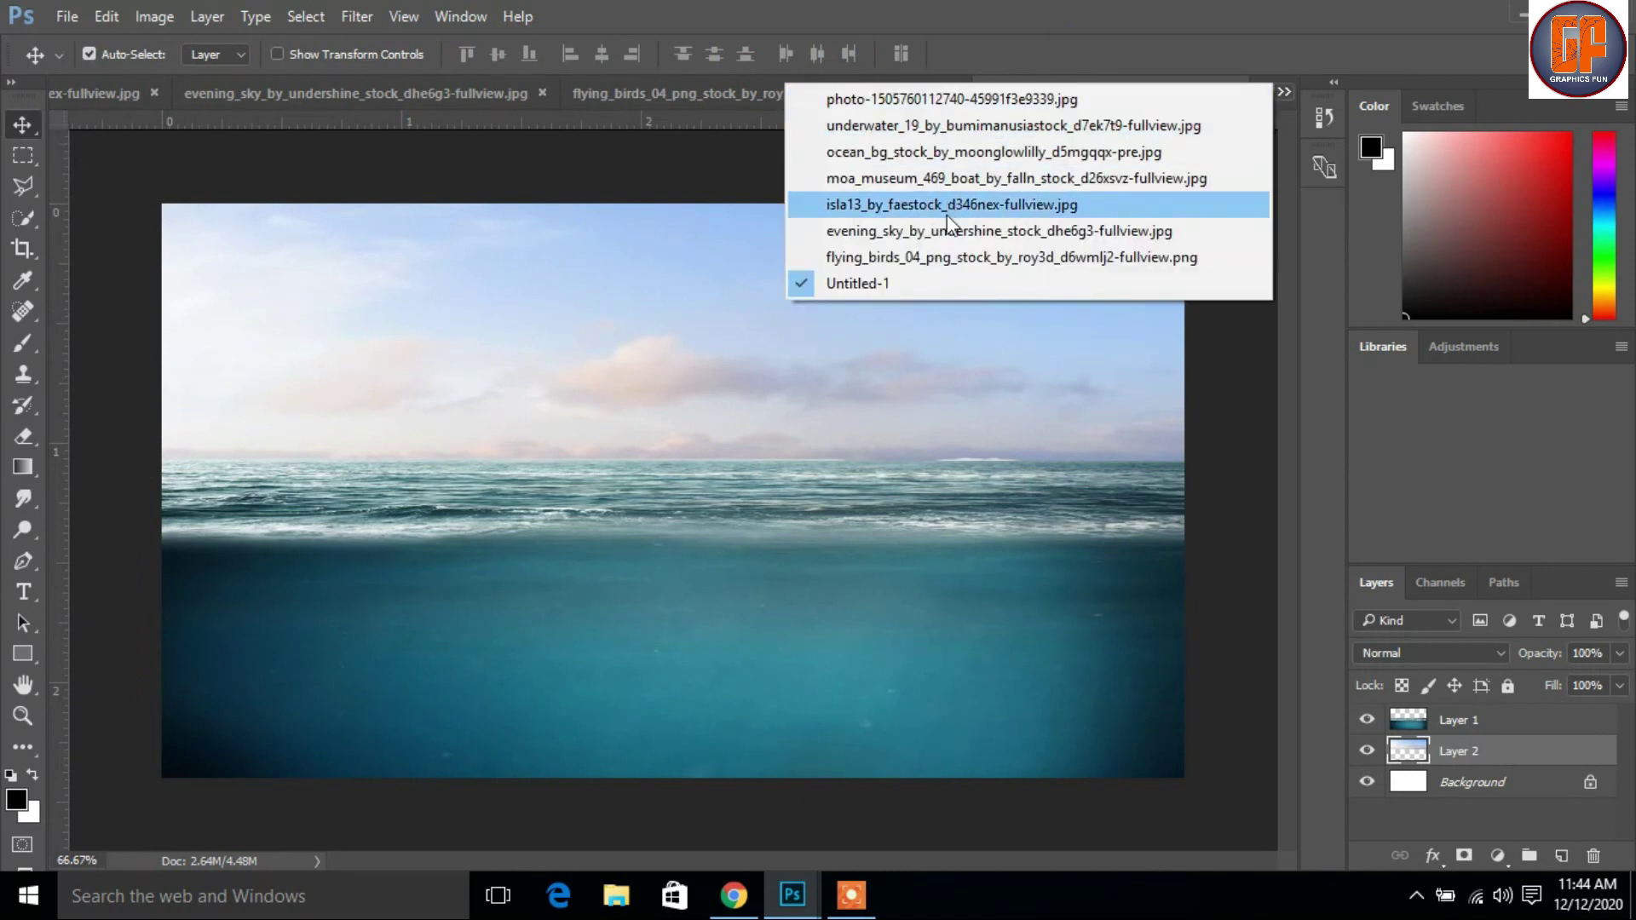
{"action": "left_click", "coordinate": [932, 151]}
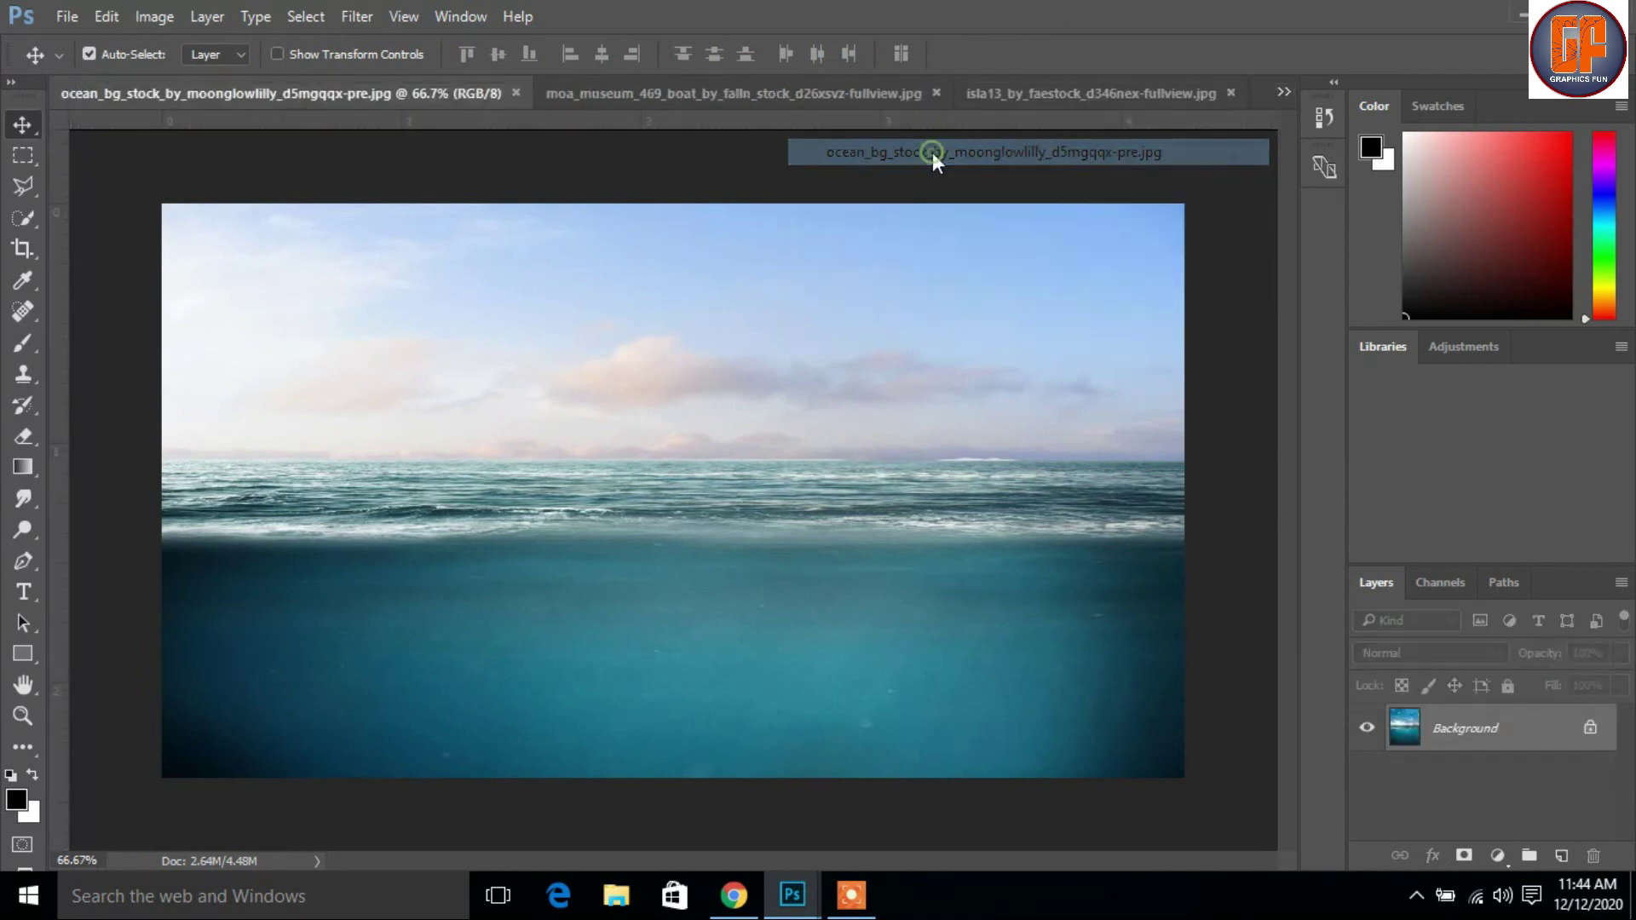
{"action": "left_click_drag", "start_coordinate": [363, 95], "coordinate": [724, 179]}
{"action": "left_click_drag", "start_coordinate": [937, 573], "coordinate": [318, 358]}
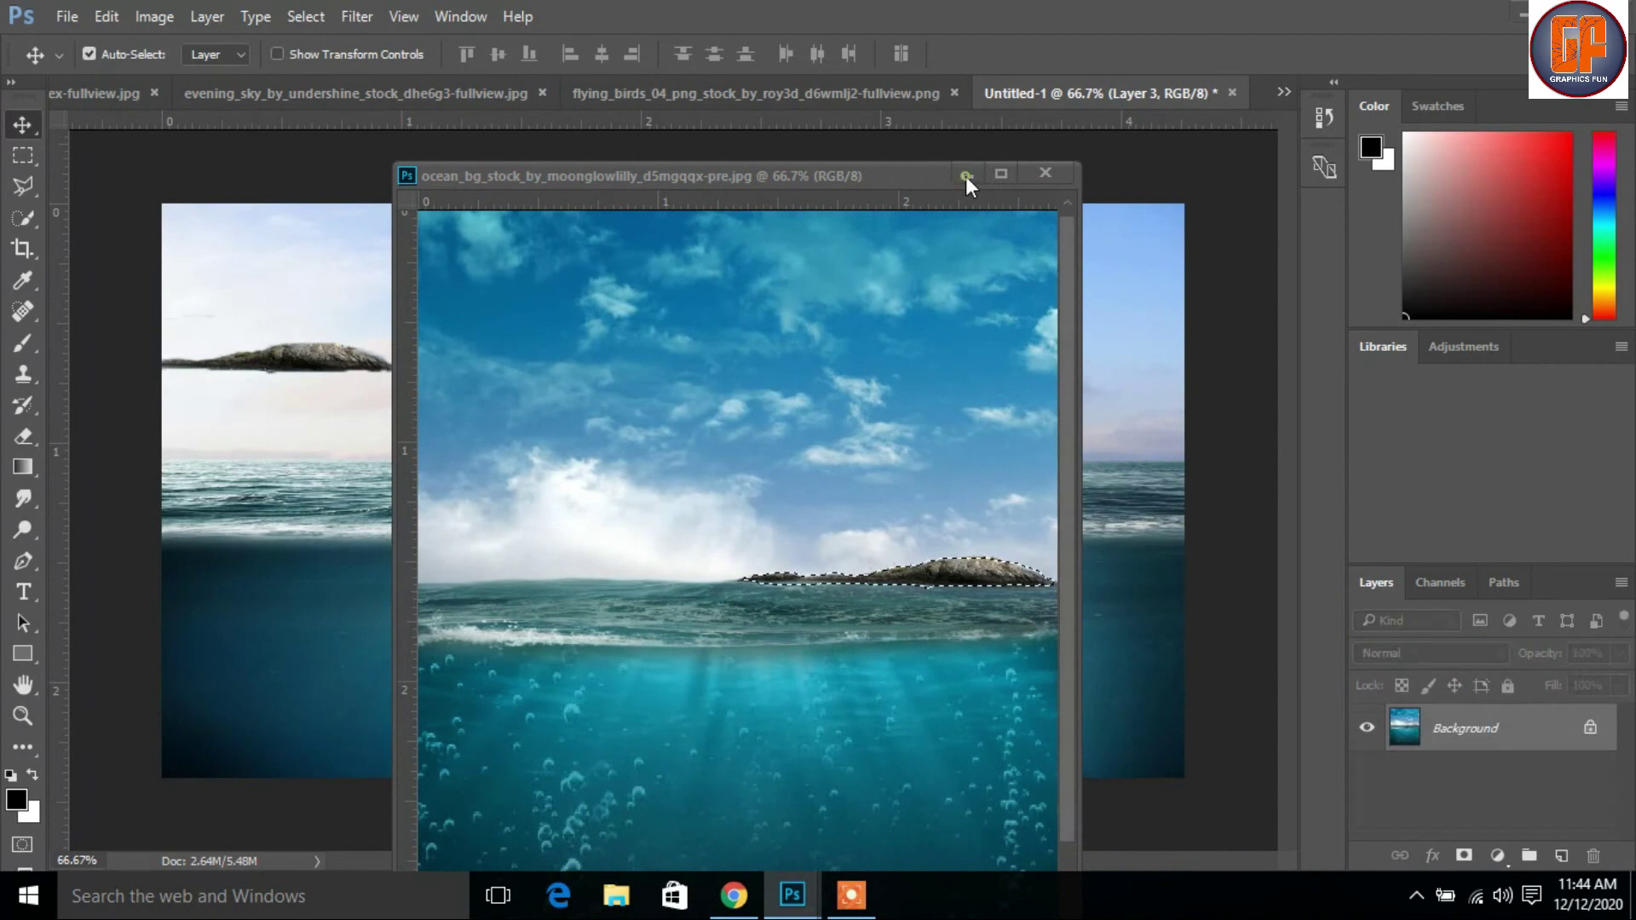
{"action": "left_click", "coordinate": [966, 174]}
{"action": "left_click_drag", "start_coordinate": [306, 366], "coordinate": [1093, 460]}
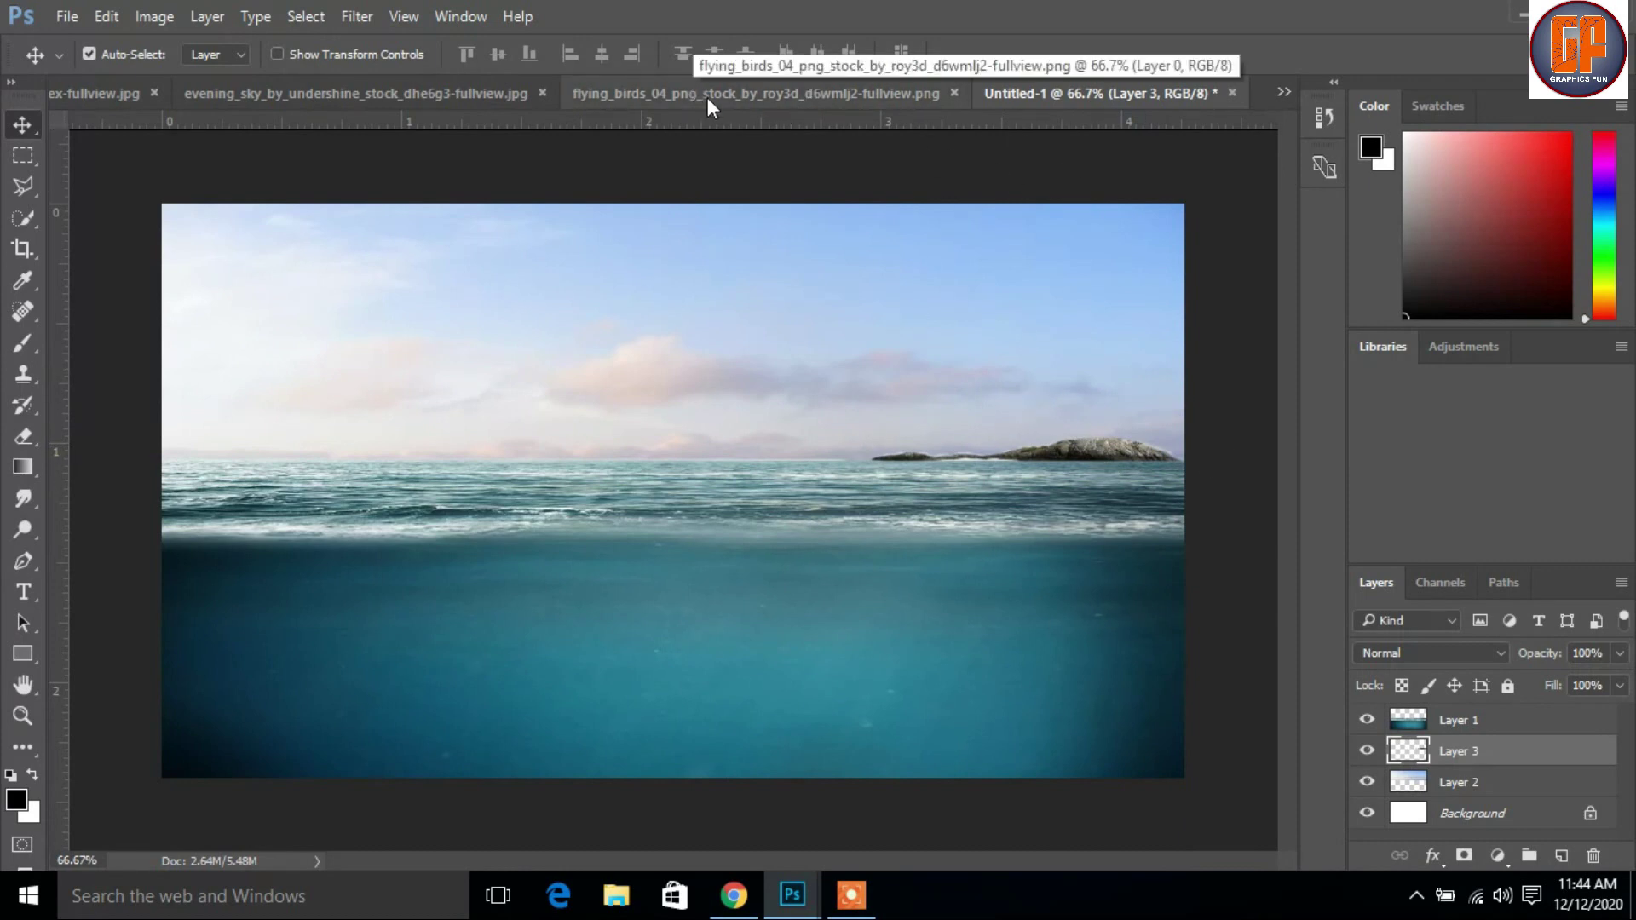
{"action": "left_click", "coordinate": [1283, 93]}
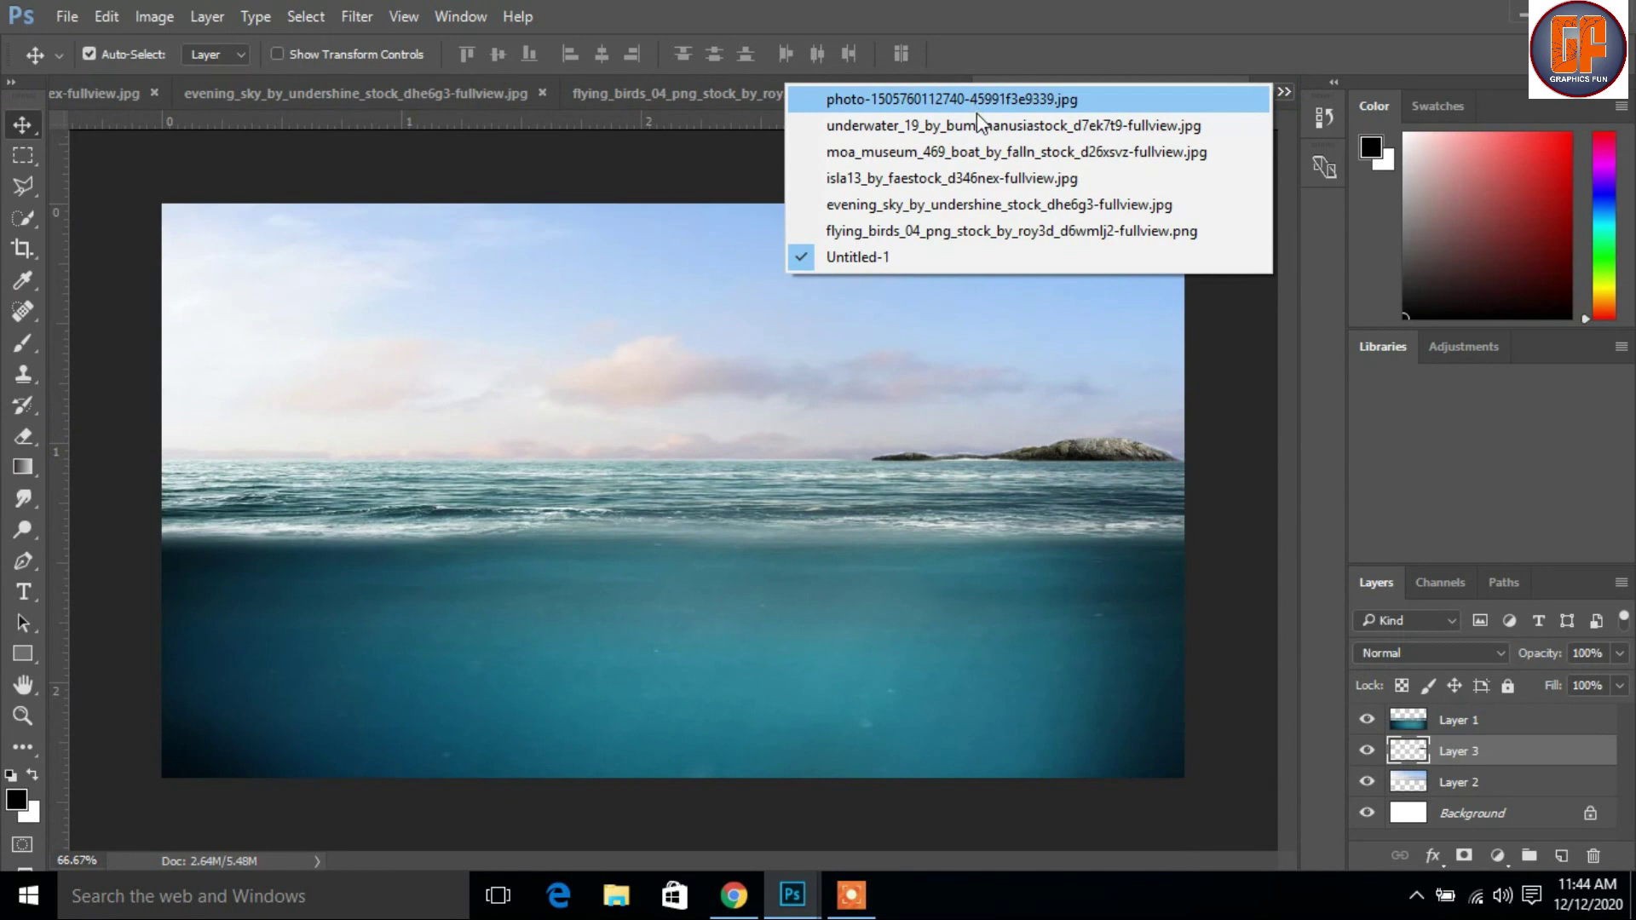
{"action": "left_click", "coordinate": [978, 99]}
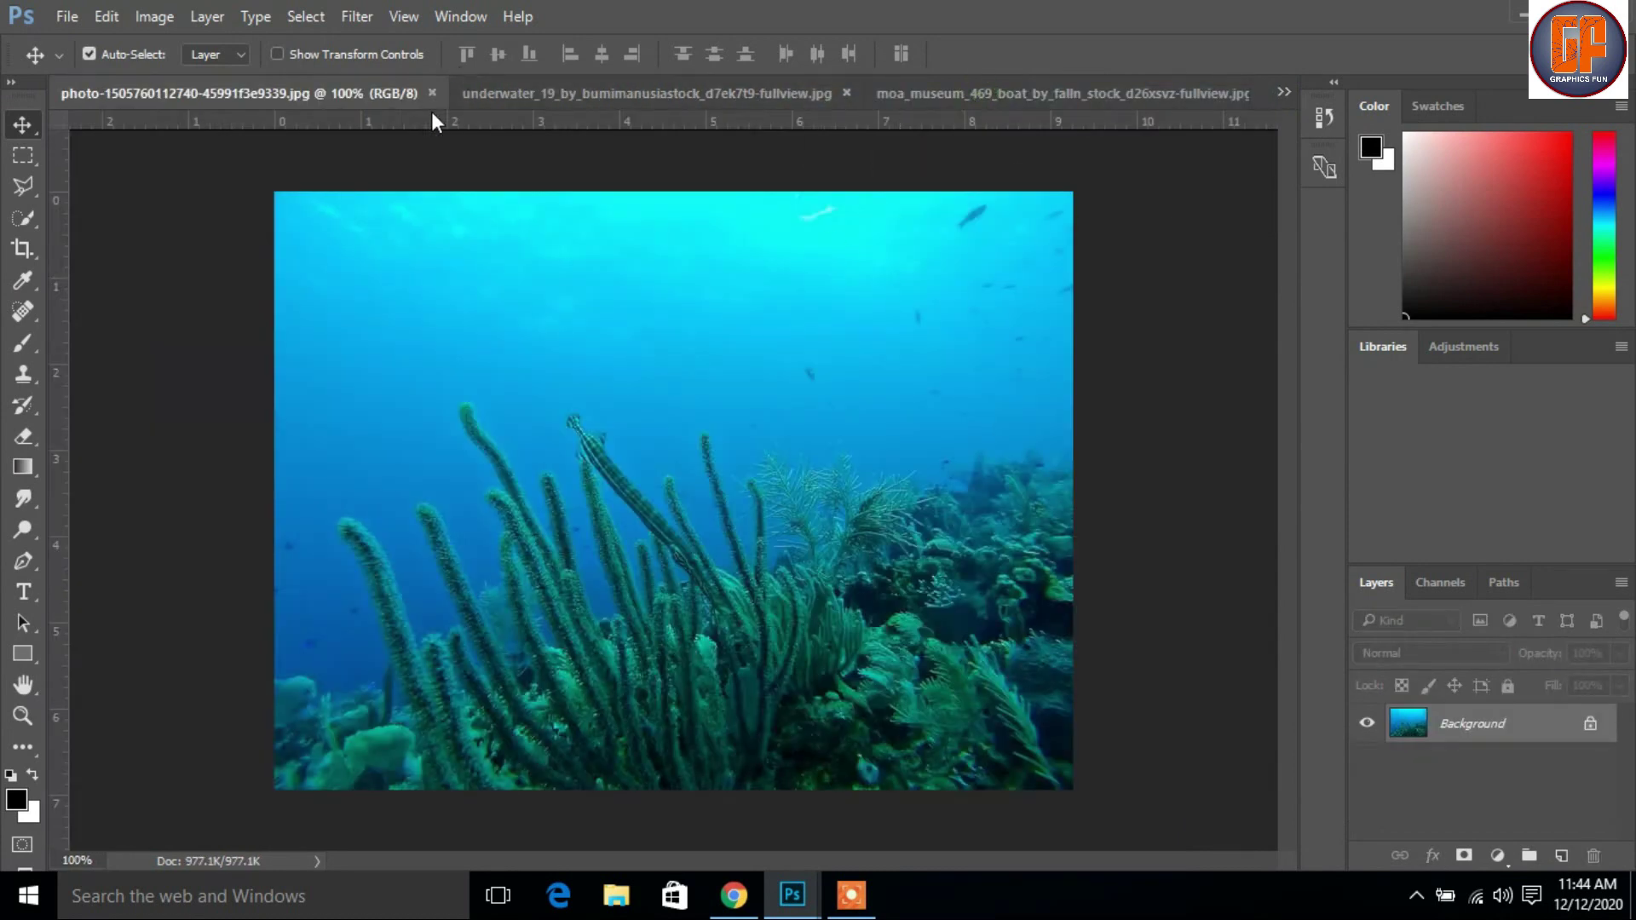
{"action": "left_click_drag", "start_coordinate": [331, 92], "coordinate": [987, 199]}
{"action": "left_click_drag", "start_coordinate": [1157, 482], "coordinate": [579, 620]}
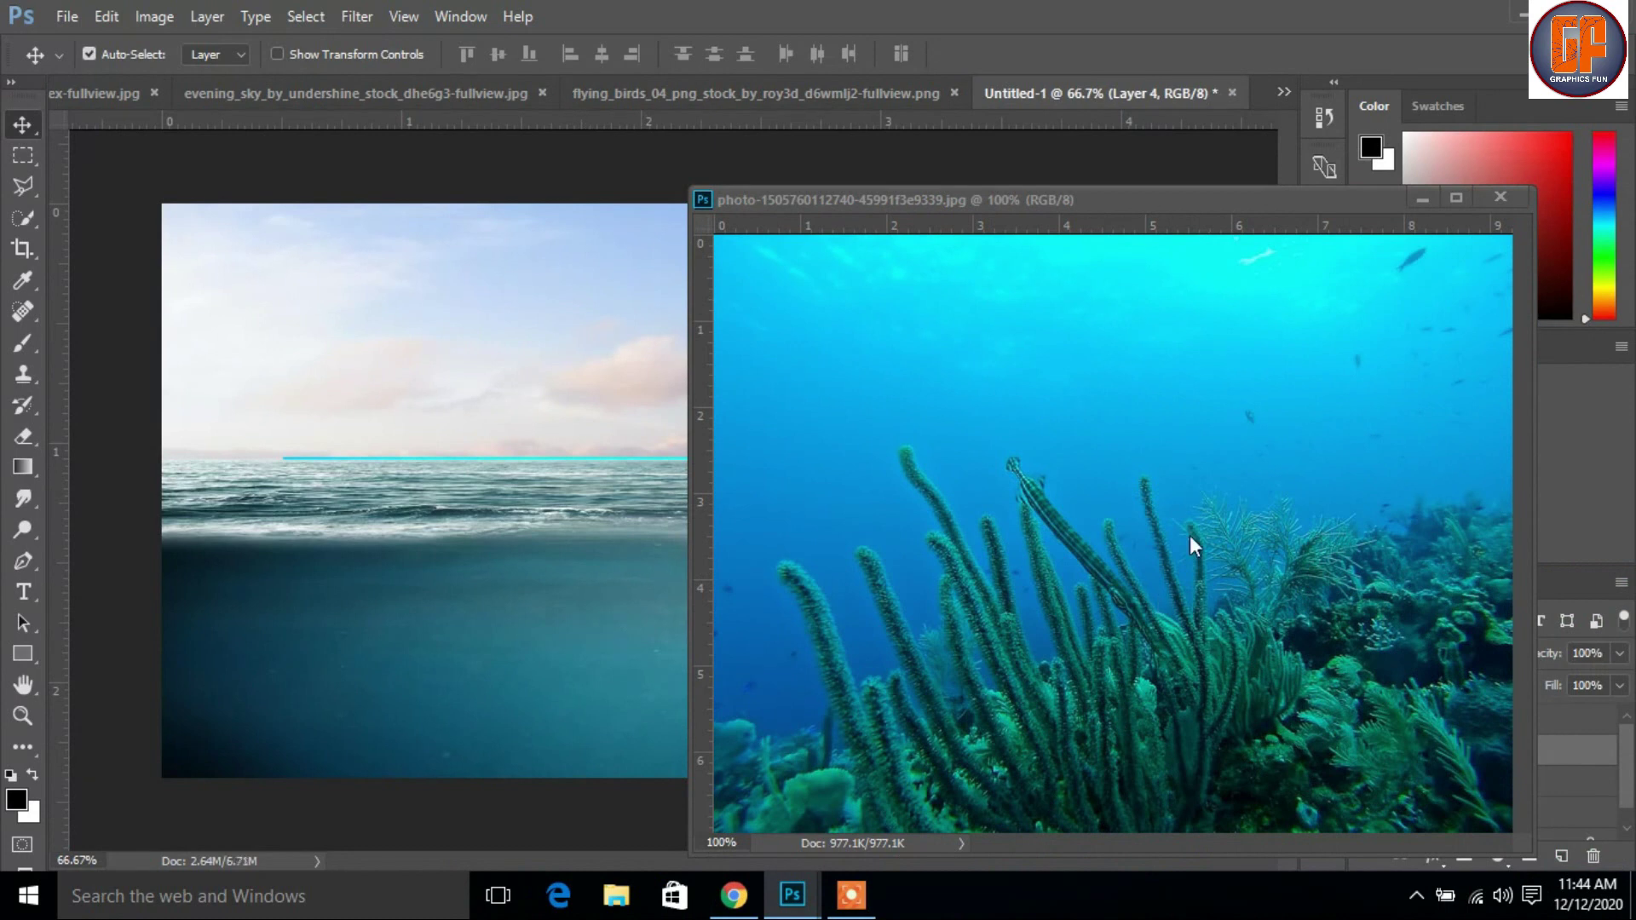
{"action": "left_click", "coordinate": [1195, 467]}
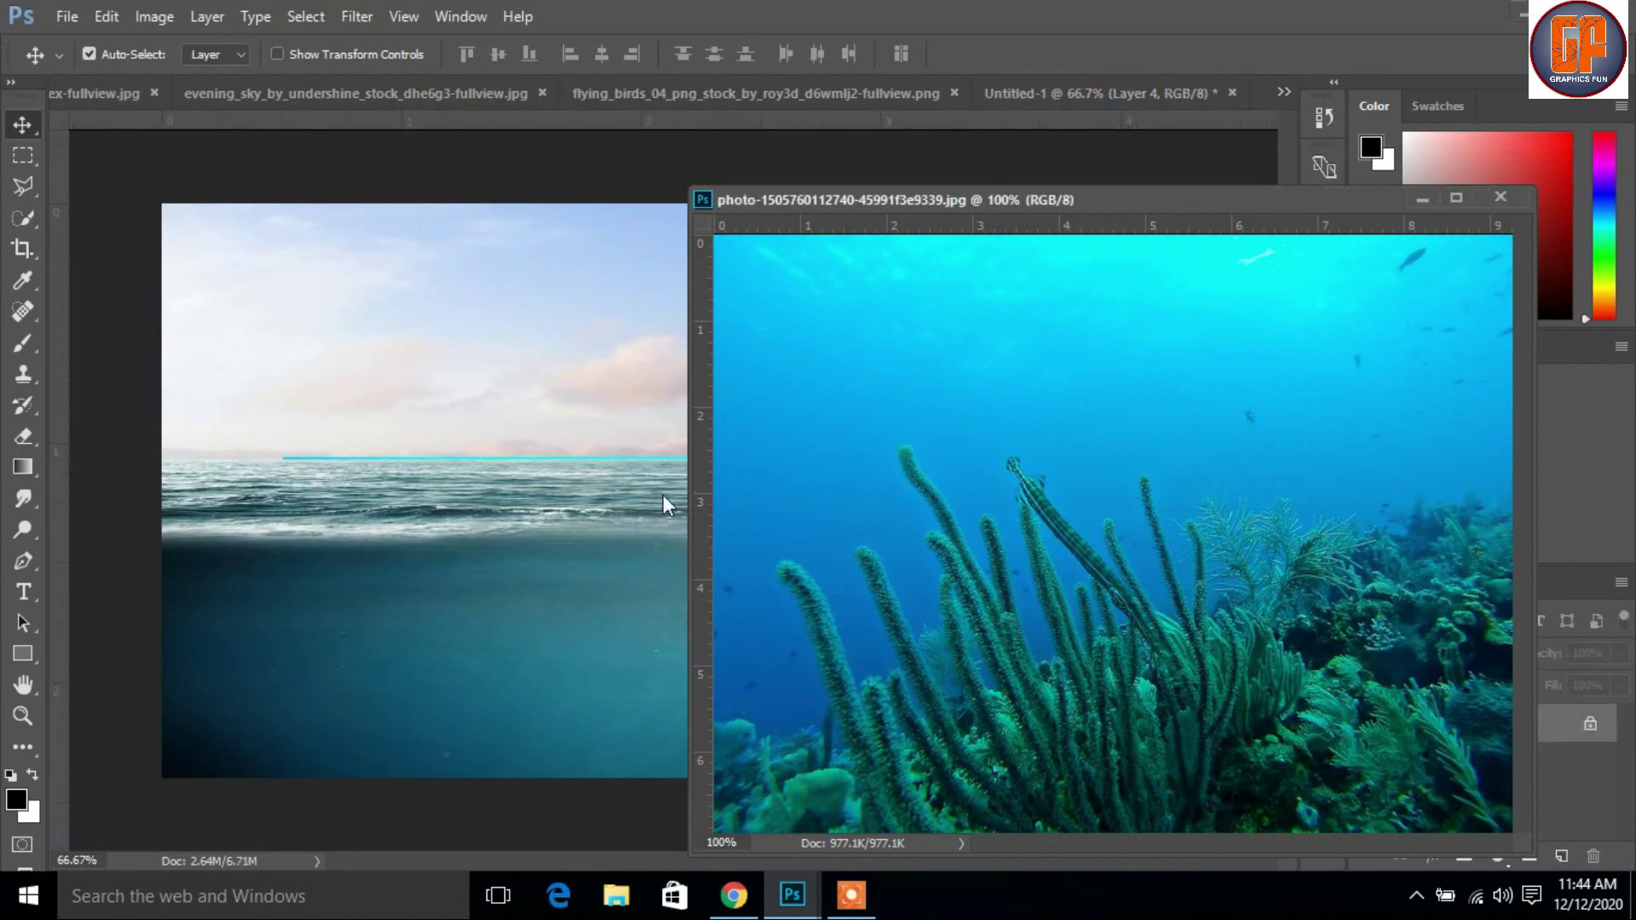
{"action": "left_click_drag", "start_coordinate": [1081, 200], "coordinate": [993, 159]}
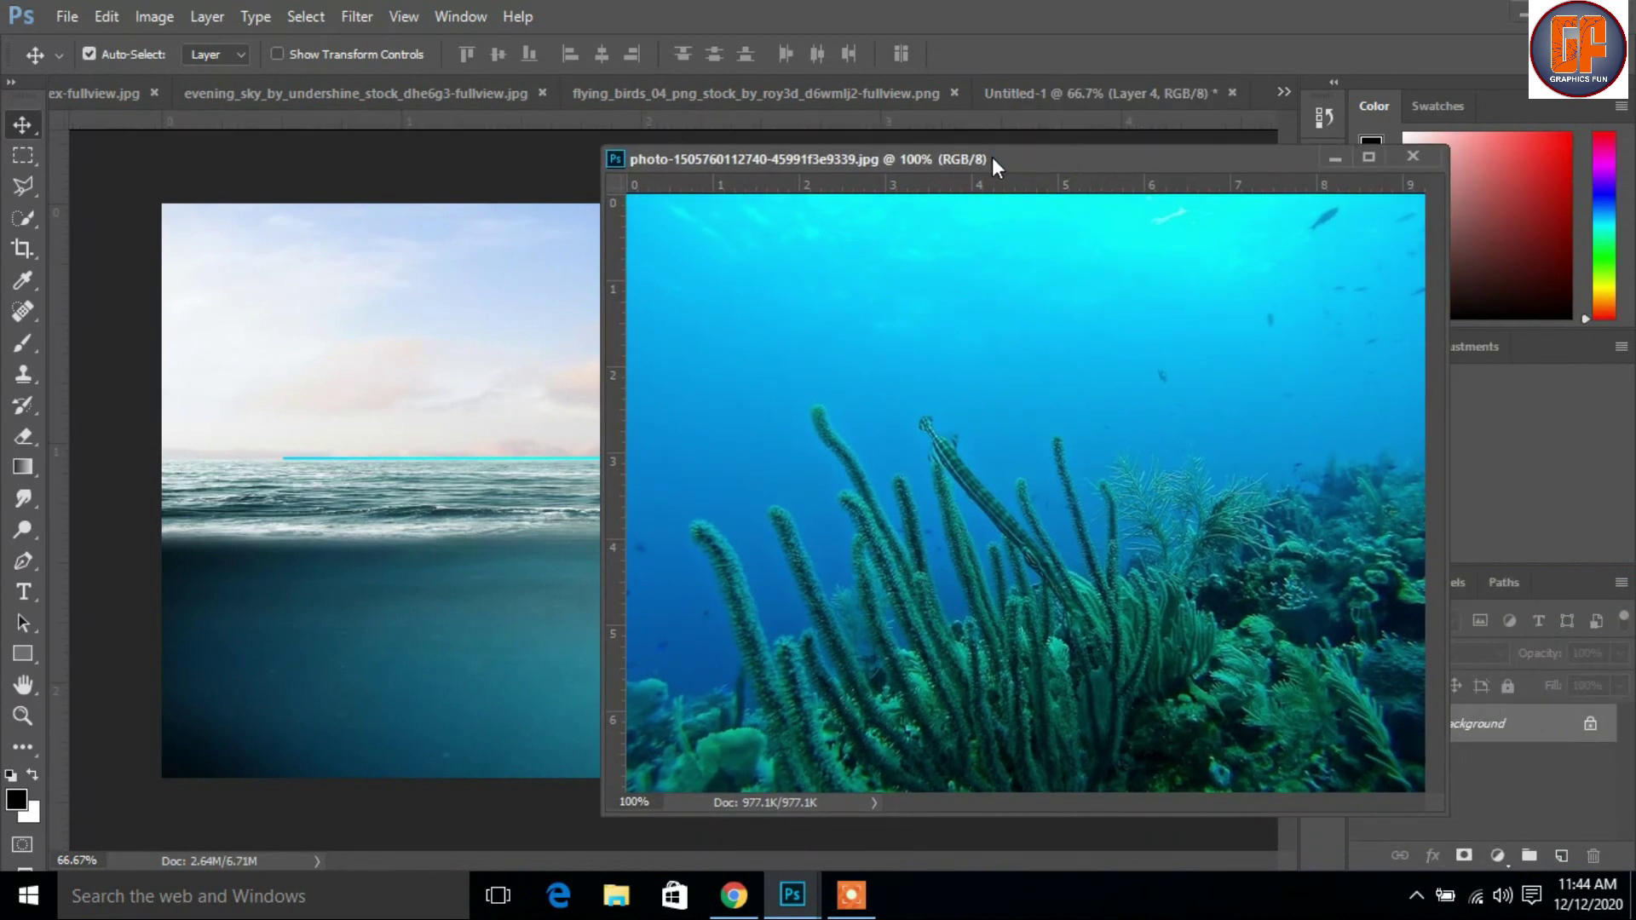
{"action": "left_click_drag", "start_coordinate": [1201, 456], "coordinate": [570, 588]}
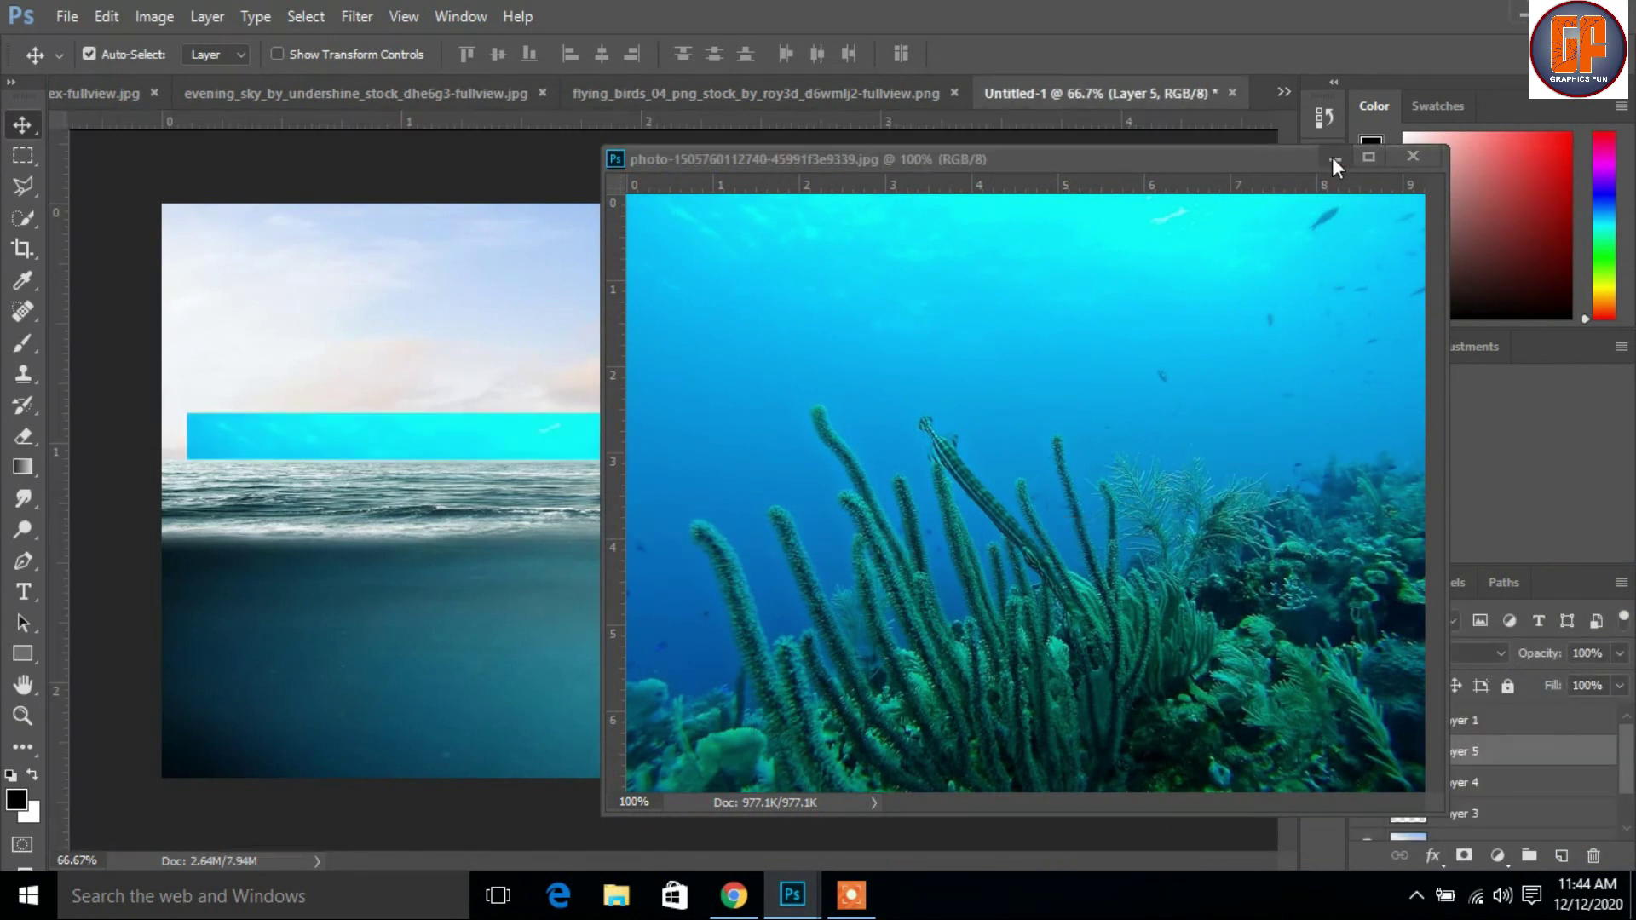
{"action": "left_click", "coordinate": [1412, 157]}
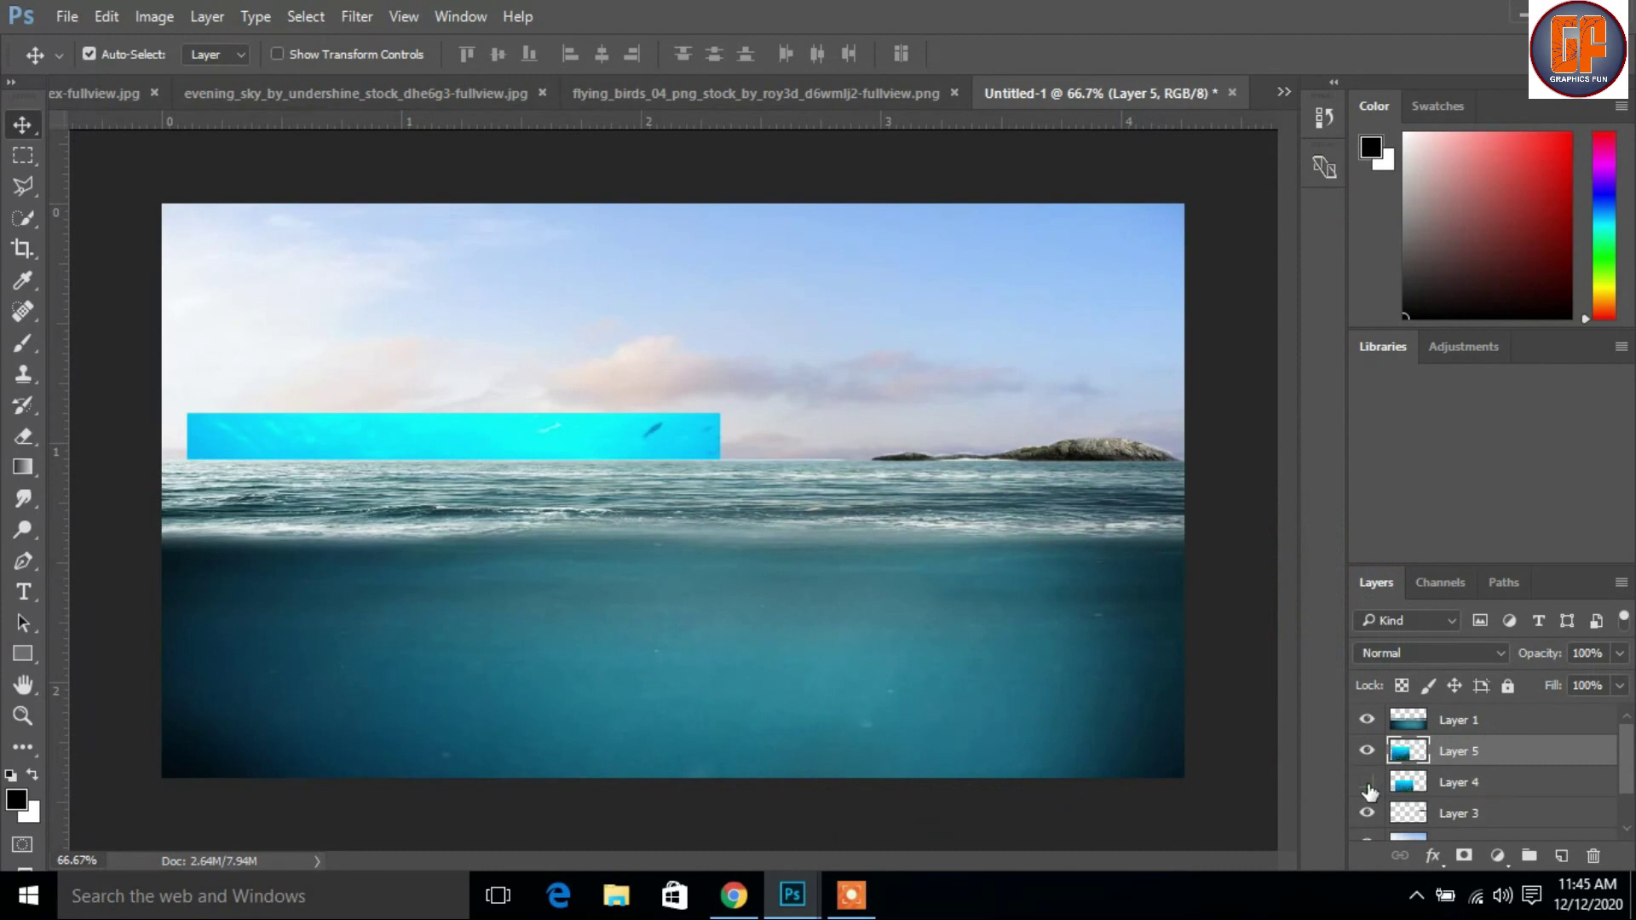
Step: Delete the duplicate coral reef layer, Layer 4, after checking which layer it is by toggling visibility
{"action": "left_click", "coordinate": [1368, 784]}
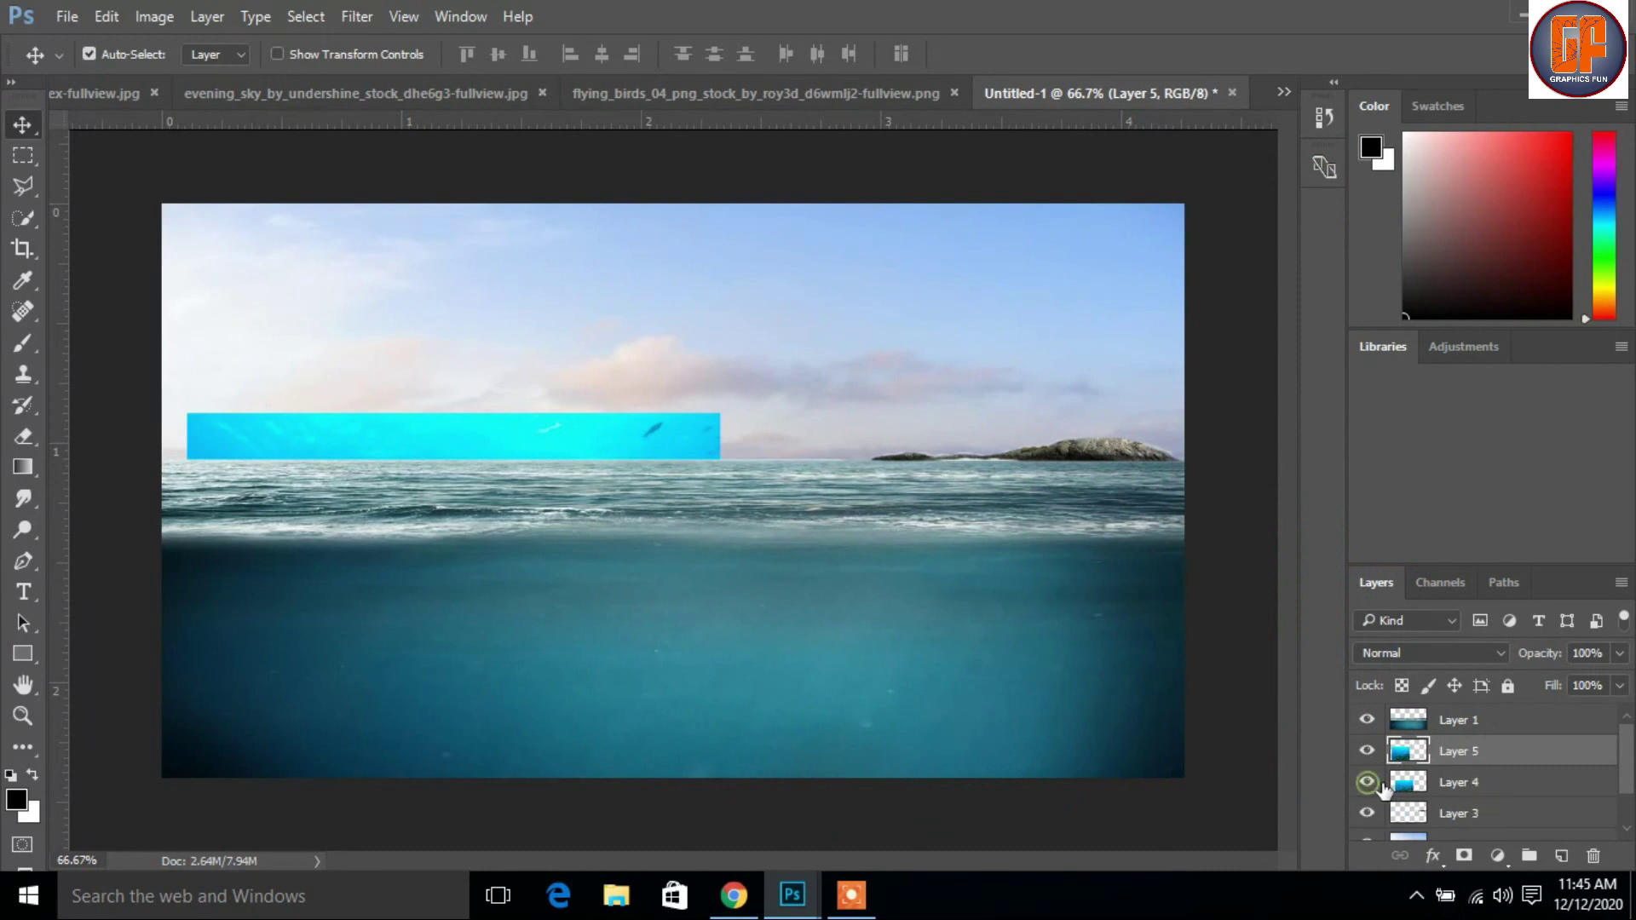
{"action": "left_click", "coordinate": [1479, 794]}
{"action": "key", "text": "ctrl+e"}
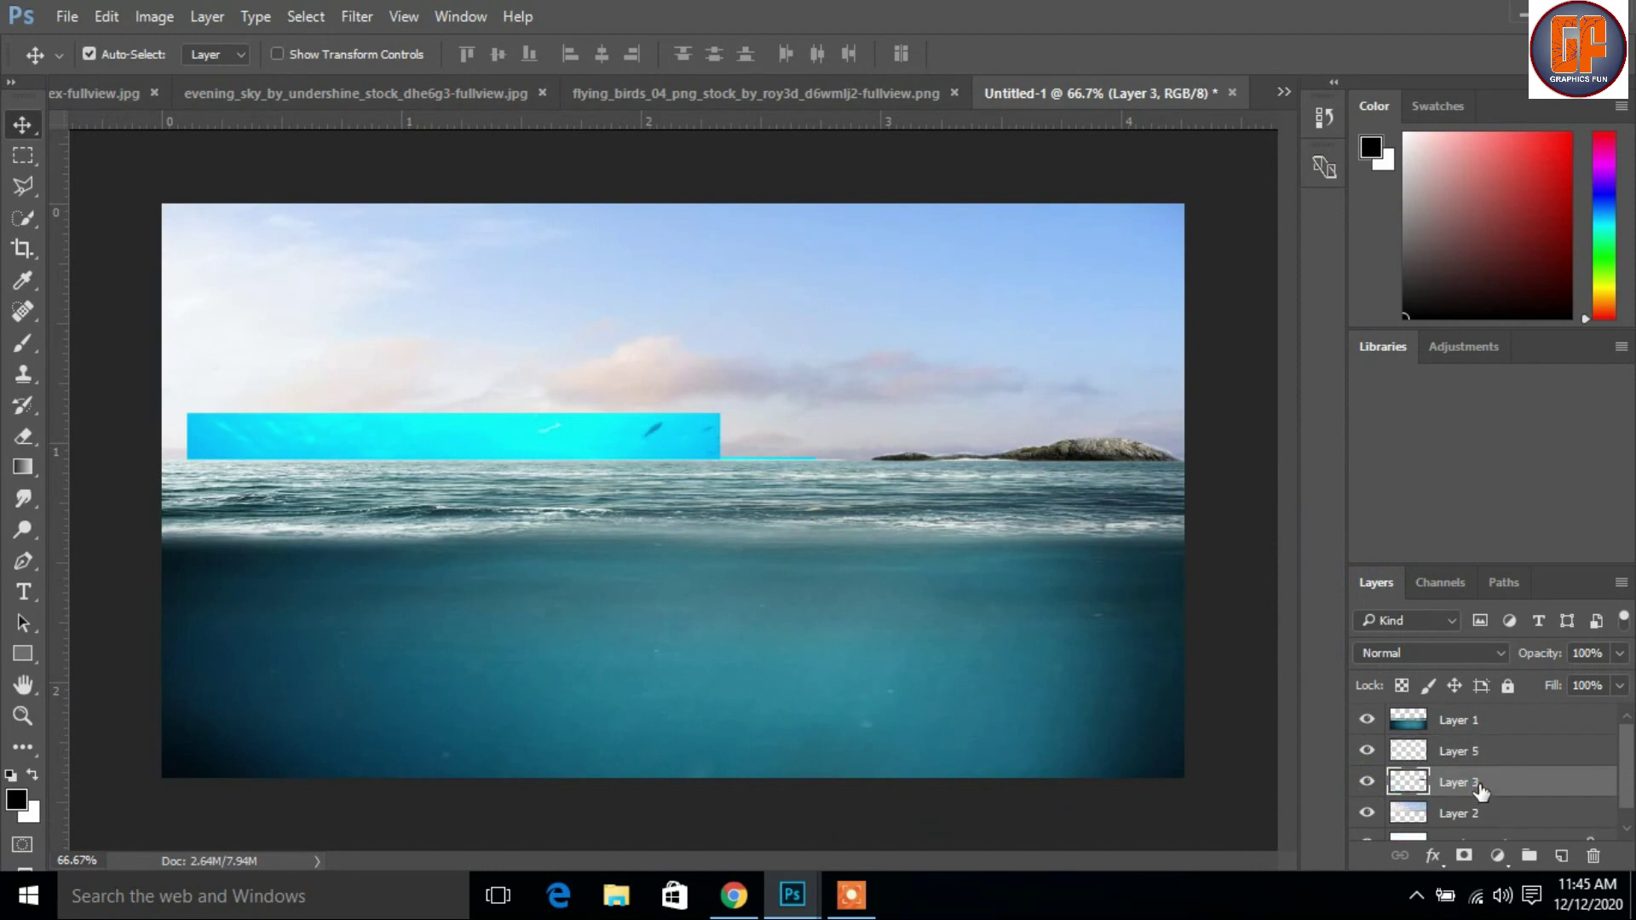
{"action": "left_click", "coordinate": [1480, 756]}
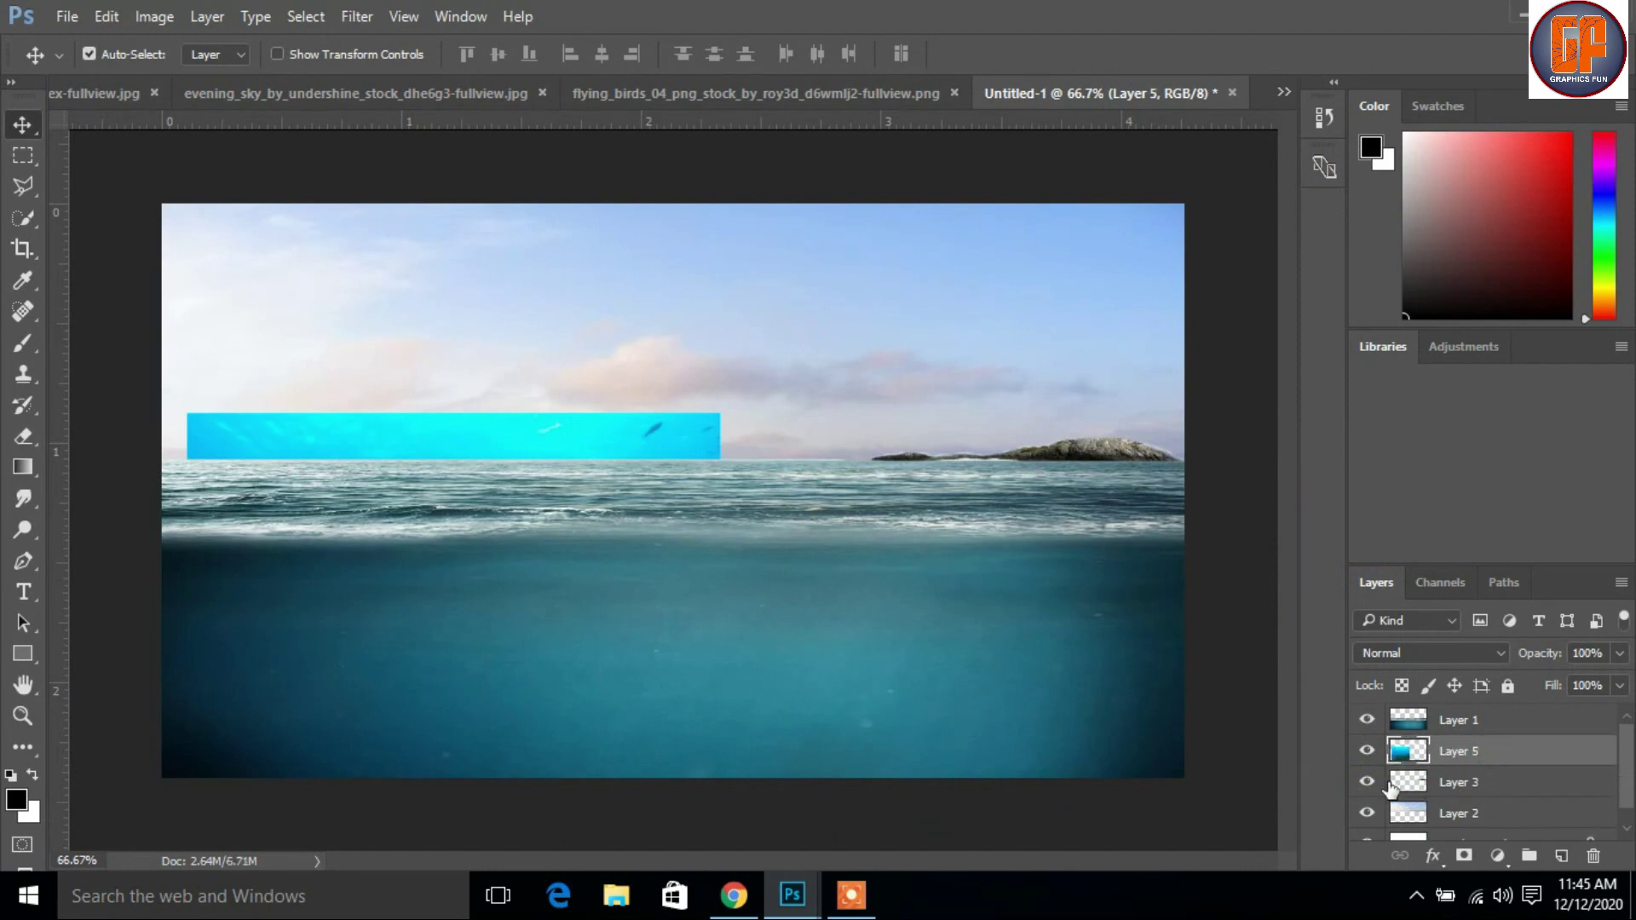
{"action": "left_click", "coordinate": [1364, 782]}
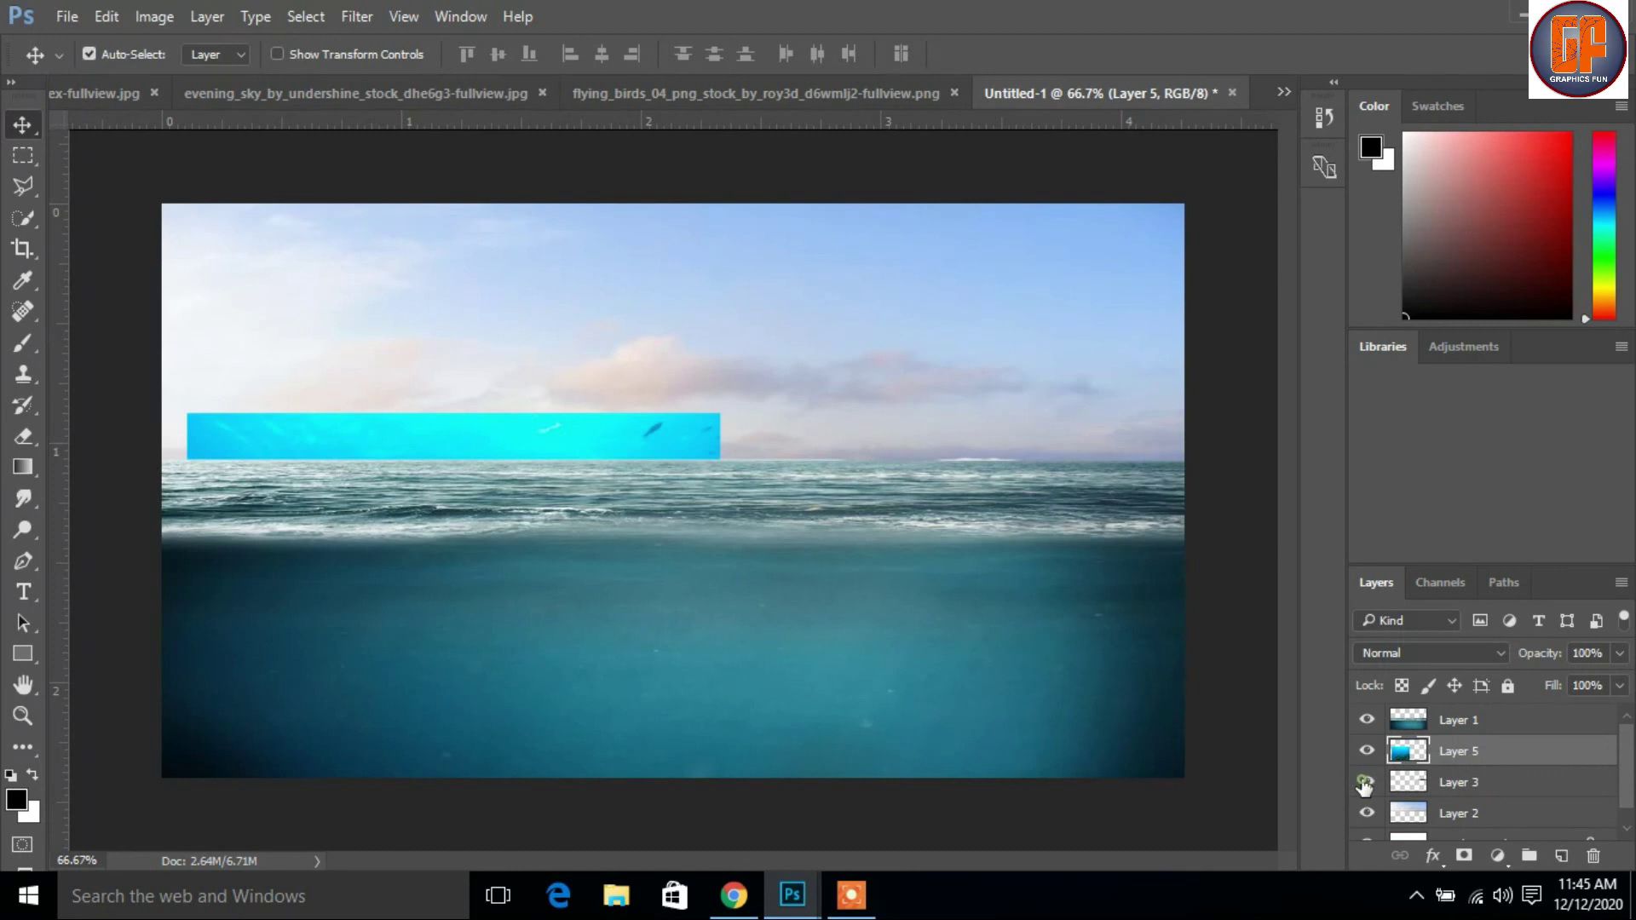
{"action": "left_click", "coordinate": [1365, 783]}
Step: Place the coral reef layer above the sea layer, Layer 1, and move the reef to the right side of the water
{"action": "left_click_drag", "start_coordinate": [1483, 768], "coordinate": [1493, 822]}
{"action": "mouse_move", "coordinate": [1630, 761]}
{"action": "left_mouse_down"}
{"action": "mouse_move", "coordinate": [1630, 796]}
{"action": "mouse_move", "coordinate": [1628, 747]}
{"action": "left_mouse_up"}
{"action": "left_click_drag", "start_coordinate": [1476, 818], "coordinate": [1483, 731]}
{"action": "left_click_drag", "start_coordinate": [607, 668], "coordinate": [1036, 671]}
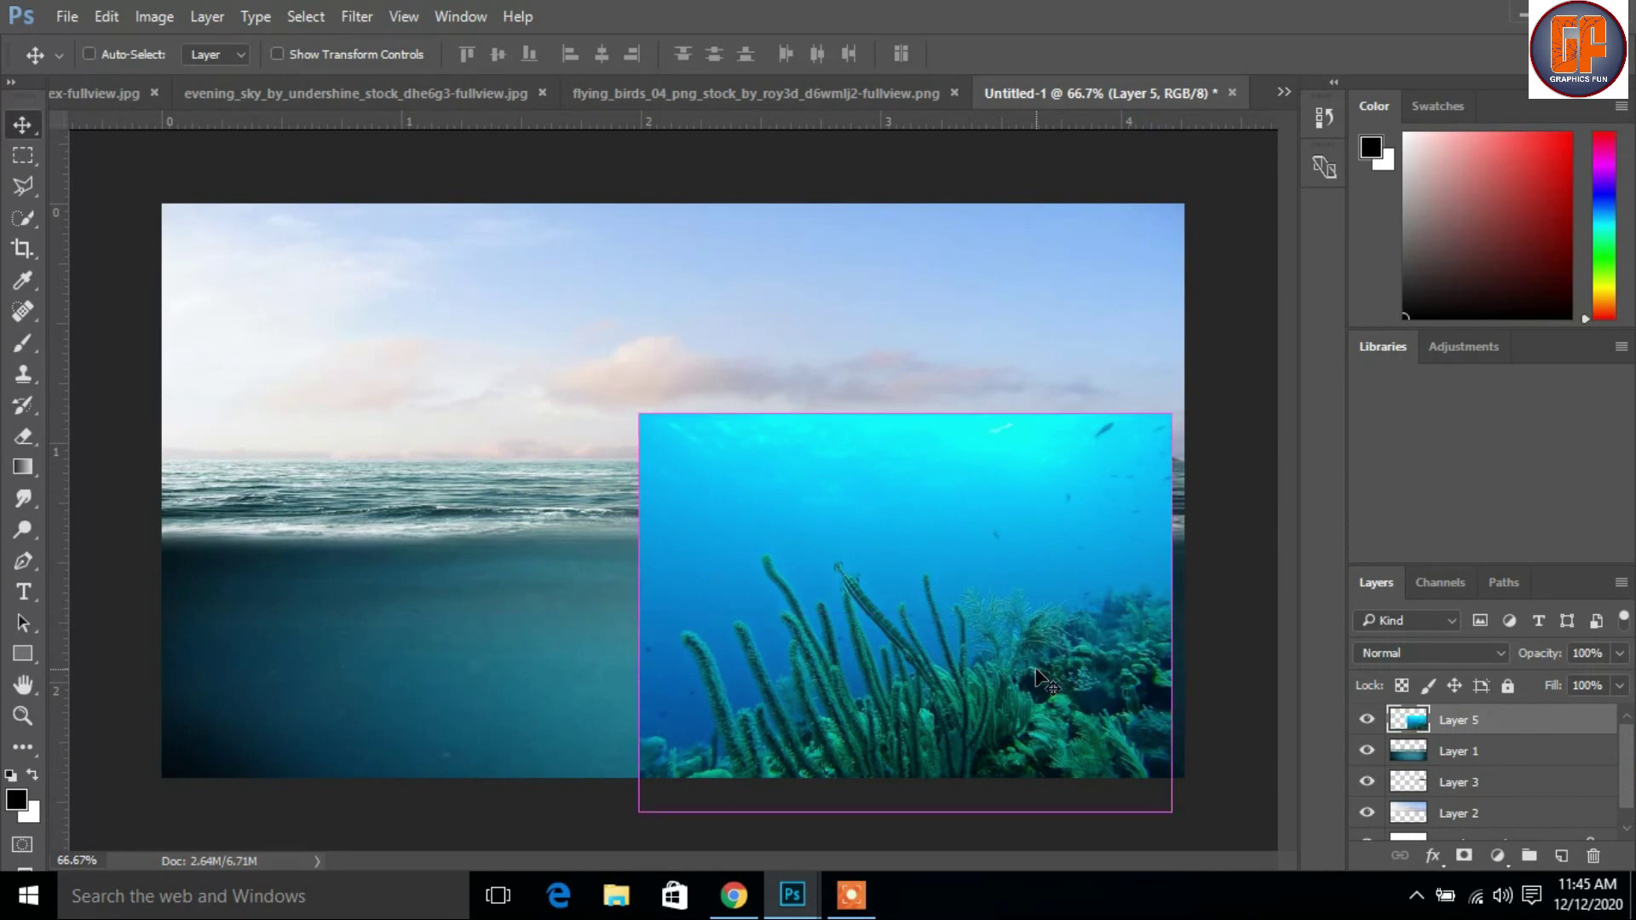
Step: Scale the coral reef layer to about 62%, fit it into the canvas's lower-right corner, and apply the transform
{"action": "key", "text": "ctrl+t"}
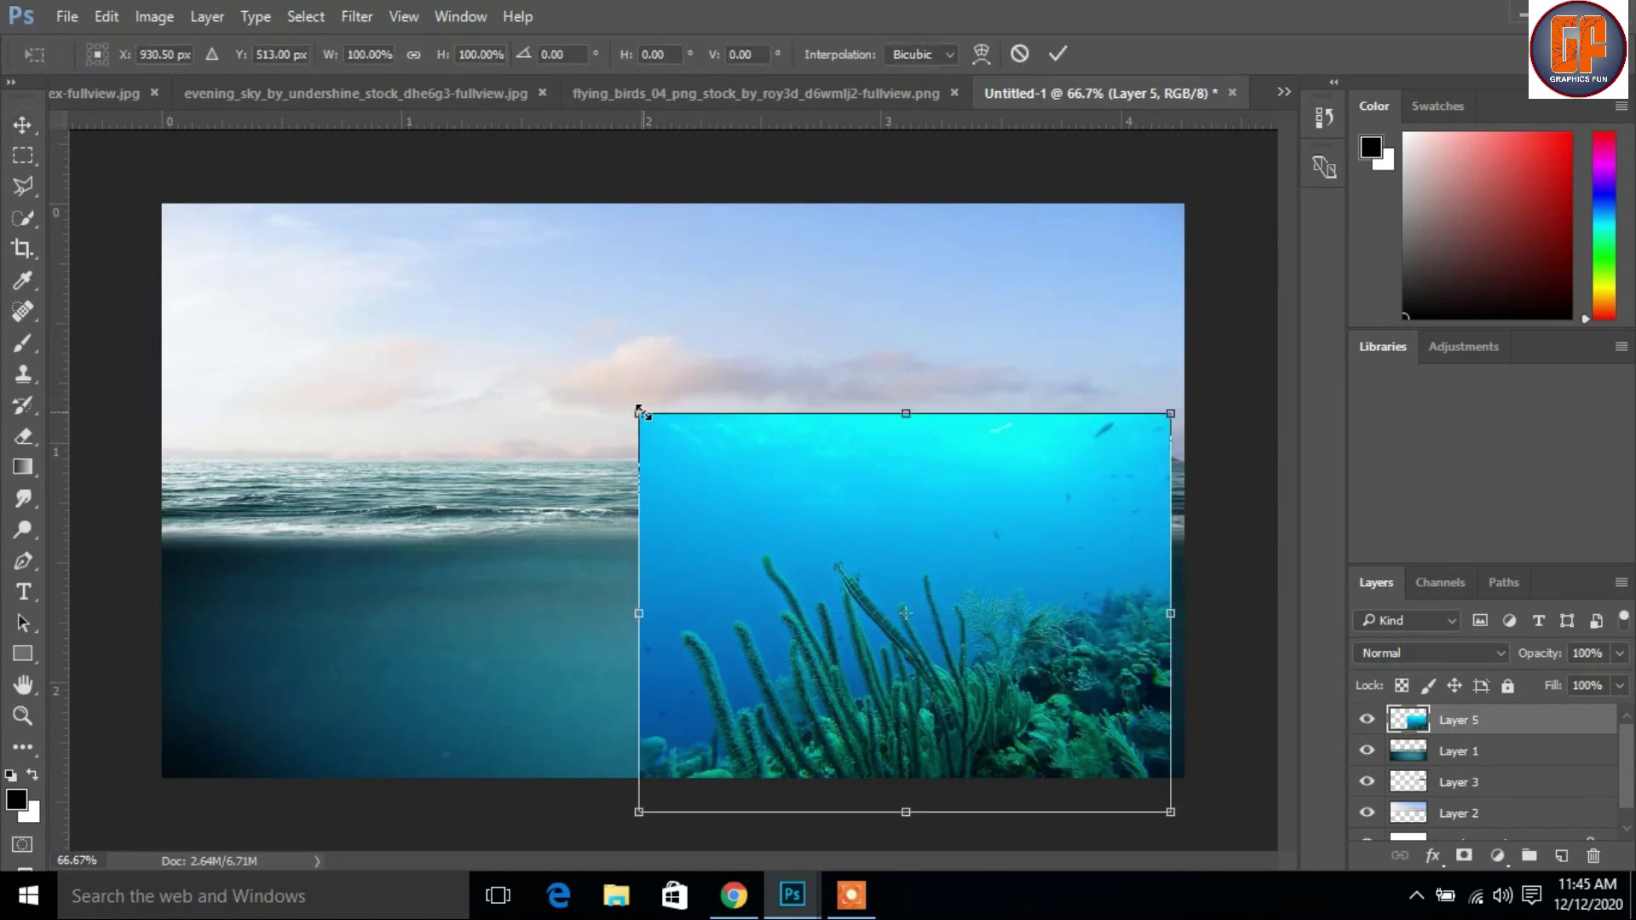
{"action": "left_click_drag", "start_coordinate": [653, 417], "coordinate": [753, 490]}
{"action": "left_click_drag", "start_coordinate": [939, 685], "coordinate": [1054, 726]}
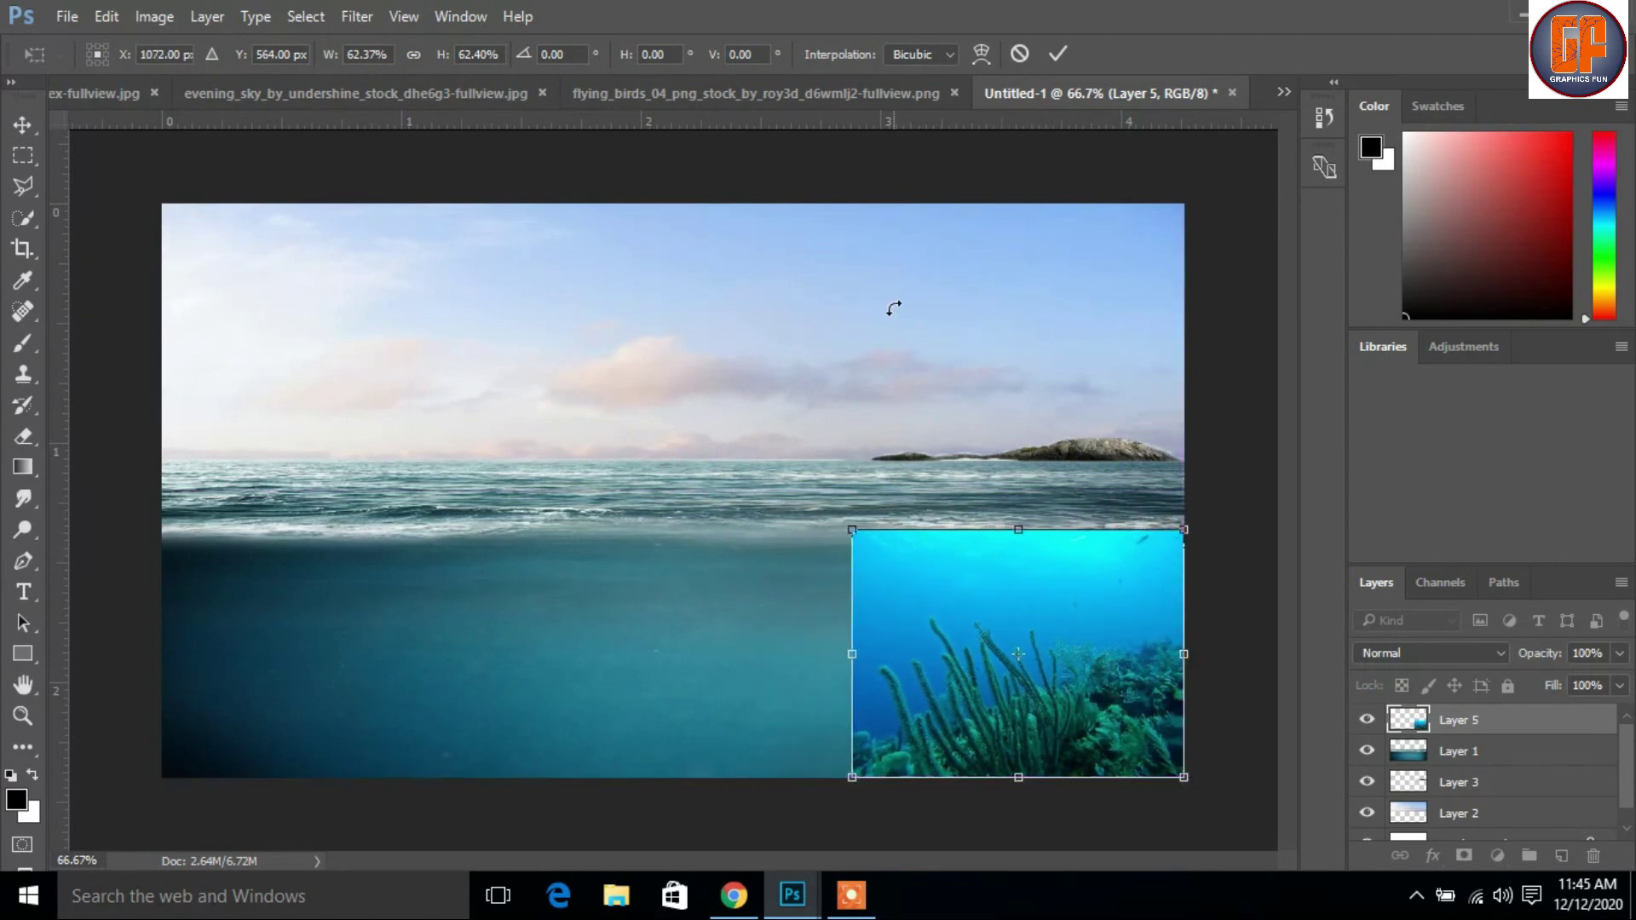
{"action": "left_click", "coordinate": [1059, 48]}
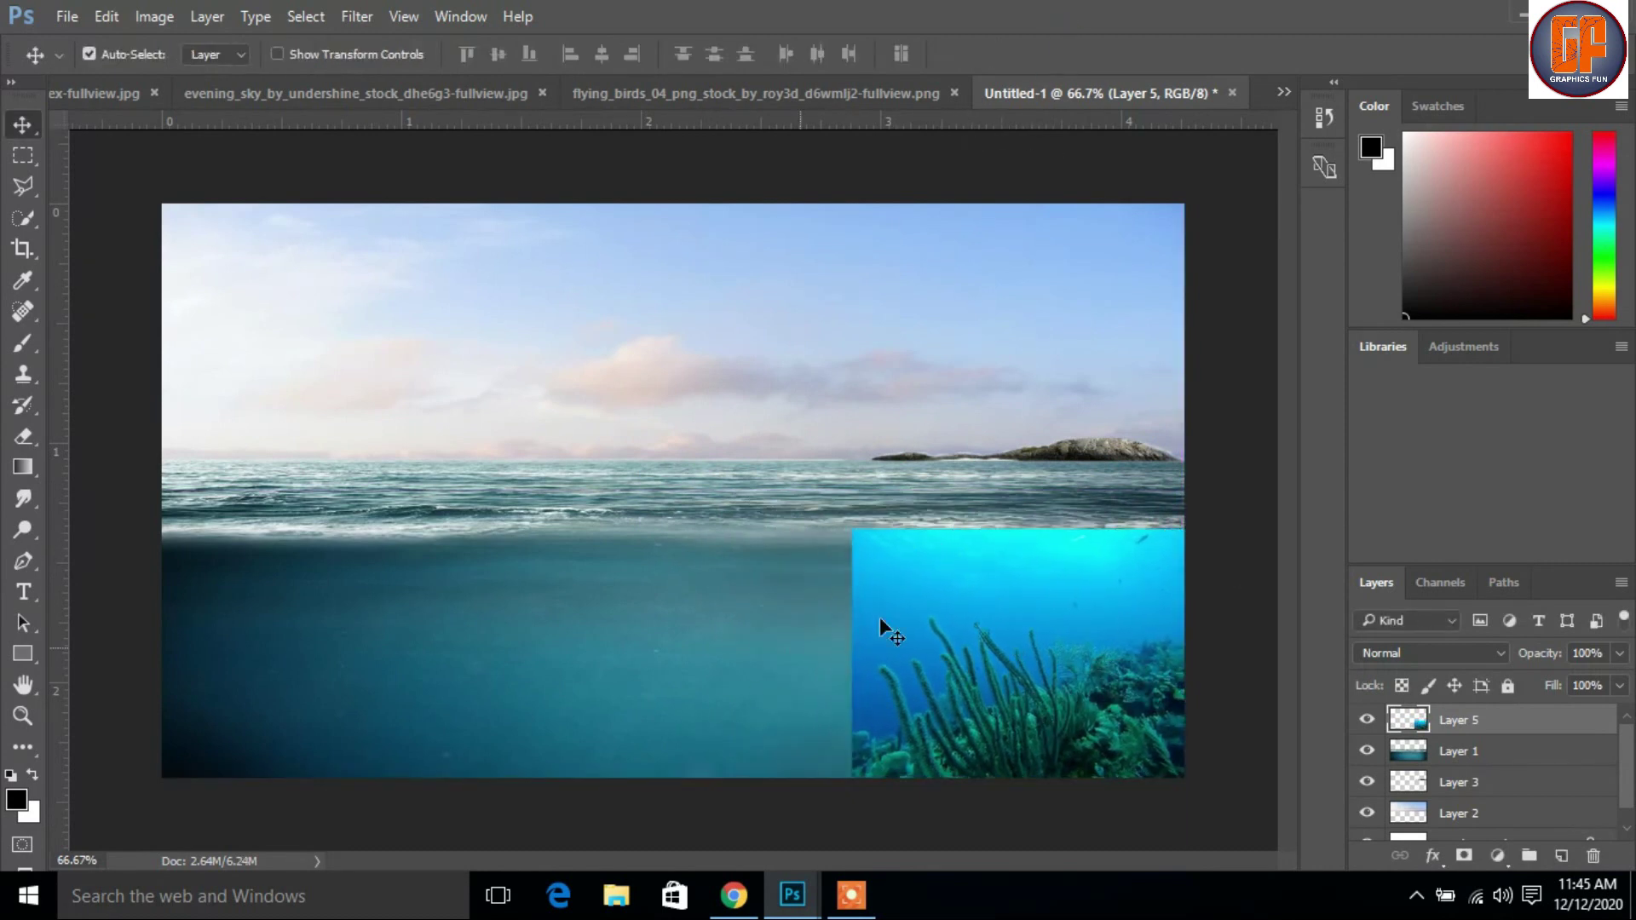
Step: Try the Overlay blend mode on the coral reef layer, then set it to Soft Light
{"action": "left_click", "coordinate": [1487, 651]}
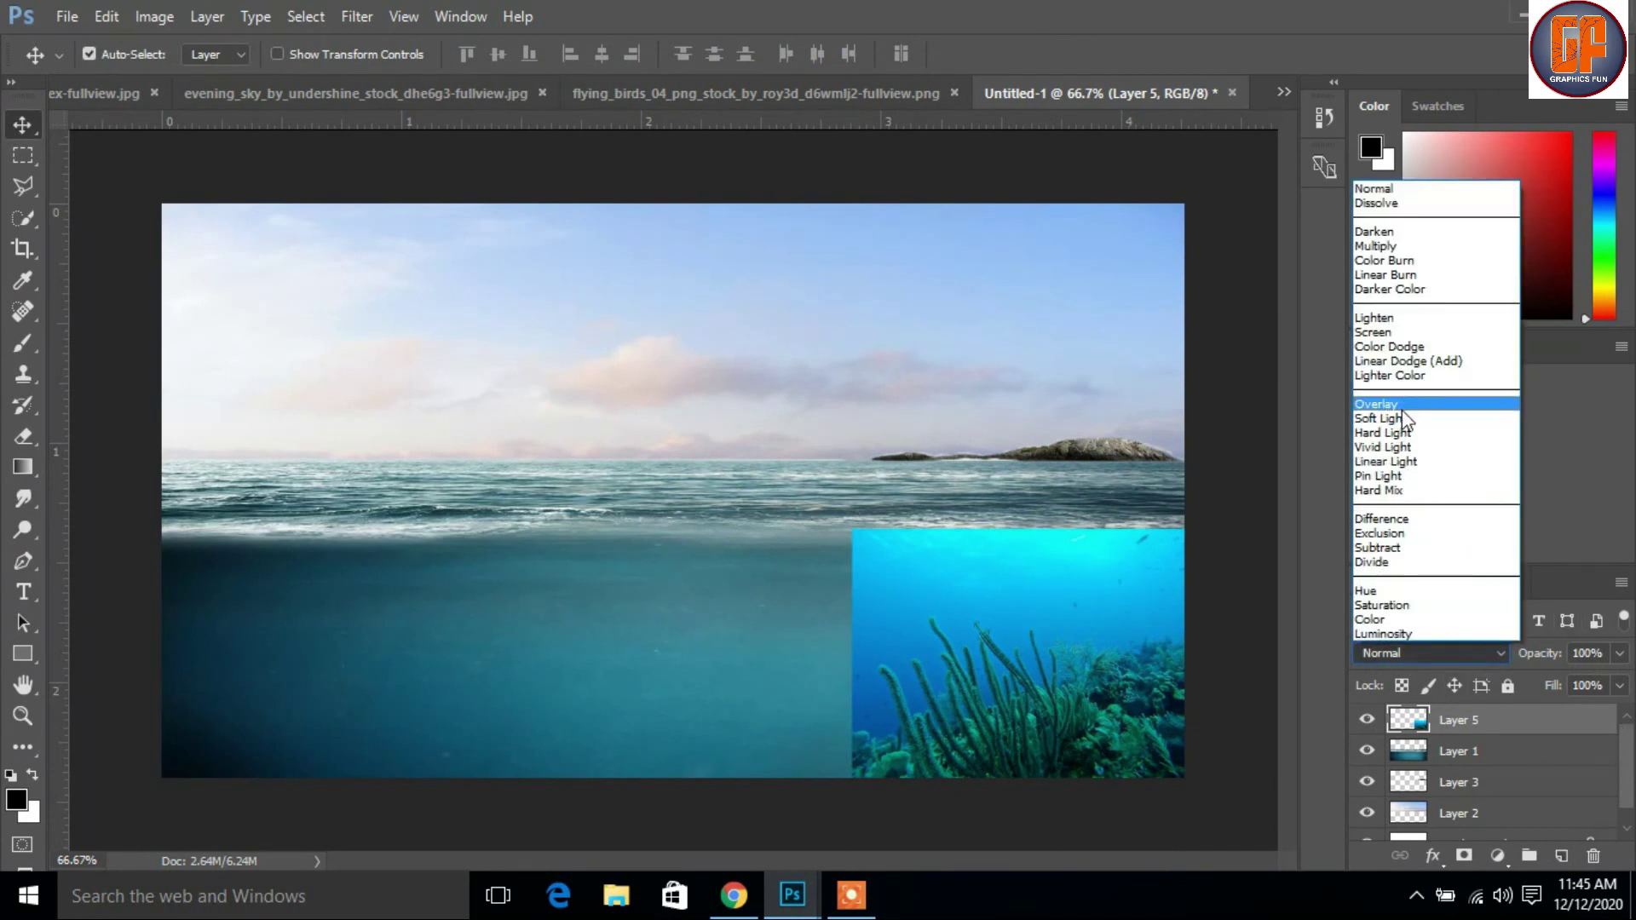
{"action": "left_click", "coordinate": [1402, 407]}
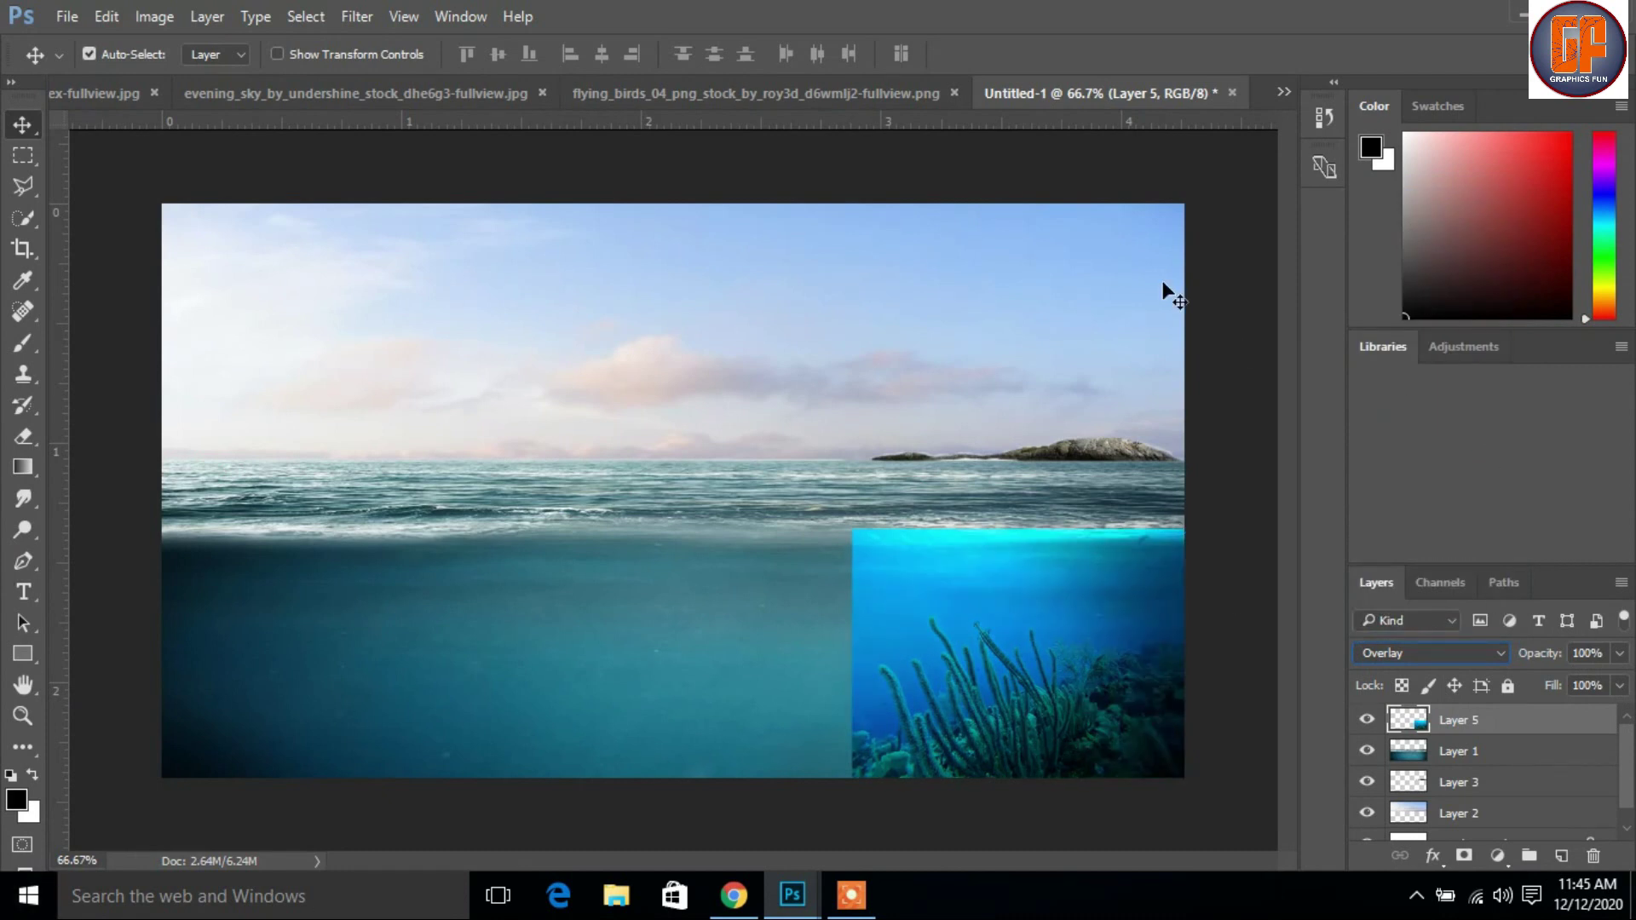
{"action": "left_click", "coordinate": [1484, 651]}
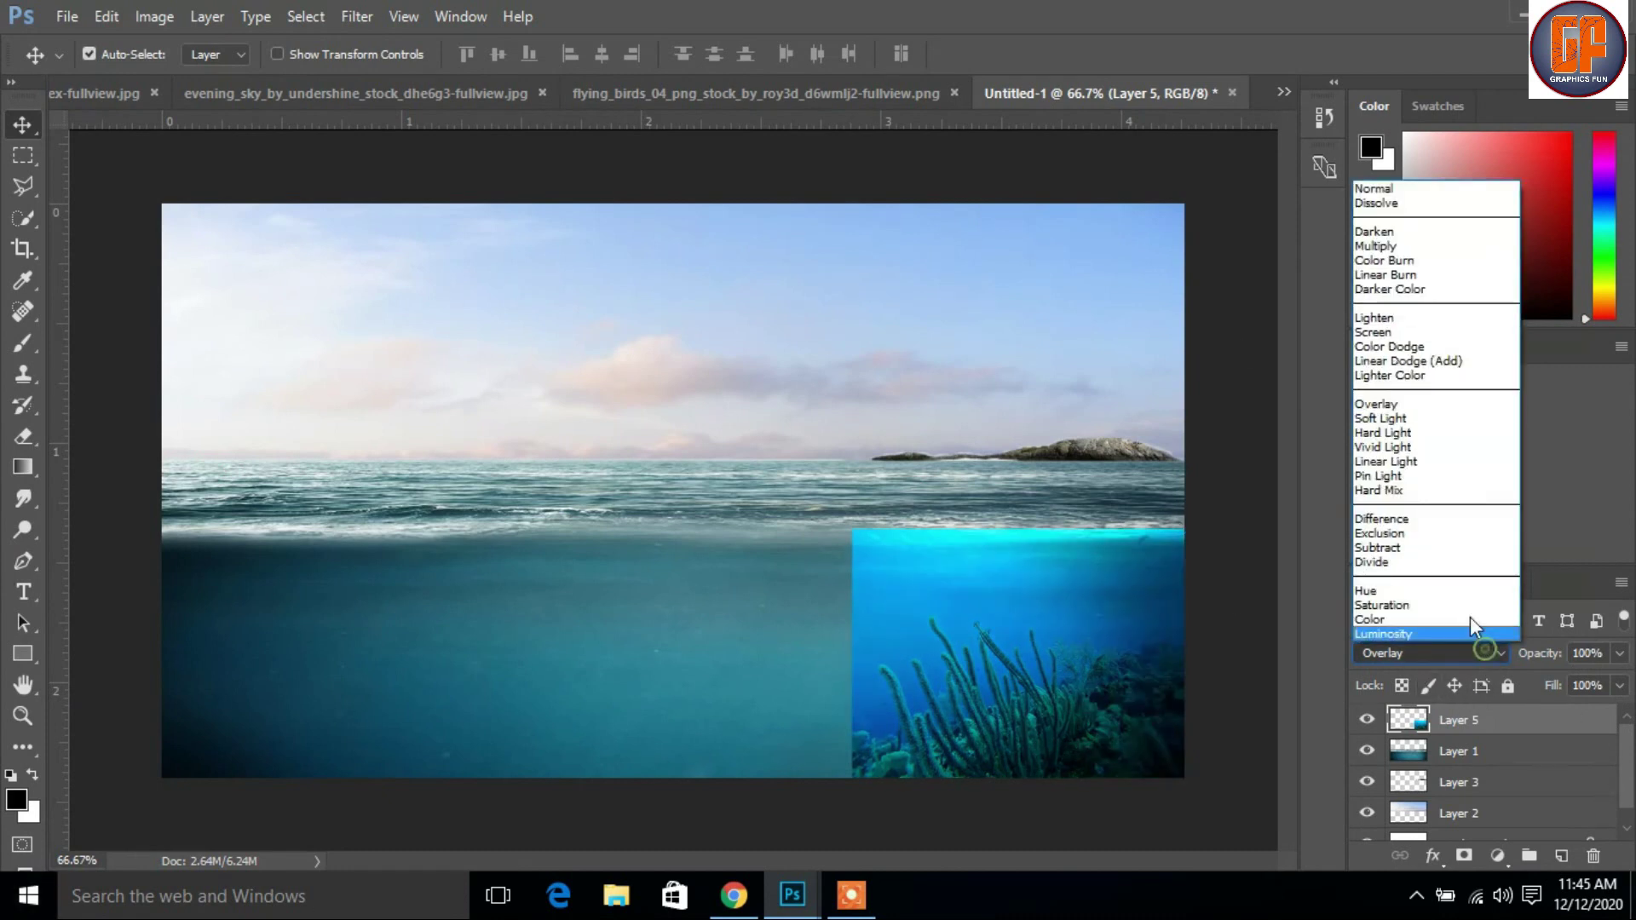
{"action": "left_click", "coordinate": [1413, 413]}
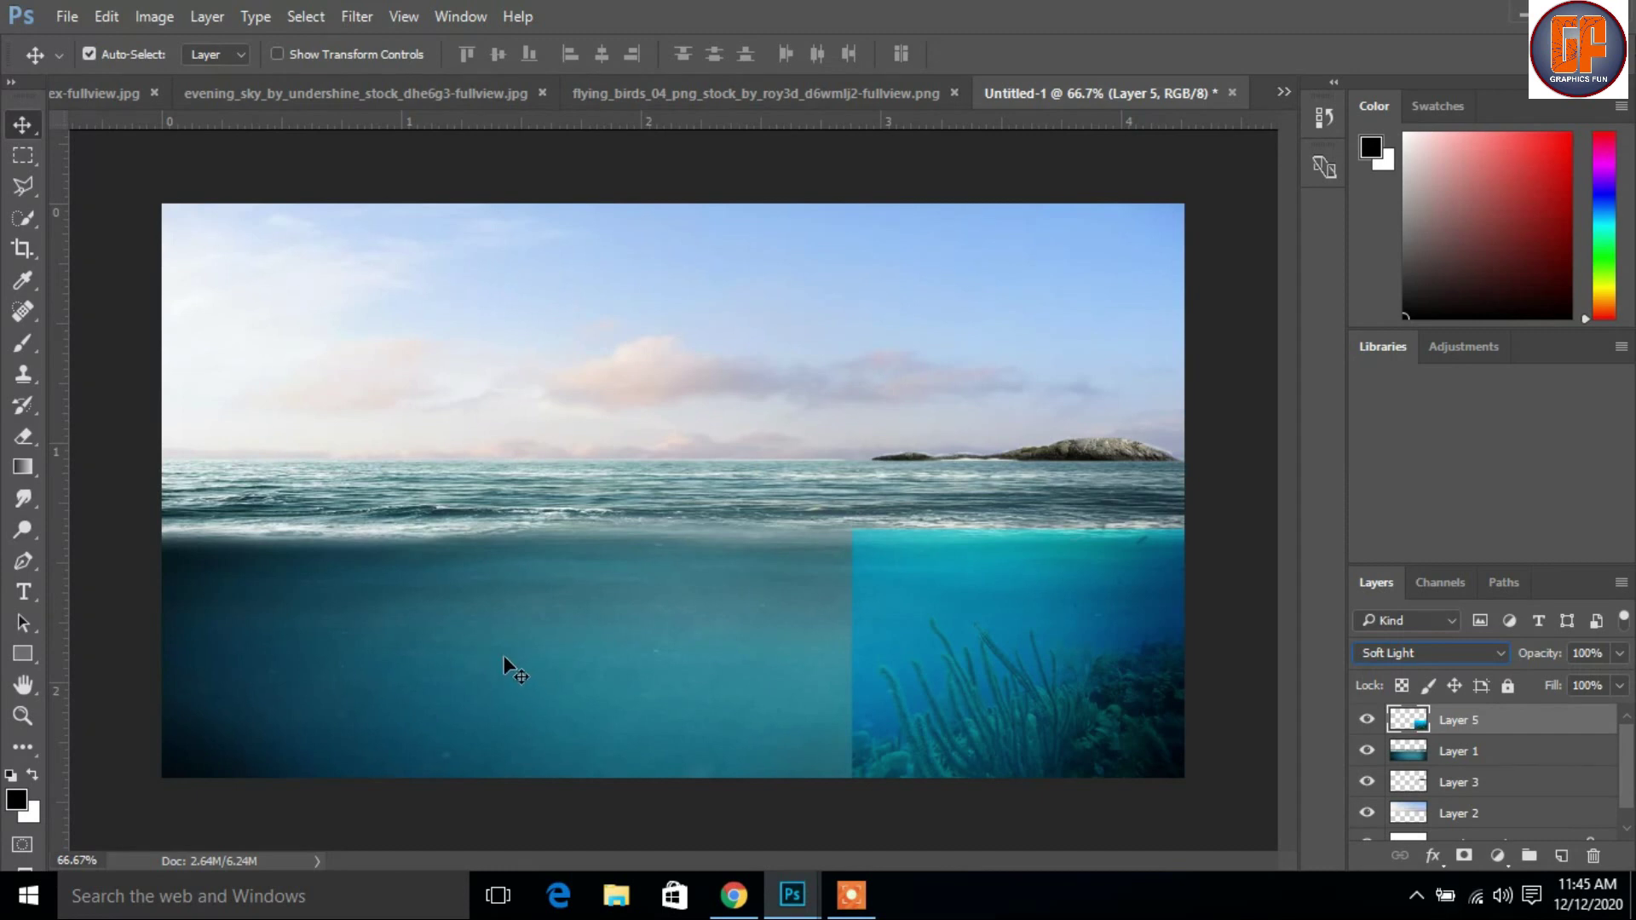
Step: Add a layer mask to the coral reef layer and fade its upper and left edges with a black brush at 49% opacity
{"action": "left_click", "coordinate": [1464, 855]}
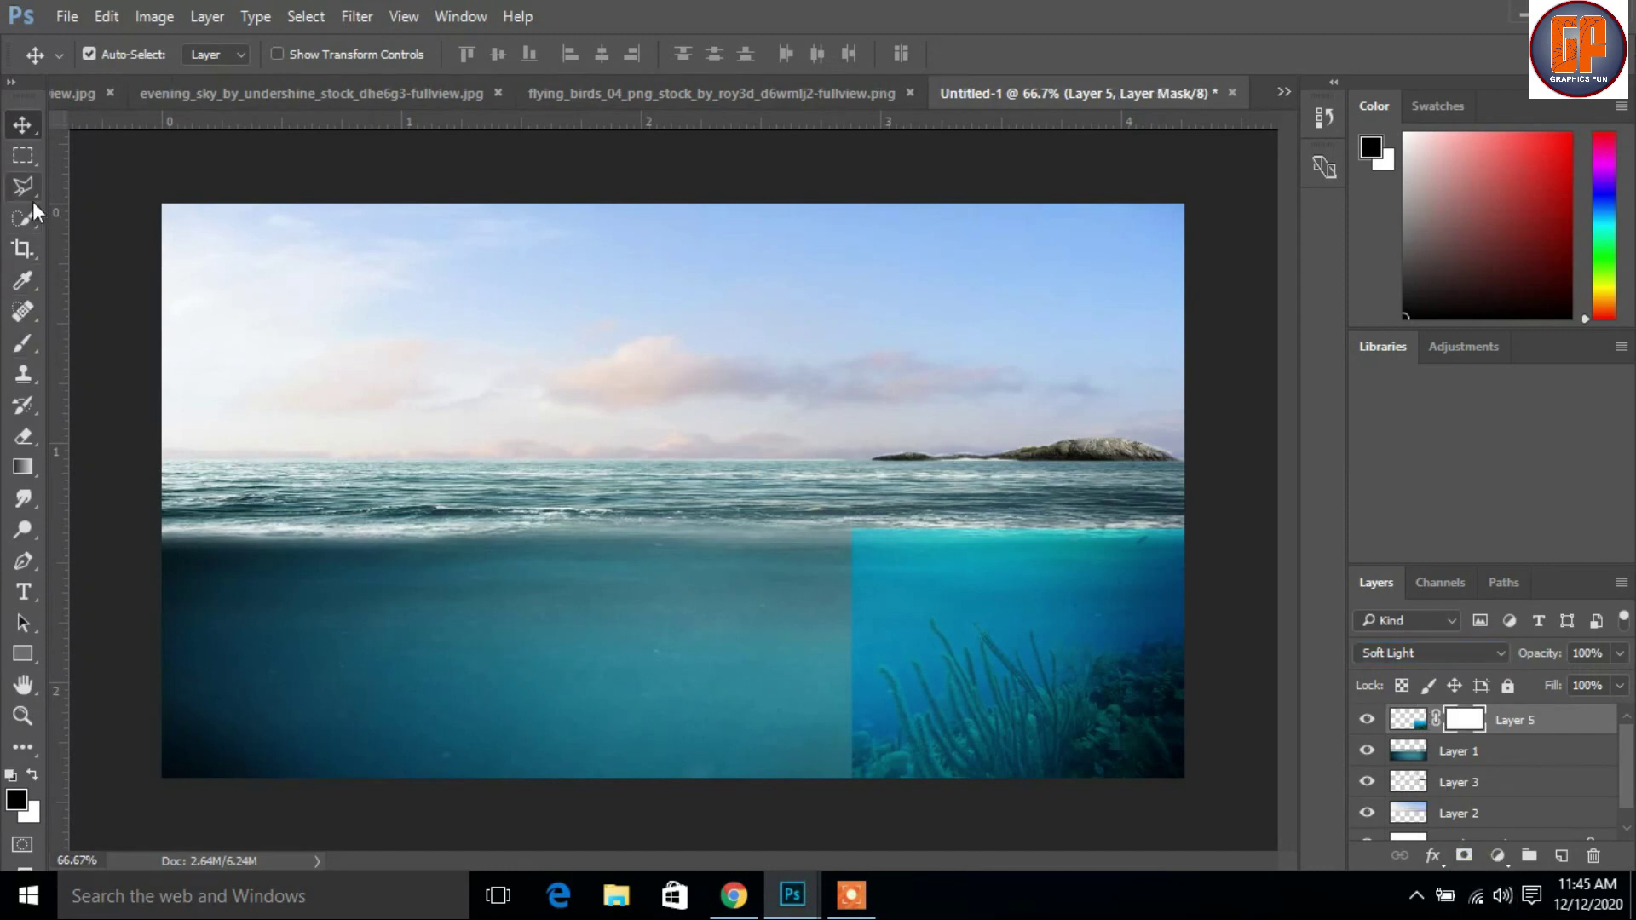
{"action": "left_click", "coordinate": [24, 348]}
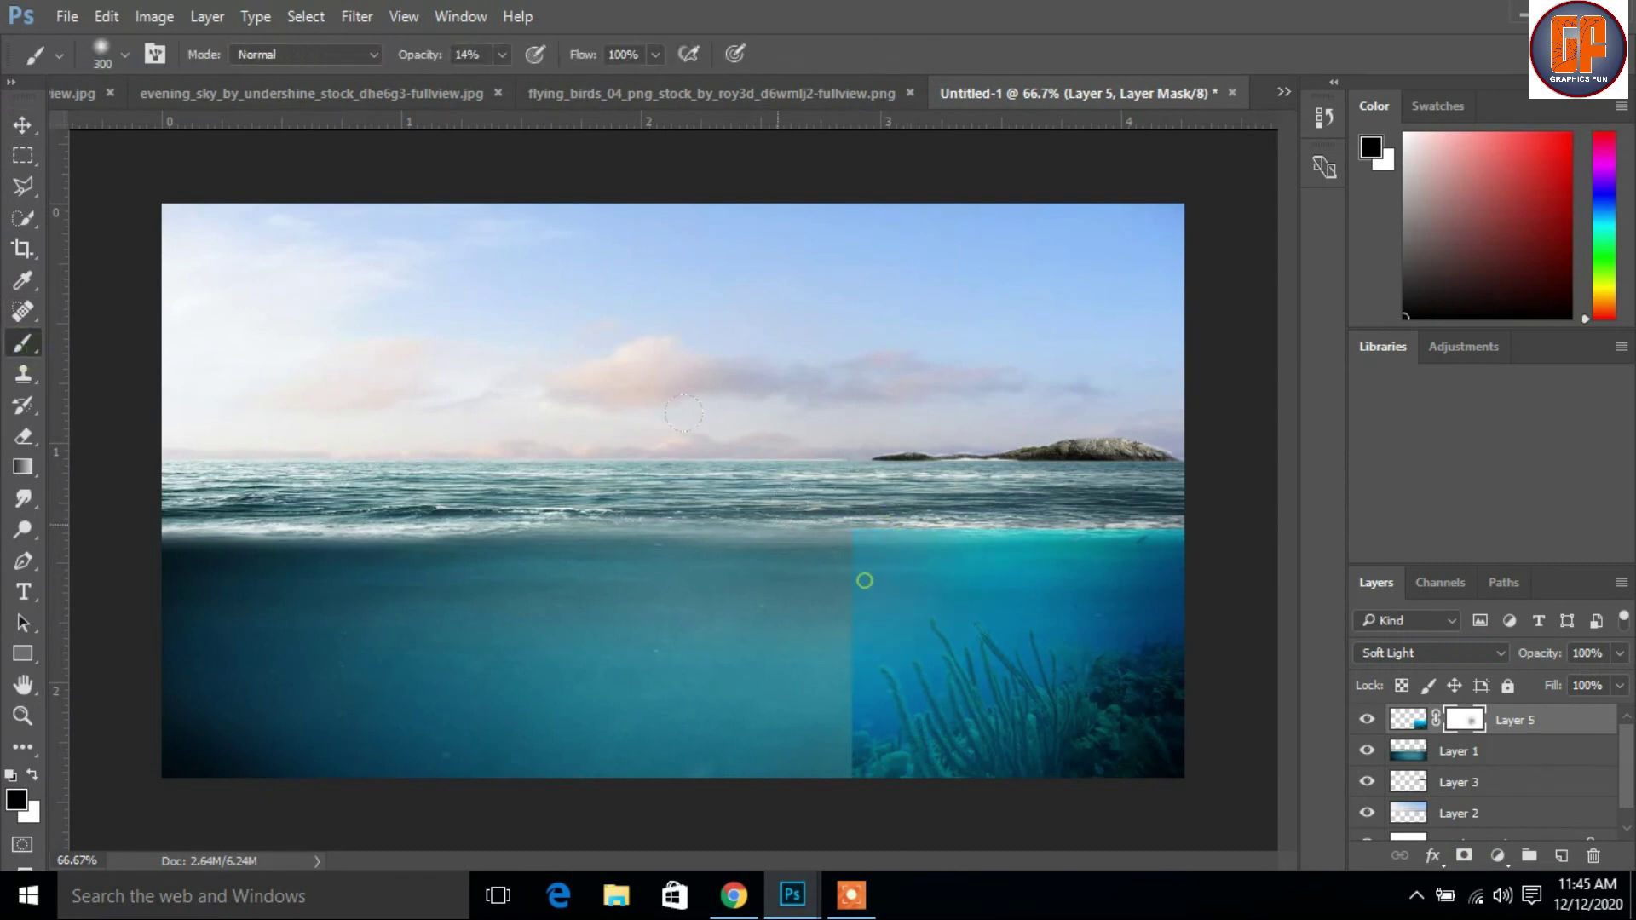
{"action": "left_click", "coordinate": [501, 56]}
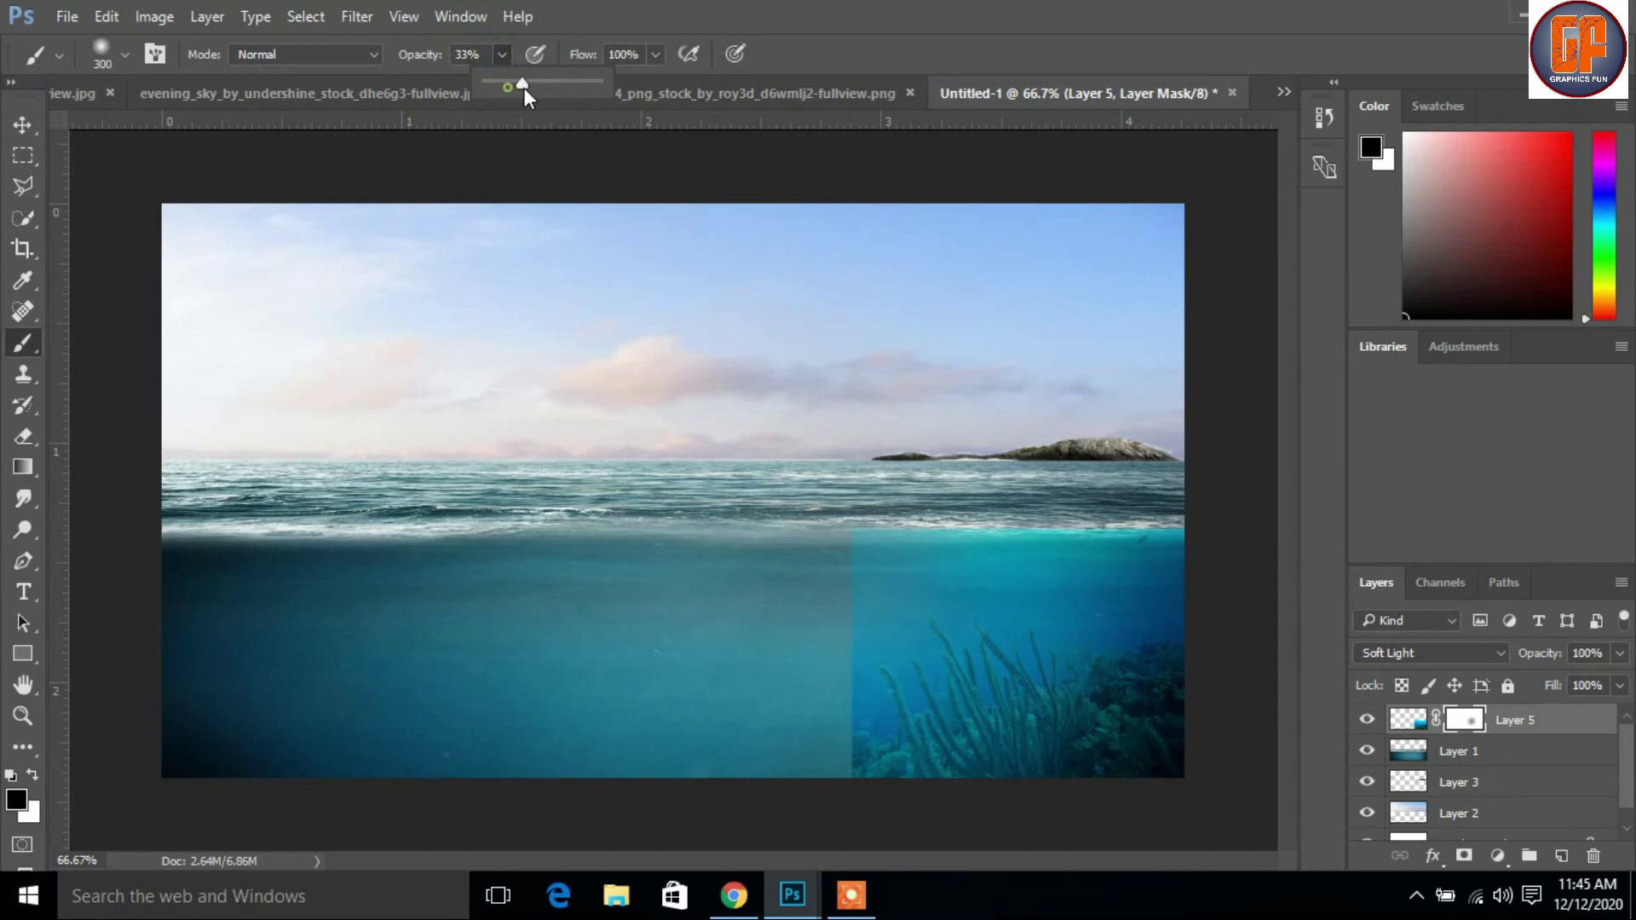
{"action": "left_click", "coordinate": [505, 53]}
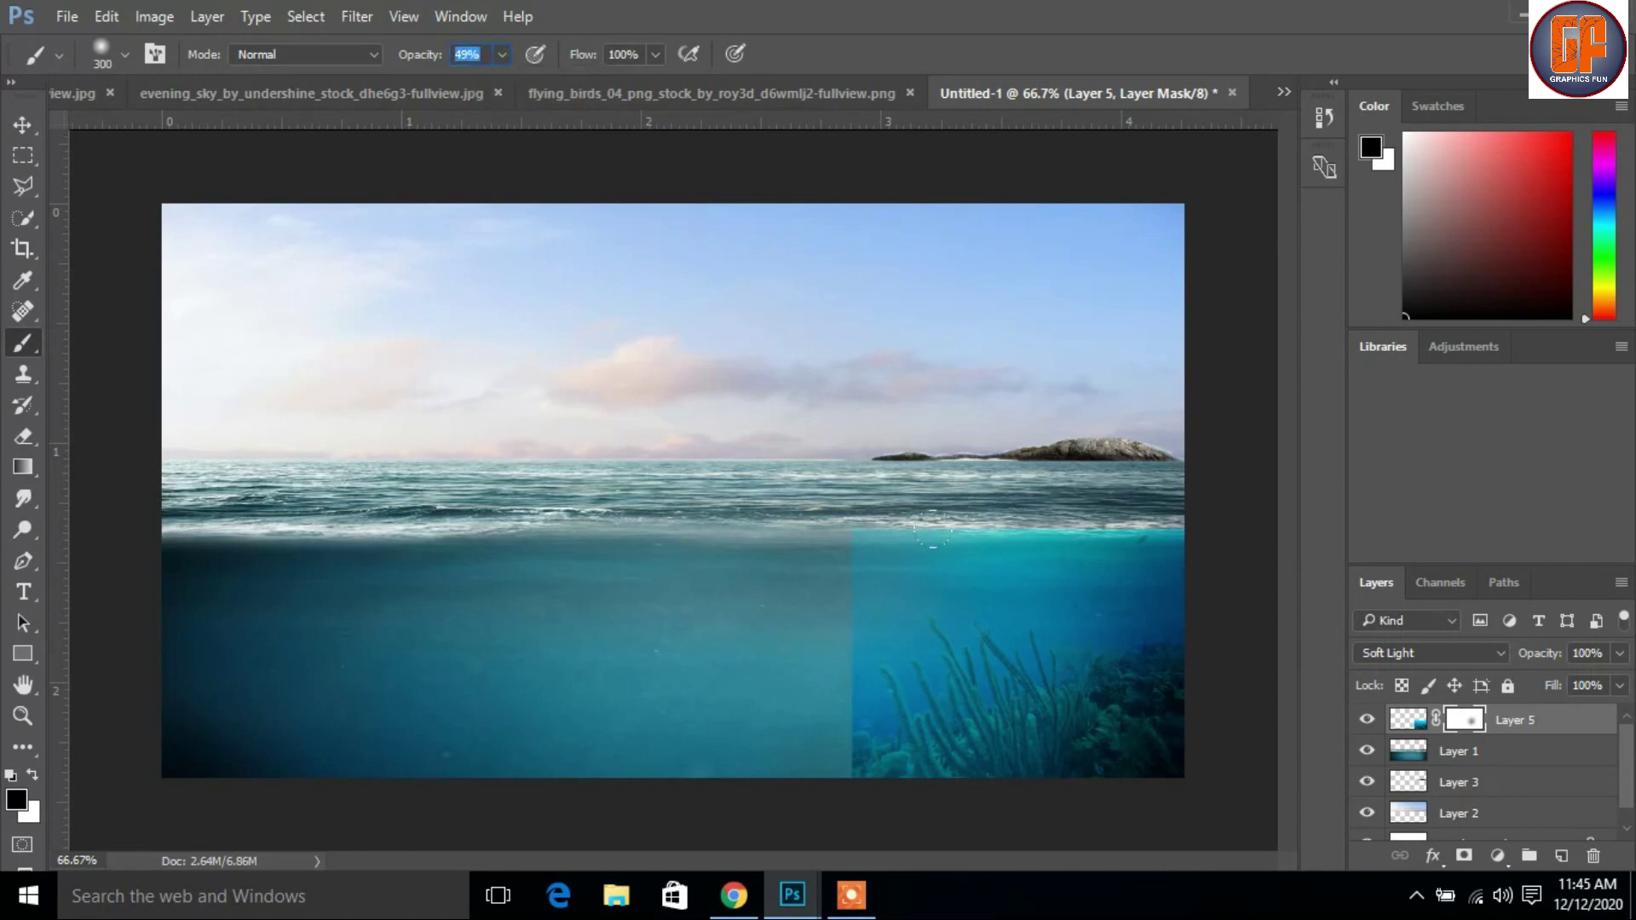
{"action": "left_click", "coordinate": [1100, 533]}
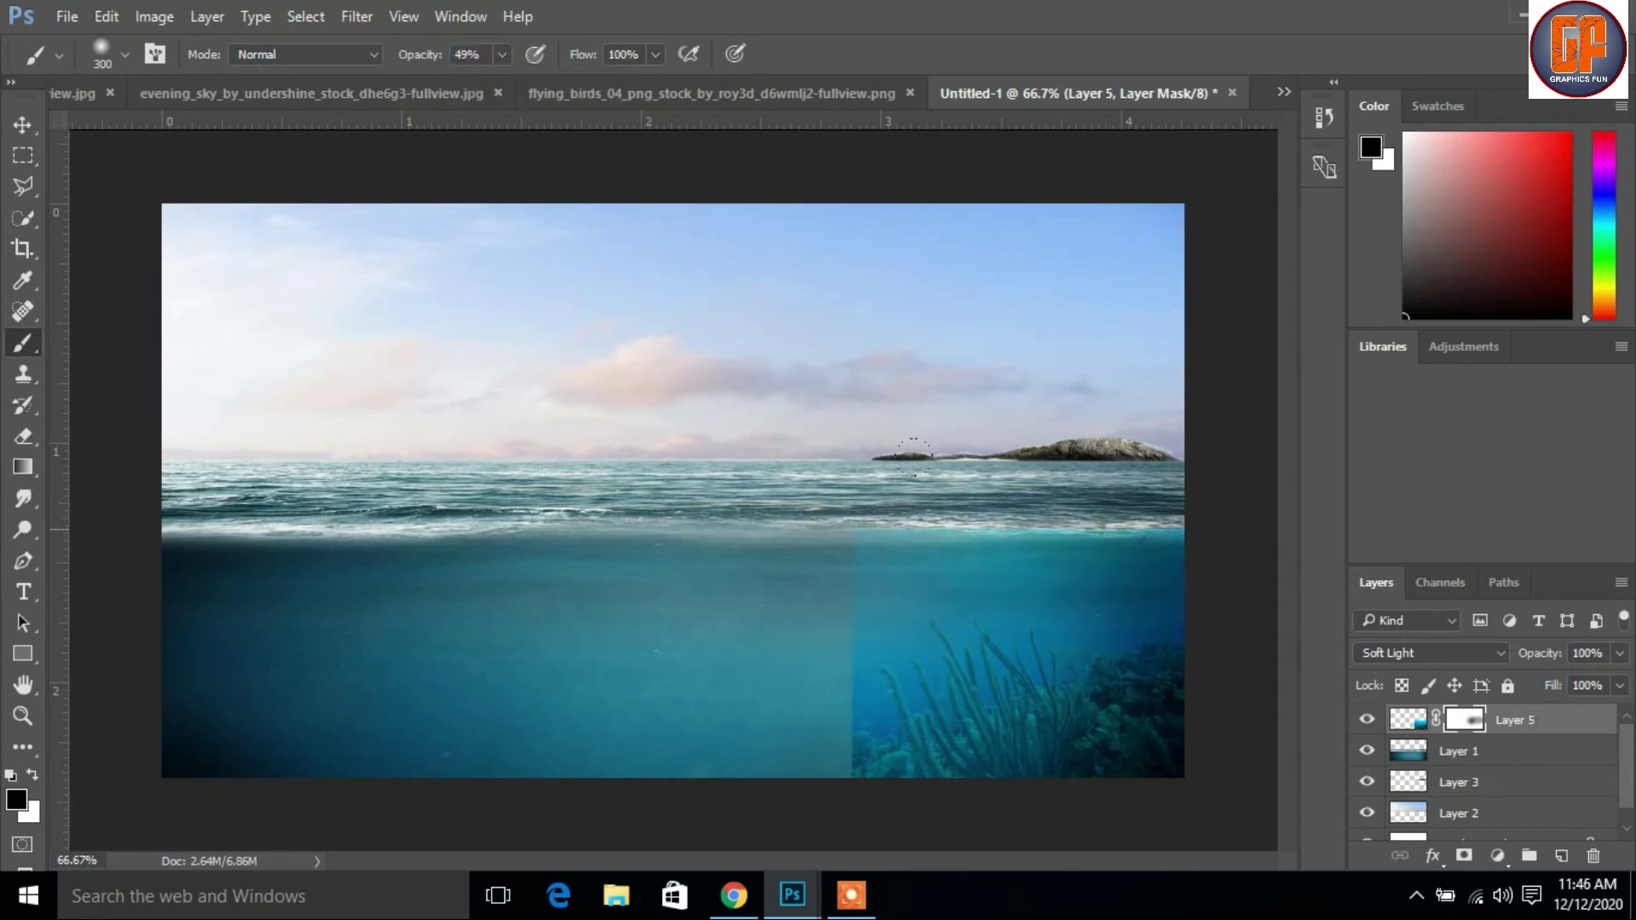
{"action": "left_click", "coordinate": [1156, 545]}
{"action": "left_click", "coordinate": [816, 604]}
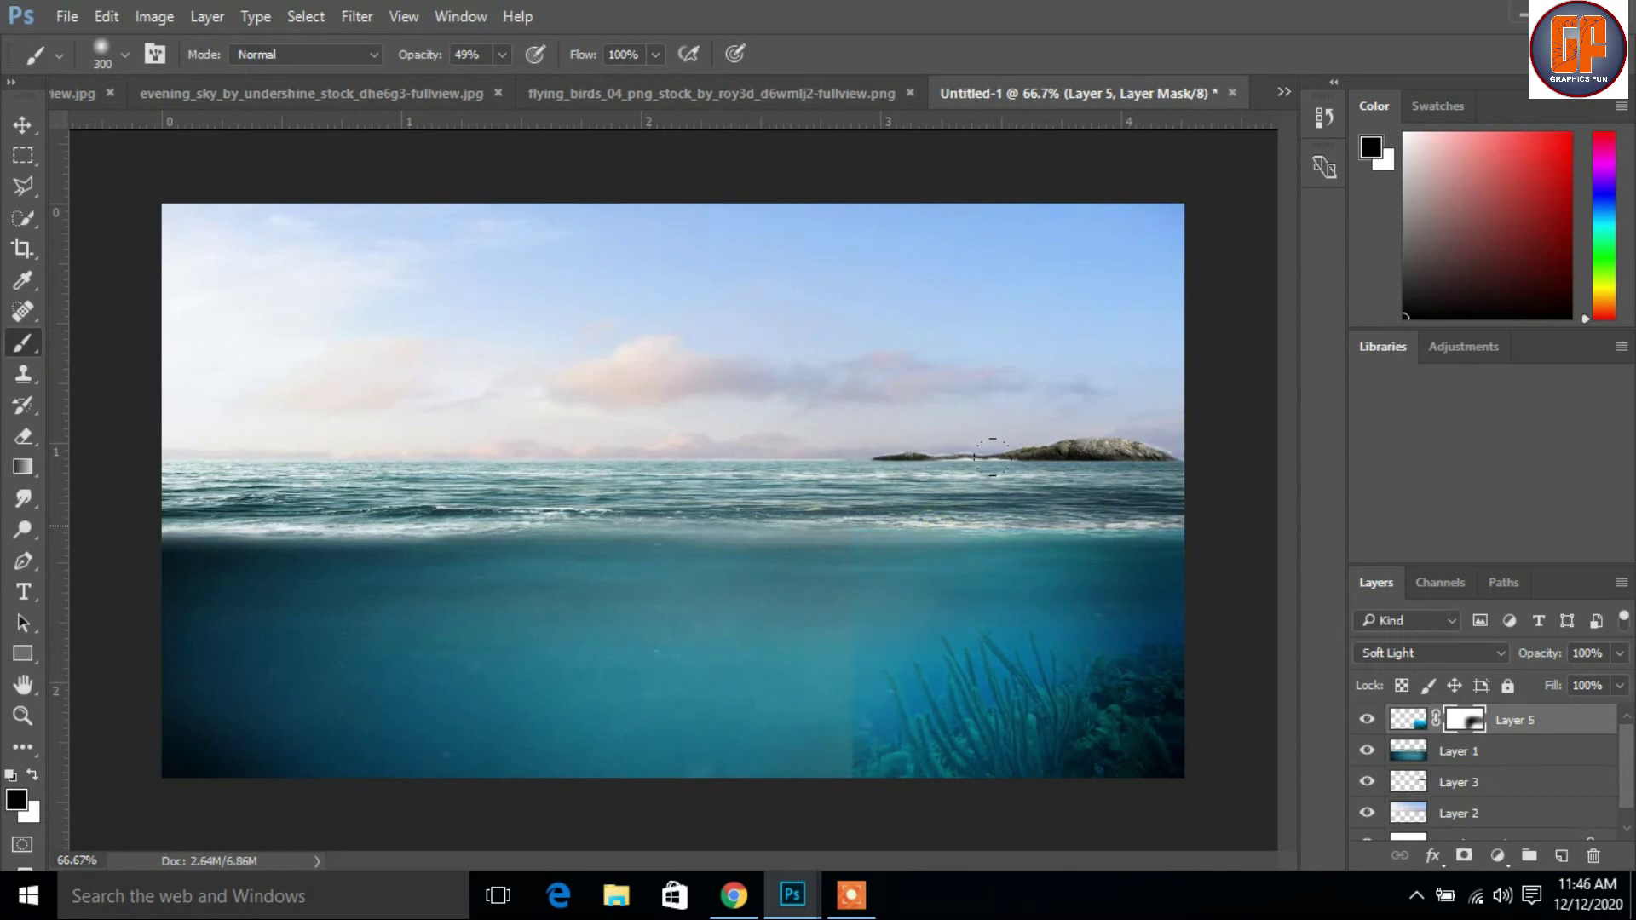
{"action": "left_click", "coordinate": [1133, 543]}
{"action": "left_click", "coordinate": [786, 566]}
Step: Lower the brush opacity to 11% and soften the remaining coral reef edges on the mask into the water
{"action": "left_click", "coordinate": [501, 56]}
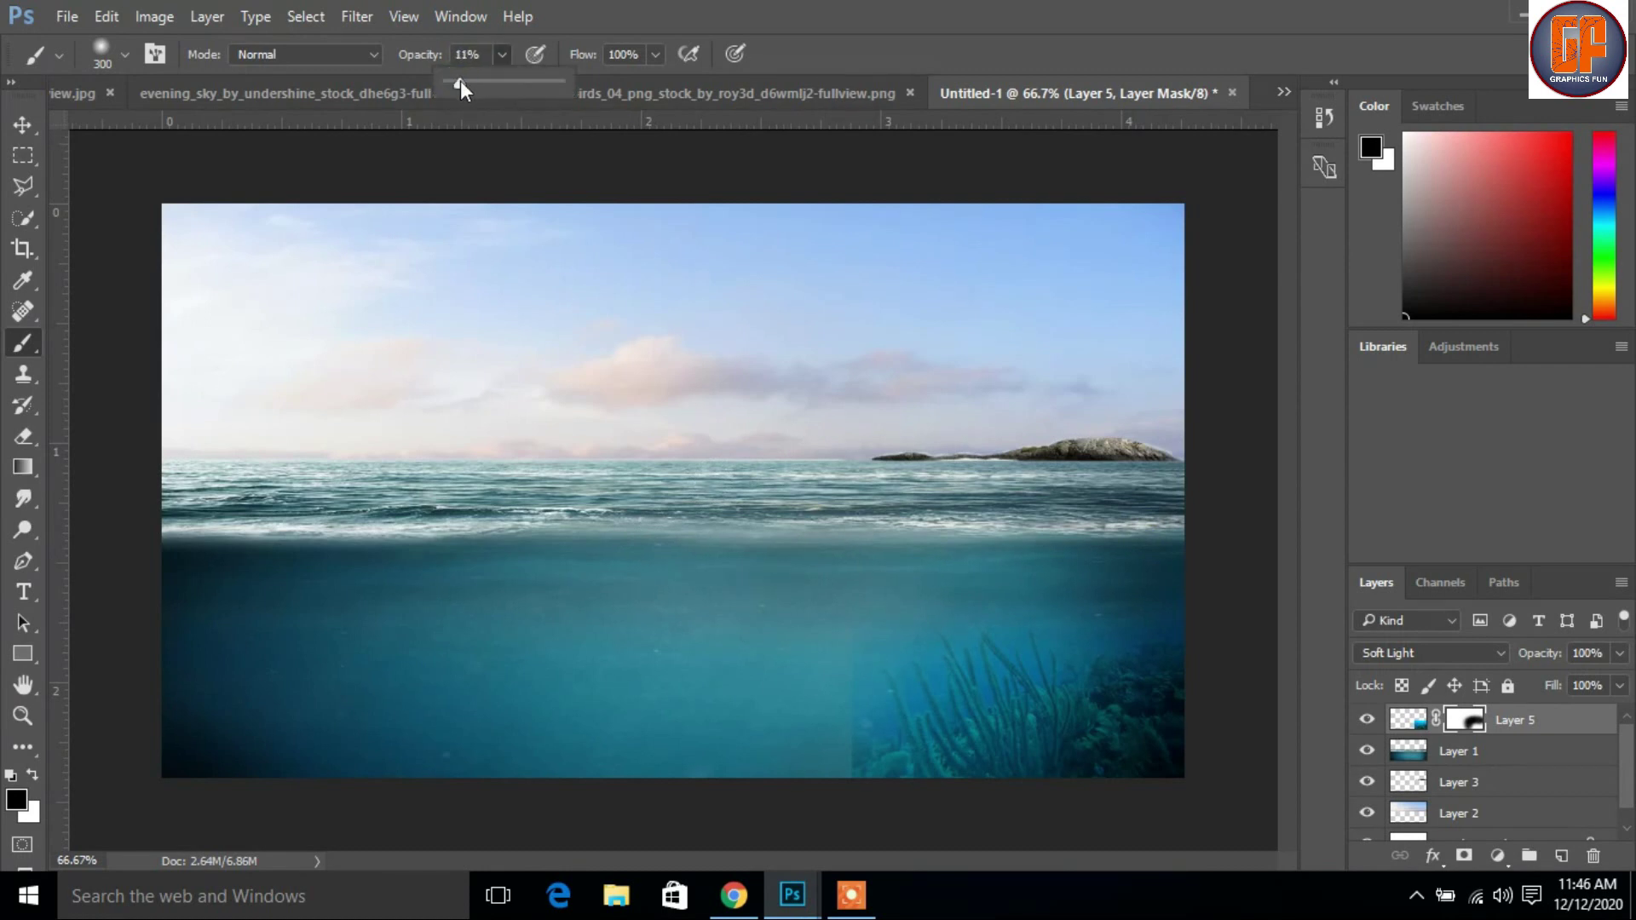
{"action": "left_click", "coordinate": [500, 57]}
{"action": "left_click_drag", "start_coordinate": [910, 680], "coordinate": [888, 689]}
{"action": "left_click_drag", "start_coordinate": [809, 734], "coordinate": [808, 686]}
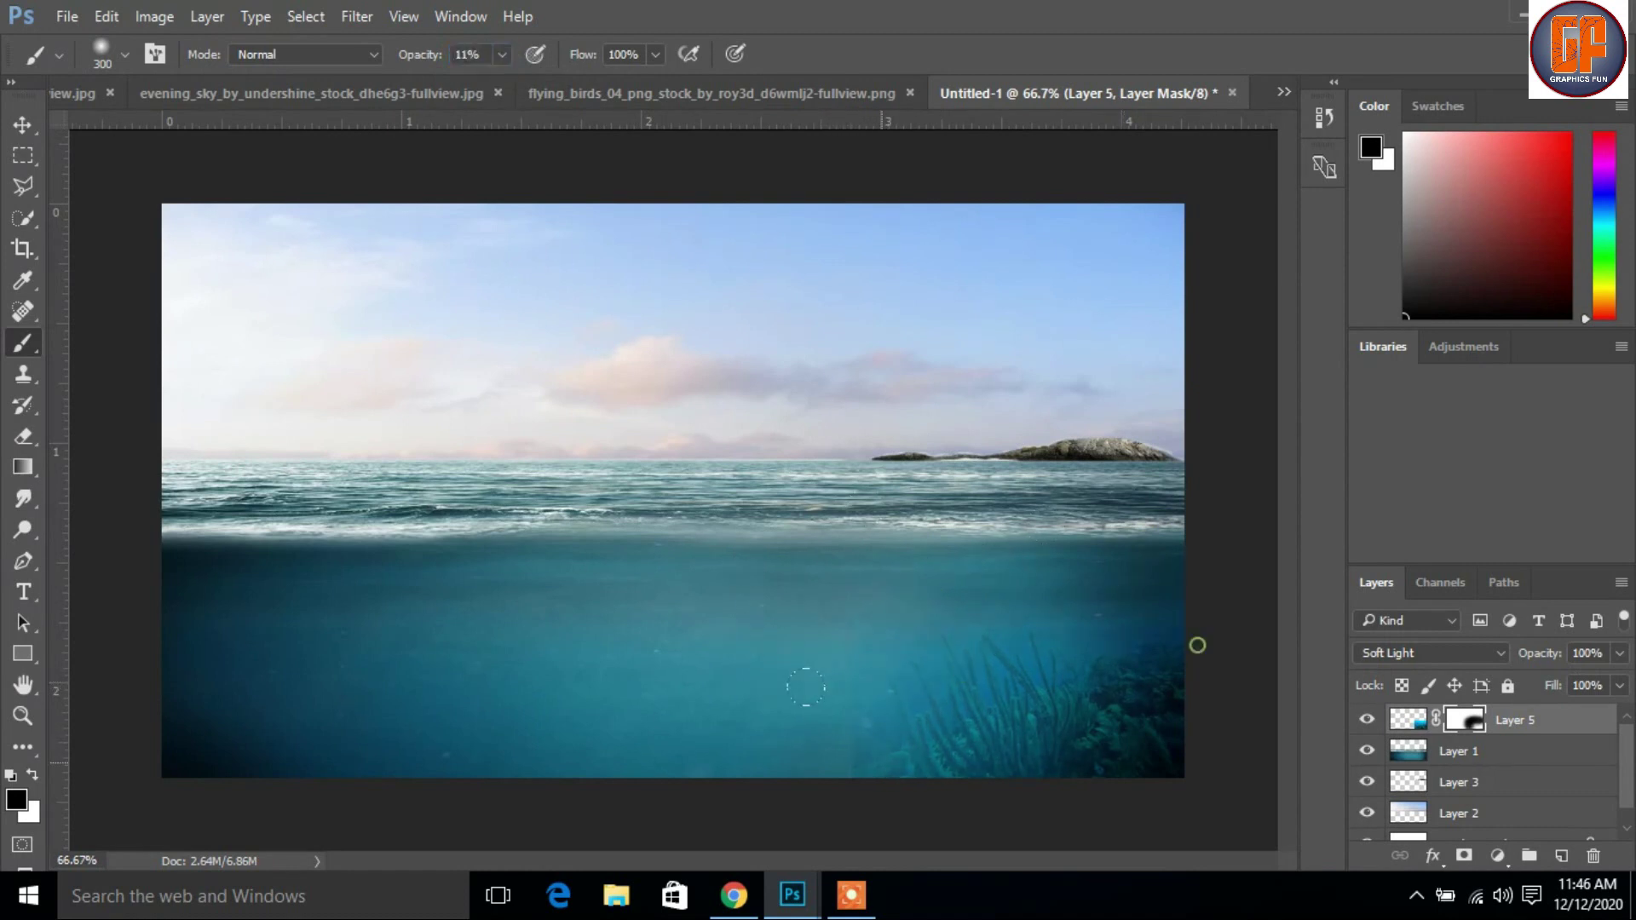
{"action": "left_click", "coordinate": [1107, 618]}
{"action": "left_click", "coordinate": [1162, 588]}
{"action": "left_click", "coordinate": [806, 687]}
{"action": "left_click", "coordinate": [885, 772]}
{"action": "left_click", "coordinate": [1207, 601]}
Step: Copy the swimming woman photo from underwater_19_by_bumimanusiastock_d7ek7t9-fullview.jpg into Untitled-1, then close the source photo
{"action": "left_click", "coordinate": [21, 125]}
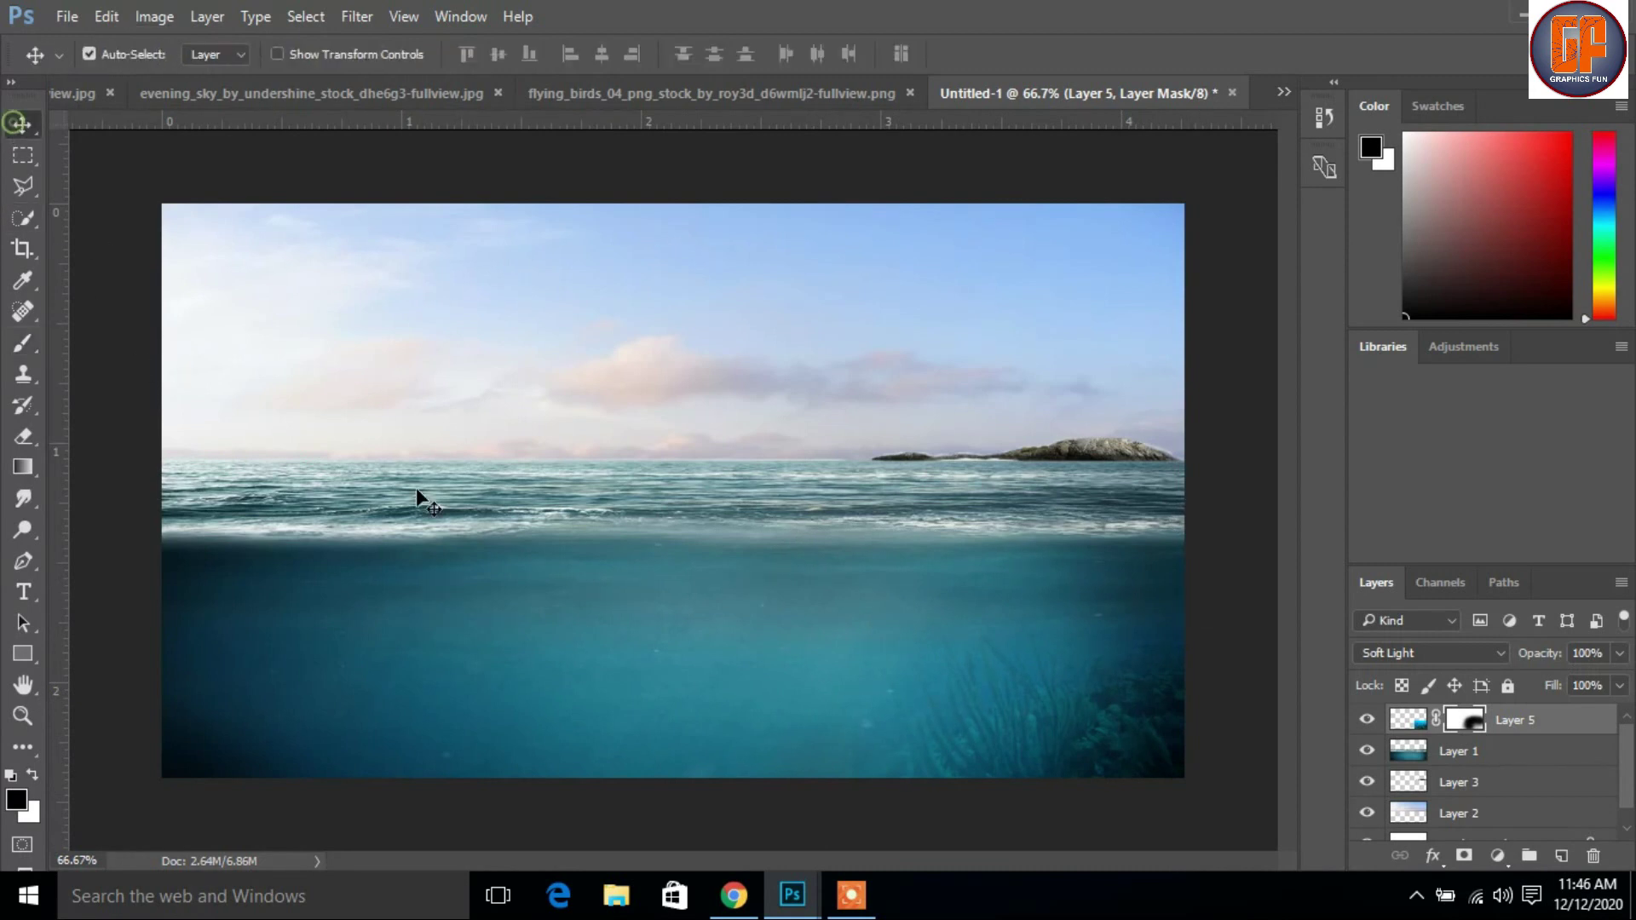
{"action": "left_click", "coordinate": [1284, 92]}
{"action": "left_click", "coordinate": [1000, 100]}
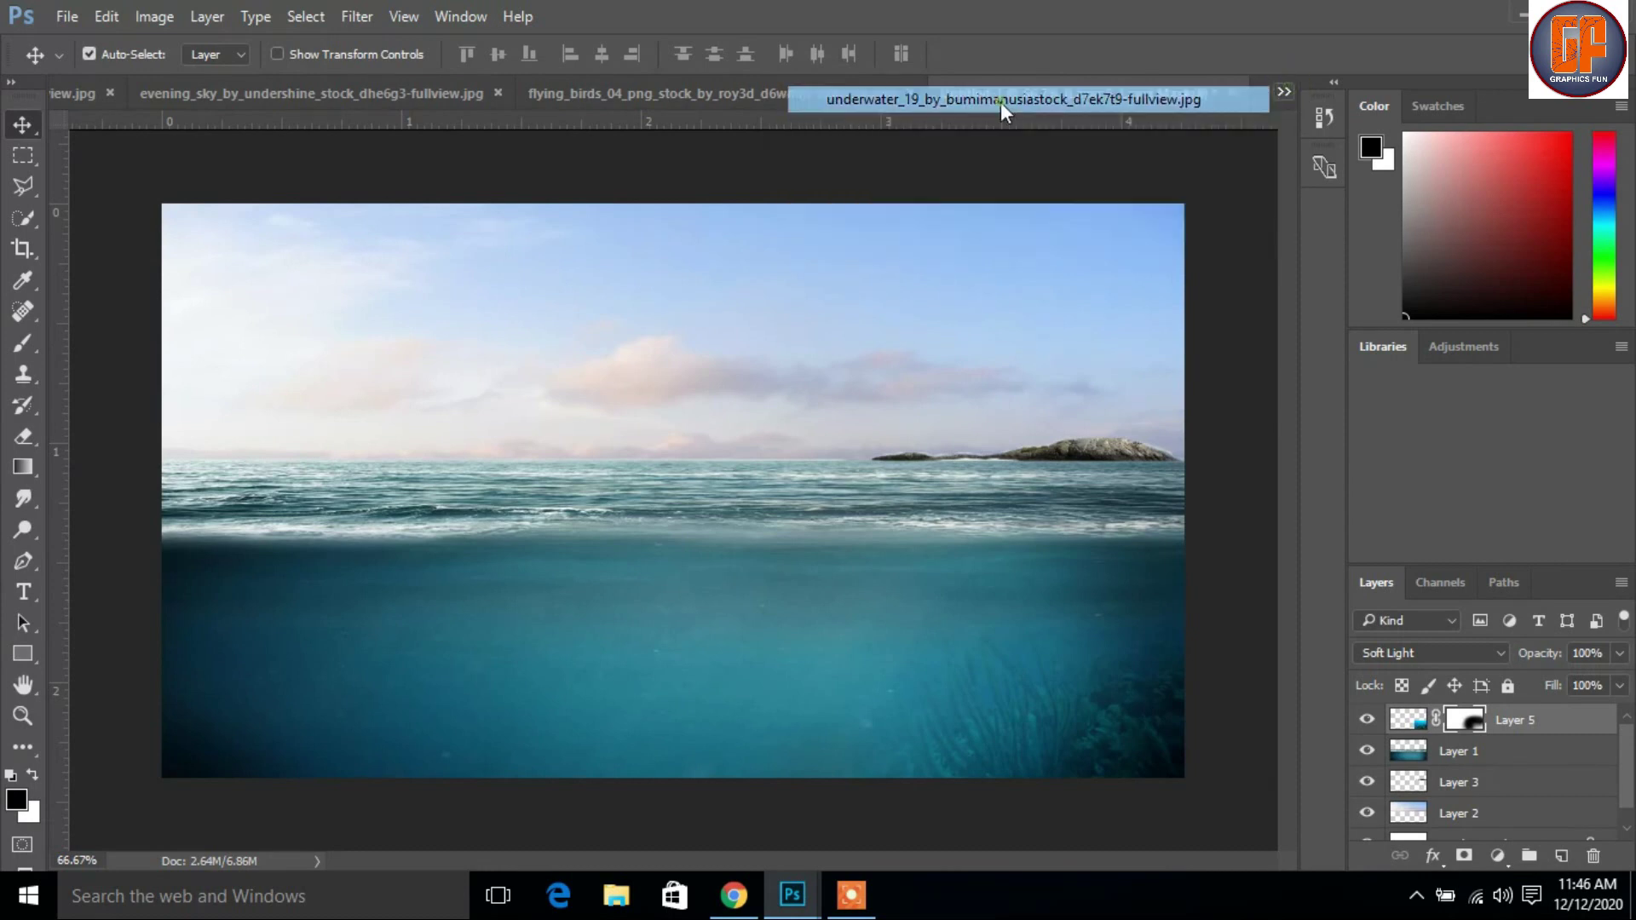
{"action": "left_click_drag", "start_coordinate": [442, 121], "coordinate": [664, 218]}
{"action": "left_click_drag", "start_coordinate": [795, 574], "coordinate": [351, 624]}
{"action": "left_click", "coordinate": [1237, 220]}
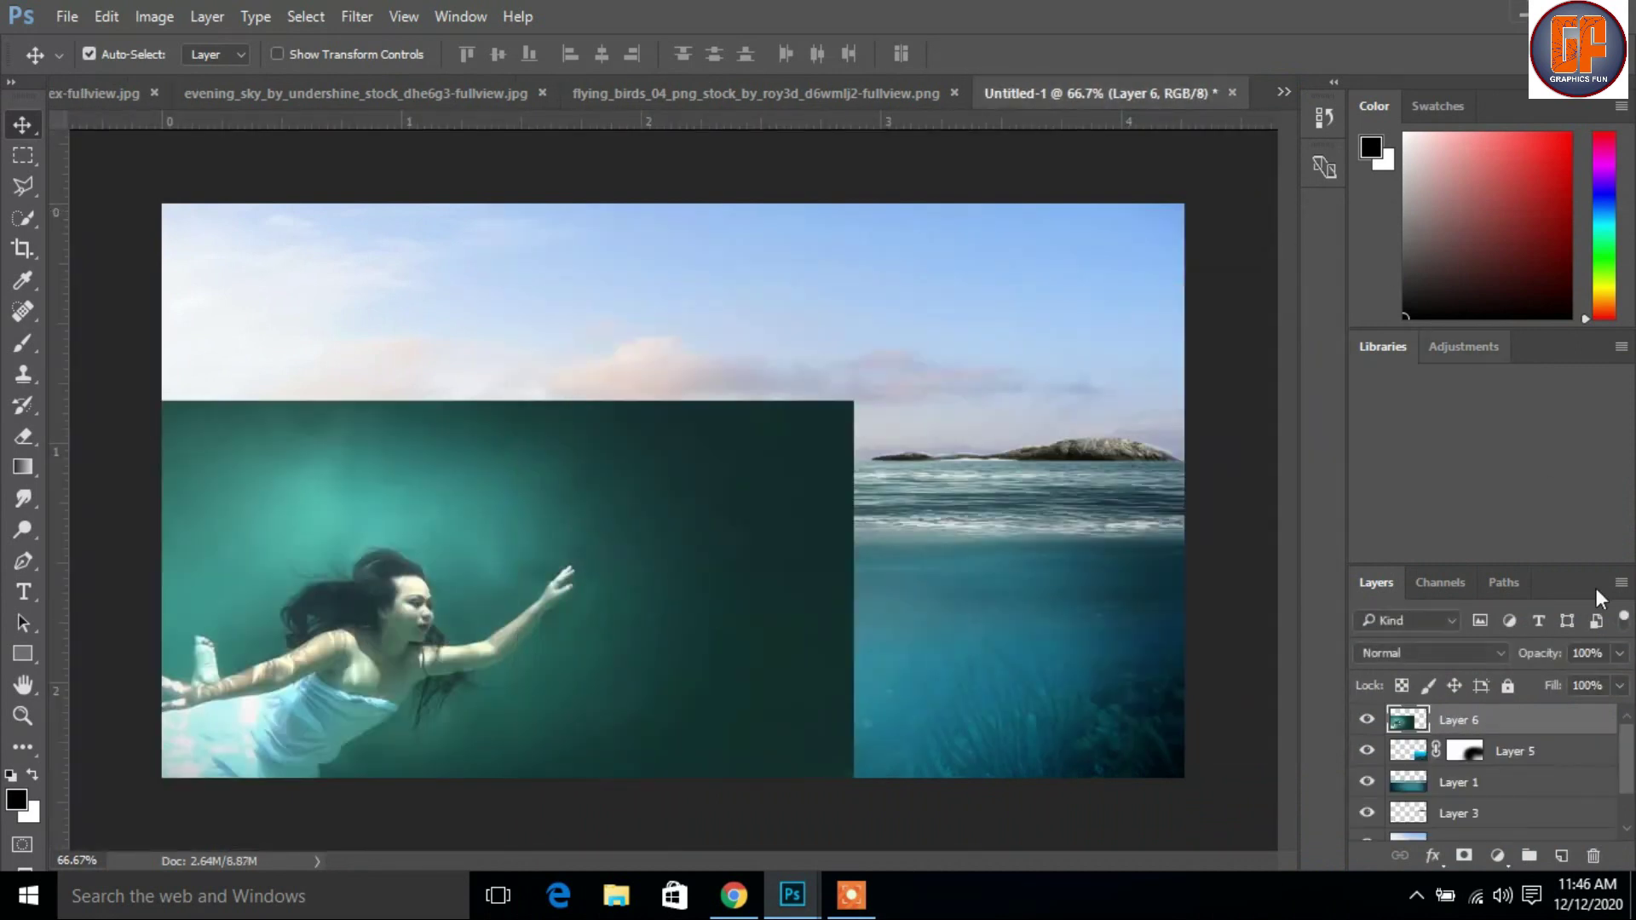
Step: Scale the swimming woman layer to about 40%, rotate it about -3.4°, position it in the lower-left water, and apply the transform
{"action": "key", "text": "ctrl+t"}
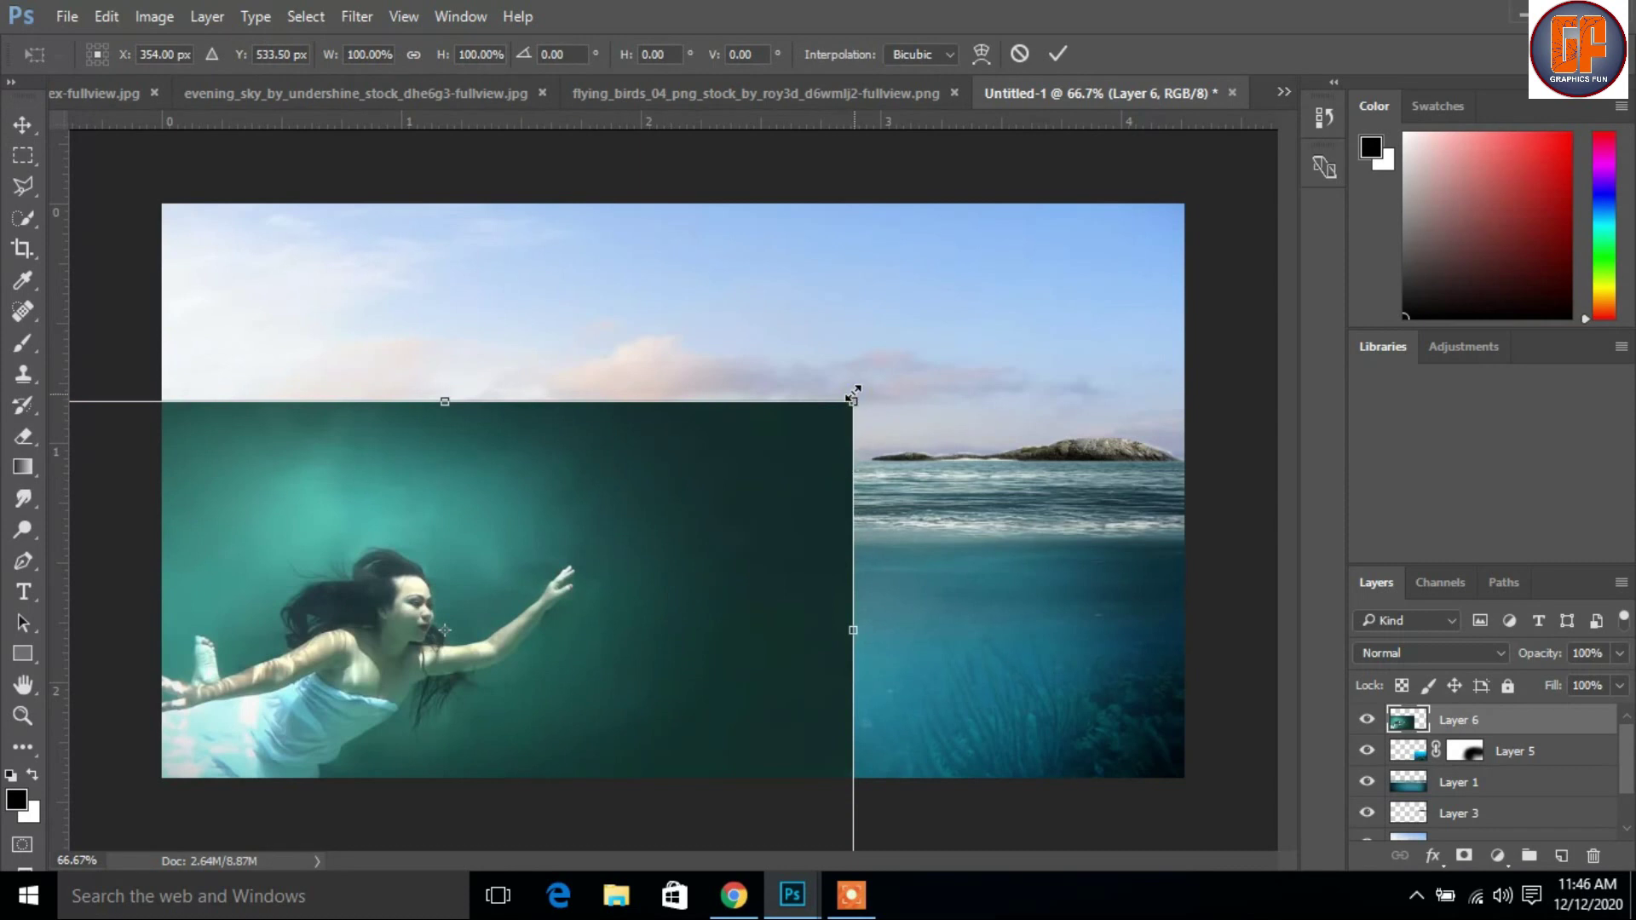
{"action": "left_click_drag", "start_coordinate": [853, 399], "coordinate": [590, 548]}
{"action": "left_click_drag", "start_coordinate": [562, 608], "coordinate": [549, 682]}
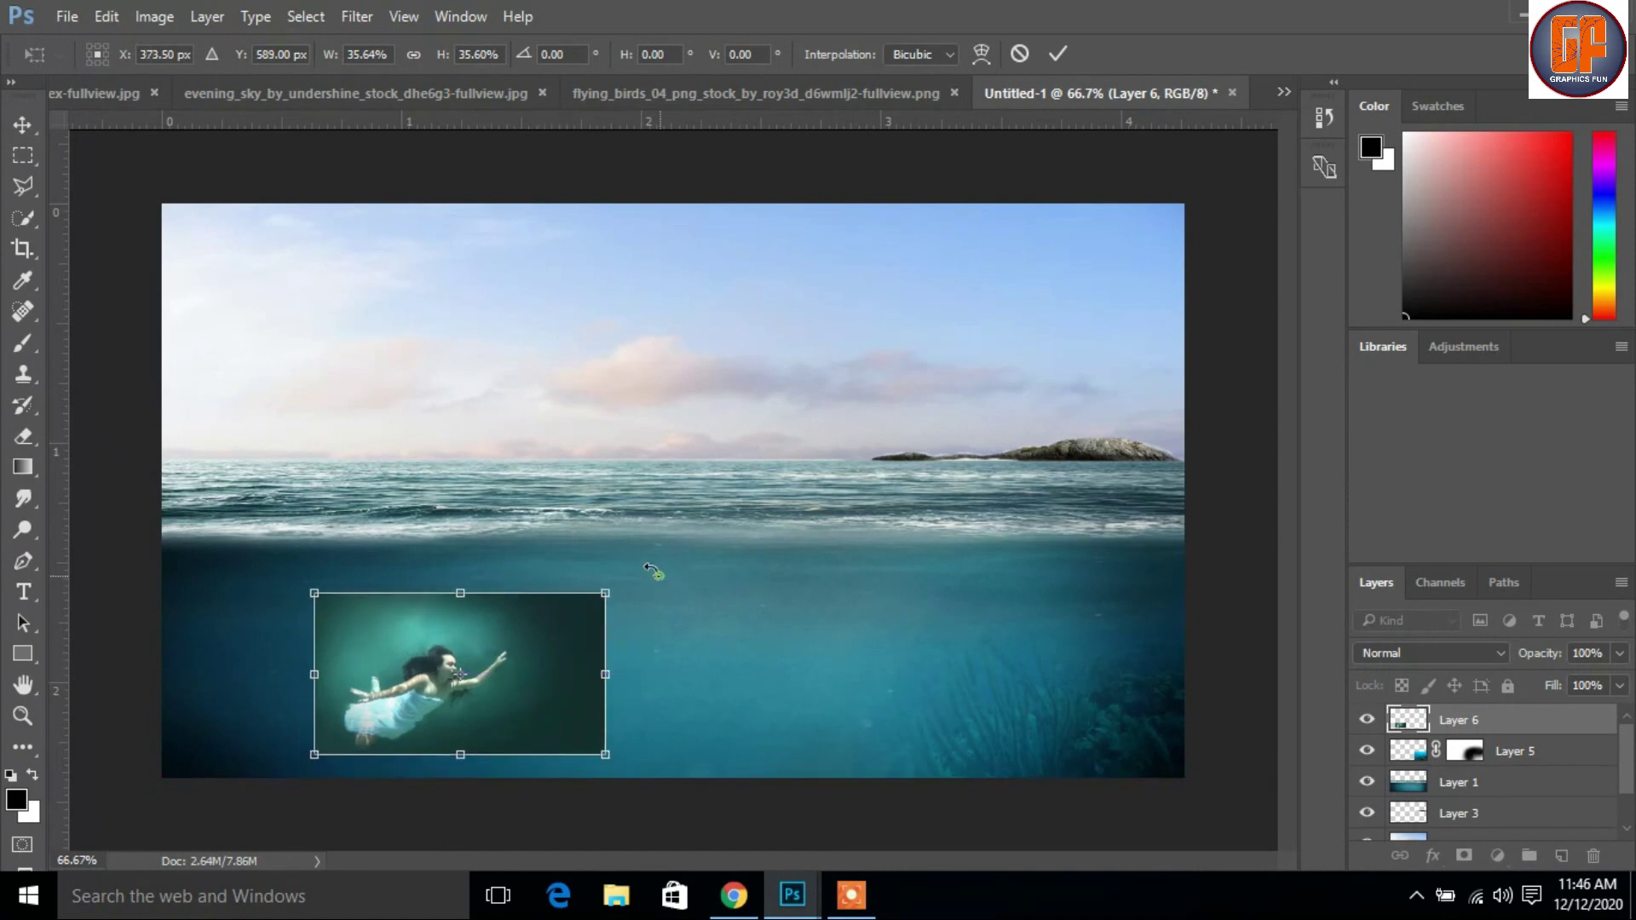
{"action": "left_click_drag", "start_coordinate": [653, 571], "coordinate": [646, 560]}
{"action": "left_click_drag", "start_coordinate": [538, 667], "coordinate": [560, 666]}
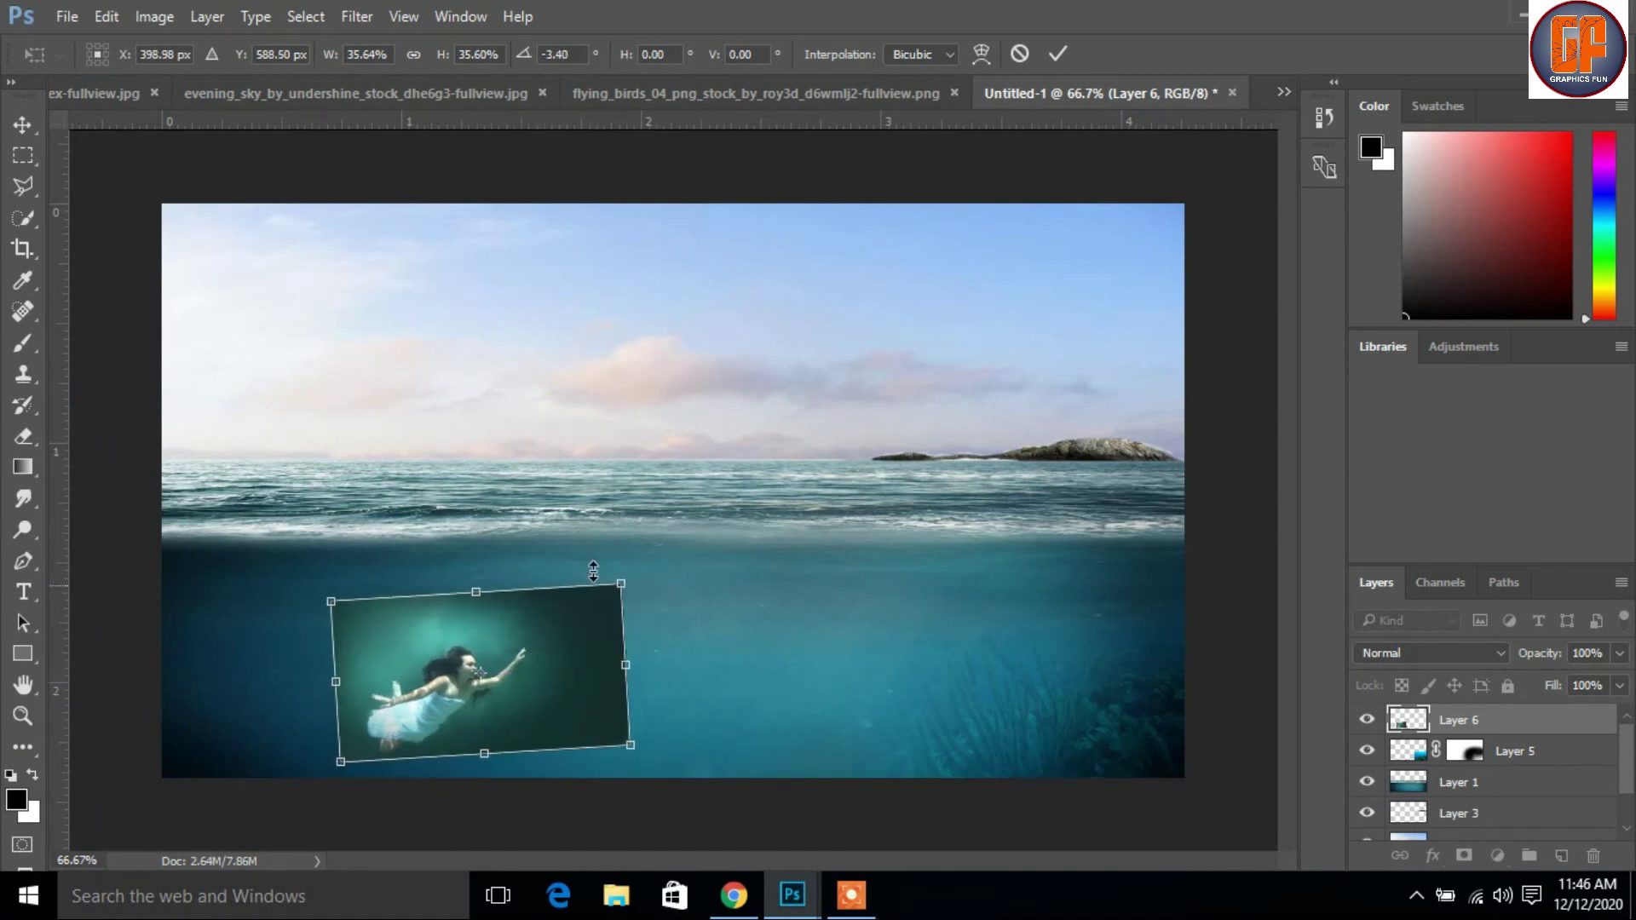
{"action": "left_click_drag", "start_coordinate": [621, 584], "coordinate": [640, 575]}
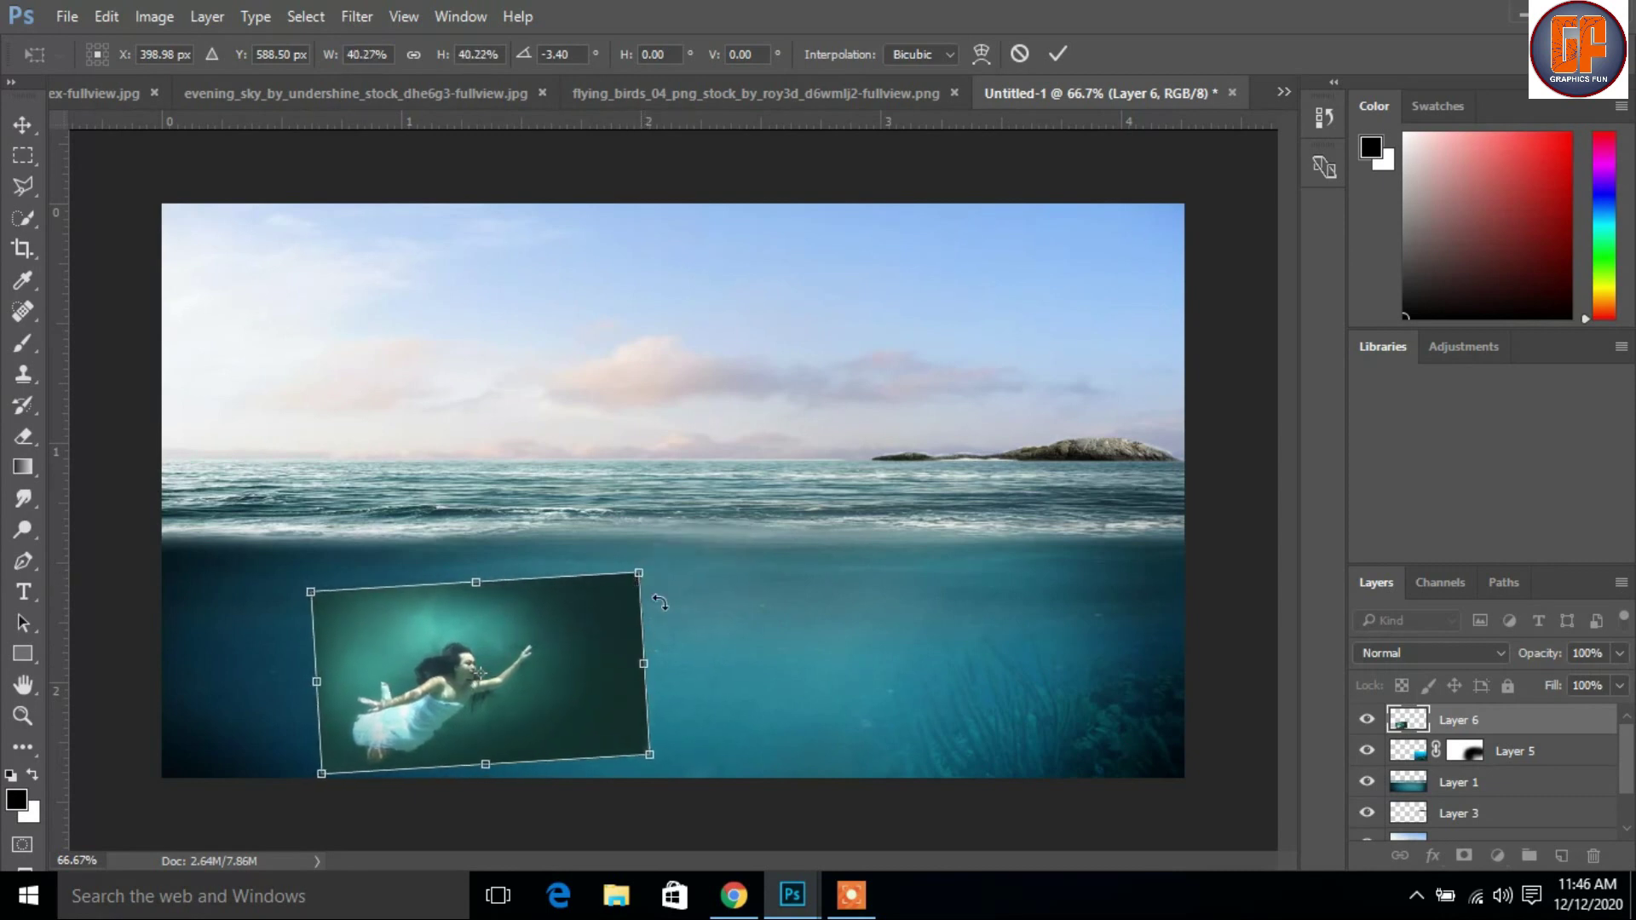
{"action": "left_click", "coordinate": [1050, 51]}
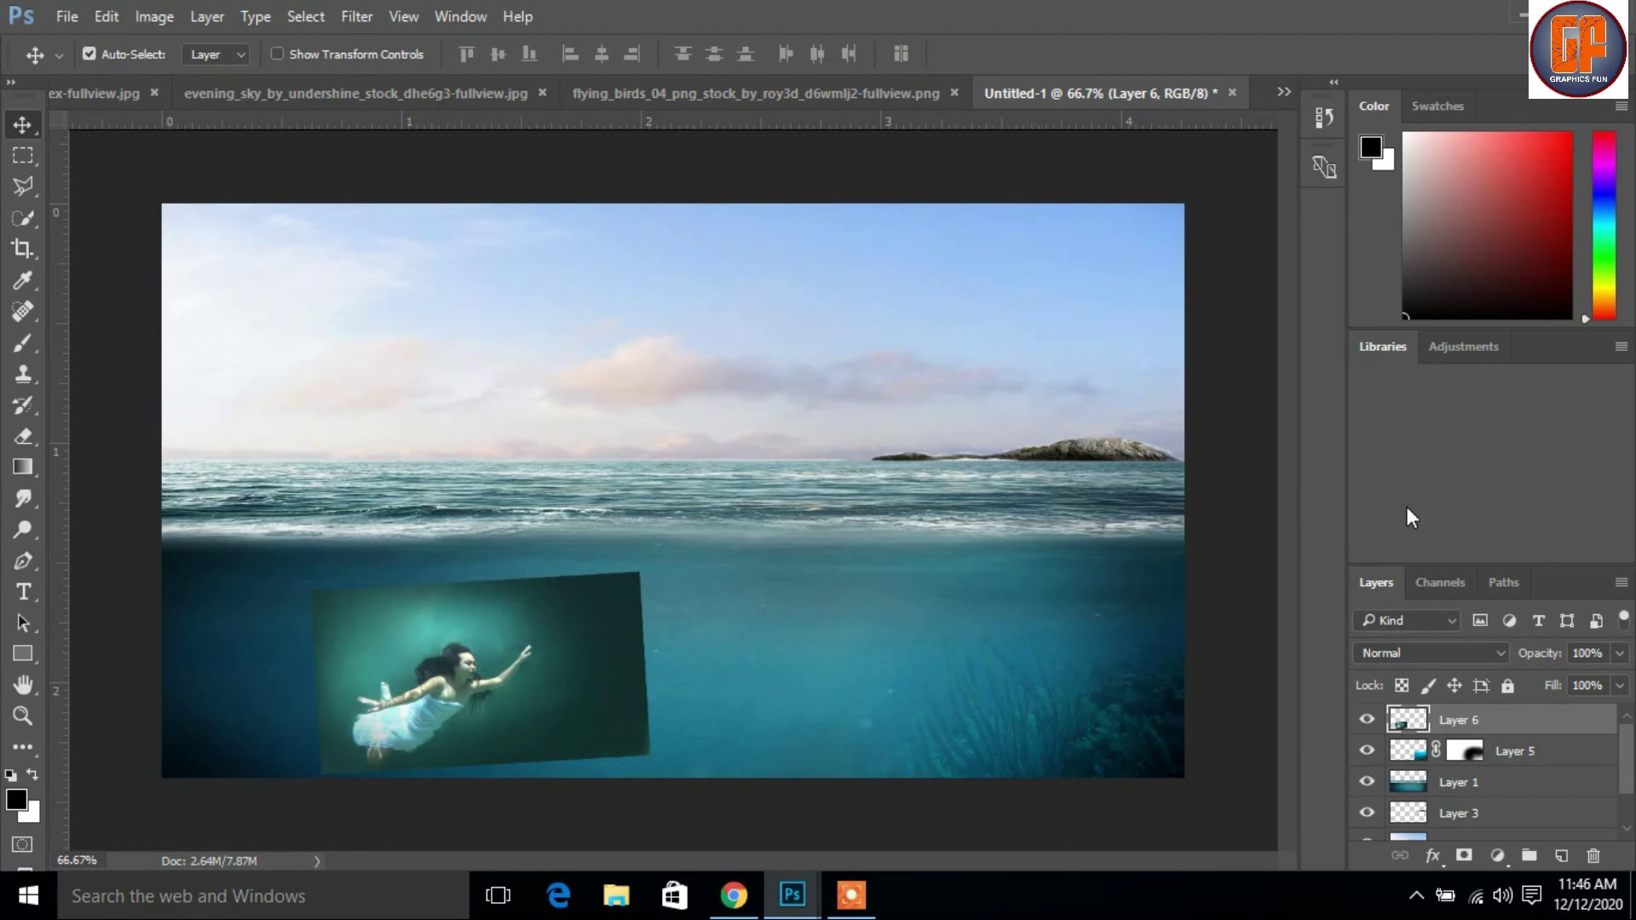
Step: Set the swimming woman layer's blending mode to Soft Light and add a layer mask to it
{"action": "left_click", "coordinate": [1483, 659]}
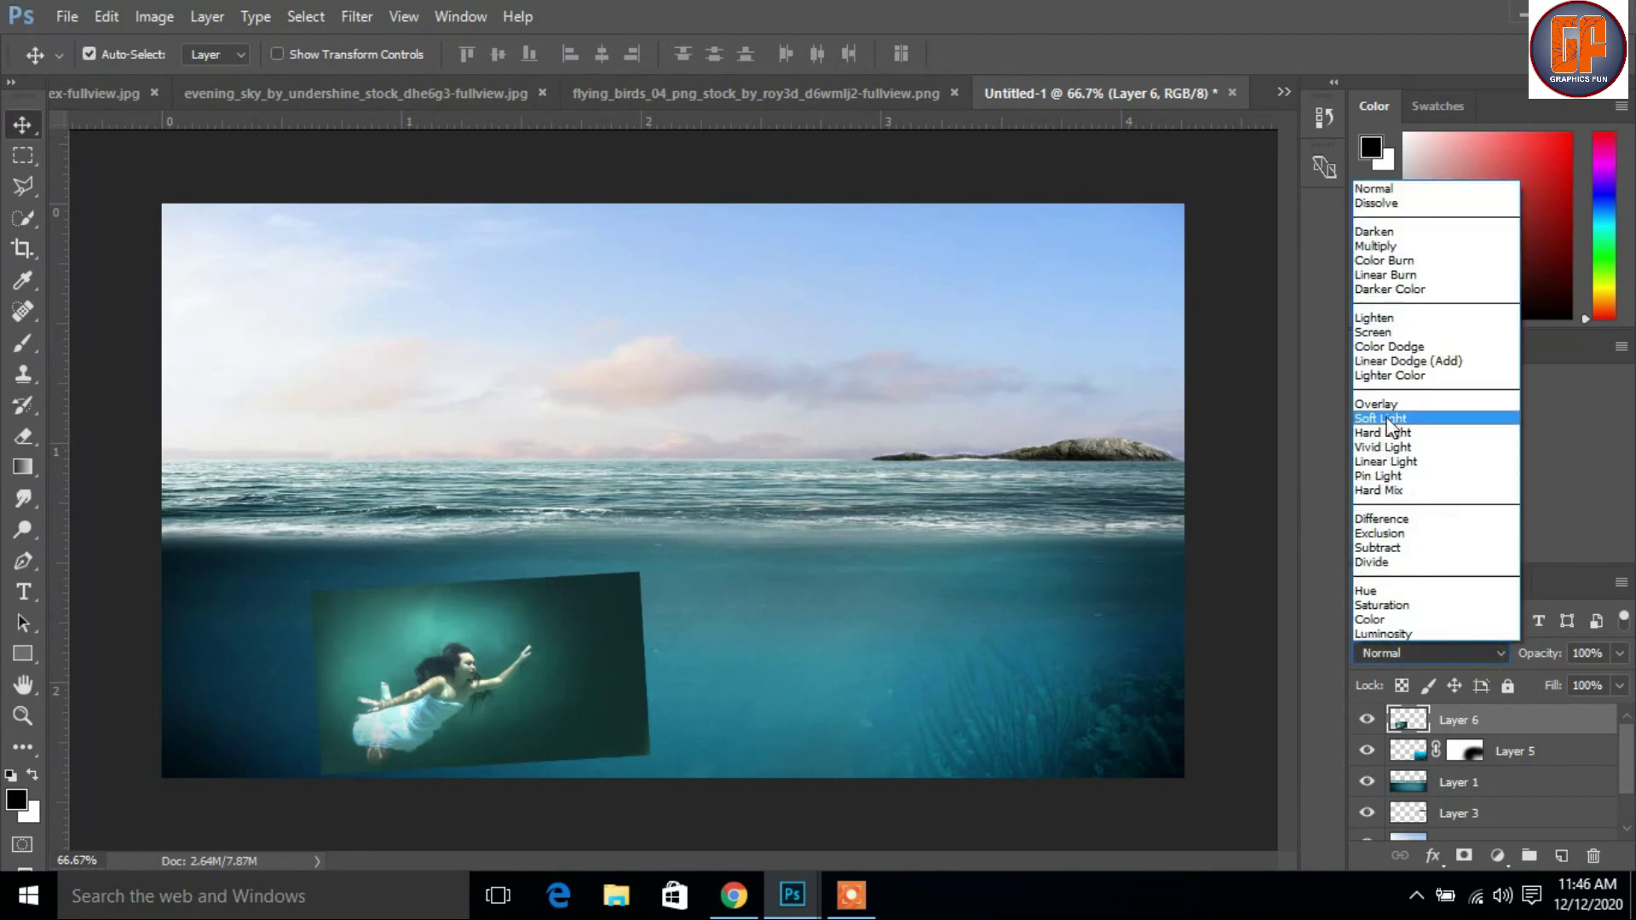
{"action": "left_click", "coordinate": [1388, 414]}
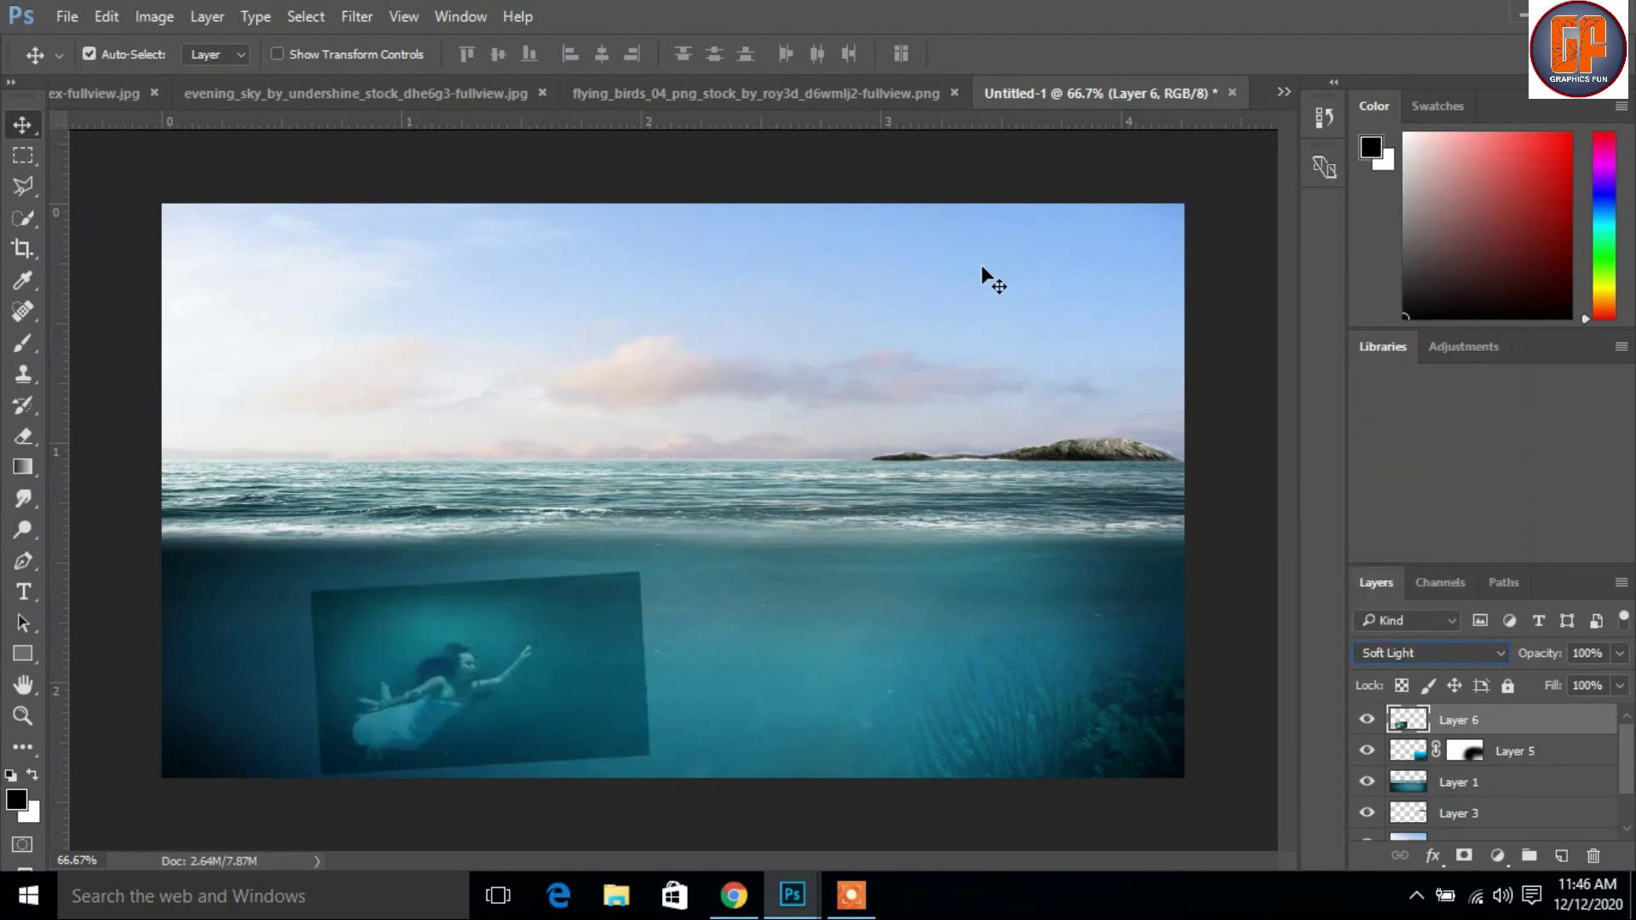
{"action": "left_click", "coordinate": [1465, 859]}
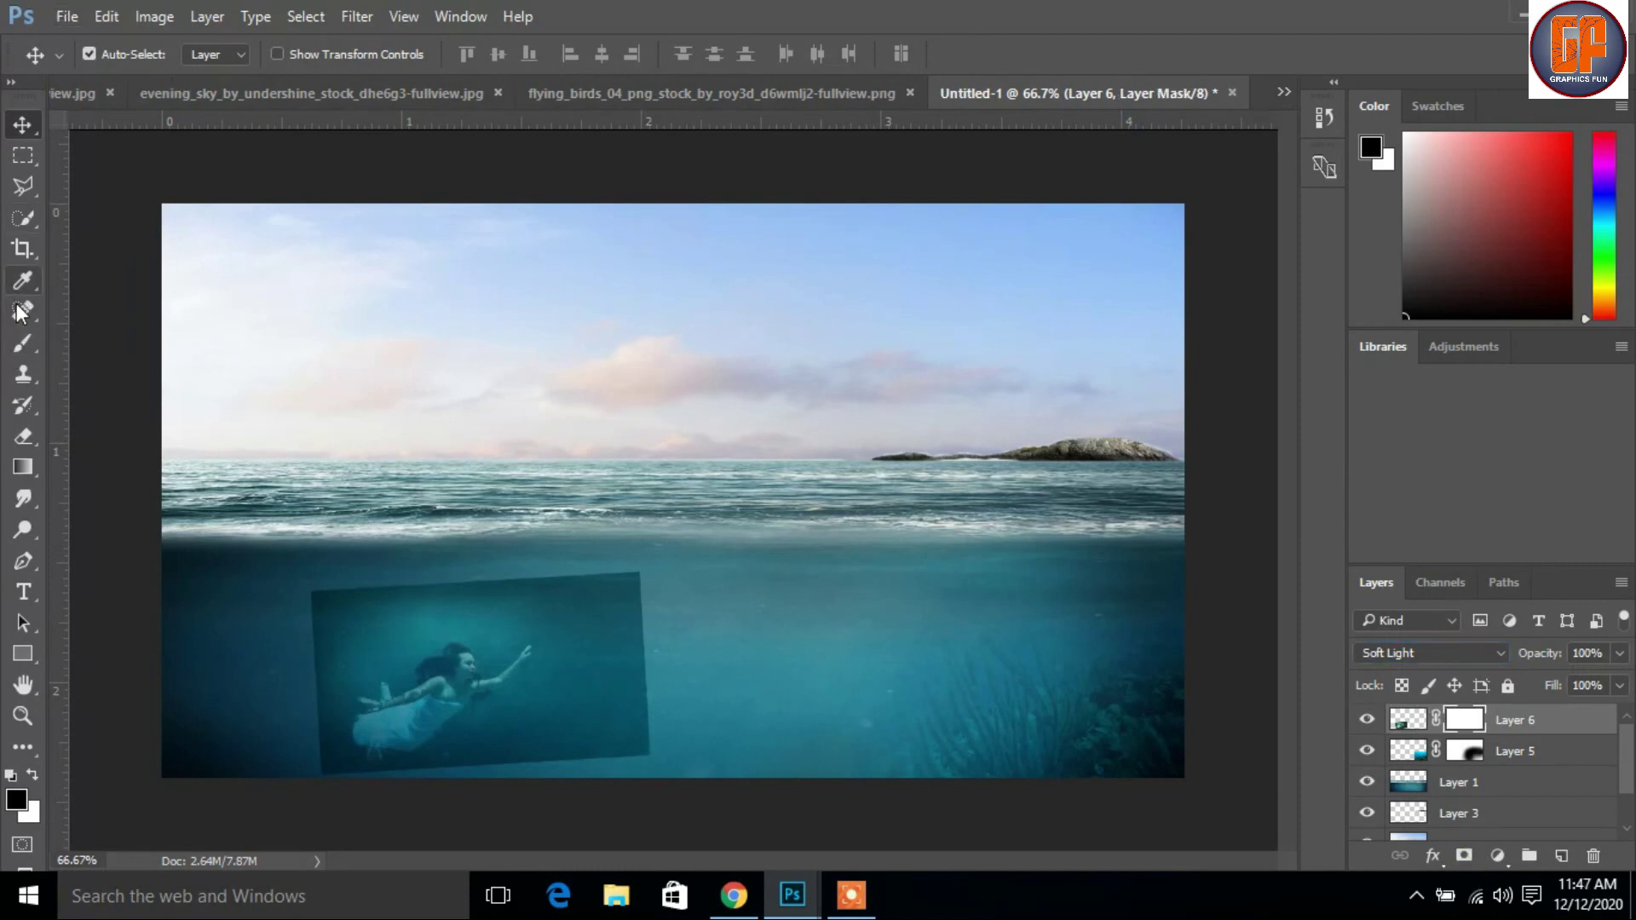
Step: Fade the right and lower-right edges of the swimming woman photo on its mask with a black brush at 35% opacity
{"action": "left_click", "coordinate": [23, 343]}
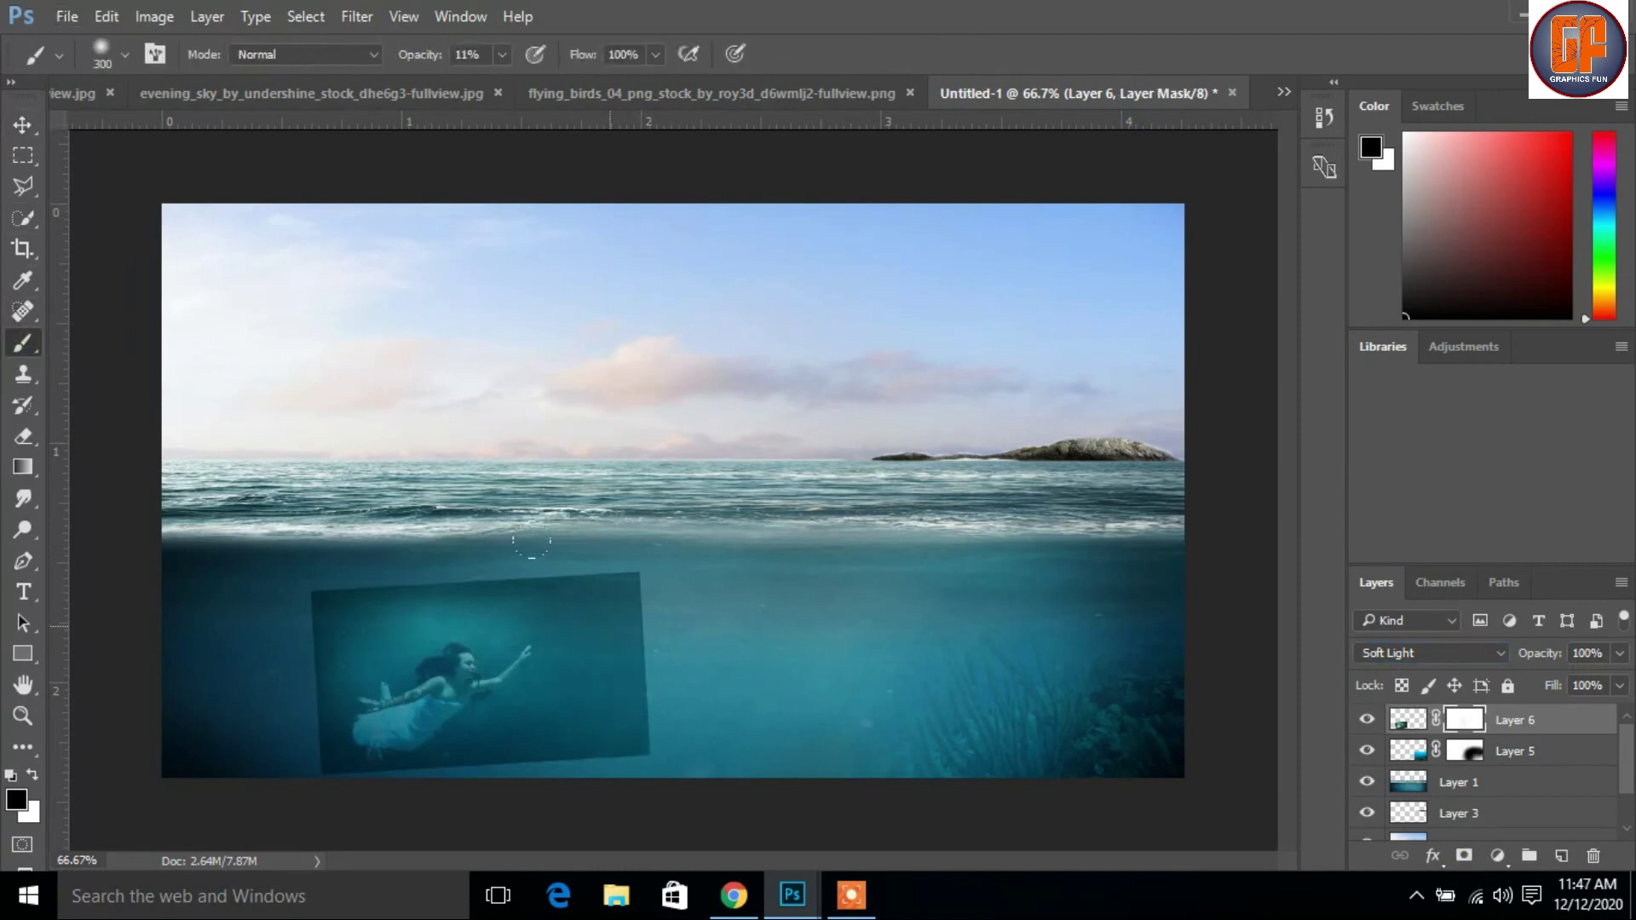
{"action": "mouse_move", "coordinate": [498, 53]}
{"action": "left_mouse_down"}
{"action": "mouse_move", "coordinate": [528, 86]}
{"action": "mouse_move", "coordinate": [500, 51]}
{"action": "left_mouse_up"}
{"action": "left_click", "coordinate": [616, 572]}
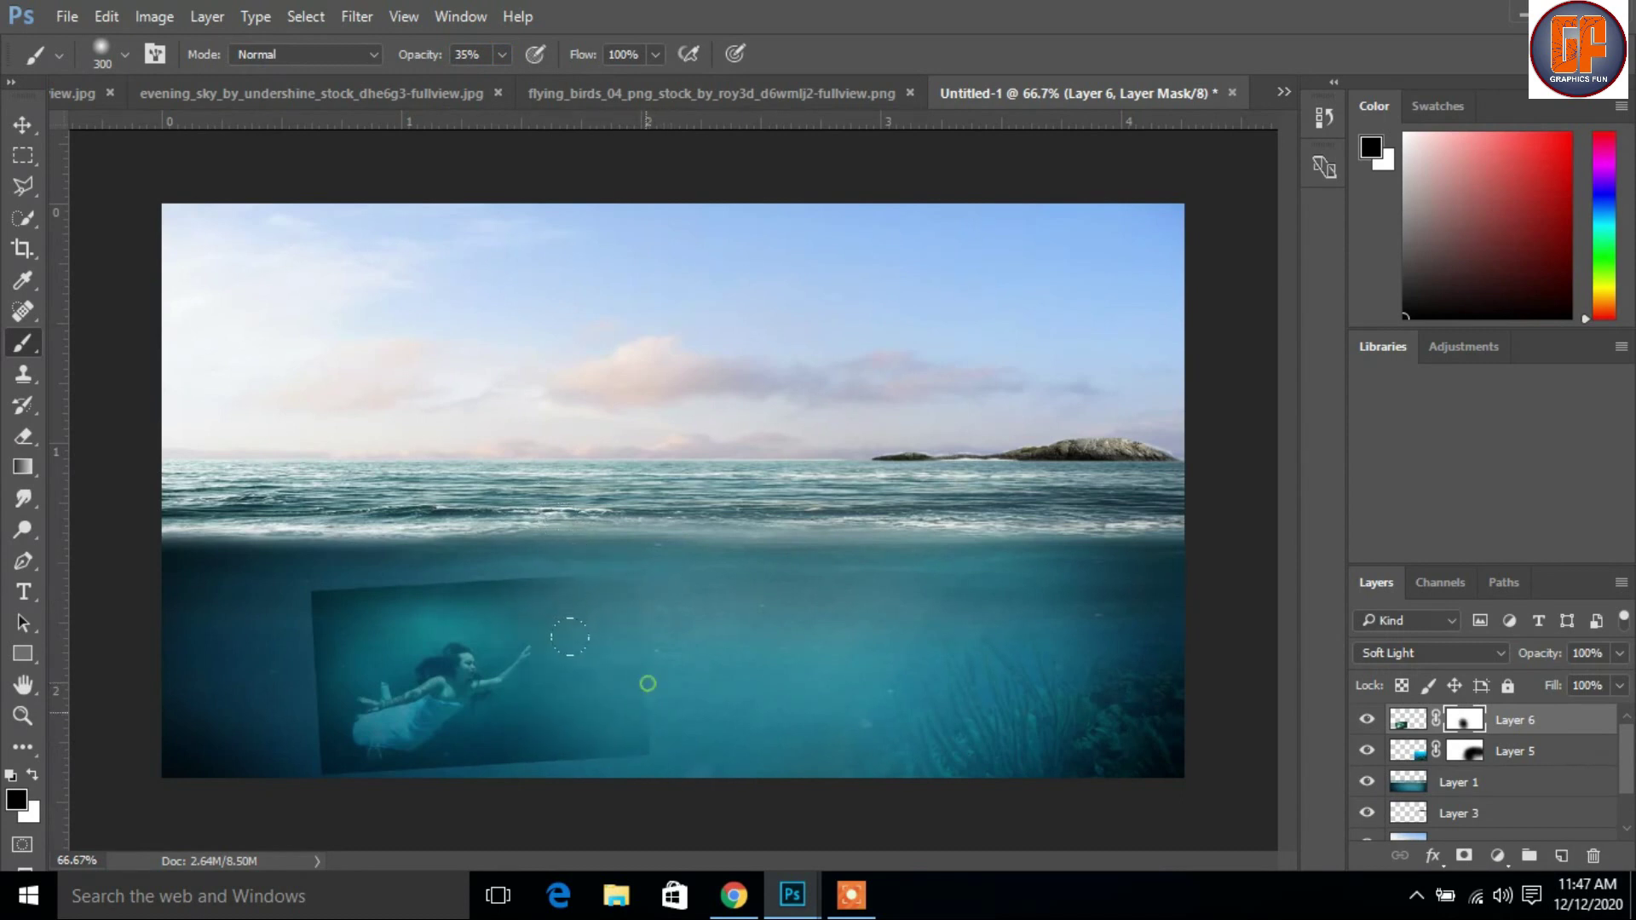
{"action": "left_click", "coordinate": [522, 811]}
{"action": "left_click", "coordinate": [612, 767]}
{"action": "left_click", "coordinate": [657, 764]}
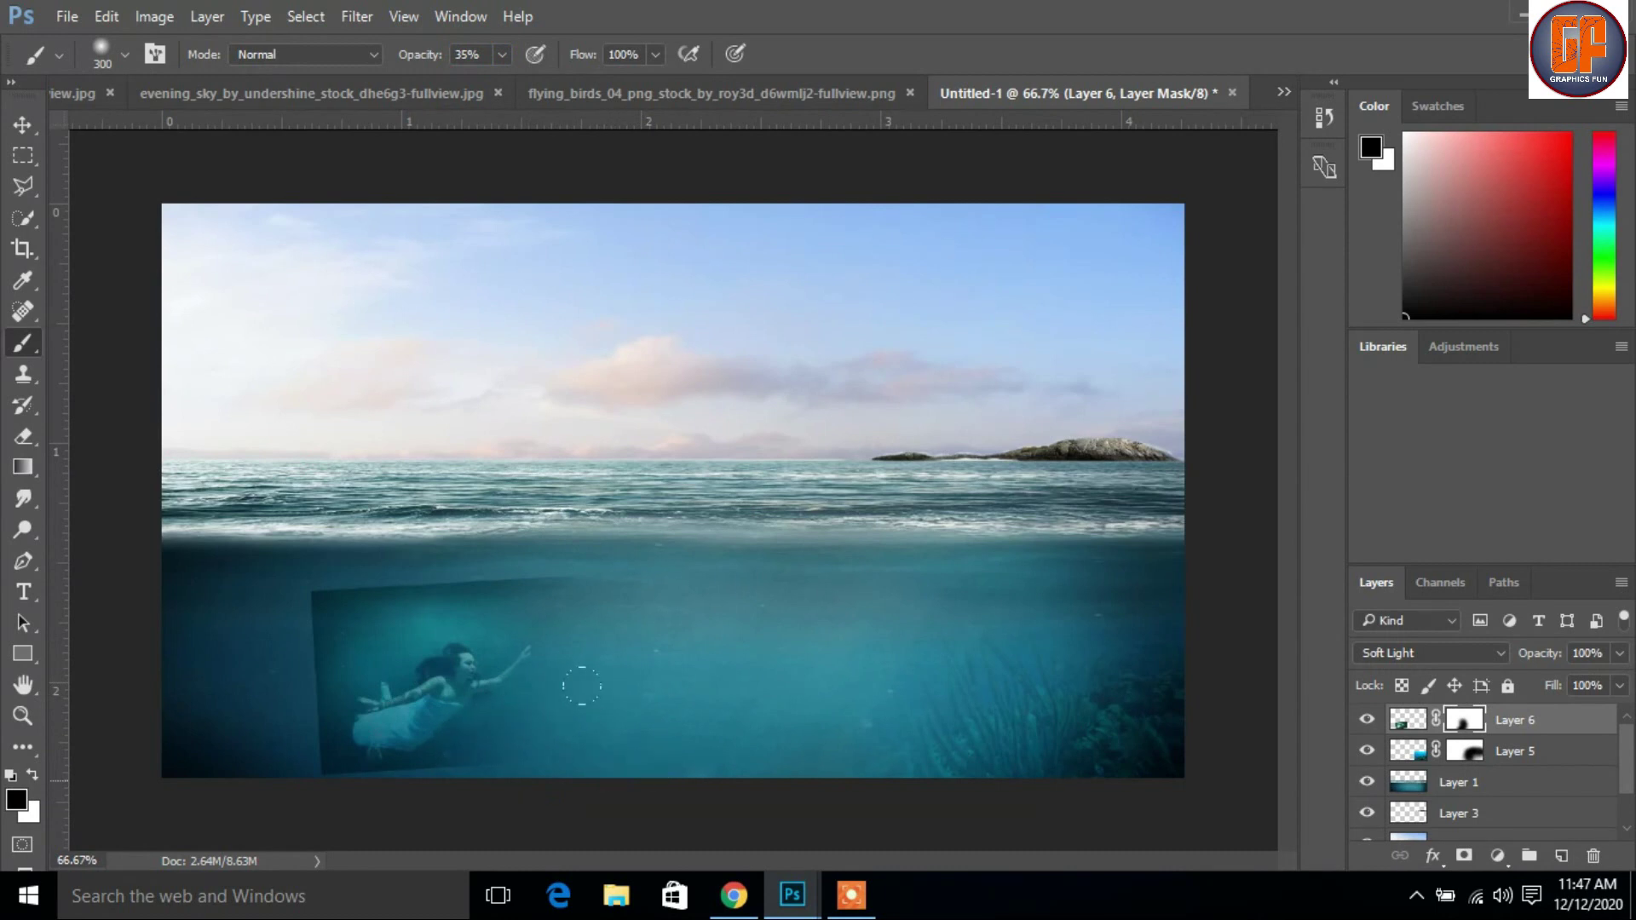
Step: Mask out the upper and left edges of the swimming woman photo so they blend into the water
{"action": "left_click", "coordinate": [1192, 765]}
{"action": "left_click", "coordinate": [401, 548]}
{"action": "left_click", "coordinate": [205, 532]}
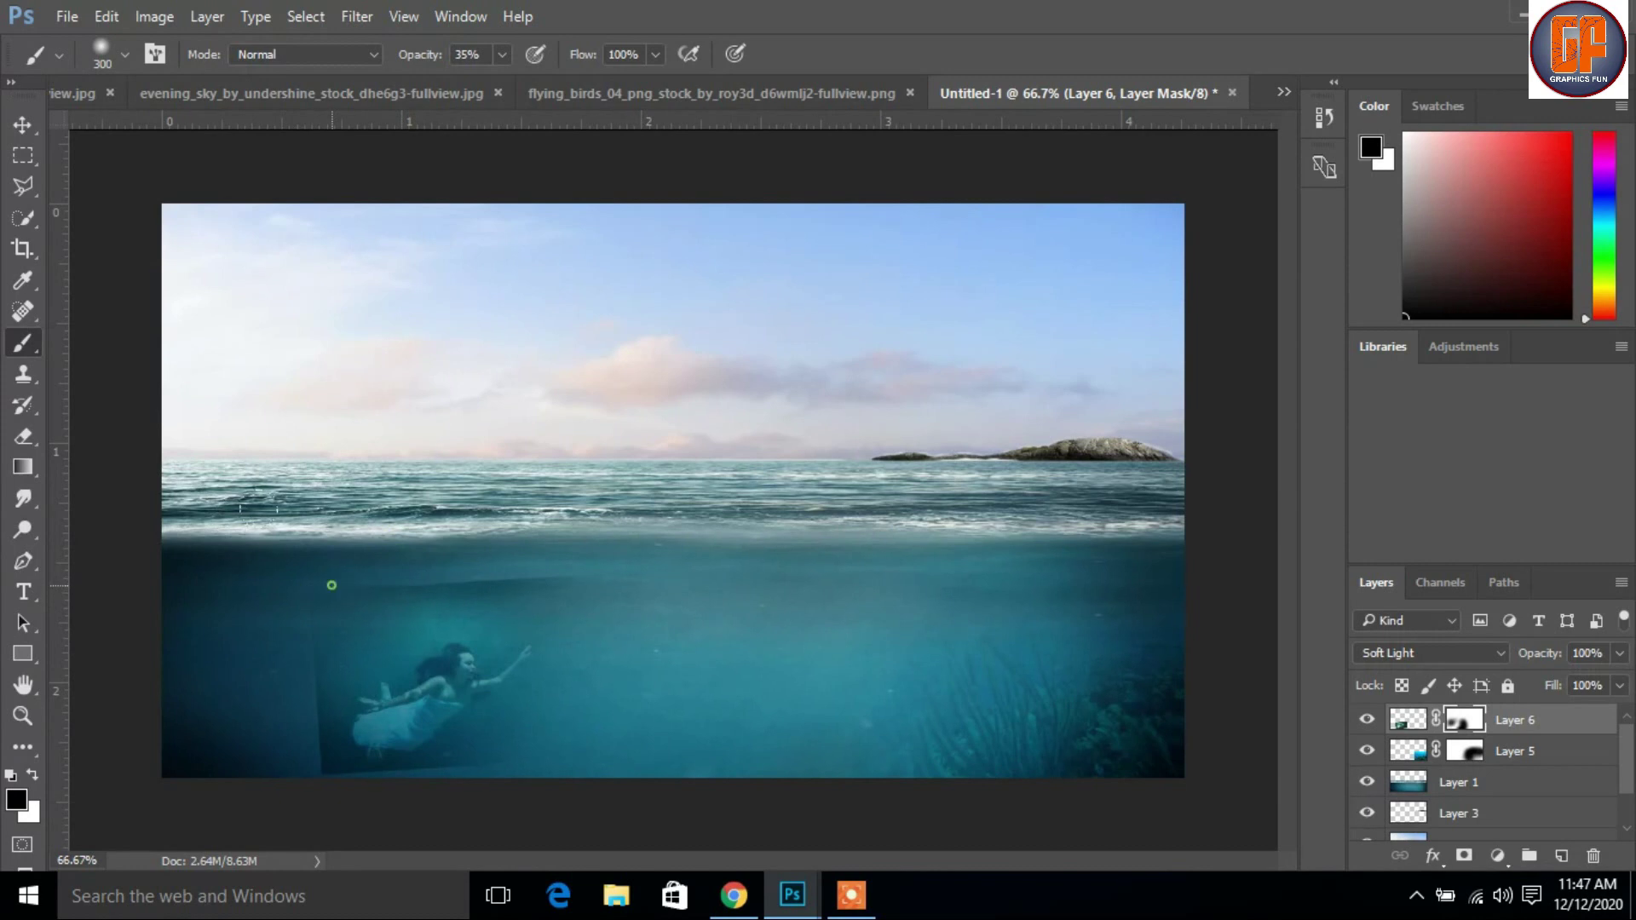
{"action": "left_click", "coordinate": [412, 471]}
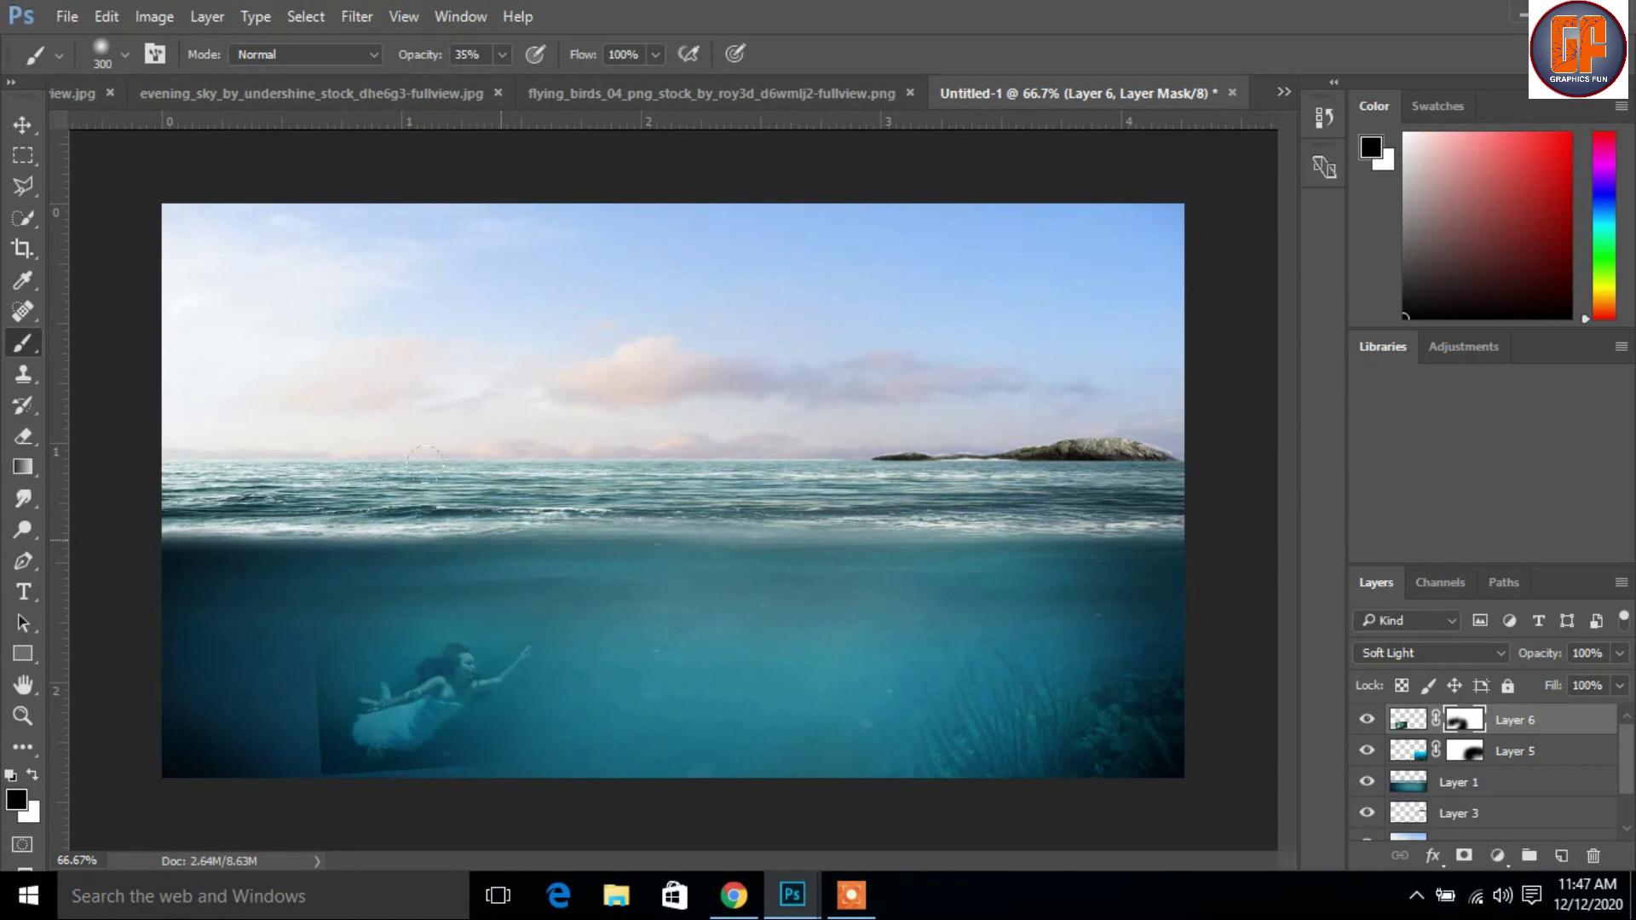
{"action": "left_click", "coordinate": [172, 573]}
{"action": "left_click", "coordinate": [201, 720]}
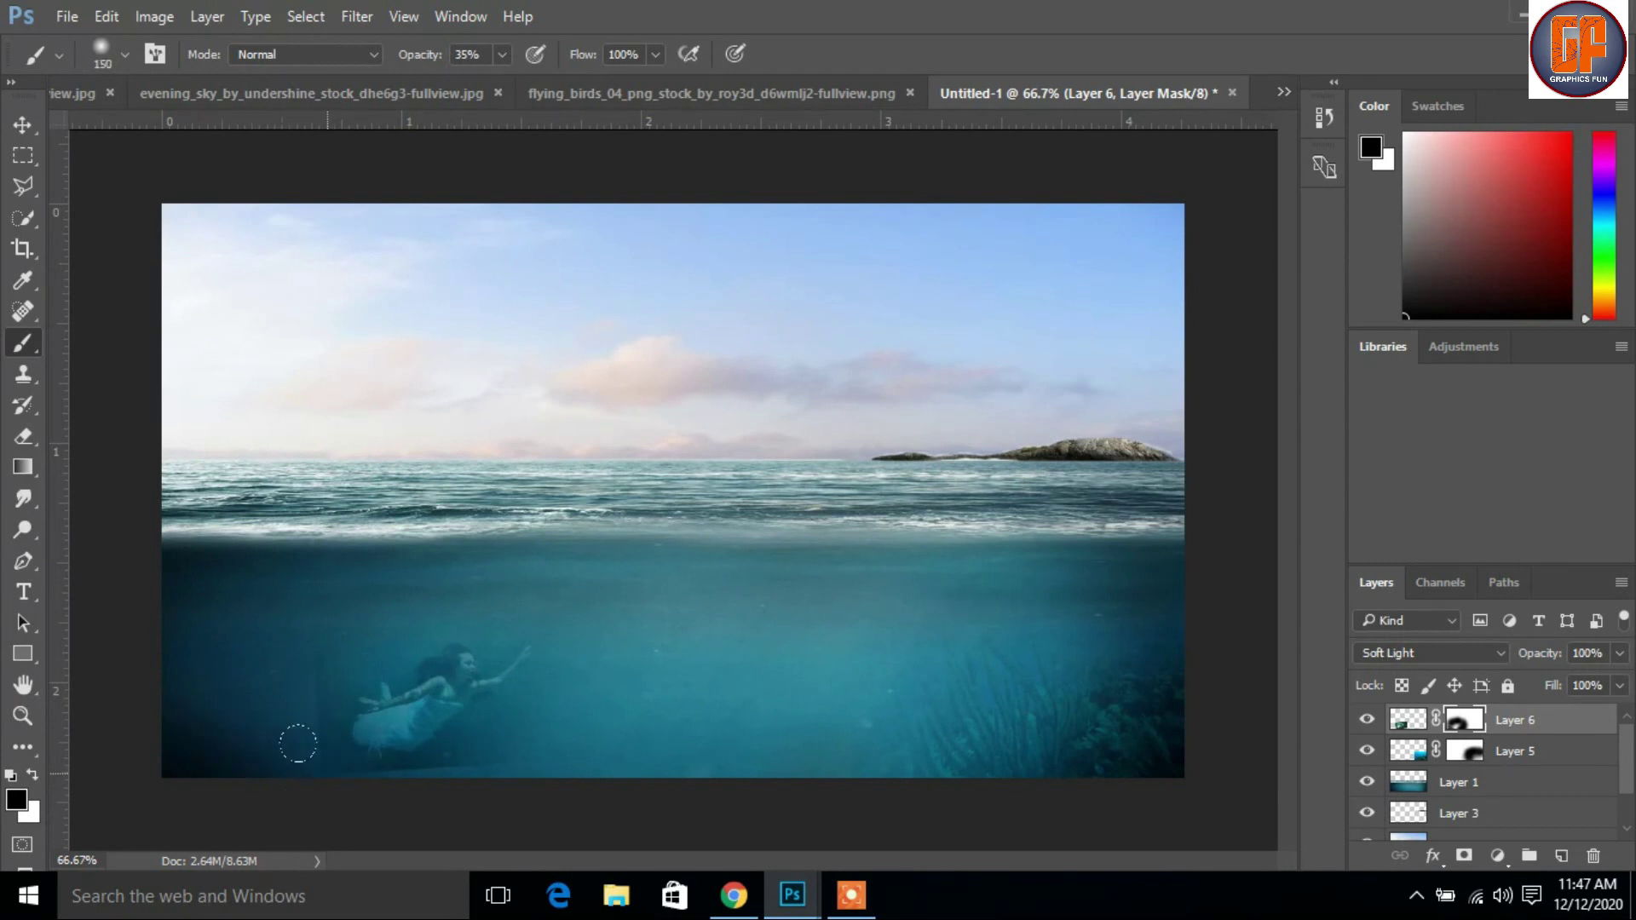
Step: Reduce the brush size to 80 and blend away the remaining photo edges close around the swimming woman on the mask
{"action": "left_click", "coordinate": [327, 768]}
{"action": "left_click", "coordinate": [321, 741]}
{"action": "left_click", "coordinate": [326, 614]}
{"action": "mouse_move", "coordinate": [327, 596]}
{"action": "left_mouse_down"}
{"action": "mouse_move", "coordinate": [467, 578]}
{"action": "mouse_move", "coordinate": [493, 593]}
{"action": "mouse_move", "coordinate": [412, 585]}
{"action": "mouse_move", "coordinate": [563, 592]}
{"action": "left_mouse_up"}
{"action": "mouse_move", "coordinate": [456, 755]}
{"action": "left_mouse_down"}
{"action": "mouse_move", "coordinate": [369, 778]}
{"action": "mouse_move", "coordinate": [440, 776]}
{"action": "mouse_move", "coordinate": [346, 770]}
{"action": "mouse_move", "coordinate": [343, 753]}
{"action": "mouse_move", "coordinate": [442, 755]}
{"action": "mouse_move", "coordinate": [489, 734]}
{"action": "mouse_move", "coordinate": [435, 743]}
{"action": "mouse_move", "coordinate": [499, 727]}
{"action": "mouse_move", "coordinate": [482, 750]}
{"action": "mouse_move", "coordinate": [584, 635]}
{"action": "left_mouse_up"}
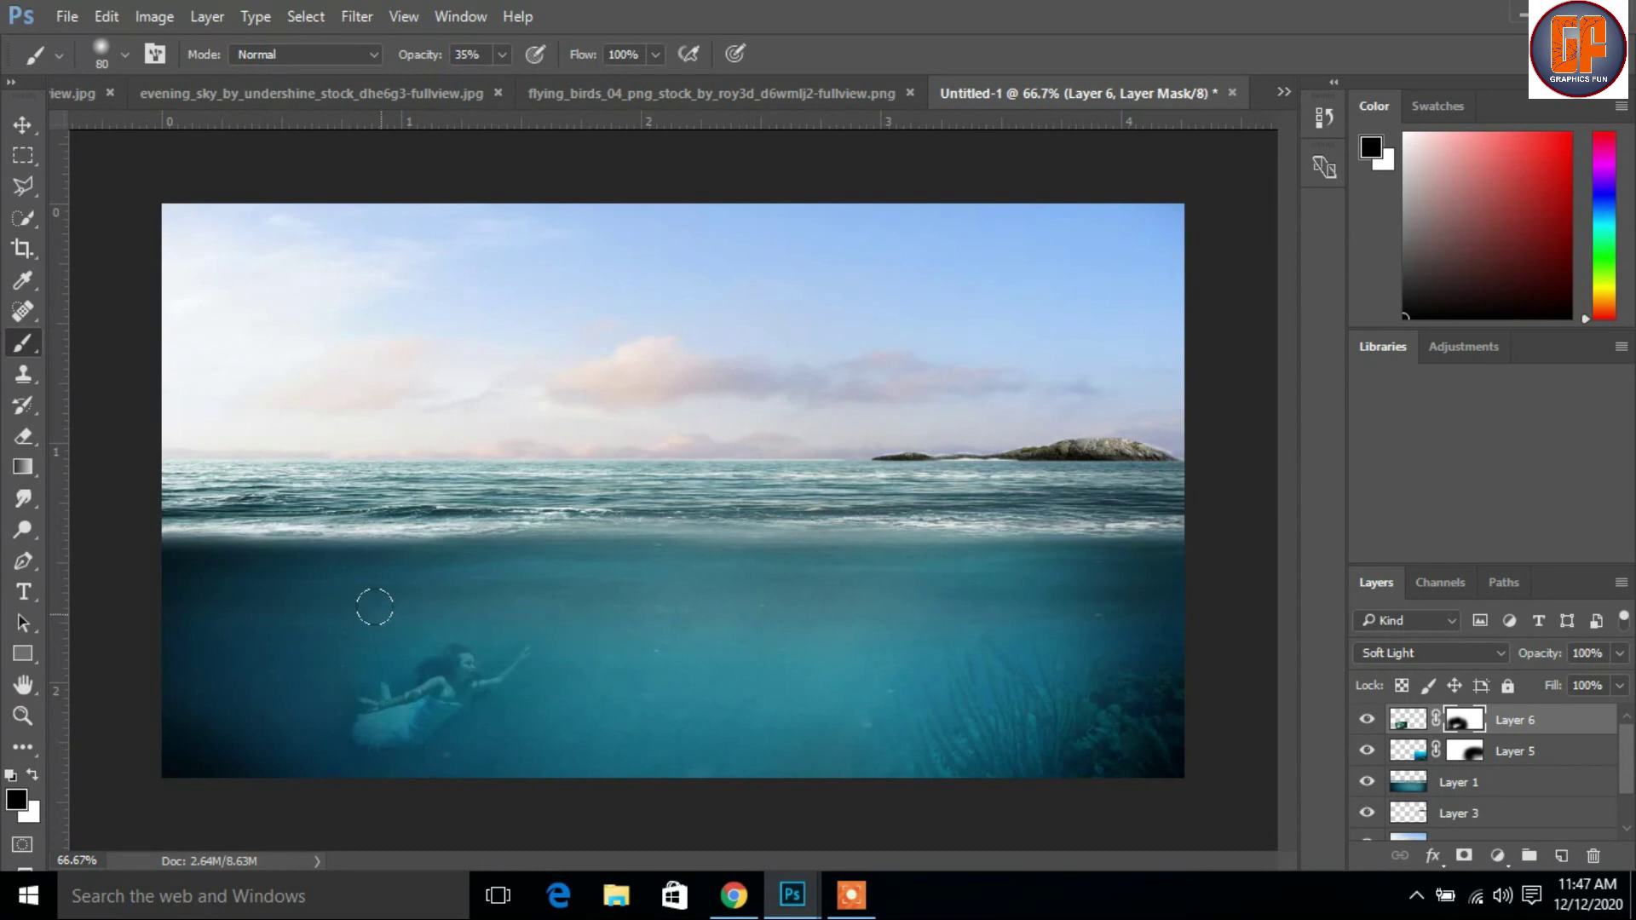
{"action": "mouse_move", "coordinate": [382, 782]}
{"action": "left_mouse_down"}
{"action": "mouse_move", "coordinate": [316, 754]}
{"action": "mouse_move", "coordinate": [375, 765]}
{"action": "left_mouse_up"}
{"action": "mouse_move", "coordinate": [566, 624]}
{"action": "left_mouse_down"}
{"action": "mouse_move", "coordinate": [358, 591]}
{"action": "mouse_move", "coordinate": [596, 625]}
{"action": "mouse_move", "coordinate": [529, 682]}
{"action": "mouse_move", "coordinate": [478, 599]}
{"action": "mouse_move", "coordinate": [297, 725]}
{"action": "left_mouse_up"}
{"action": "left_click_drag", "start_coordinate": [393, 777], "coordinate": [289, 714]}
Step: Enlarge the swimming woman layer to about 133%, shift it slightly up and right, and apply the transform
{"action": "key", "text": "ctrl+t"}
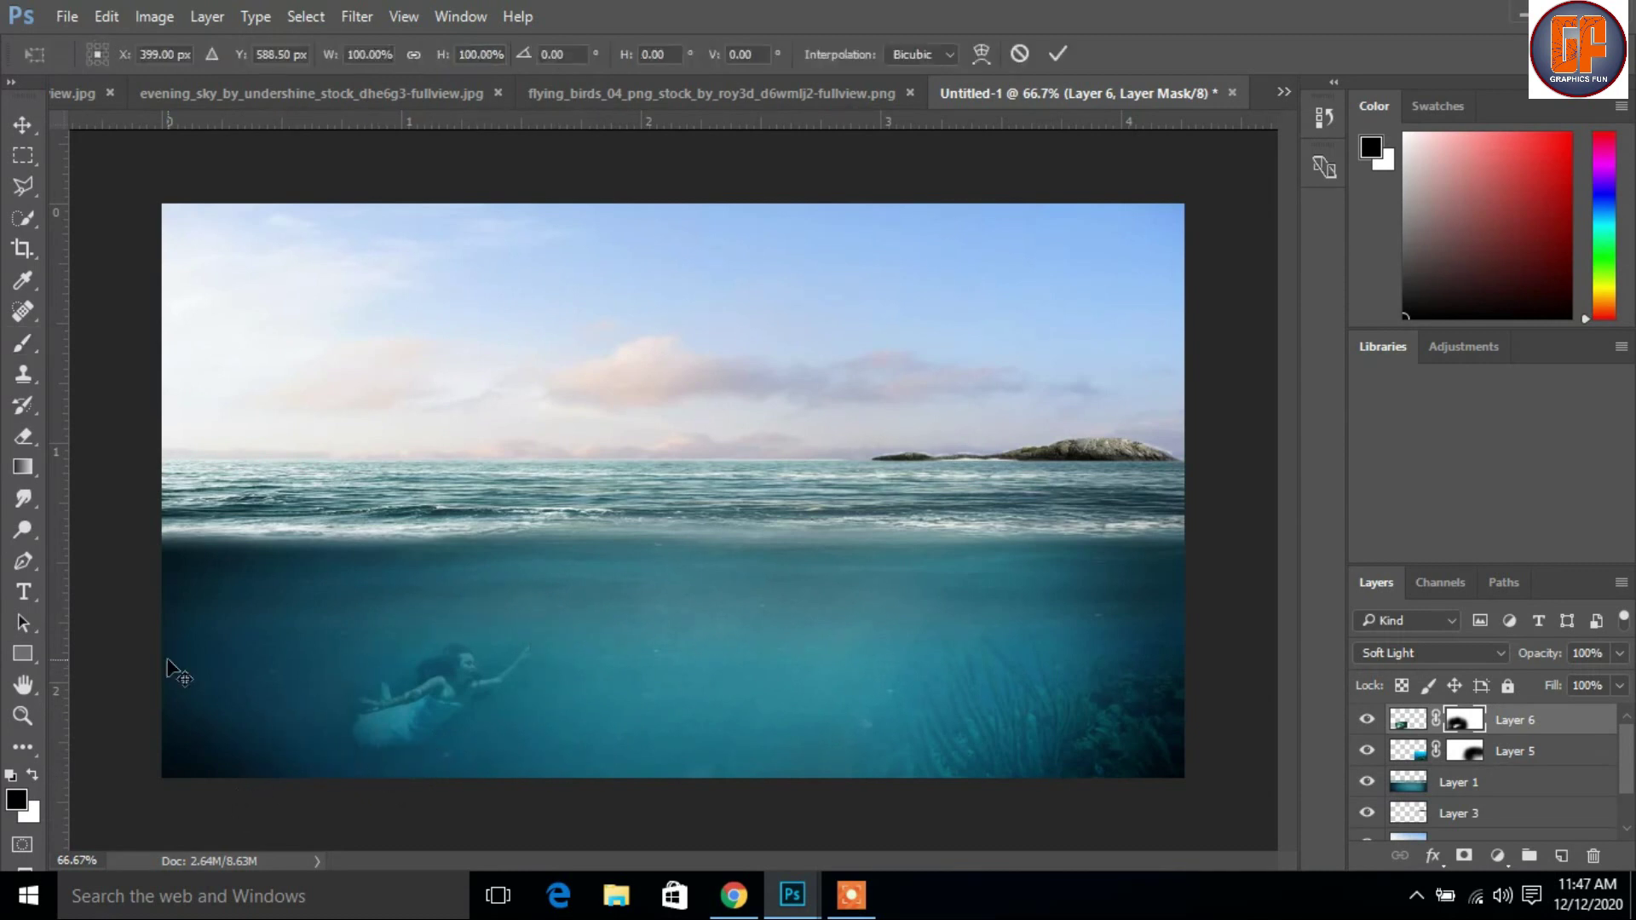
{"action": "left_click", "coordinate": [22, 123]}
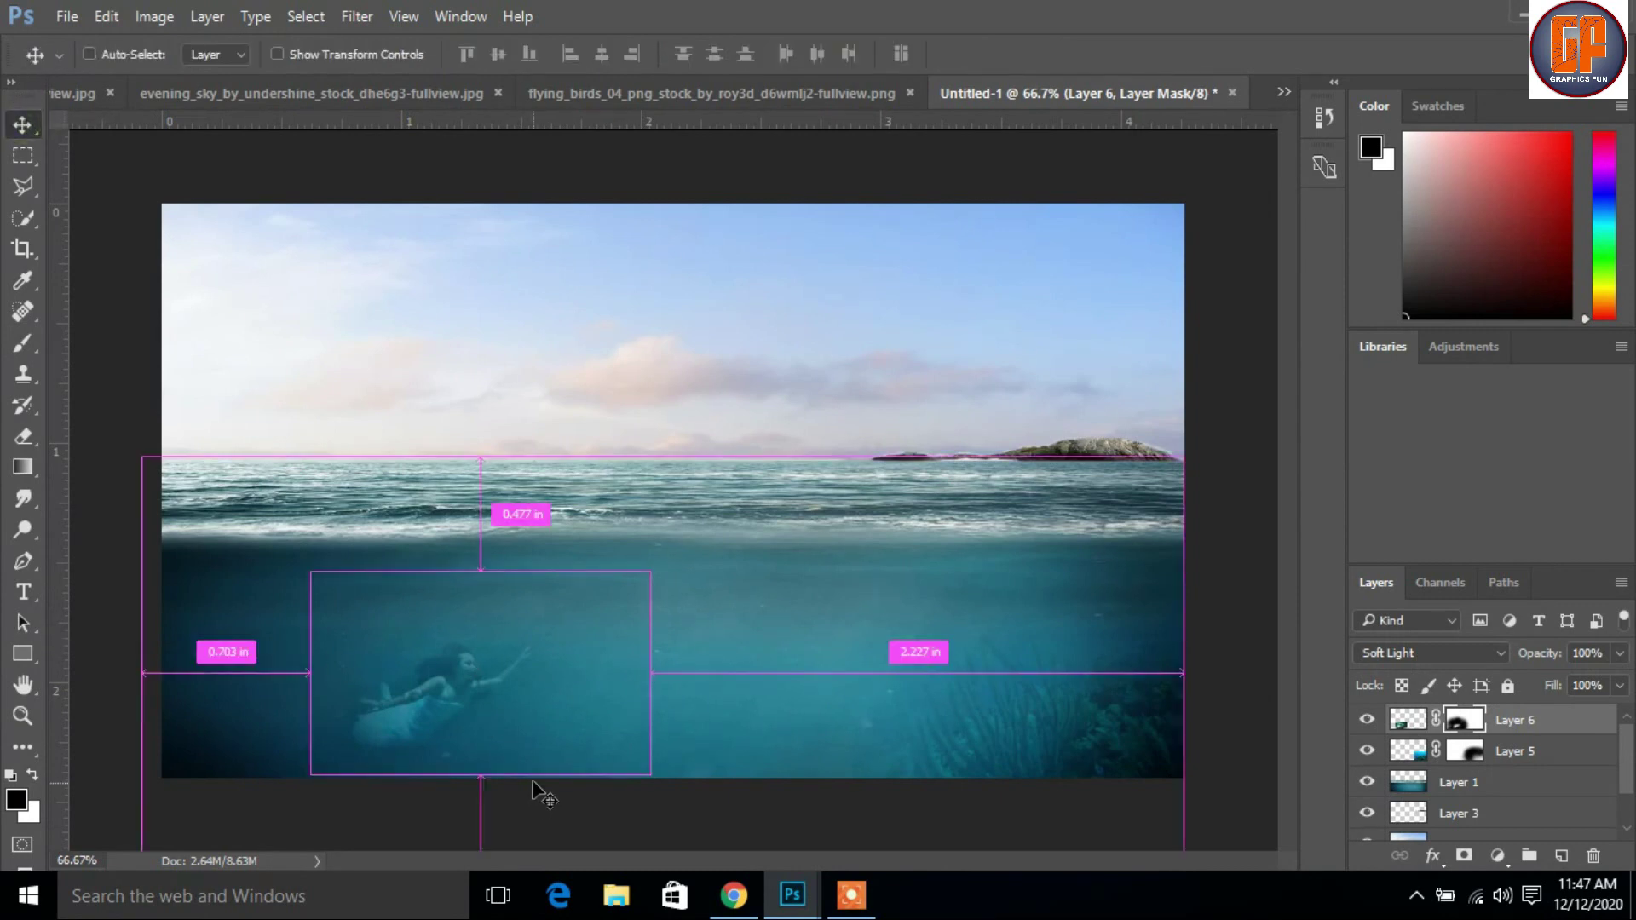
{"action": "key", "text": "ctrl+t"}
{"action": "left_click_drag", "start_coordinate": [648, 570], "coordinate": [705, 538]}
{"action": "left_click_drag", "start_coordinate": [600, 710], "coordinate": [631, 662]}
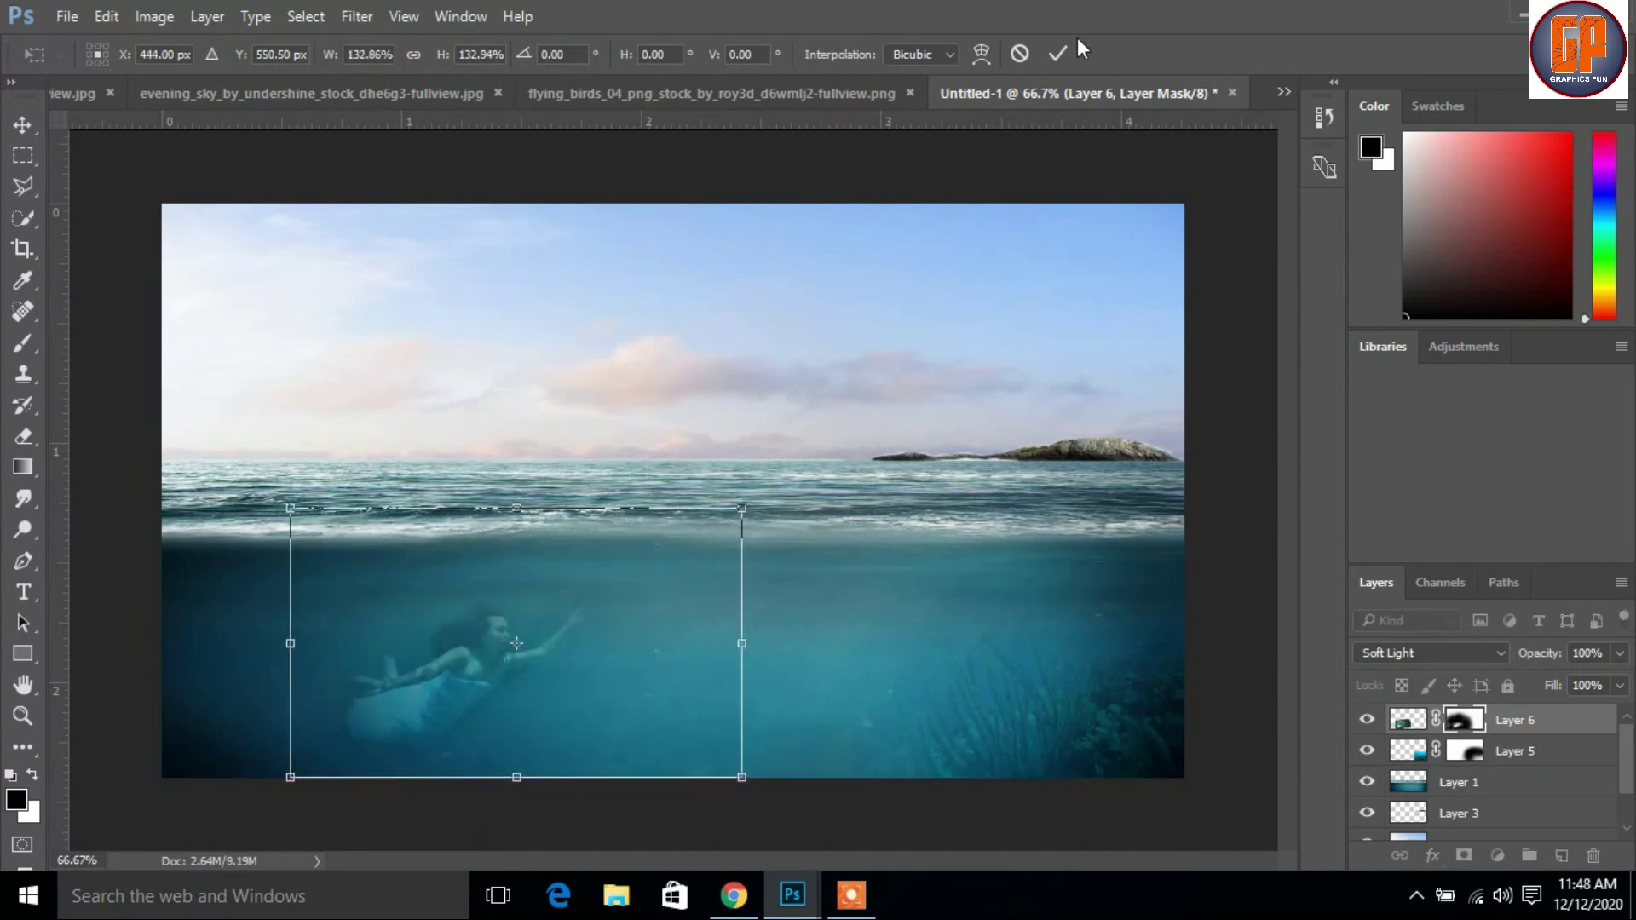
{"action": "left_click", "coordinate": [1055, 54]}
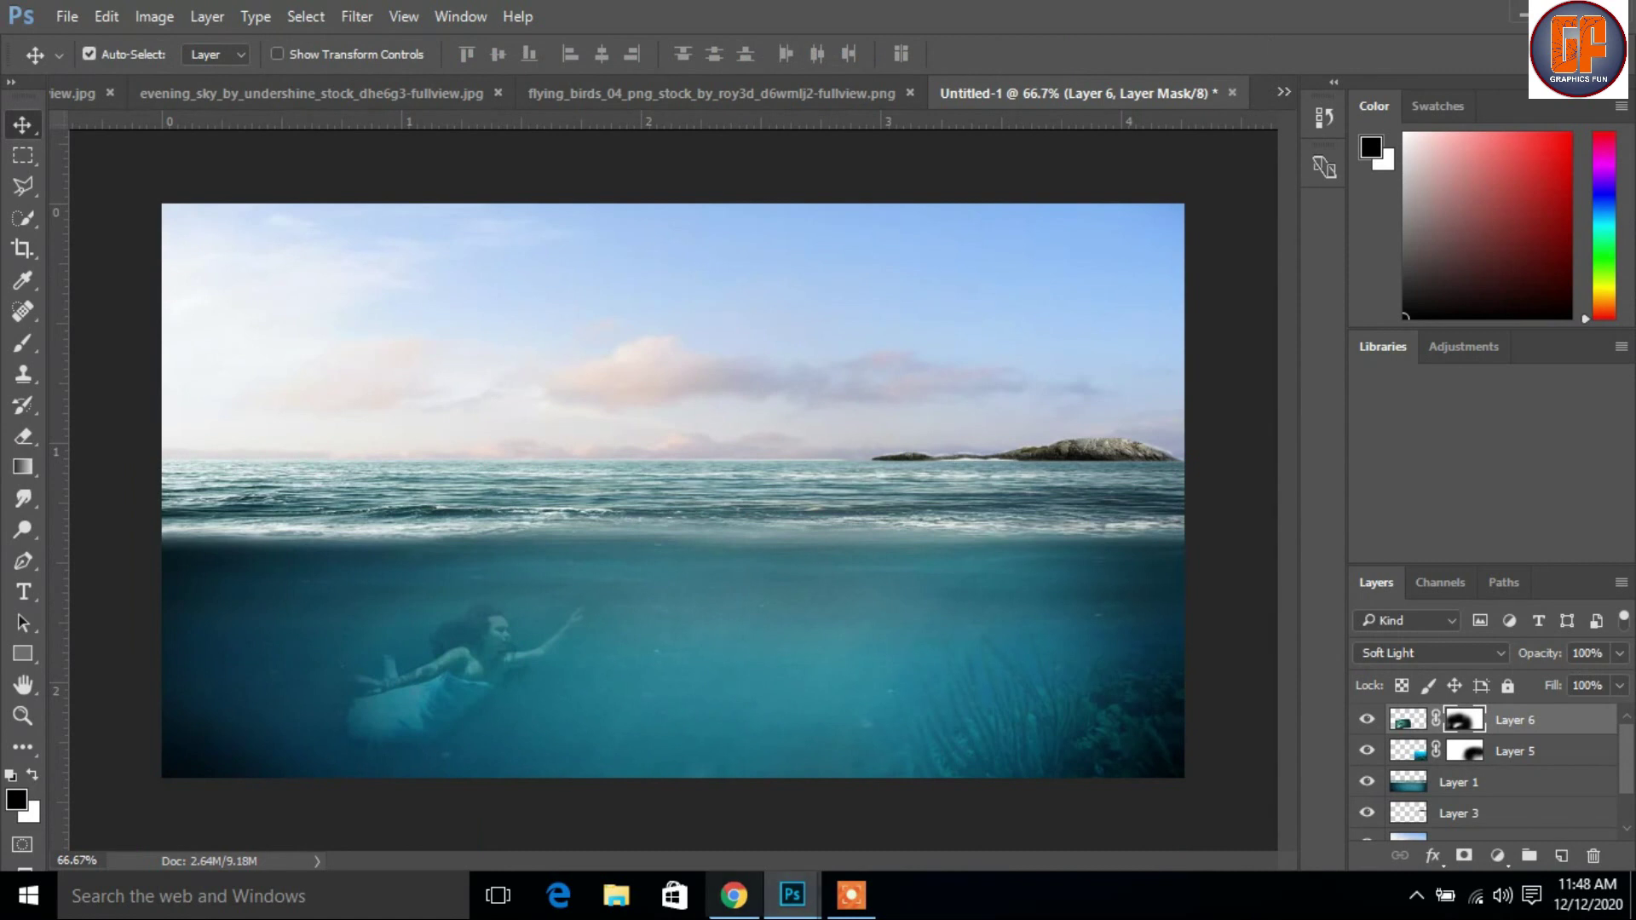
Step: Copy the cut-out boat from moa_museum_469_boat_by_falln_stock_d26xsvz-fullview.jpg into Untitled-1 and minimize the source photo
{"action": "mouse_move", "coordinate": [734, 895]}
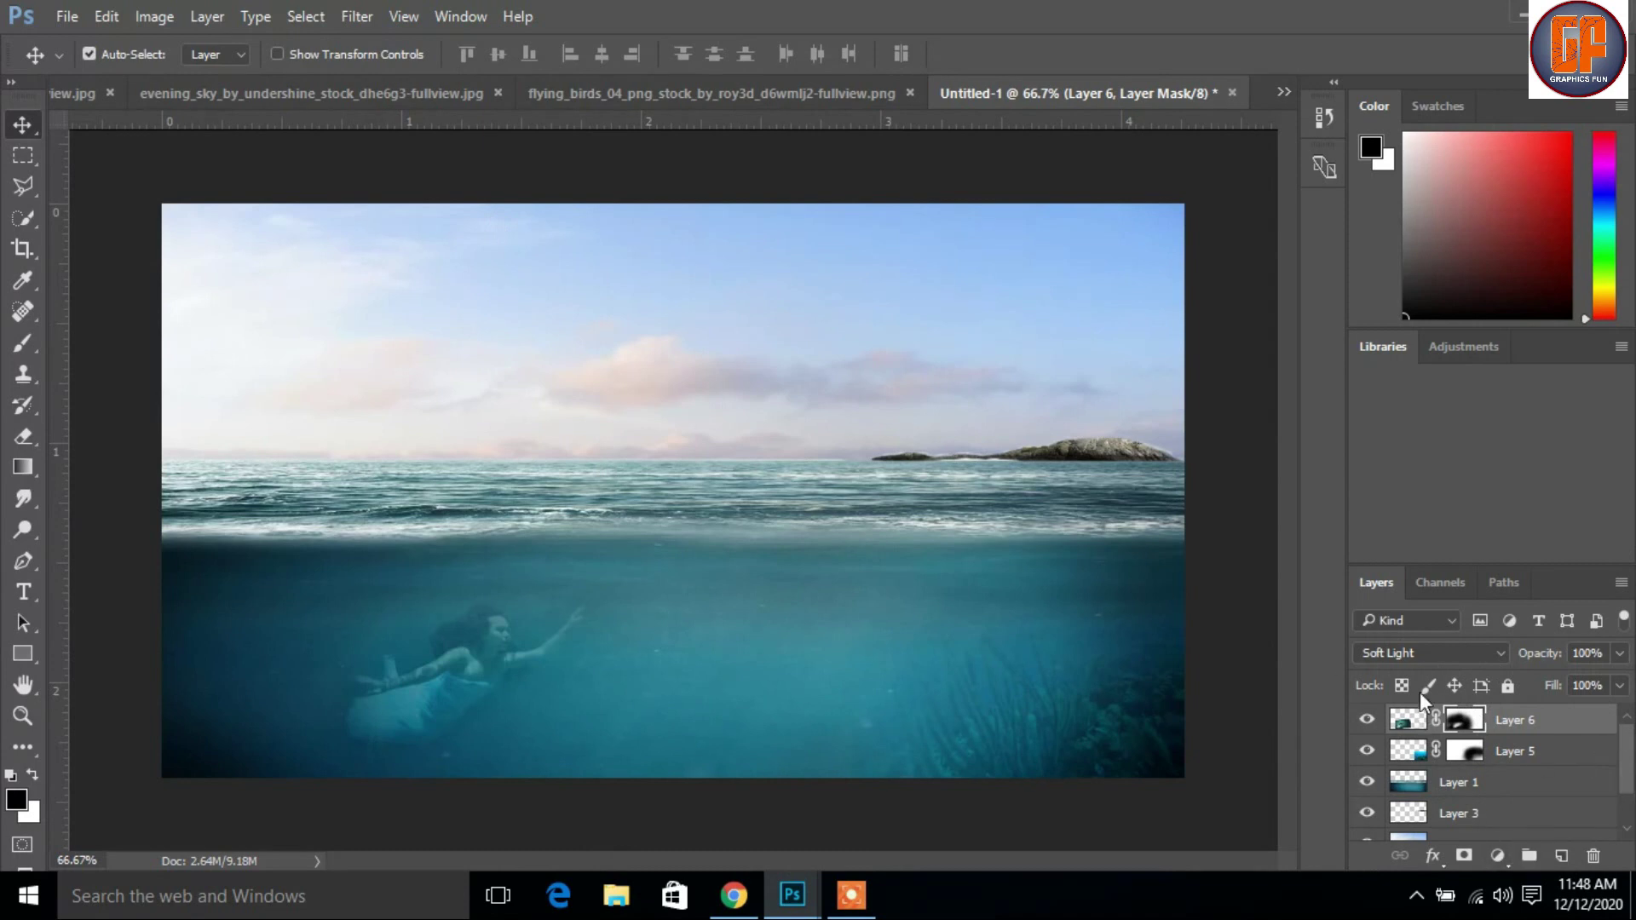
{"action": "left_click", "coordinate": [1291, 89]}
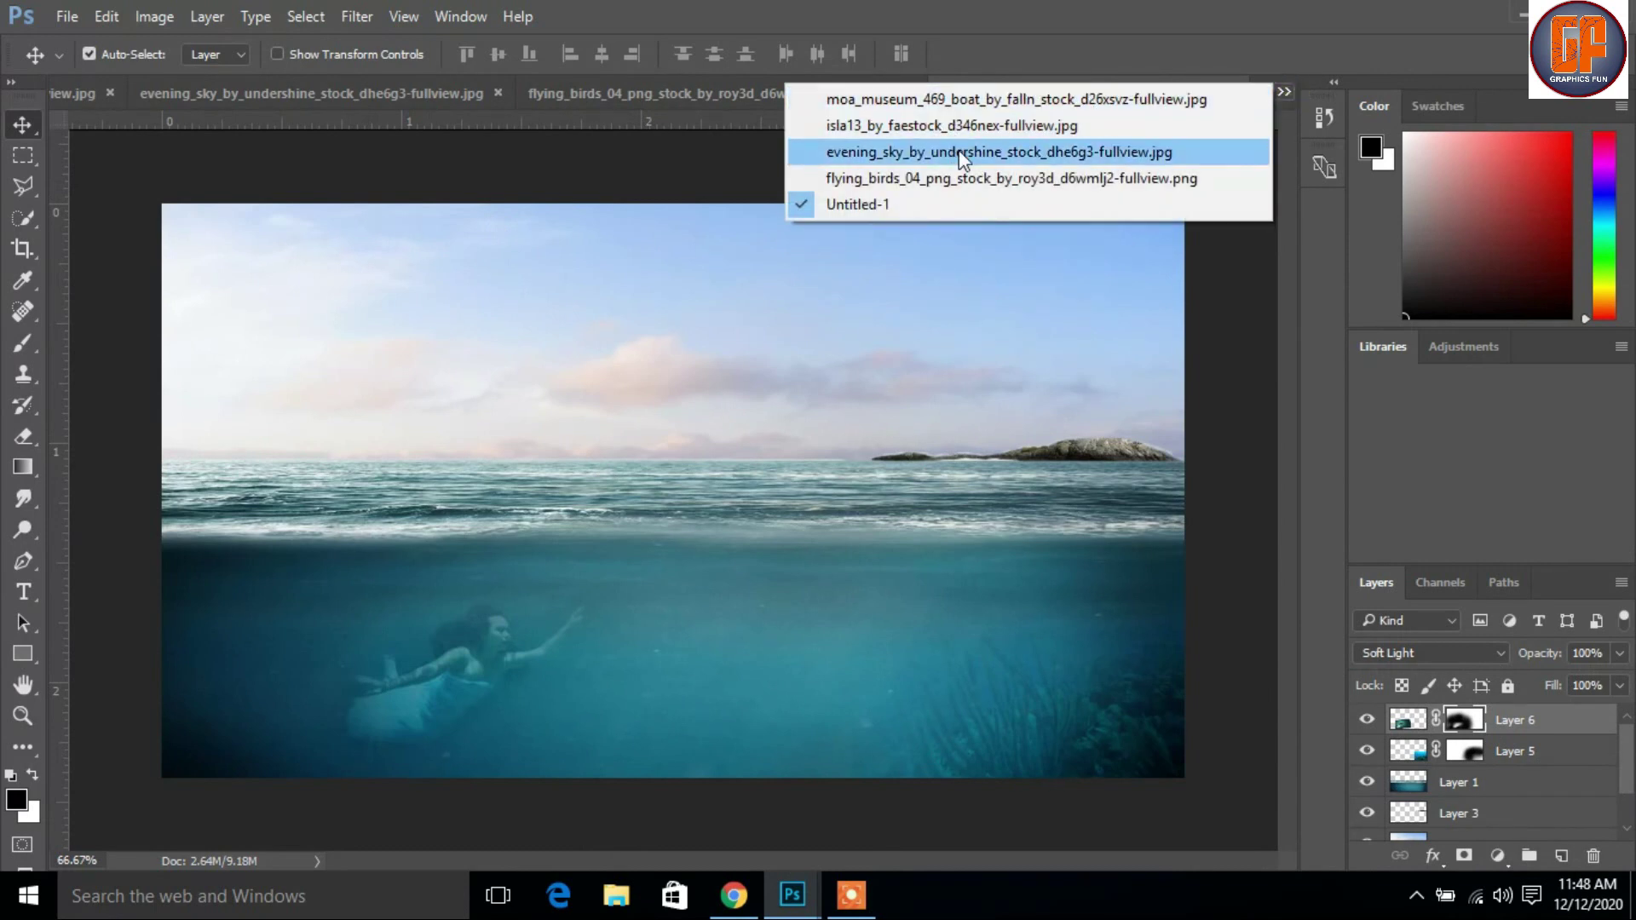
{"action": "left_click", "coordinate": [963, 101]}
{"action": "left_click_drag", "start_coordinate": [451, 92], "coordinate": [859, 185]}
{"action": "left_click_drag", "start_coordinate": [1009, 412], "coordinate": [369, 413]}
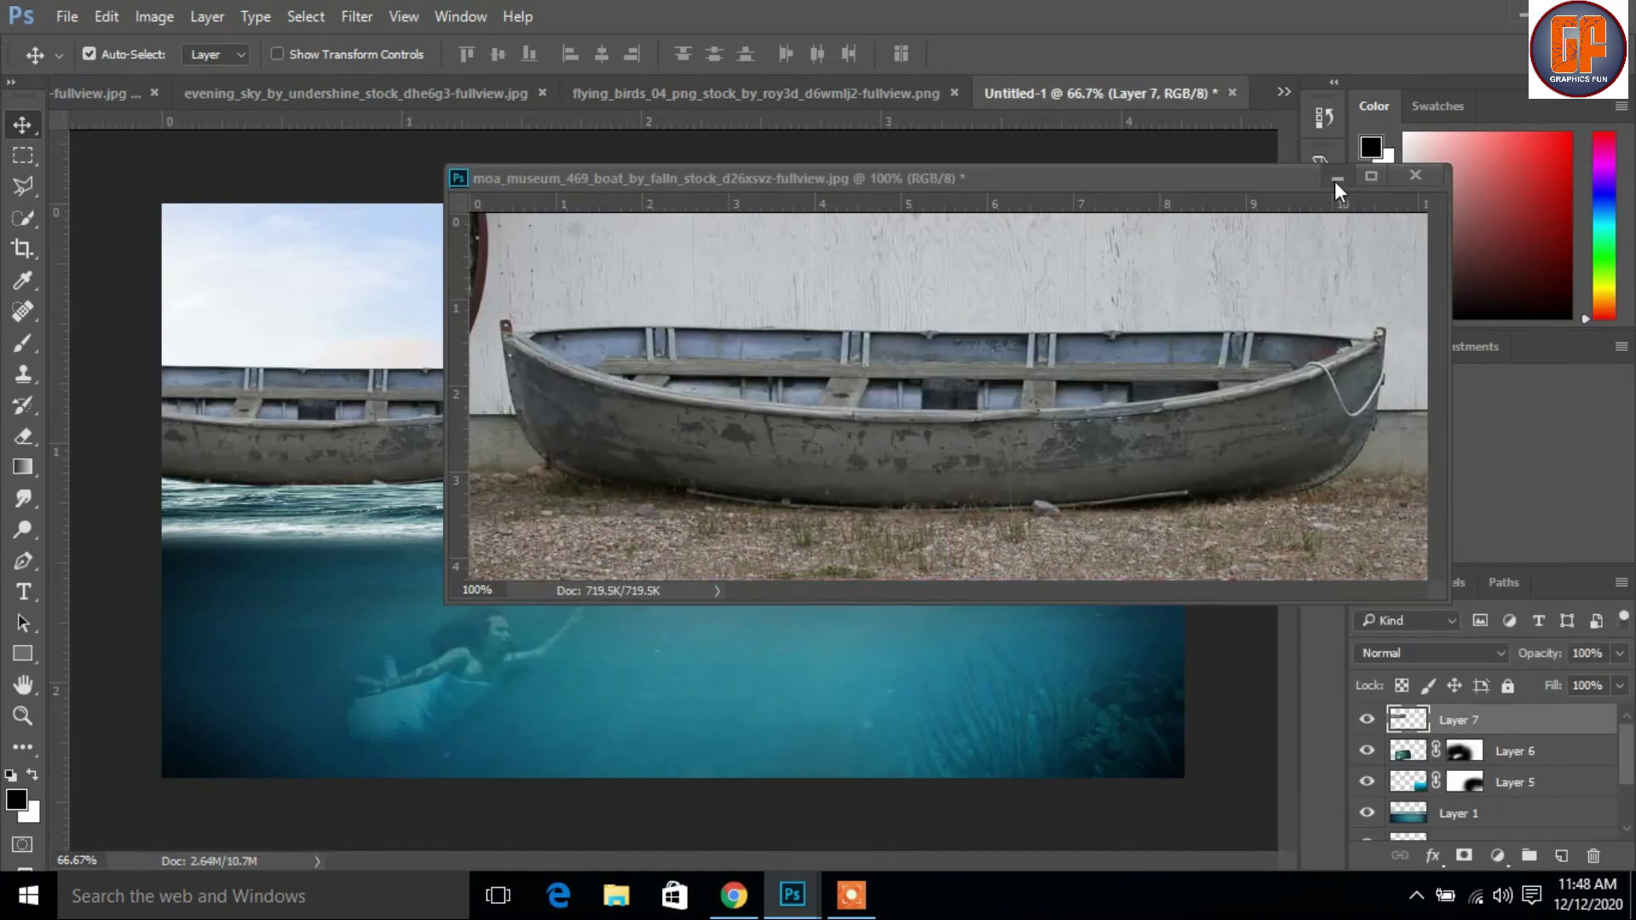
{"action": "left_click", "coordinate": [1335, 181]}
Step: Center the boat on the sea surface, scale it down to fit between the horizon and waterline, and apply the transform
{"action": "left_click_drag", "start_coordinate": [504, 412], "coordinate": [826, 476]}
{"action": "key", "text": "ctrl+t"}
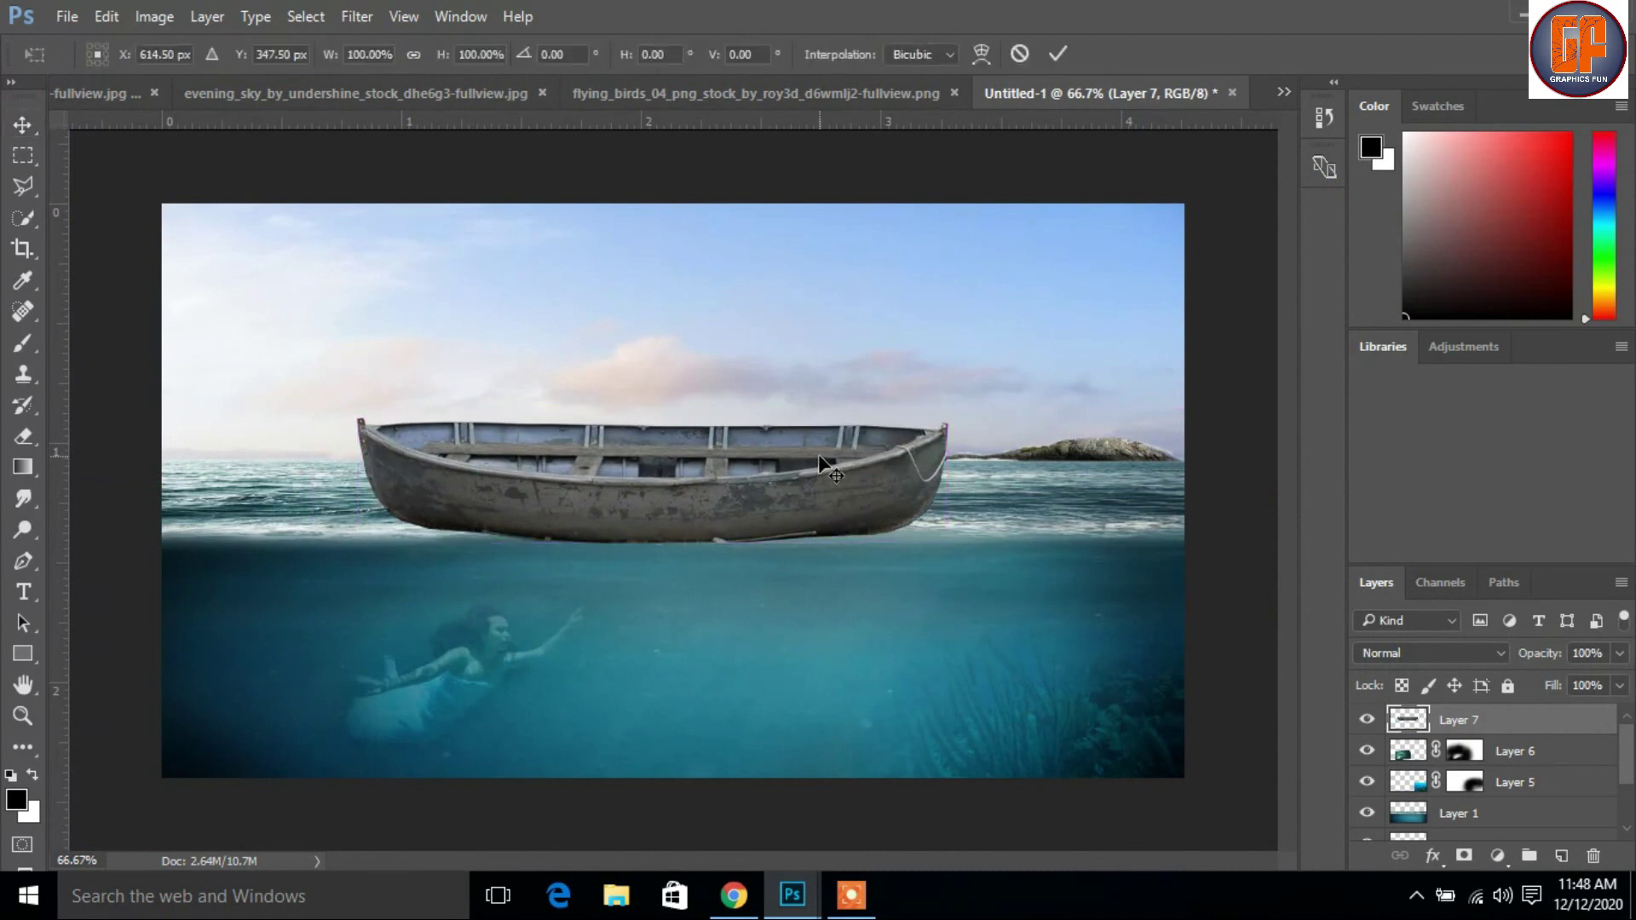
{"action": "left_click_drag", "start_coordinate": [946, 547], "coordinate": [785, 489]}
{"action": "left_click", "coordinate": [1058, 54]}
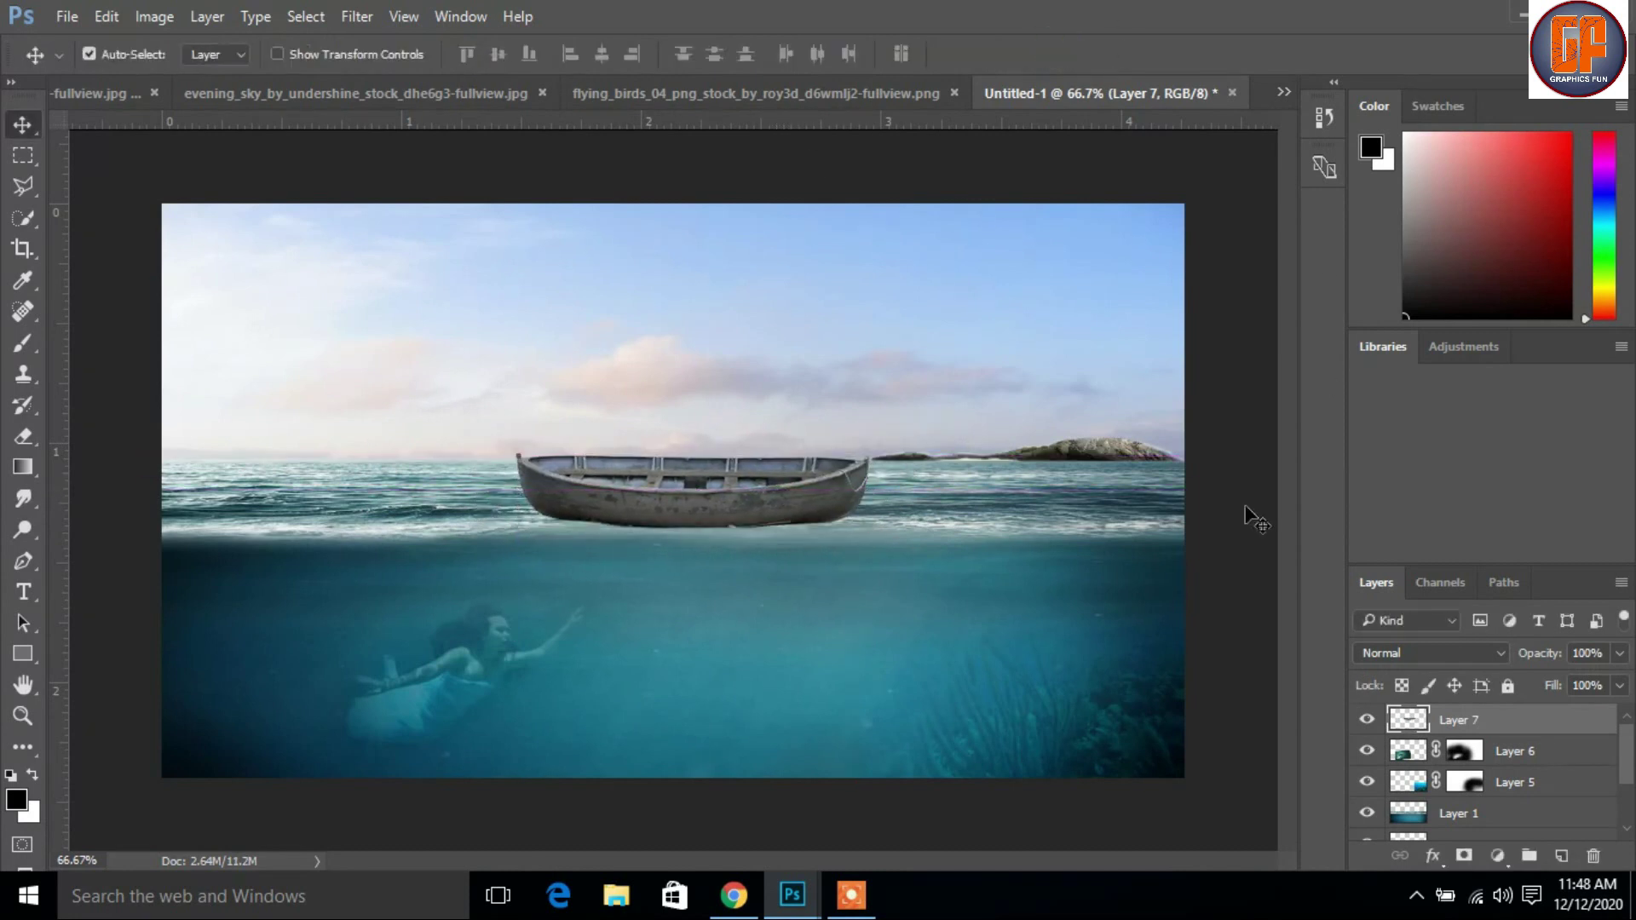
Step: Add a layer mask to the boat layer and fade the bottom of the hull into the water with a black brush at 35% opacity
{"action": "left_click", "coordinate": [1464, 855]}
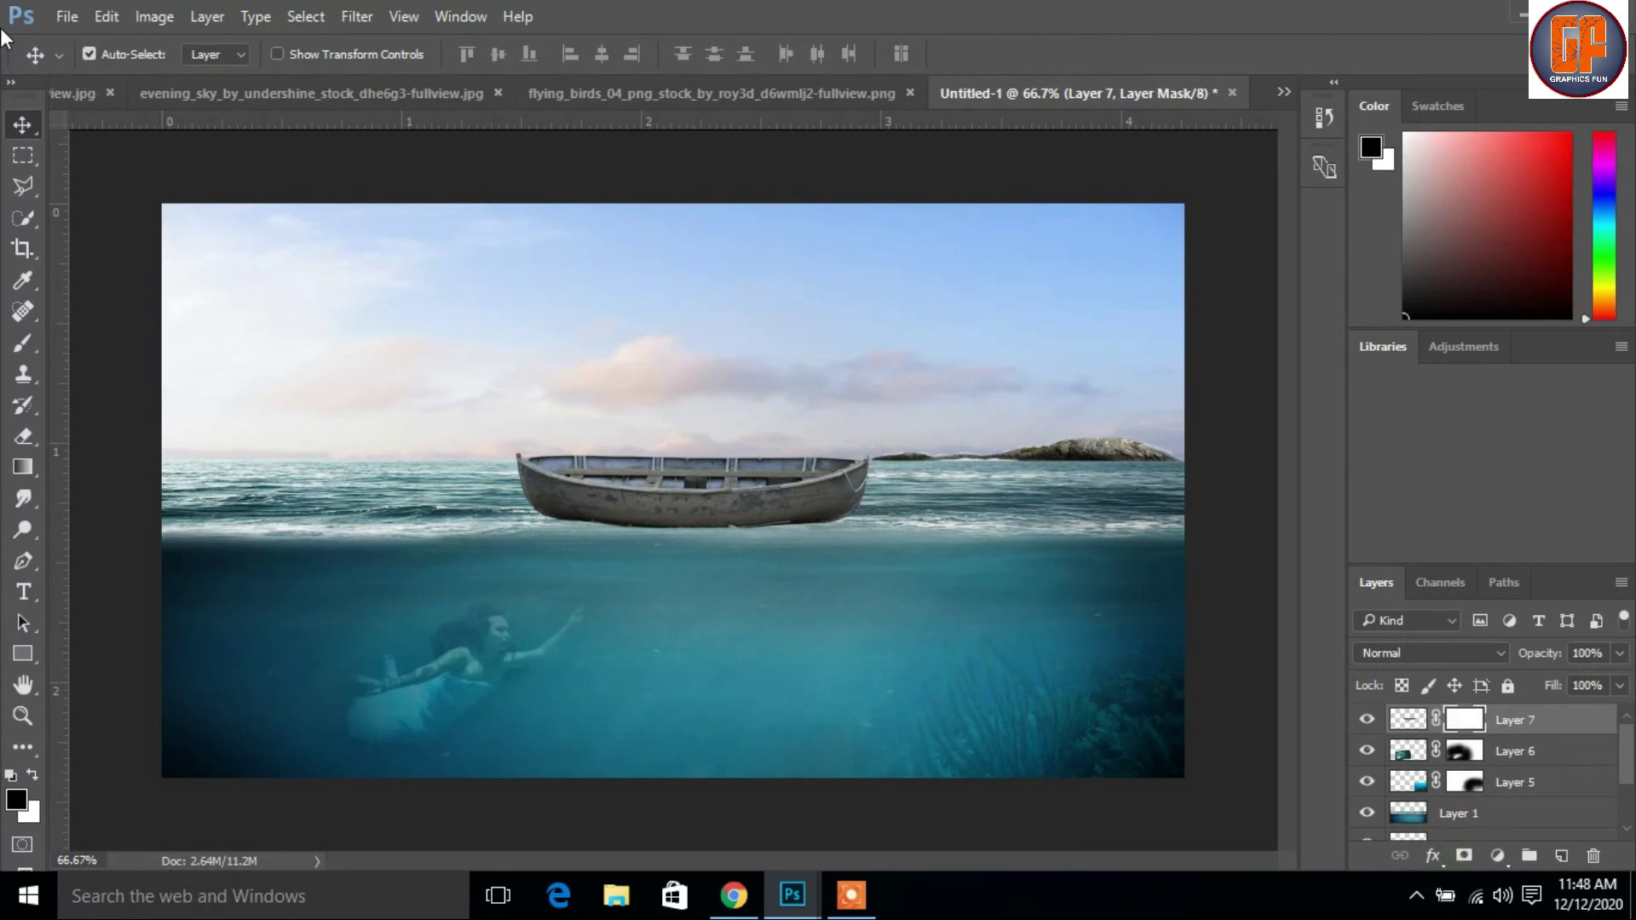
{"action": "left_click", "coordinate": [23, 344]}
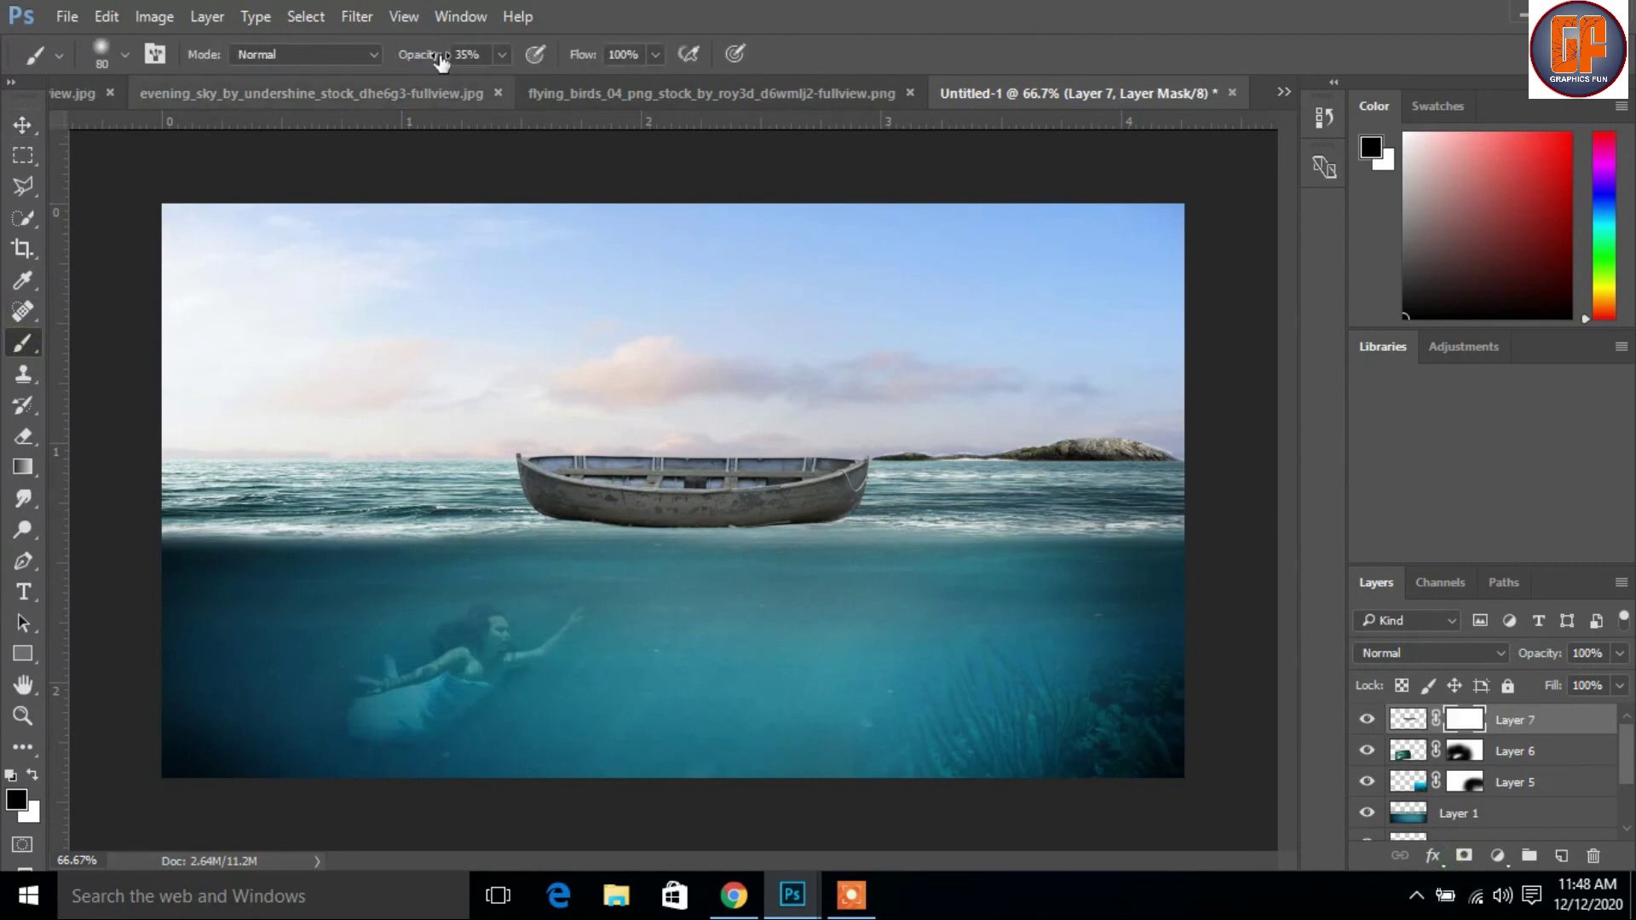
{"action": "mouse_move", "coordinate": [841, 525]}
{"action": "left_mouse_down"}
{"action": "mouse_move", "coordinate": [772, 547]}
{"action": "mouse_move", "coordinate": [830, 537]}
{"action": "mouse_move", "coordinate": [717, 533]}
{"action": "mouse_move", "coordinate": [851, 528]}
{"action": "mouse_move", "coordinate": [639, 545]}
{"action": "mouse_move", "coordinate": [724, 548]}
{"action": "mouse_move", "coordinate": [737, 542]}
{"action": "mouse_move", "coordinate": [527, 530]}
{"action": "left_mouse_up"}
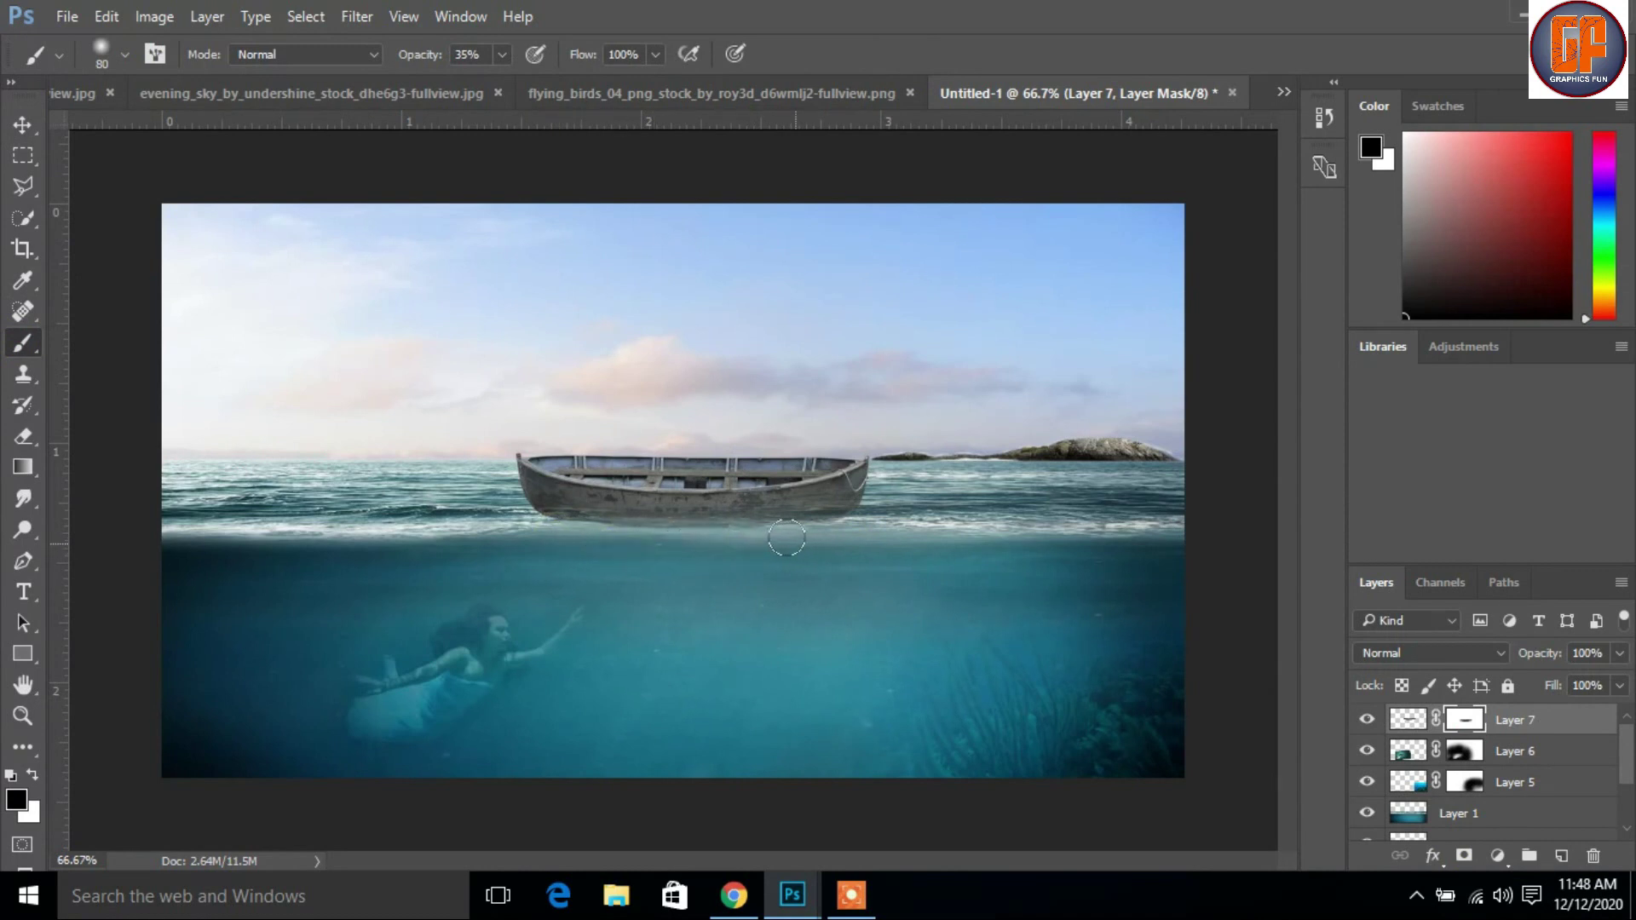
{"action": "mouse_move", "coordinate": [560, 542]}
{"action": "left_mouse_down"}
{"action": "mouse_move", "coordinate": [539, 550]}
{"action": "mouse_move", "coordinate": [596, 526]}
{"action": "mouse_move", "coordinate": [797, 554]}
{"action": "mouse_move", "coordinate": [844, 536]}
{"action": "mouse_move", "coordinate": [804, 530]}
{"action": "left_mouse_up"}
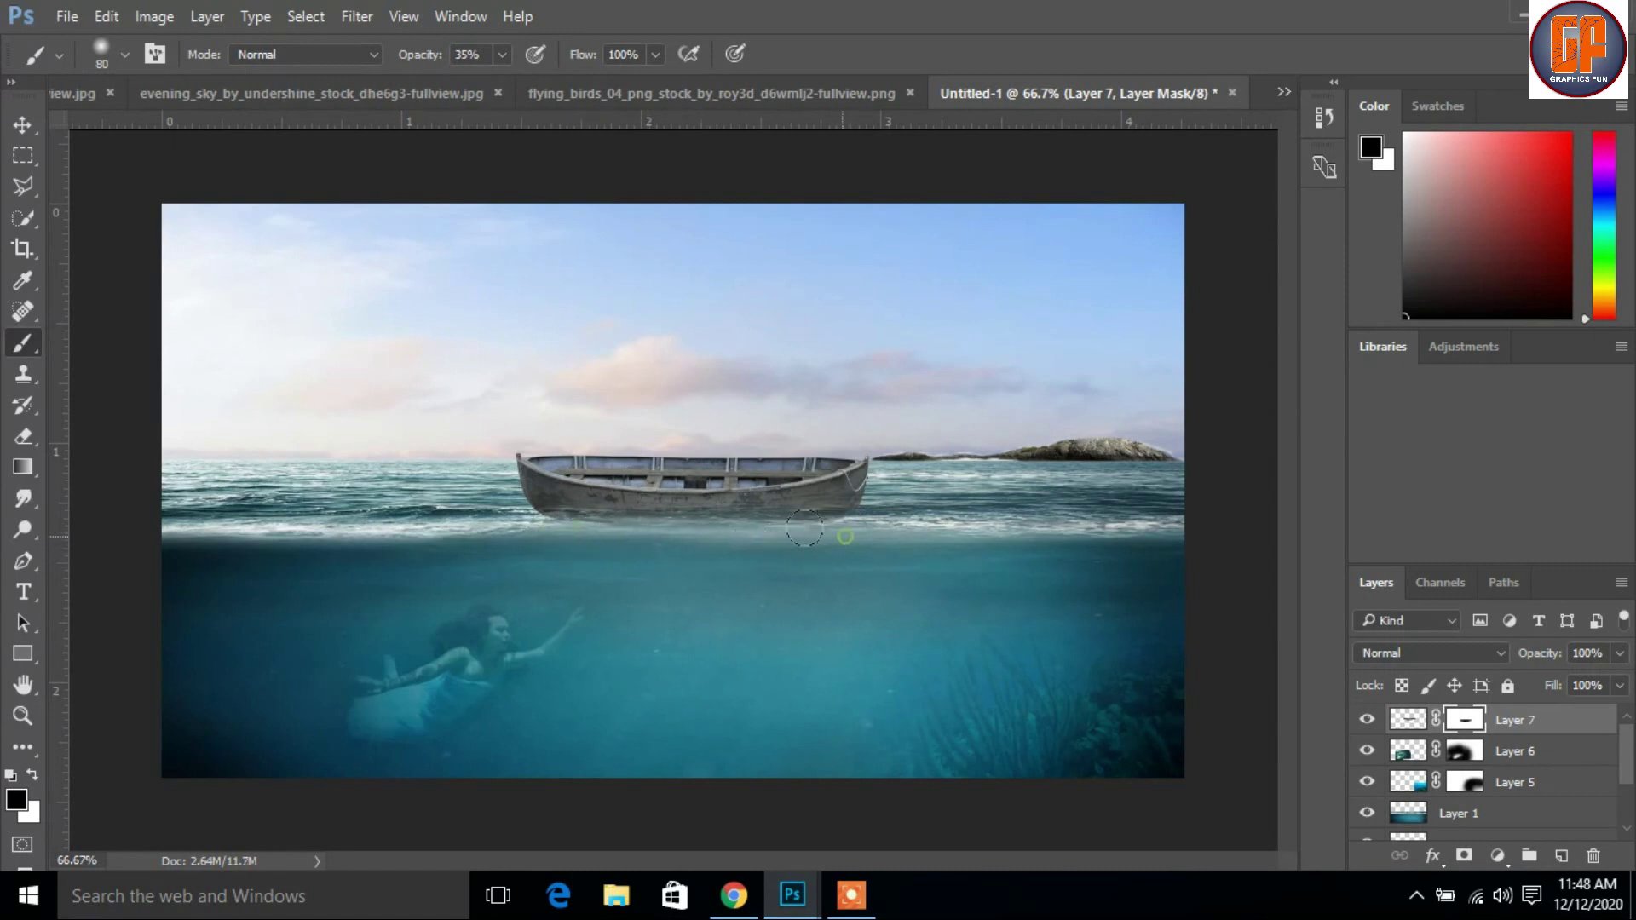
Step: Refine the hull's waterline on the mask at both ends of the boat, then shift the boat slightly left
{"action": "key", "text": "ctrl+plus"}
{"action": "key", "text": "ctrl+plus"}
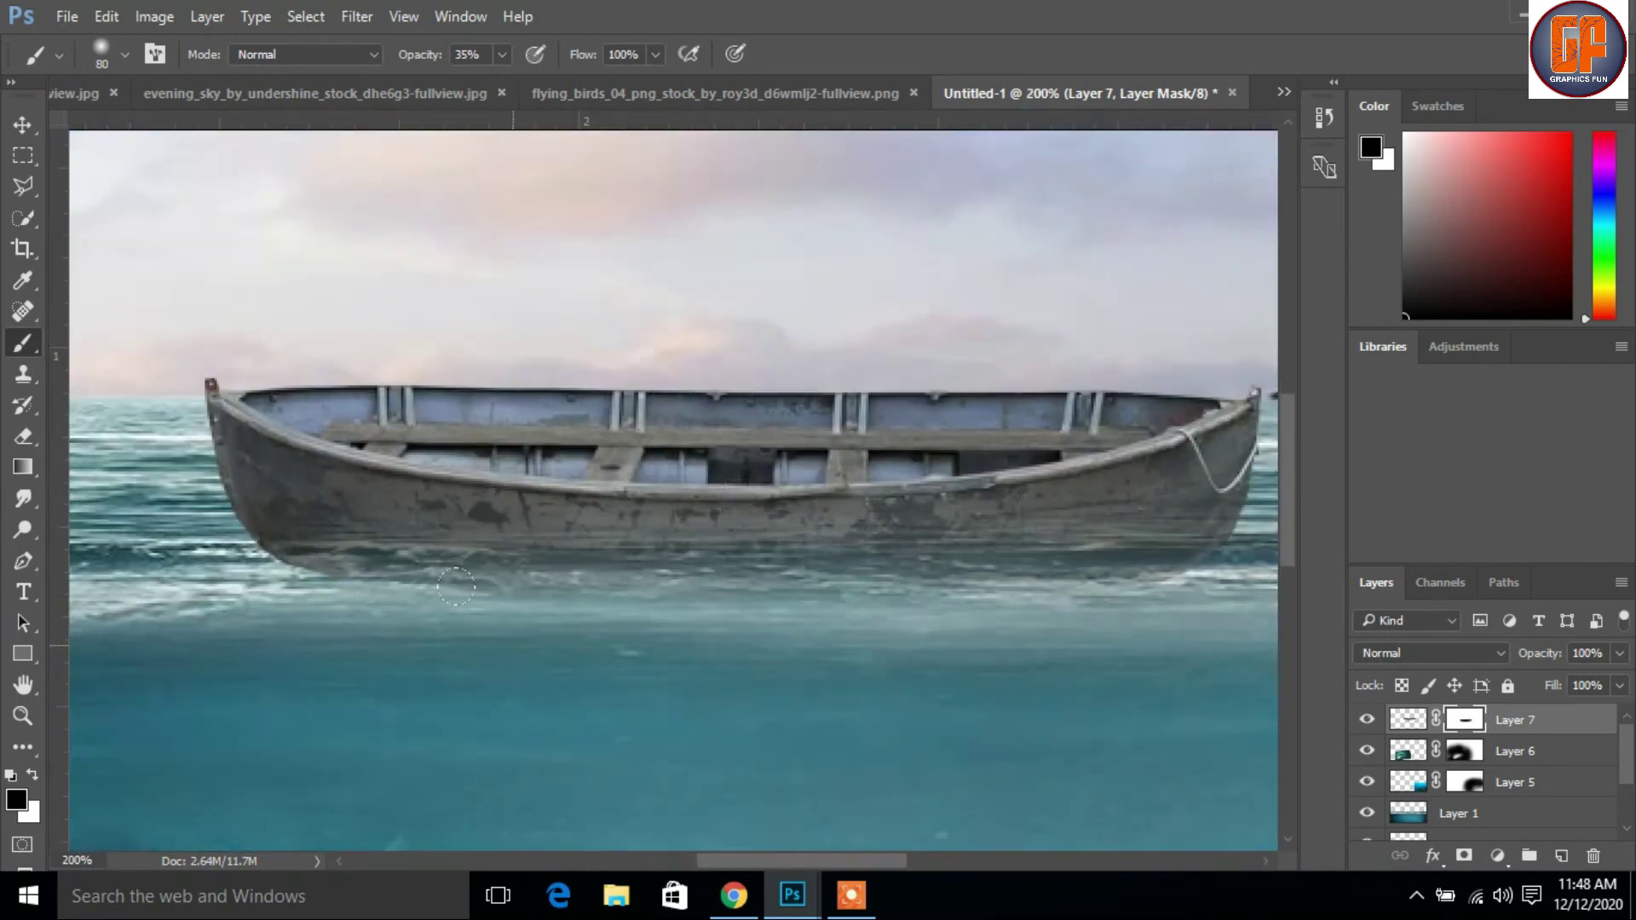
{"action": "left_click_drag", "start_coordinate": [381, 564], "coordinate": [183, 585]}
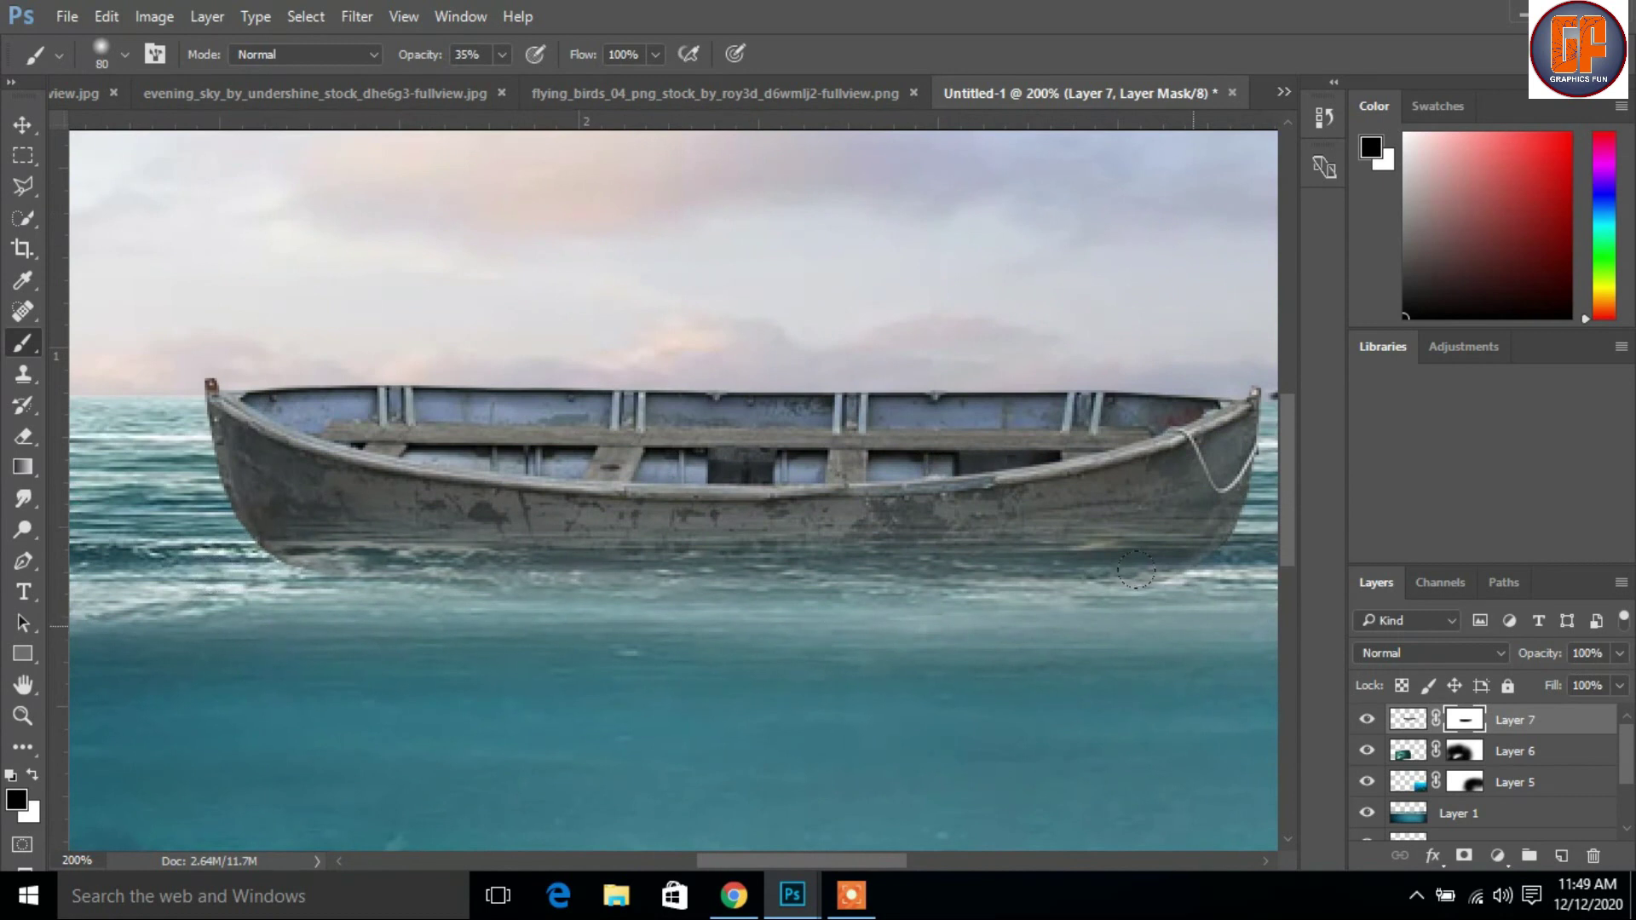
{"action": "left_click_drag", "start_coordinate": [1161, 629], "coordinate": [937, 605]}
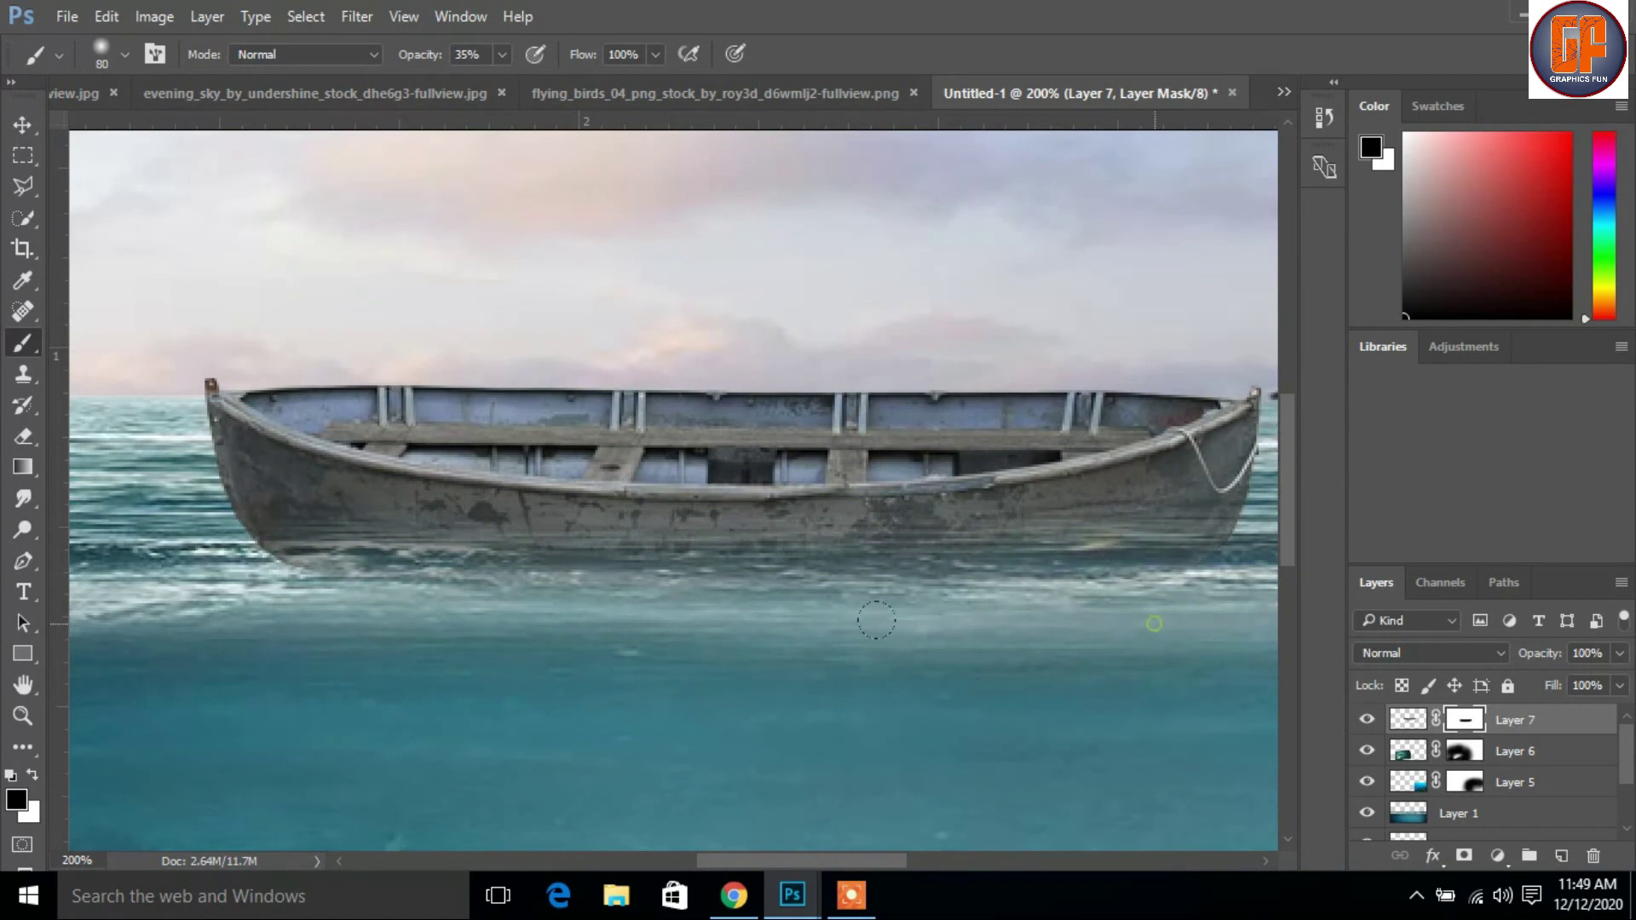
{"action": "left_click_drag", "start_coordinate": [251, 545], "coordinate": [288, 591]}
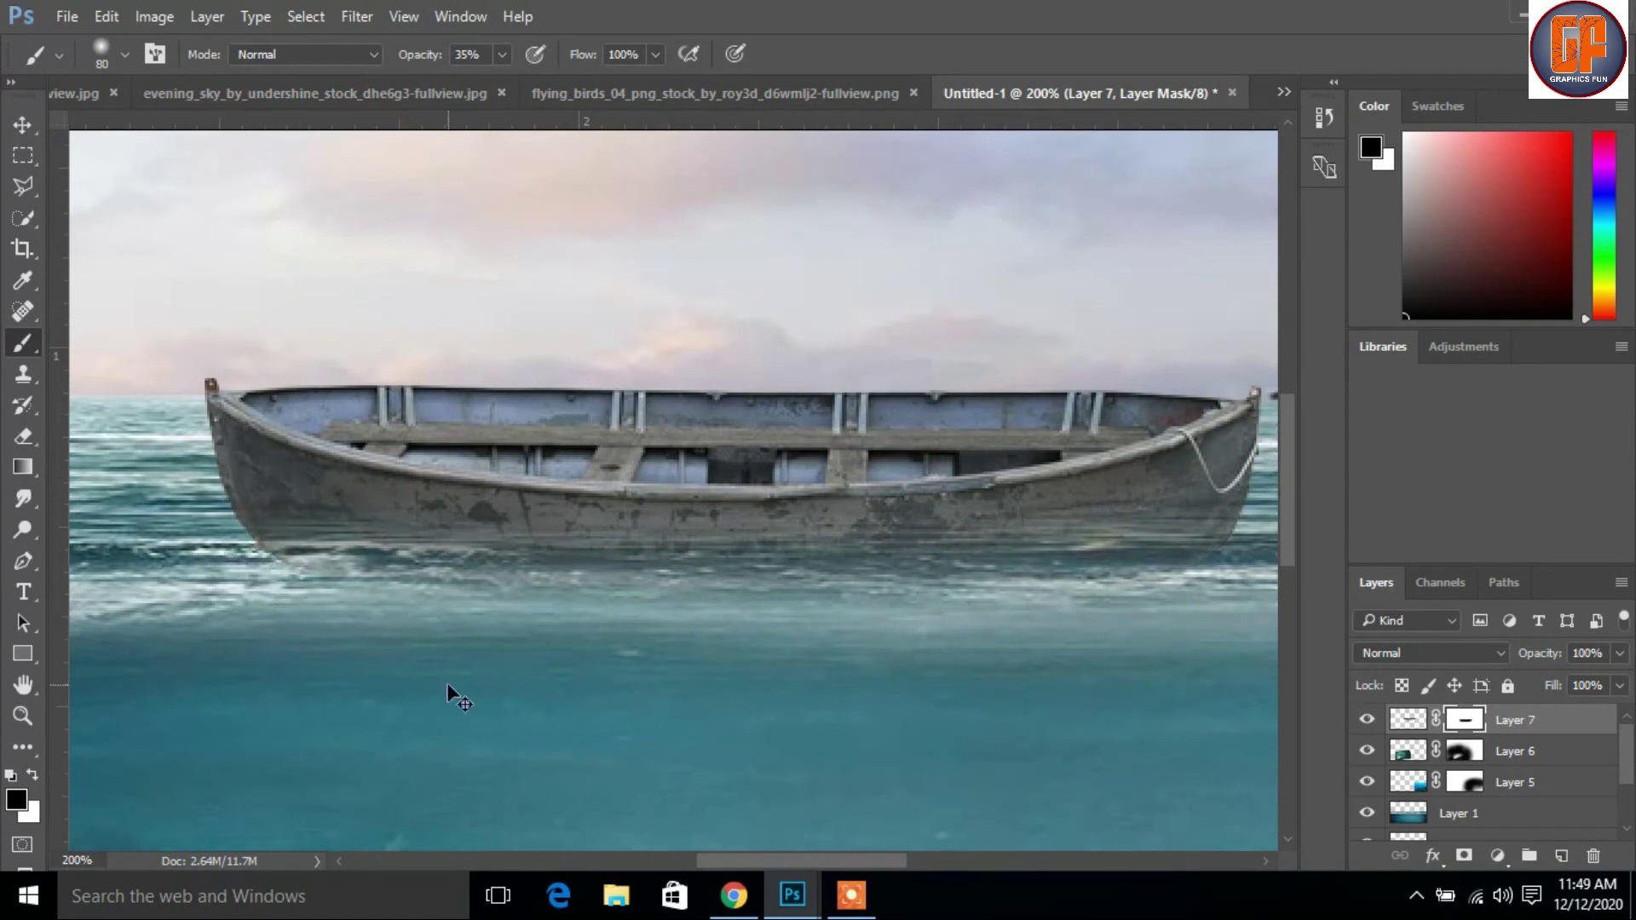
{"action": "key", "text": "ctrl+minus"}
{"action": "key", "text": "ctrl+minus"}
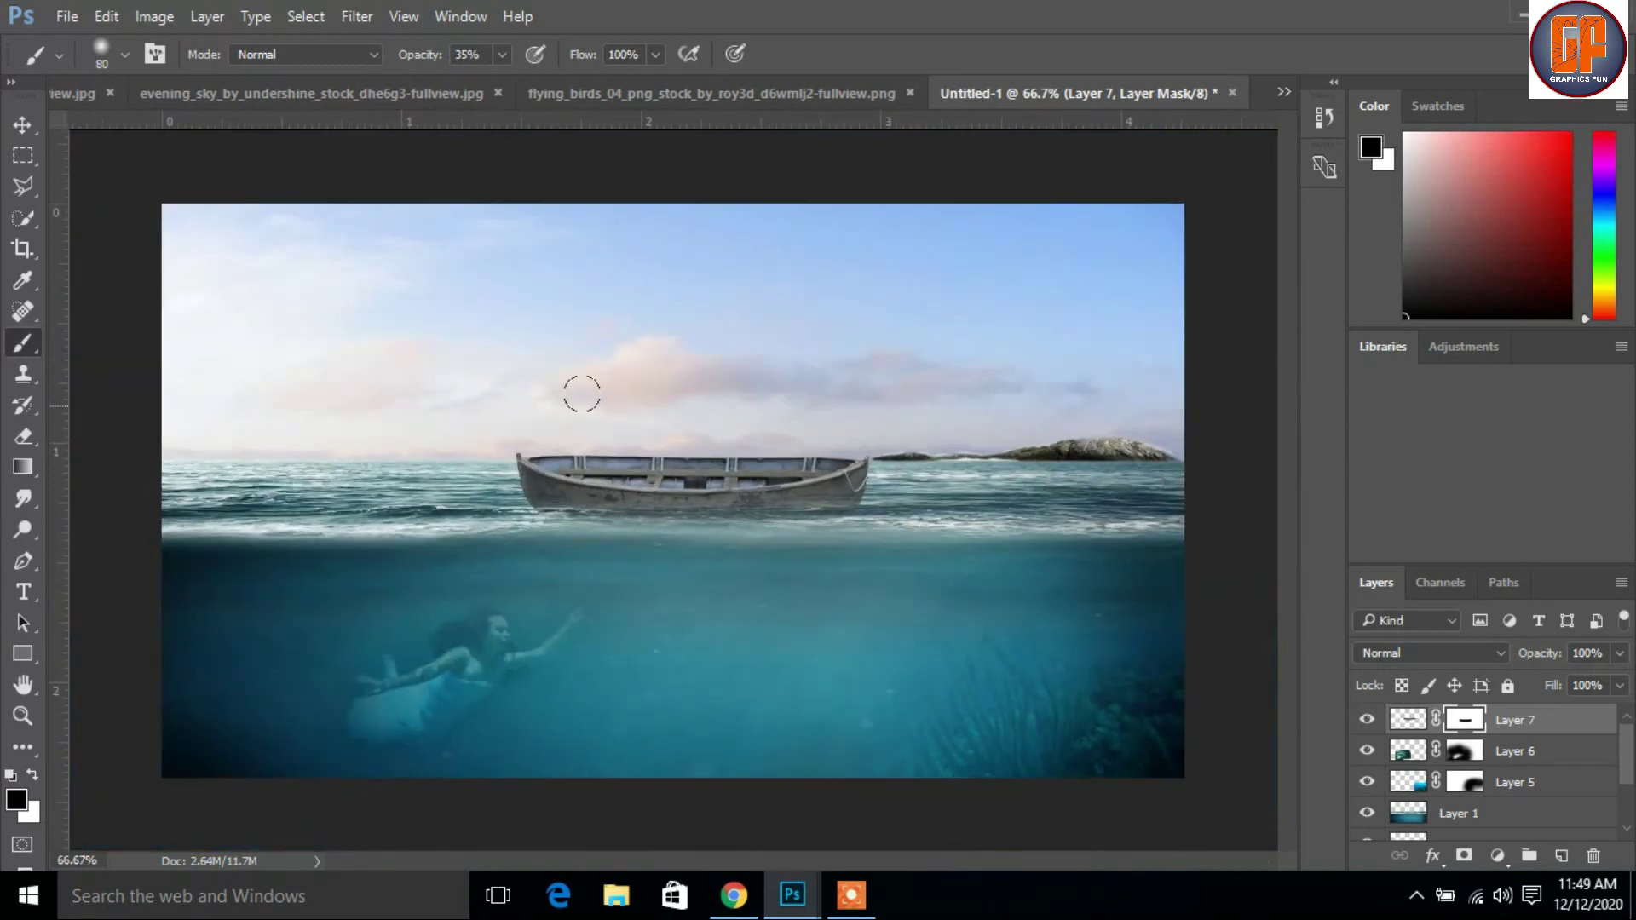
{"action": "left_click", "coordinate": [22, 125]}
{"action": "left_click_drag", "start_coordinate": [733, 512], "coordinate": [706, 501]}
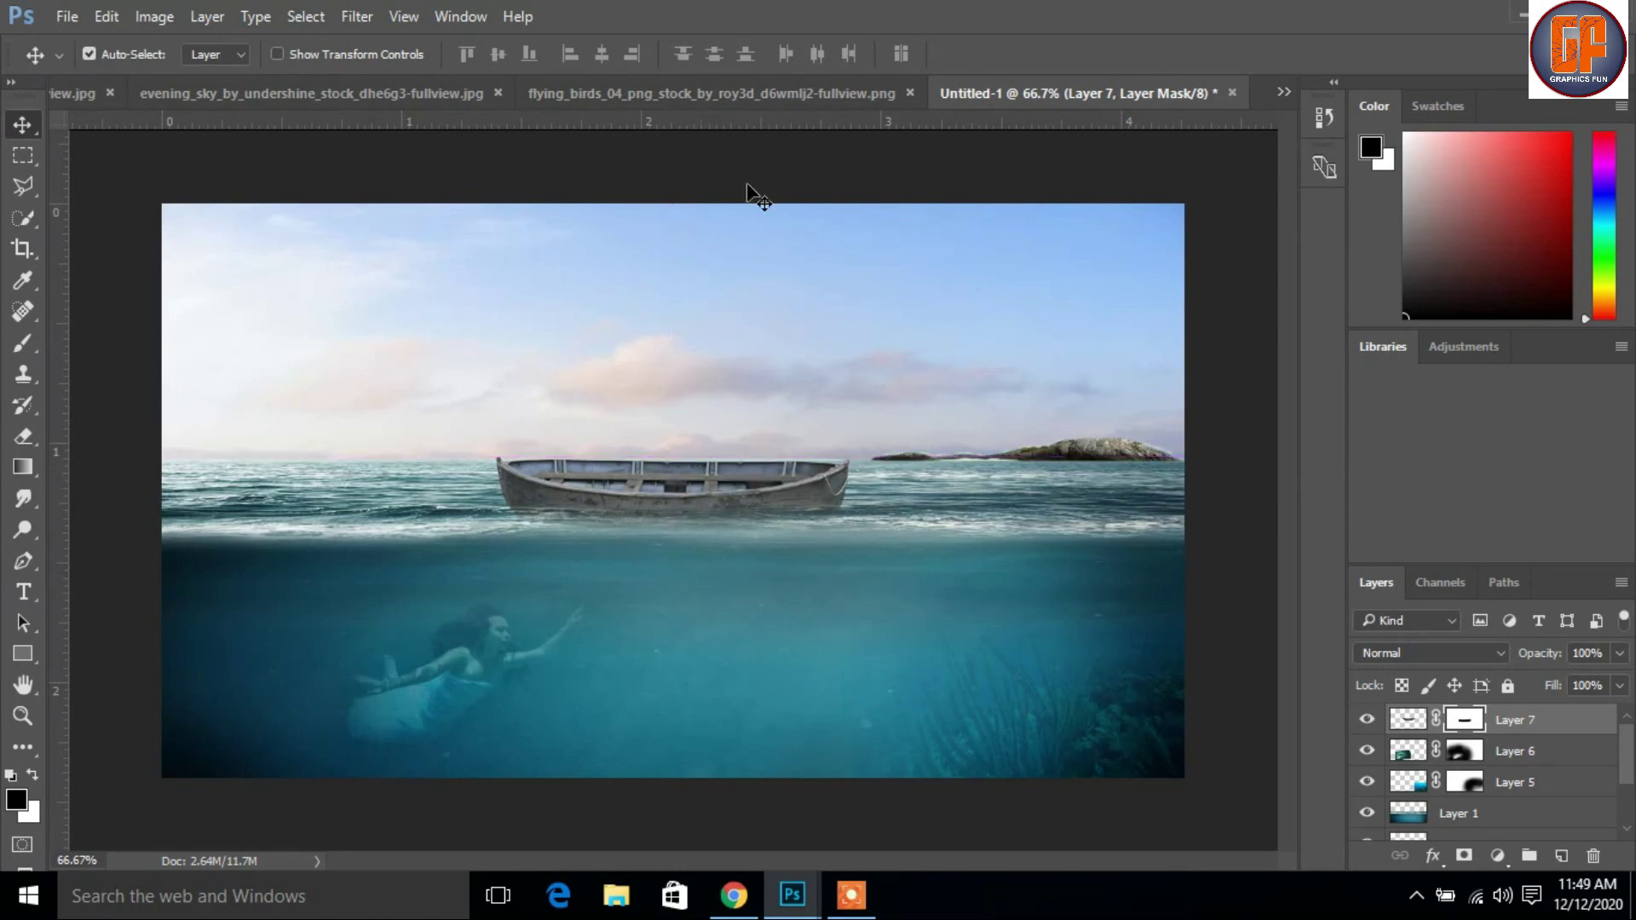
Step: Copy the red-haired woman in the white dress from isla13_by_faestock_d346nex-fullview.jpg into Untitled-1
{"action": "left_click", "coordinate": [1284, 92]}
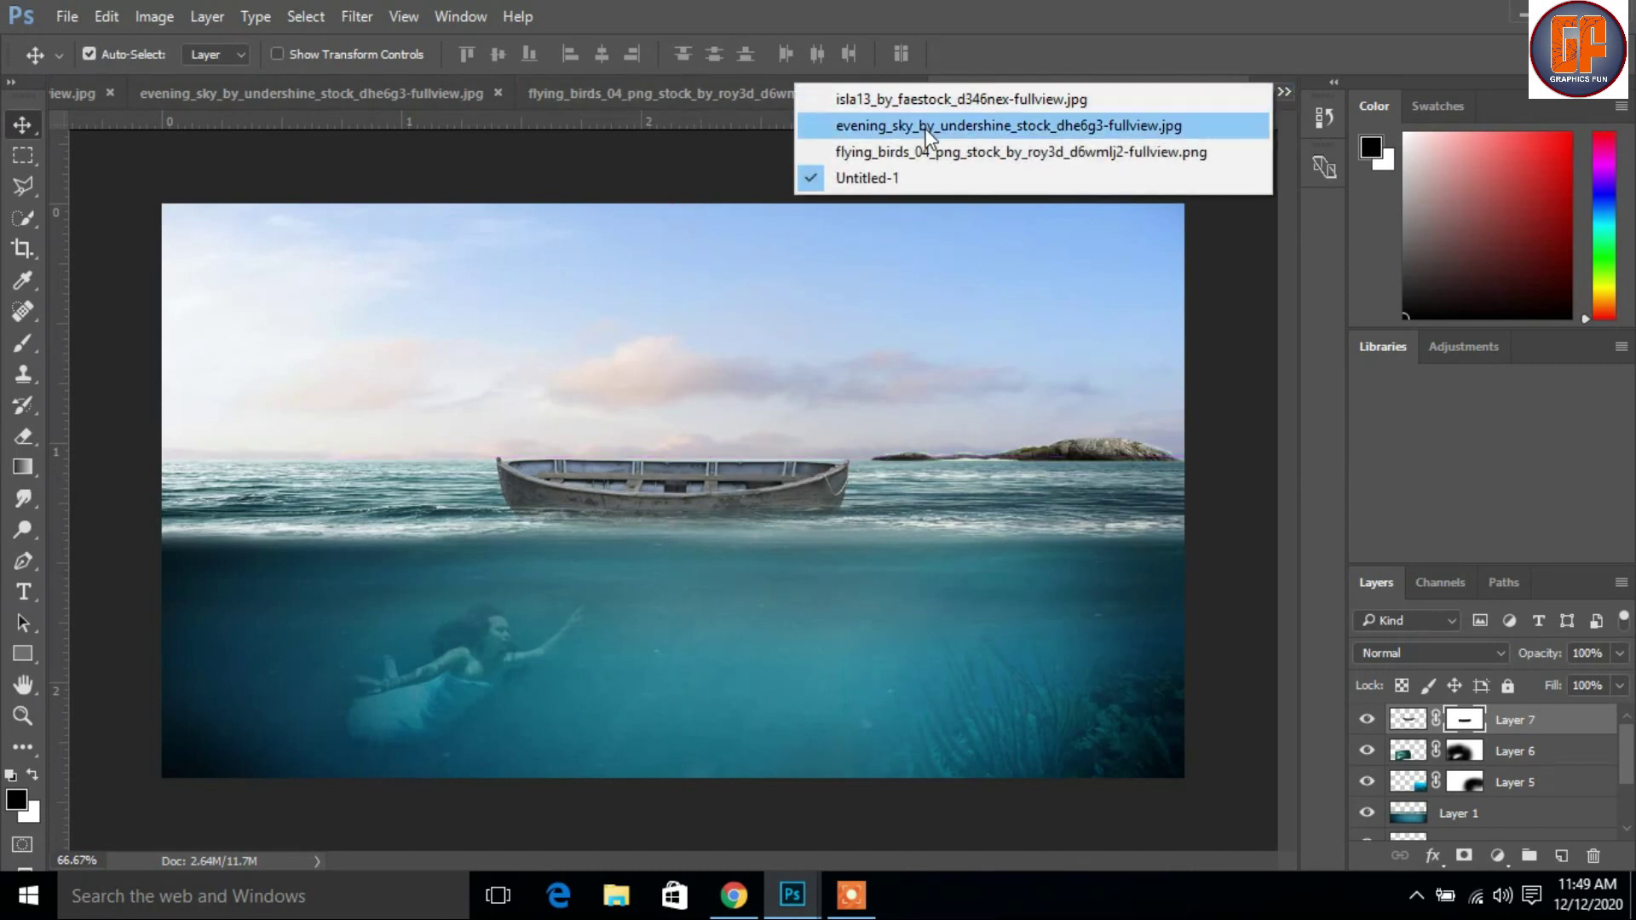
{"action": "left_click", "coordinate": [905, 102]}
{"action": "left_click_drag", "start_coordinate": [376, 104], "coordinate": [938, 174]}
{"action": "left_click_drag", "start_coordinate": [835, 426], "coordinate": [692, 468]}
{"action": "left_click", "coordinate": [905, 171]}
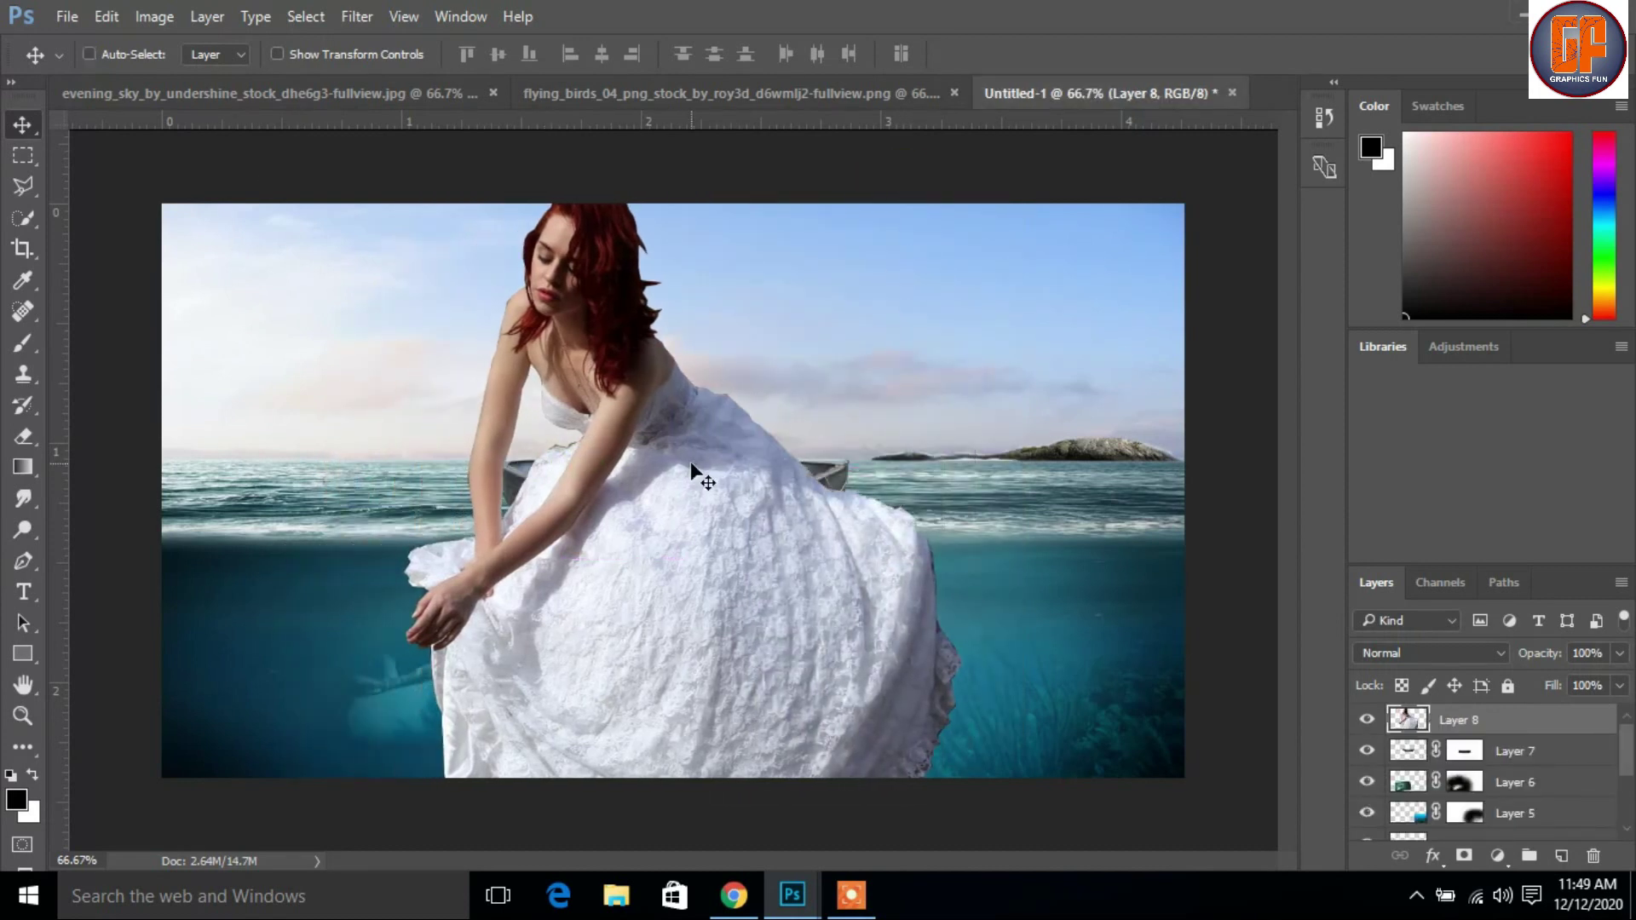
Step: Scale the red-haired woman to about 21%, place her seated at the middle of the boat, and apply the transform
{"action": "key", "text": "ctrl+t"}
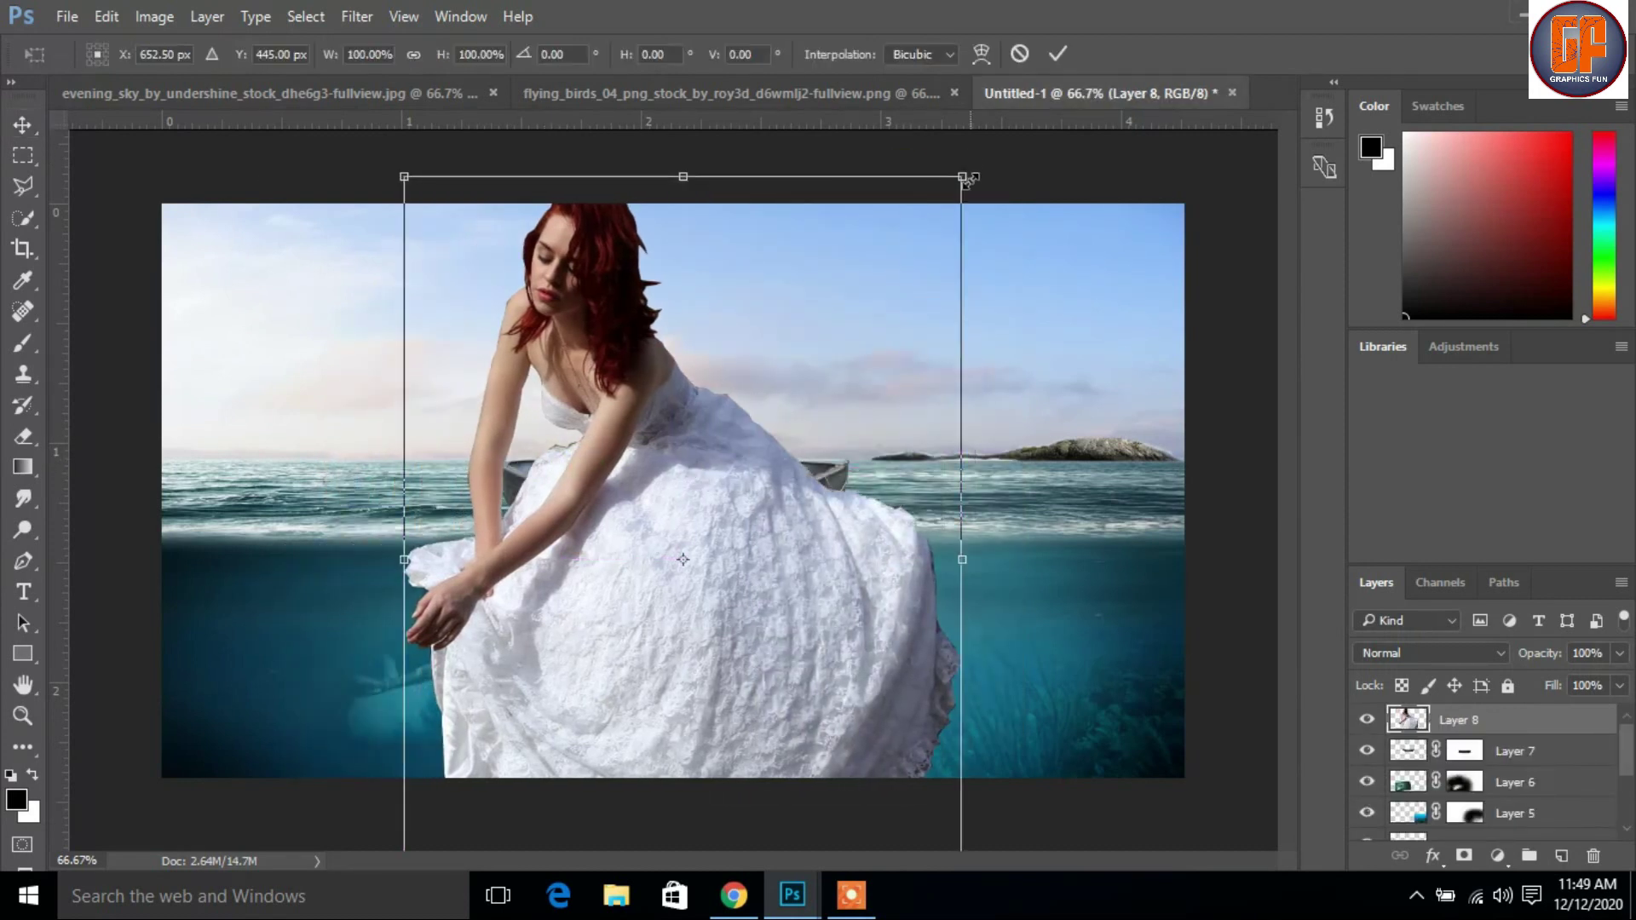
{"action": "left_click_drag", "start_coordinate": [961, 181], "coordinate": [681, 411]}
{"action": "left_click_drag", "start_coordinate": [695, 605], "coordinate": [700, 531]}
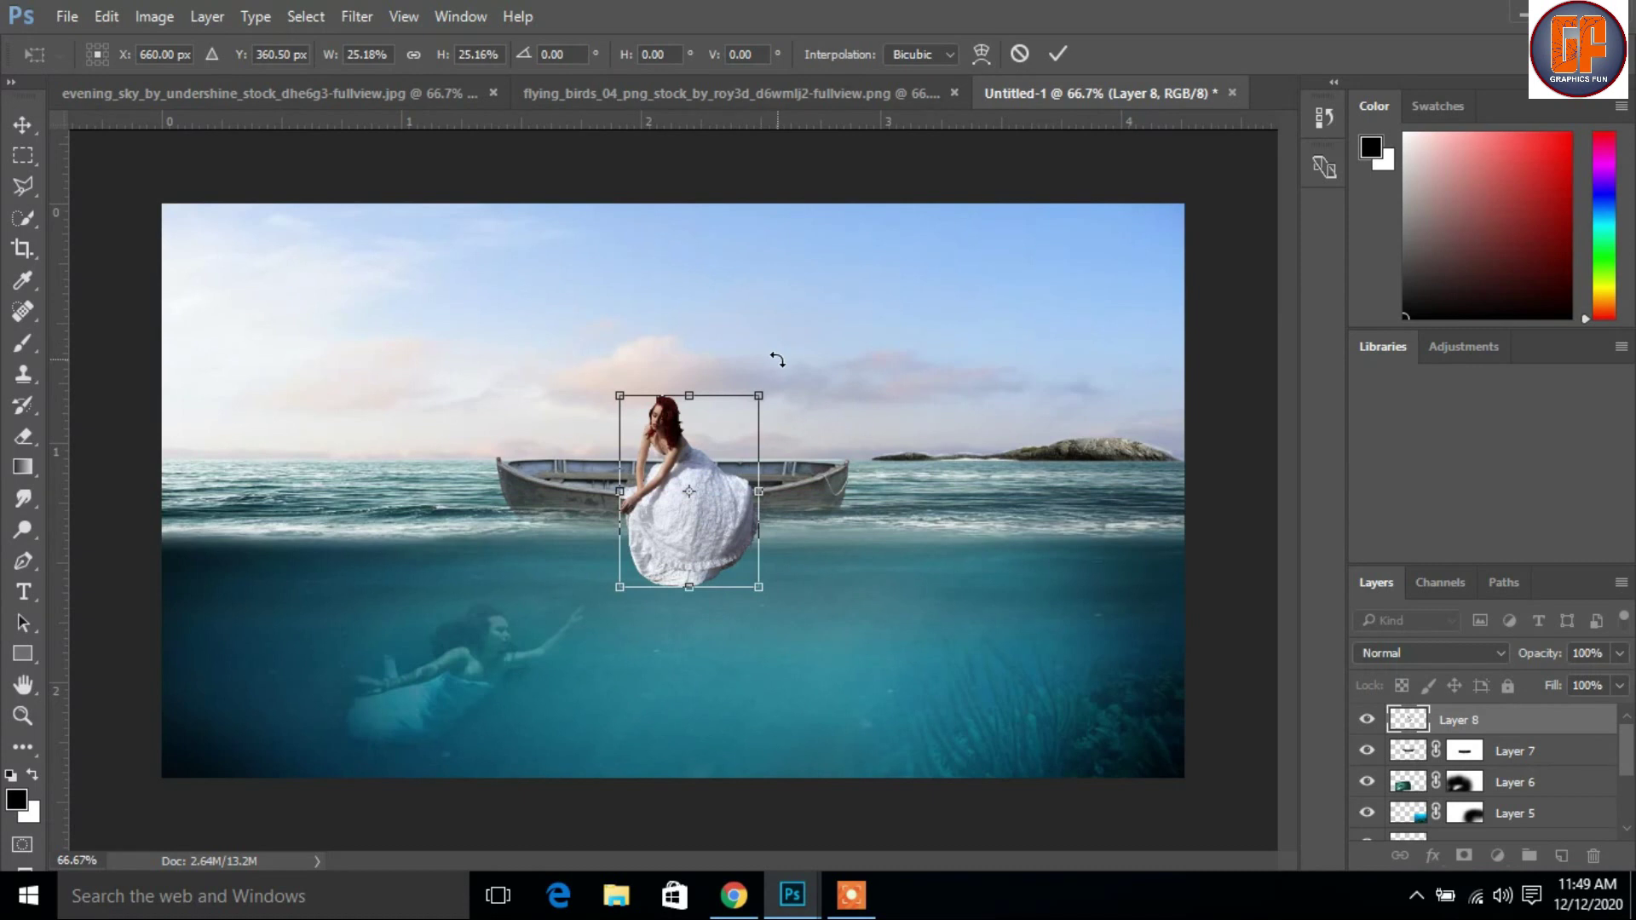
{"action": "left_click_drag", "start_coordinate": [755, 393], "coordinate": [742, 403]}
{"action": "left_click_drag", "start_coordinate": [721, 543], "coordinate": [701, 518]}
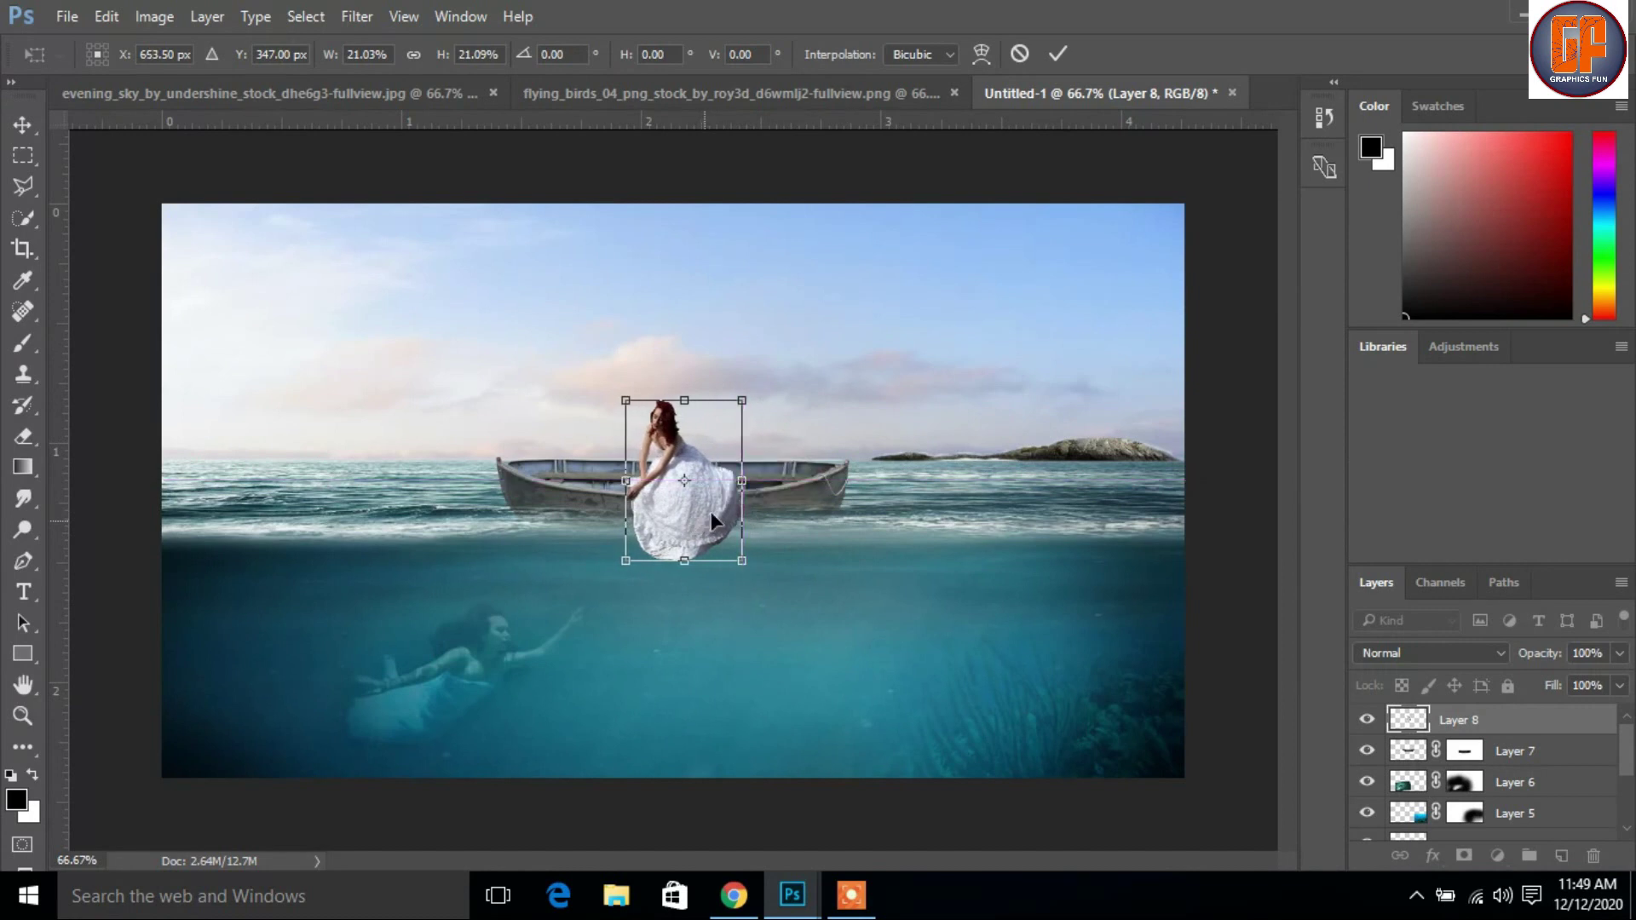
{"action": "left_click", "coordinate": [1055, 55]}
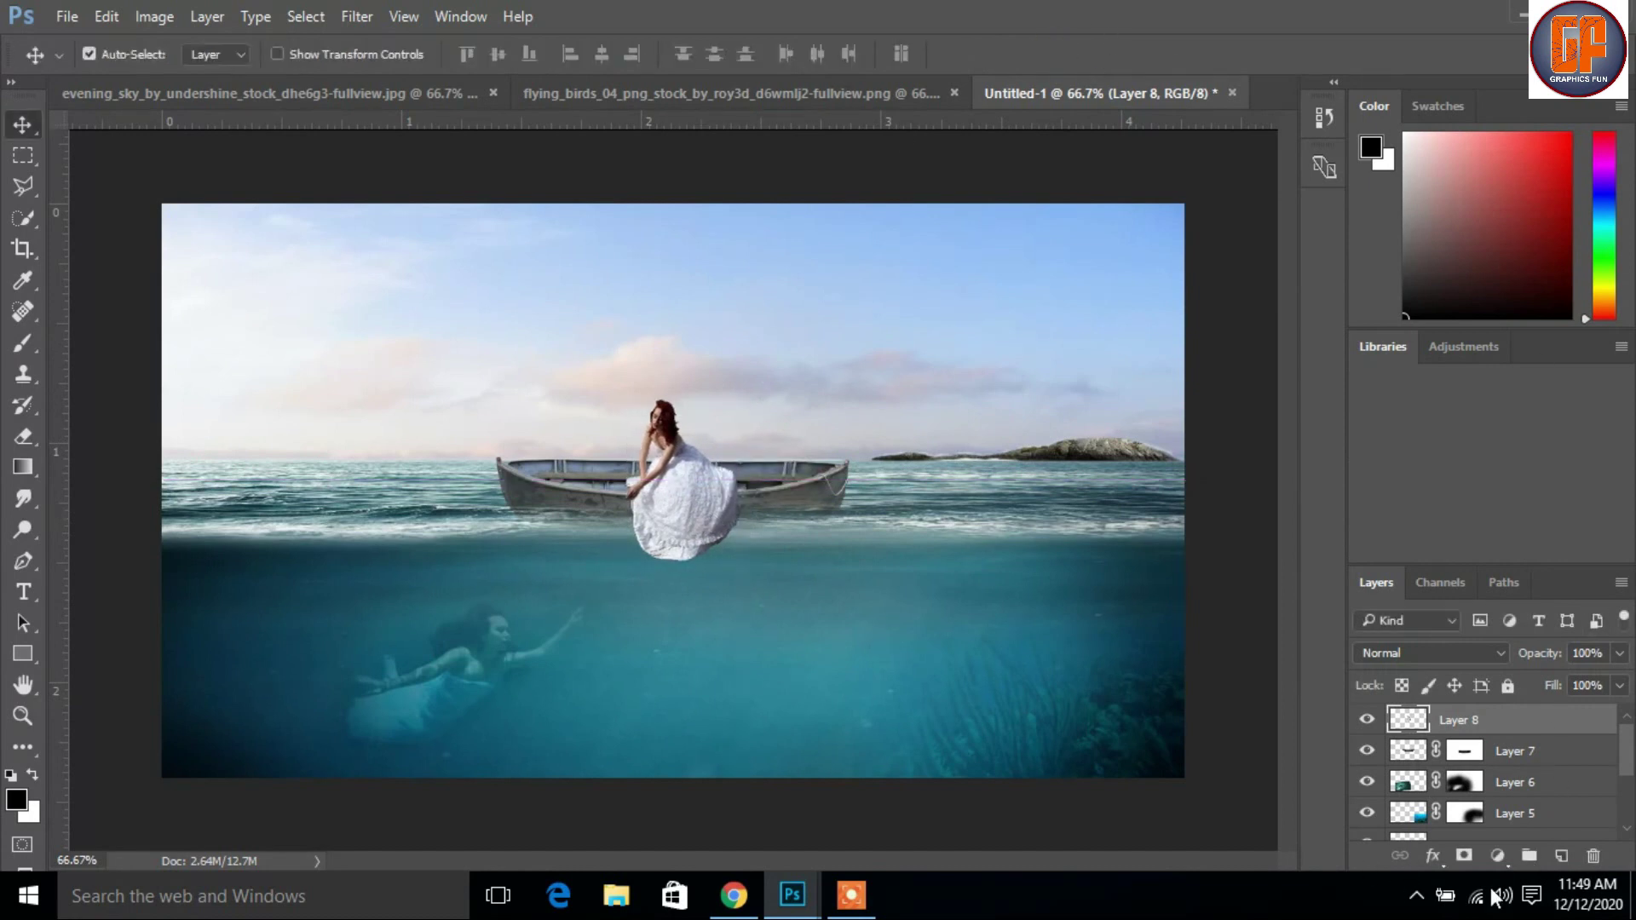
Step: Add a layer mask to the seated woman's layer and hide the dress below the boat's waterline with a black brush at 35% opacity
{"action": "left_click", "coordinate": [1463, 856]}
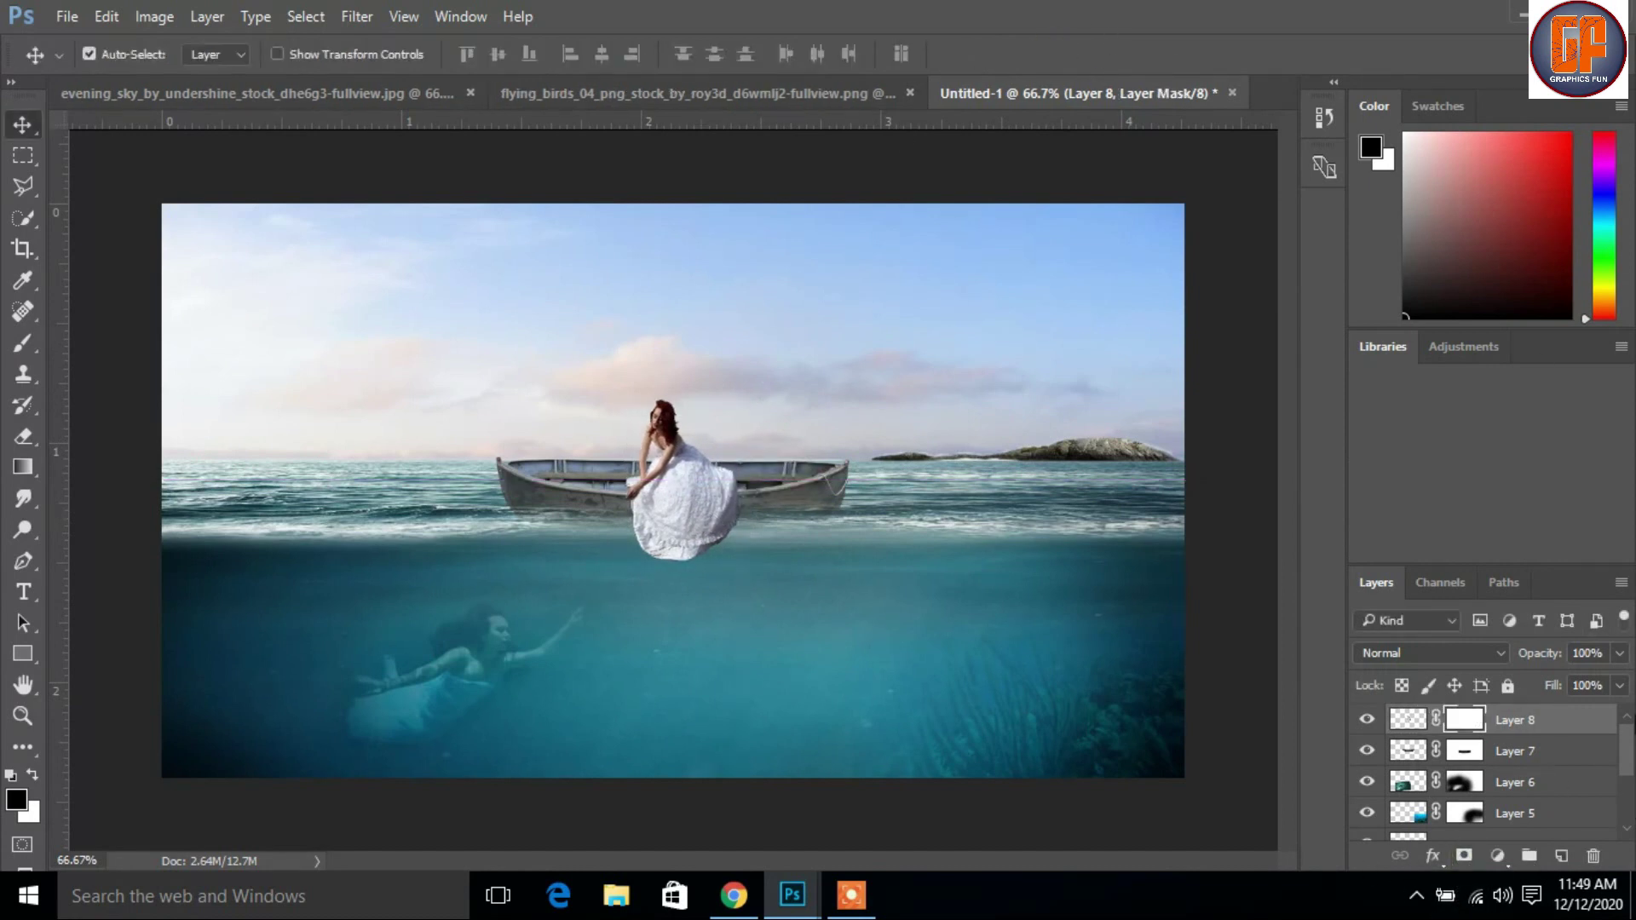
{"action": "left_click", "coordinate": [19, 342]}
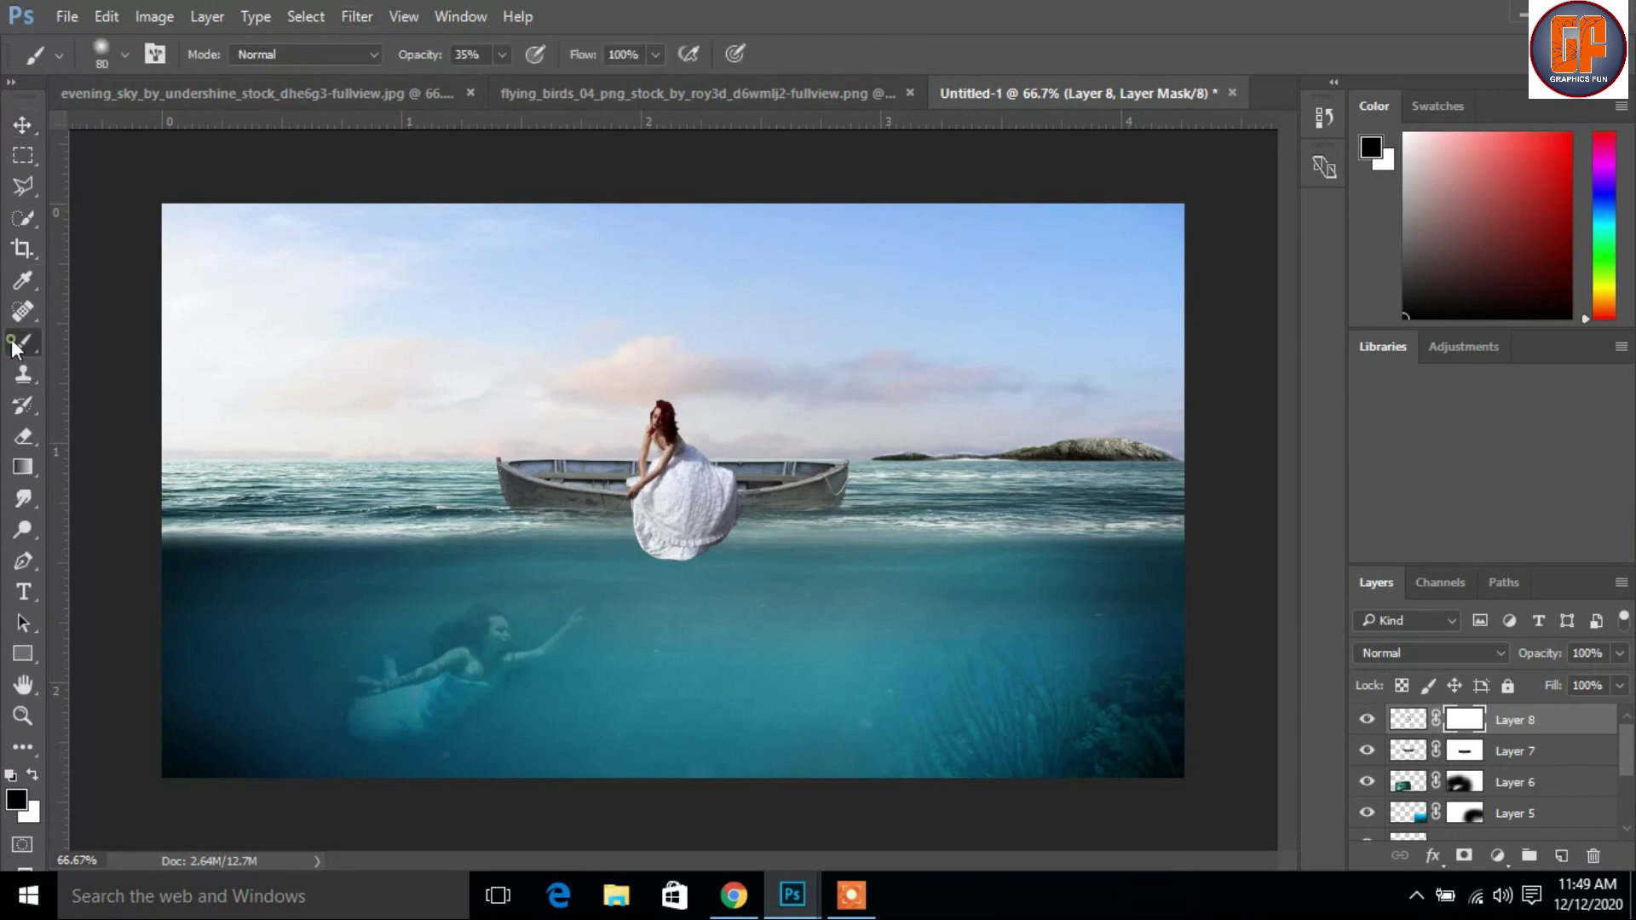
{"action": "mouse_move", "coordinate": [682, 541]}
{"action": "left_mouse_down"}
{"action": "mouse_move", "coordinate": [694, 554]}
{"action": "mouse_move", "coordinate": [626, 546]}
{"action": "mouse_move", "coordinate": [732, 538]}
{"action": "mouse_move", "coordinate": [629, 535]}
{"action": "left_mouse_up"}
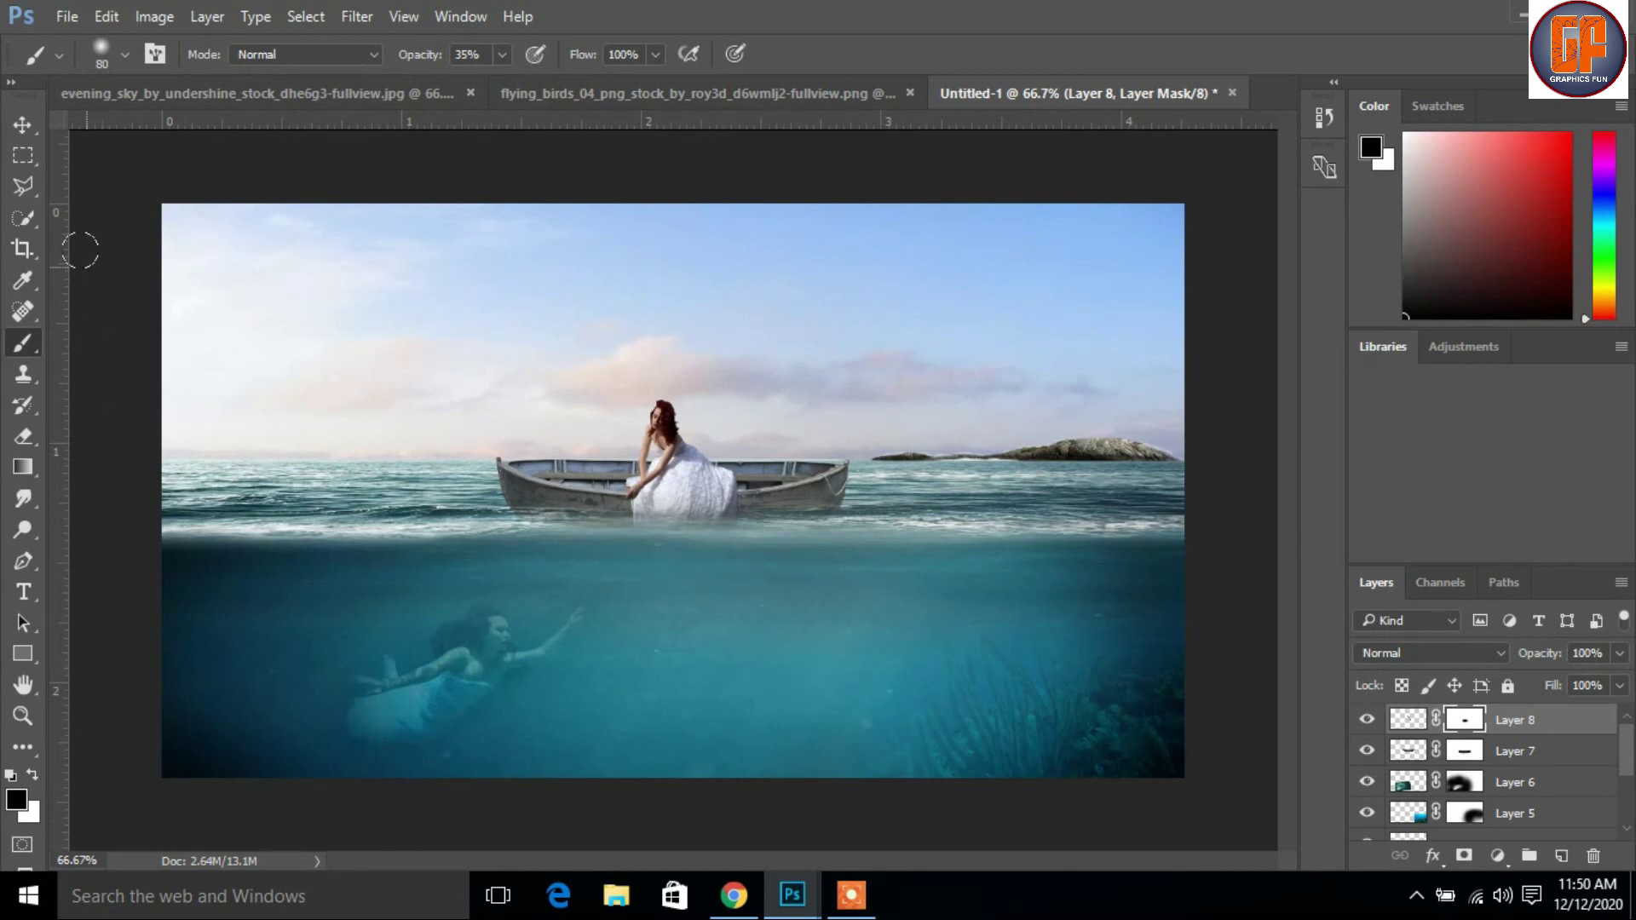
{"action": "left_click", "coordinate": [25, 126]}
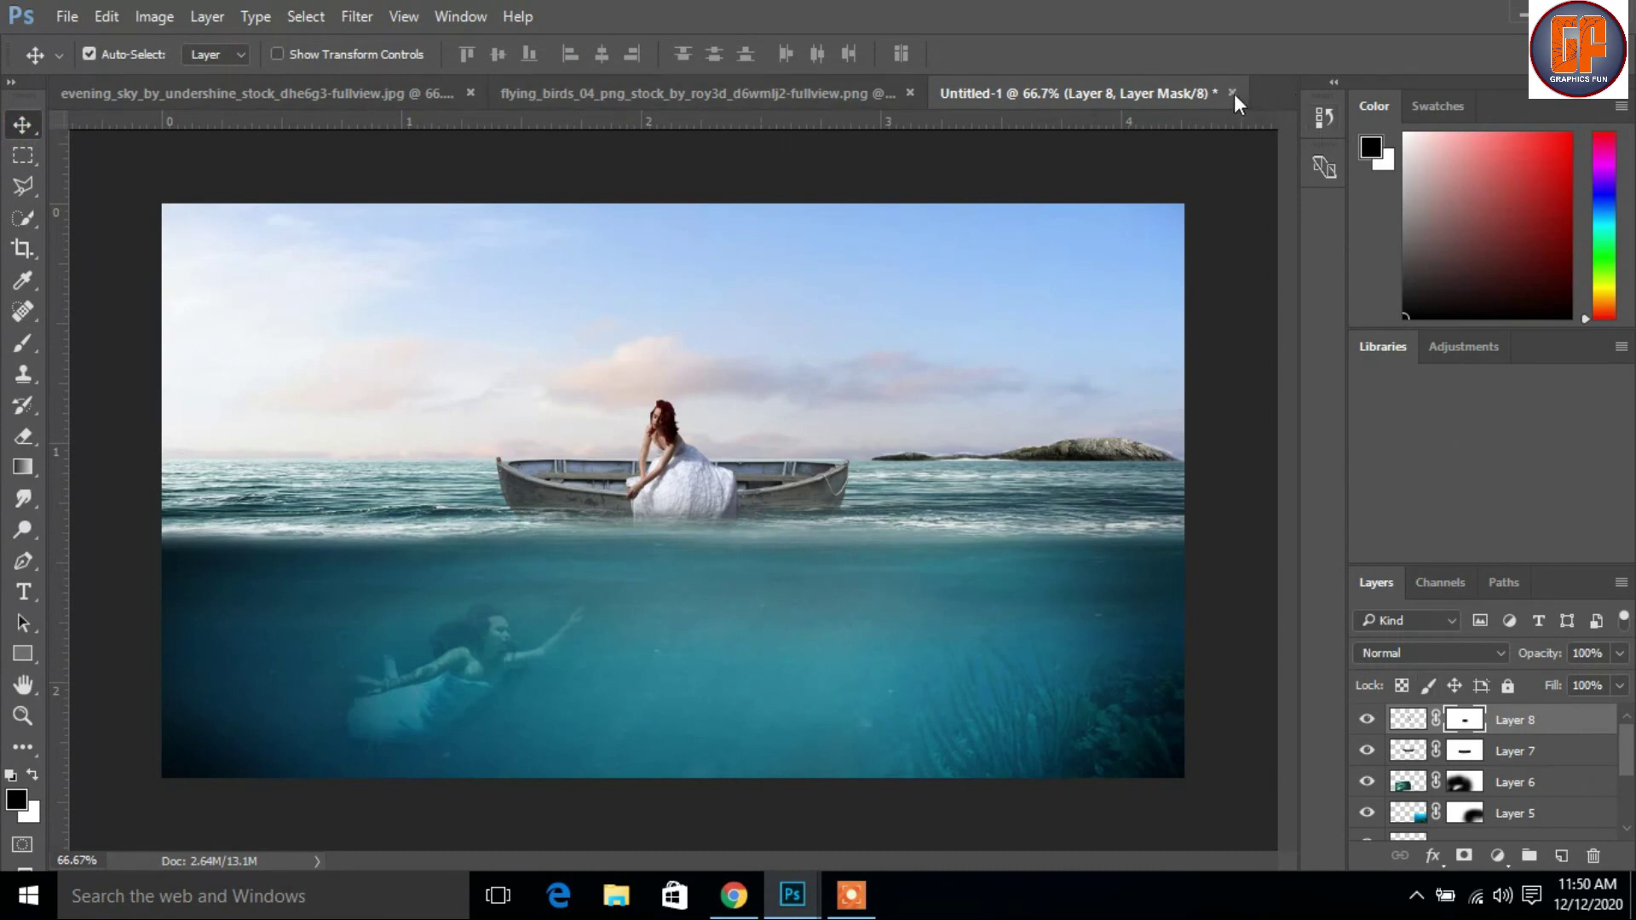
Step: Add a new layer above the seated woman and paint a faint black stroke in the sky's upper-left corner with the brush at 15% opacity
{"action": "left_click", "coordinate": [1561, 856]}
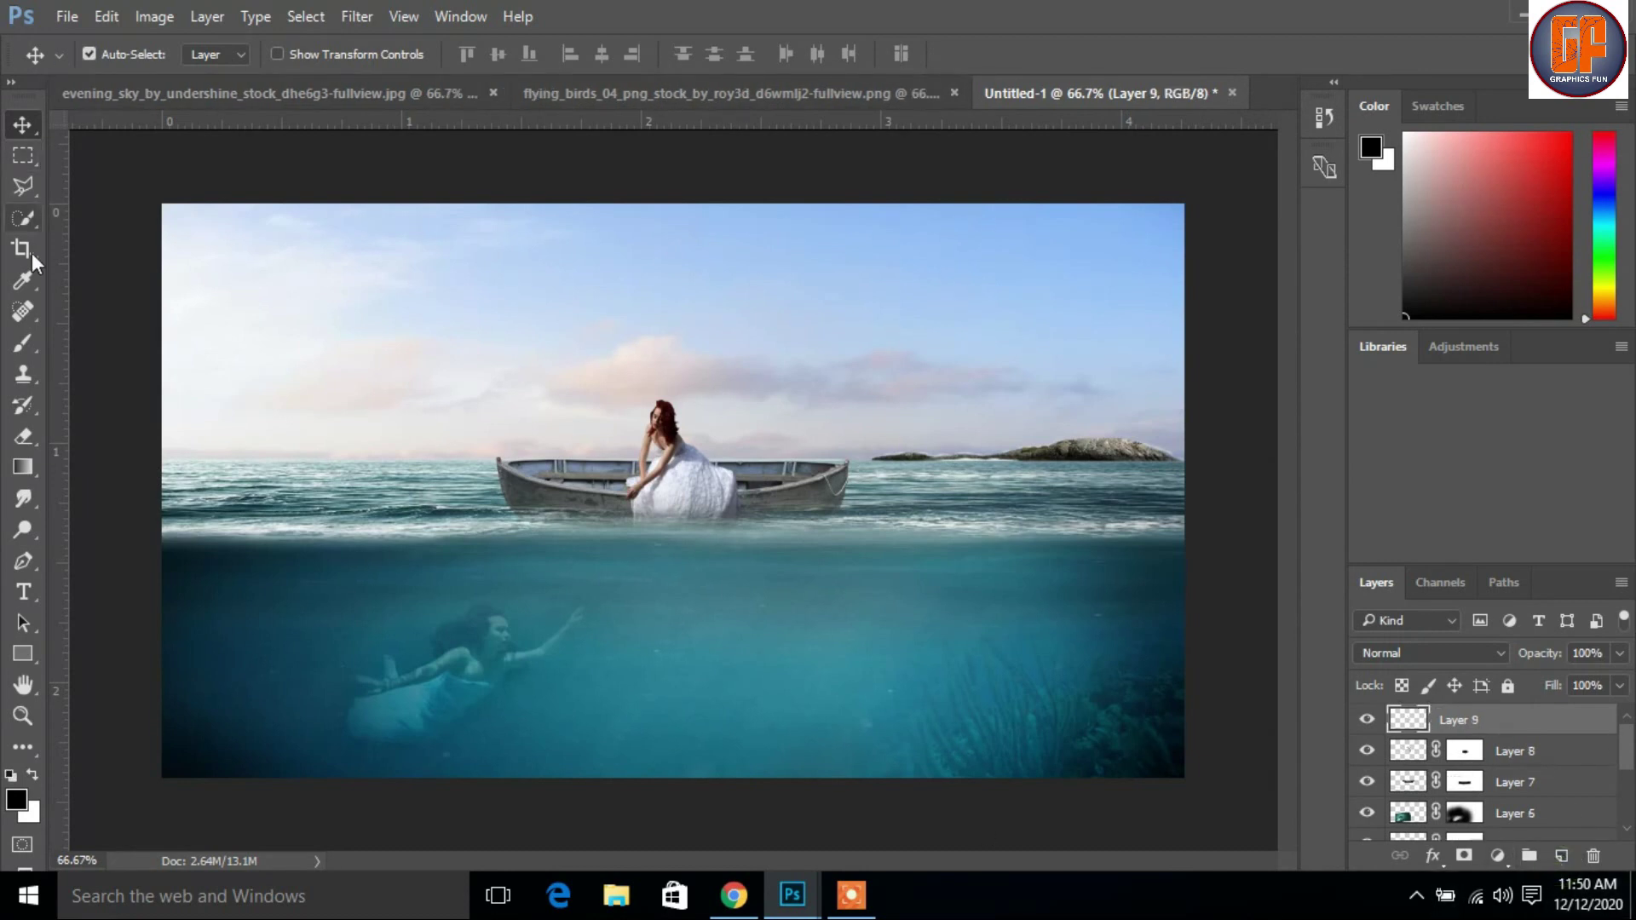
{"action": "left_click", "coordinate": [24, 345]}
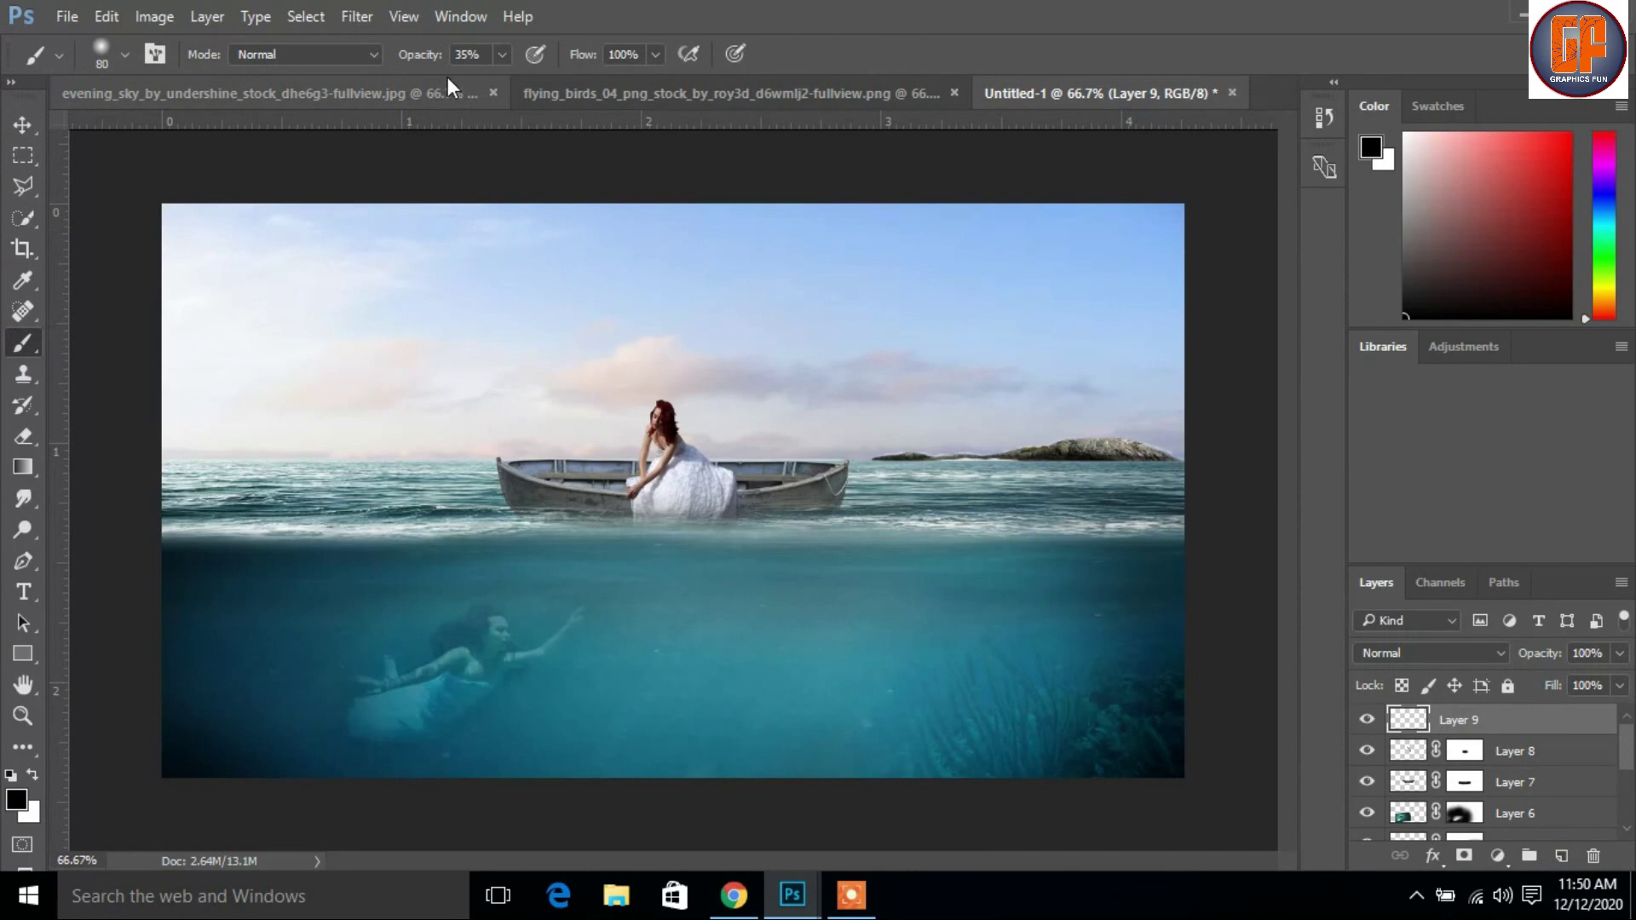
{"action": "left_click", "coordinate": [502, 55]}
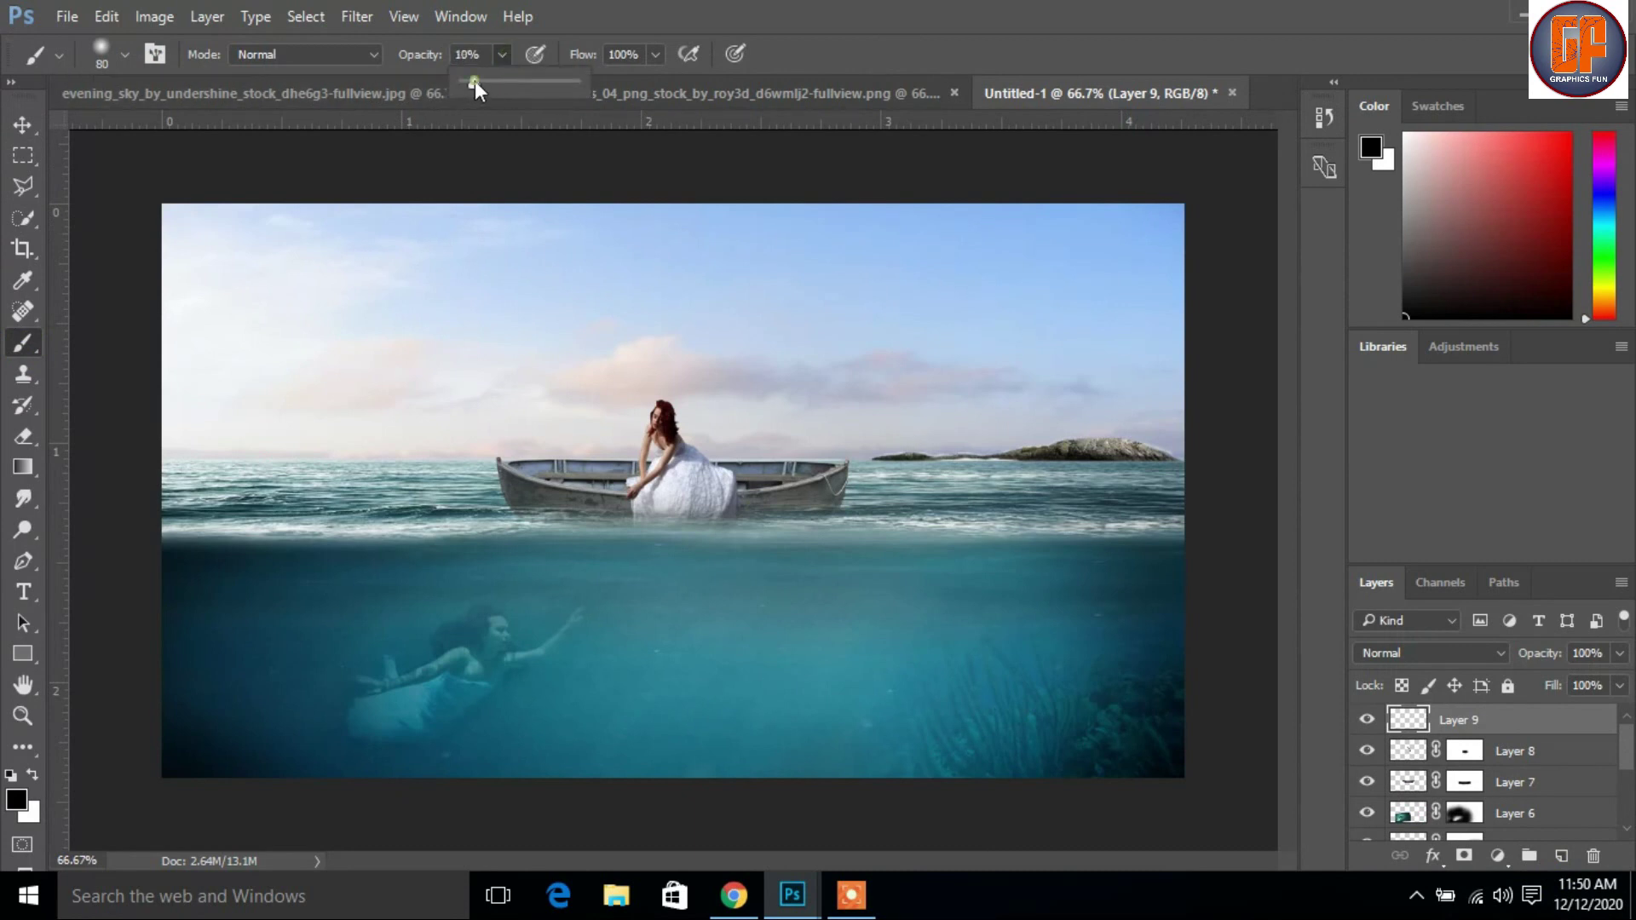
{"action": "left_click_drag", "start_coordinate": [480, 84], "coordinate": [487, 83]}
{"action": "left_click", "coordinate": [501, 54]}
{"action": "left_click_drag", "start_coordinate": [239, 203], "coordinate": [205, 200]}
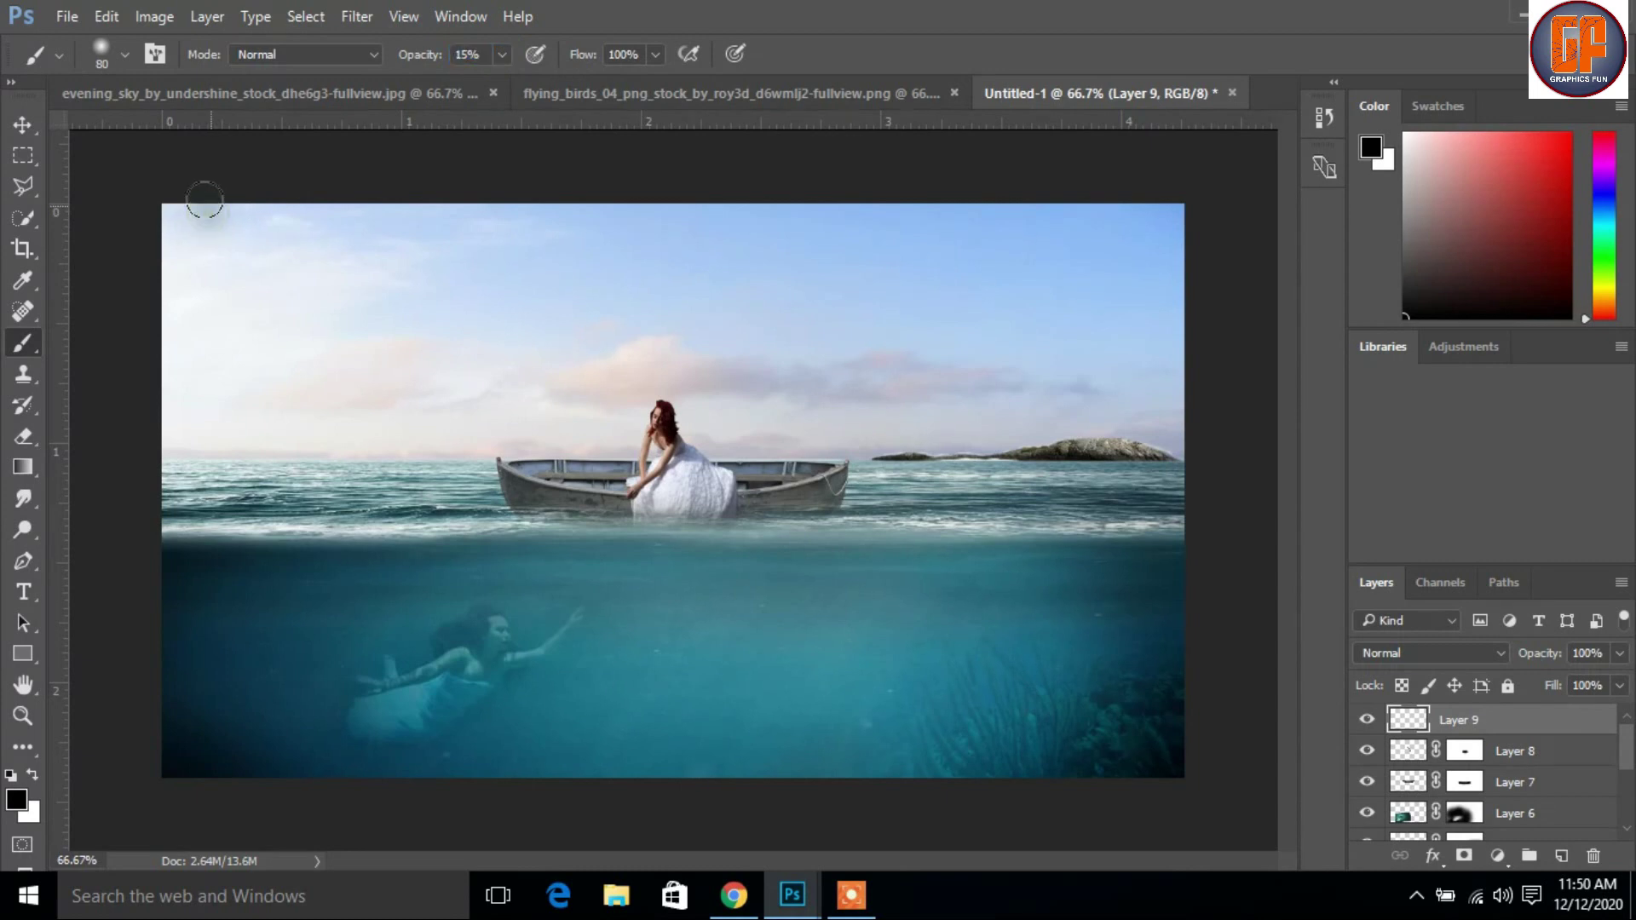
Step: Enlarge the brush to 400 px and darken the whole sky, sea and underwater area with soft black strokes
{"action": "key", "text": "bracketright"}
{"action": "key", "text": "bracketright"}
{"action": "key", "text": "bracketright"}
{"action": "key", "text": "bracketright"}
{"action": "key", "text": "bracketleft"}
{"action": "key", "text": "bracketleft"}
{"action": "mouse_move", "coordinate": [221, 307]}
{"action": "left_mouse_down"}
{"action": "mouse_move", "coordinate": [1071, 347]}
{"action": "mouse_move", "coordinate": [790, 496]}
{"action": "mouse_move", "coordinate": [277, 465]}
{"action": "left_mouse_up"}
{"action": "mouse_move", "coordinate": [400, 678]}
{"action": "left_mouse_down"}
{"action": "mouse_move", "coordinate": [536, 677]}
{"action": "mouse_move", "coordinate": [958, 564]}
{"action": "left_mouse_up"}
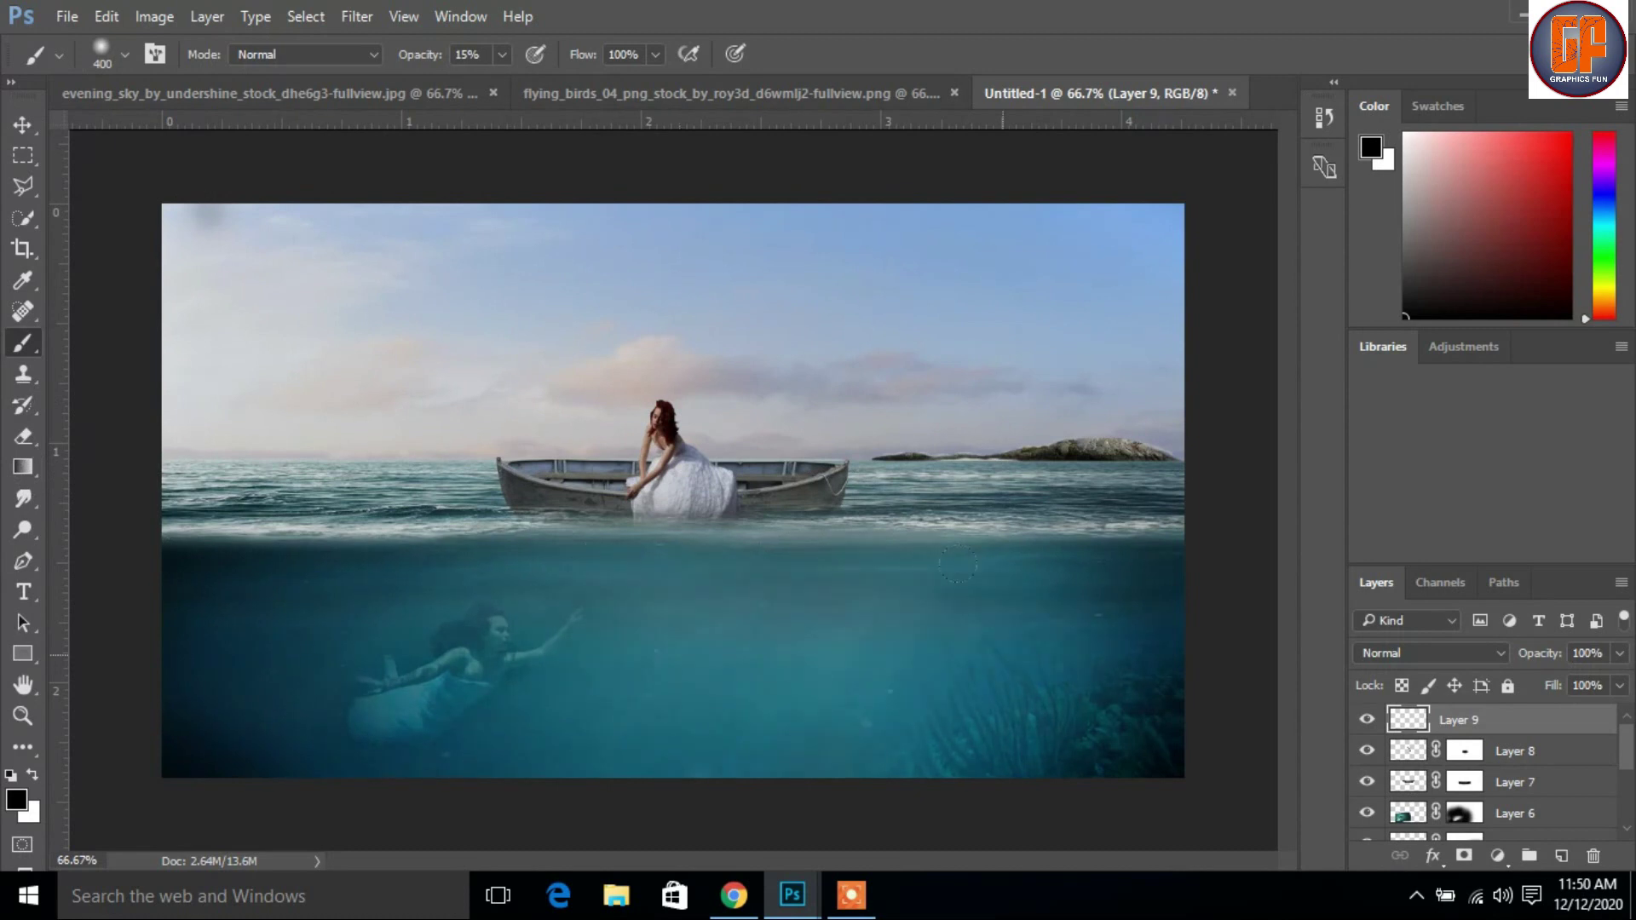
{"action": "mouse_move", "coordinate": [152, 561]}
{"action": "left_mouse_down"}
{"action": "mouse_move", "coordinate": [1155, 767]}
{"action": "mouse_move", "coordinate": [1165, 559]}
{"action": "mouse_move", "coordinate": [409, 691]}
{"action": "mouse_move", "coordinate": [213, 426]}
{"action": "mouse_move", "coordinate": [226, 136]}
{"action": "mouse_move", "coordinate": [1142, 282]}
{"action": "mouse_move", "coordinate": [767, 426]}
{"action": "mouse_move", "coordinate": [217, 443]}
{"action": "left_mouse_up"}
{"action": "mouse_move", "coordinate": [1077, 132]}
{"action": "left_mouse_down"}
{"action": "mouse_move", "coordinate": [1184, 238]}
{"action": "mouse_move", "coordinate": [205, 443]}
{"action": "mouse_move", "coordinate": [1108, 443]}
{"action": "mouse_move", "coordinate": [1040, 621]}
{"action": "mouse_move", "coordinate": [409, 707]}
{"action": "left_mouse_up"}
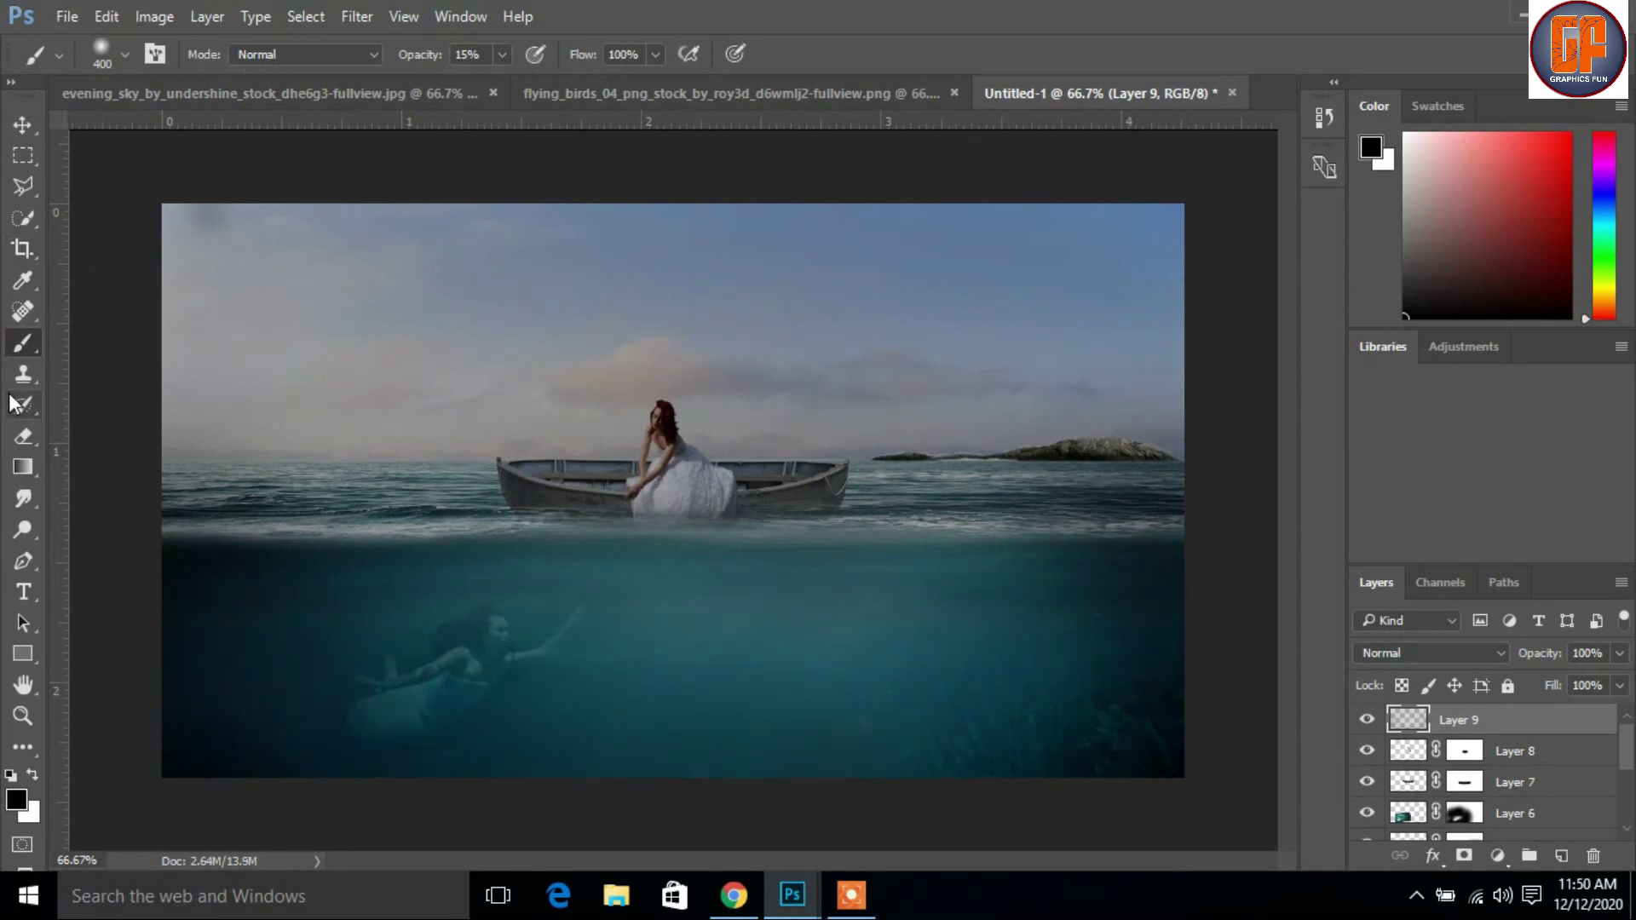
{"action": "left_click", "coordinate": [22, 123]}
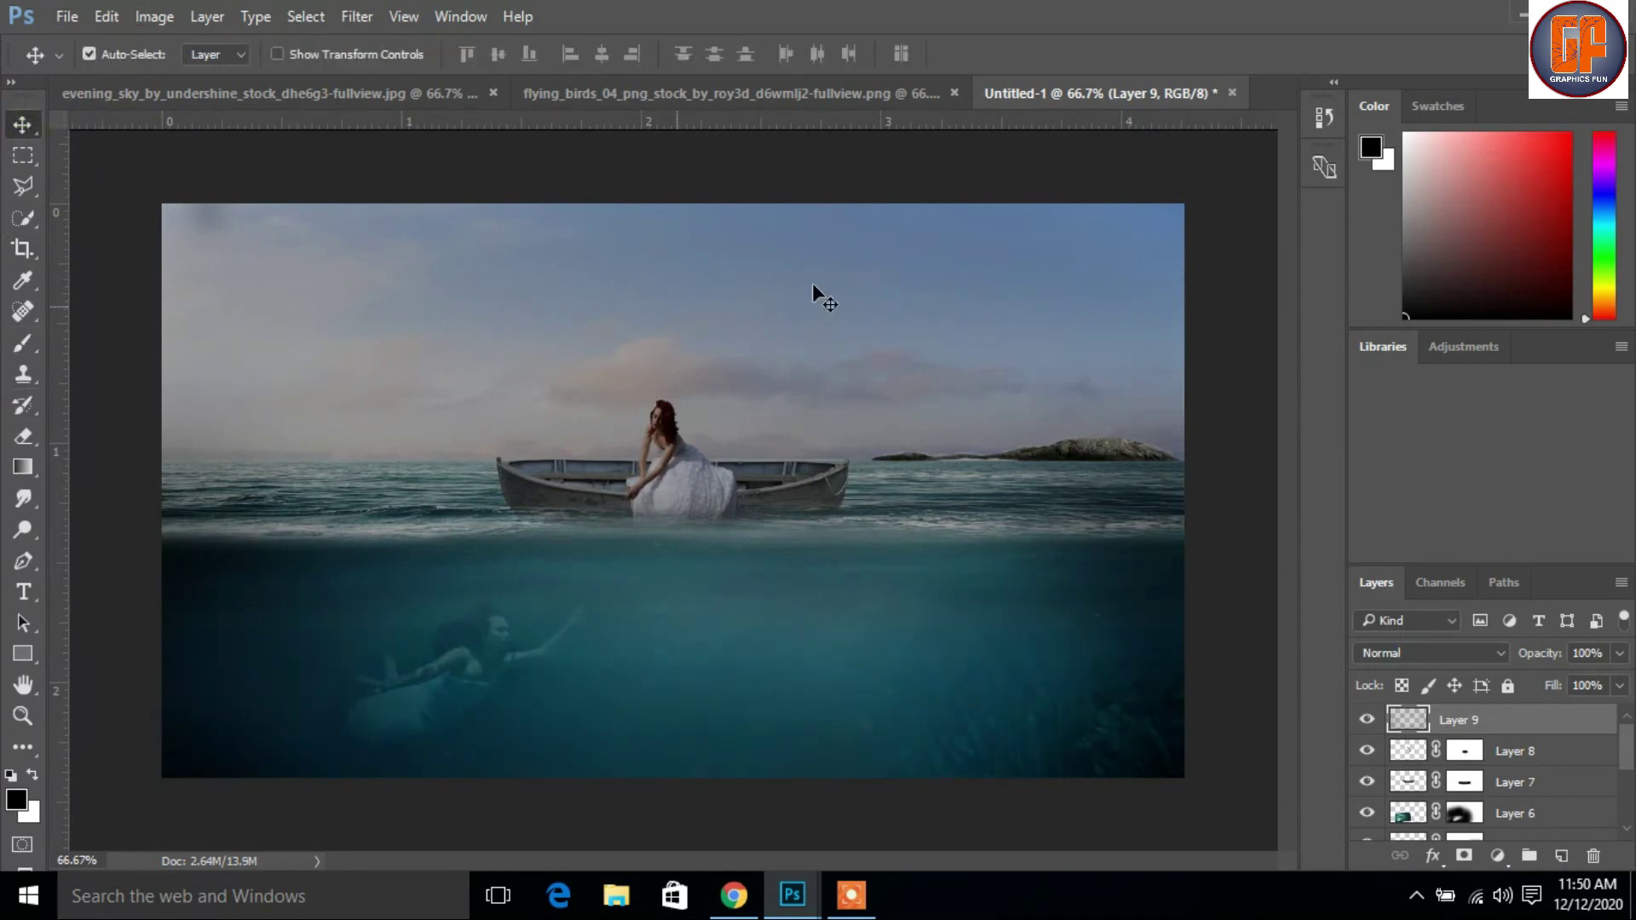
Step: Copy the flock of birds from flying_birds_04_png_stock_by_roy3d_d6wmlj2-fullview.png into Untitled-1 and put the source image away
{"action": "left_click", "coordinate": [796, 90]}
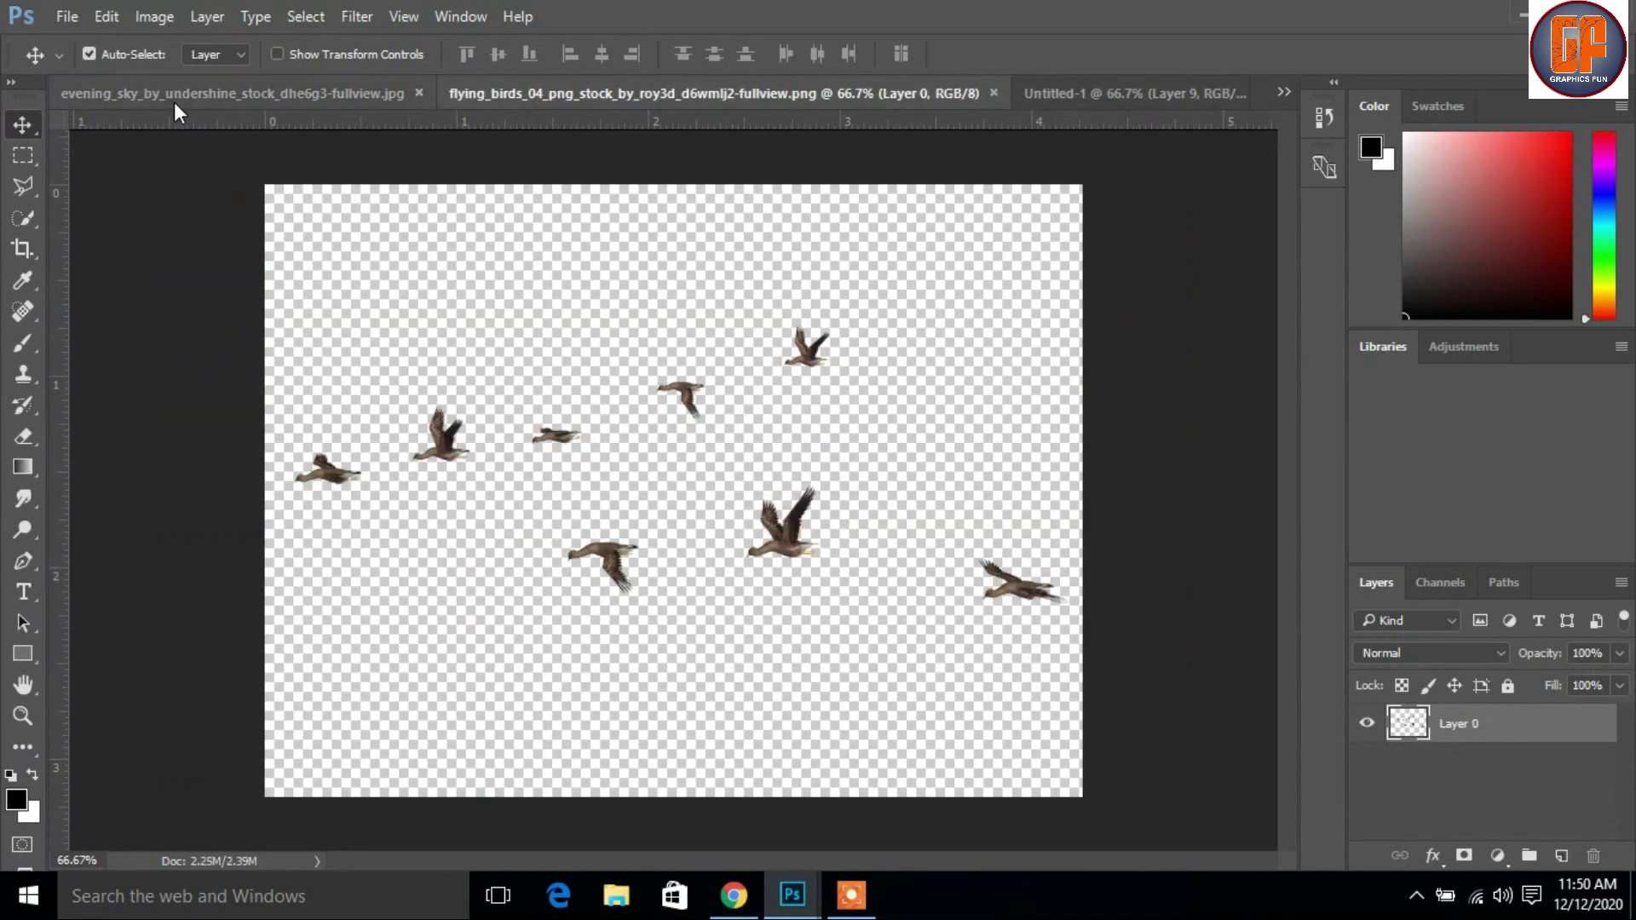
{"action": "left_click", "coordinate": [173, 101]}
{"action": "left_click", "coordinate": [682, 94]}
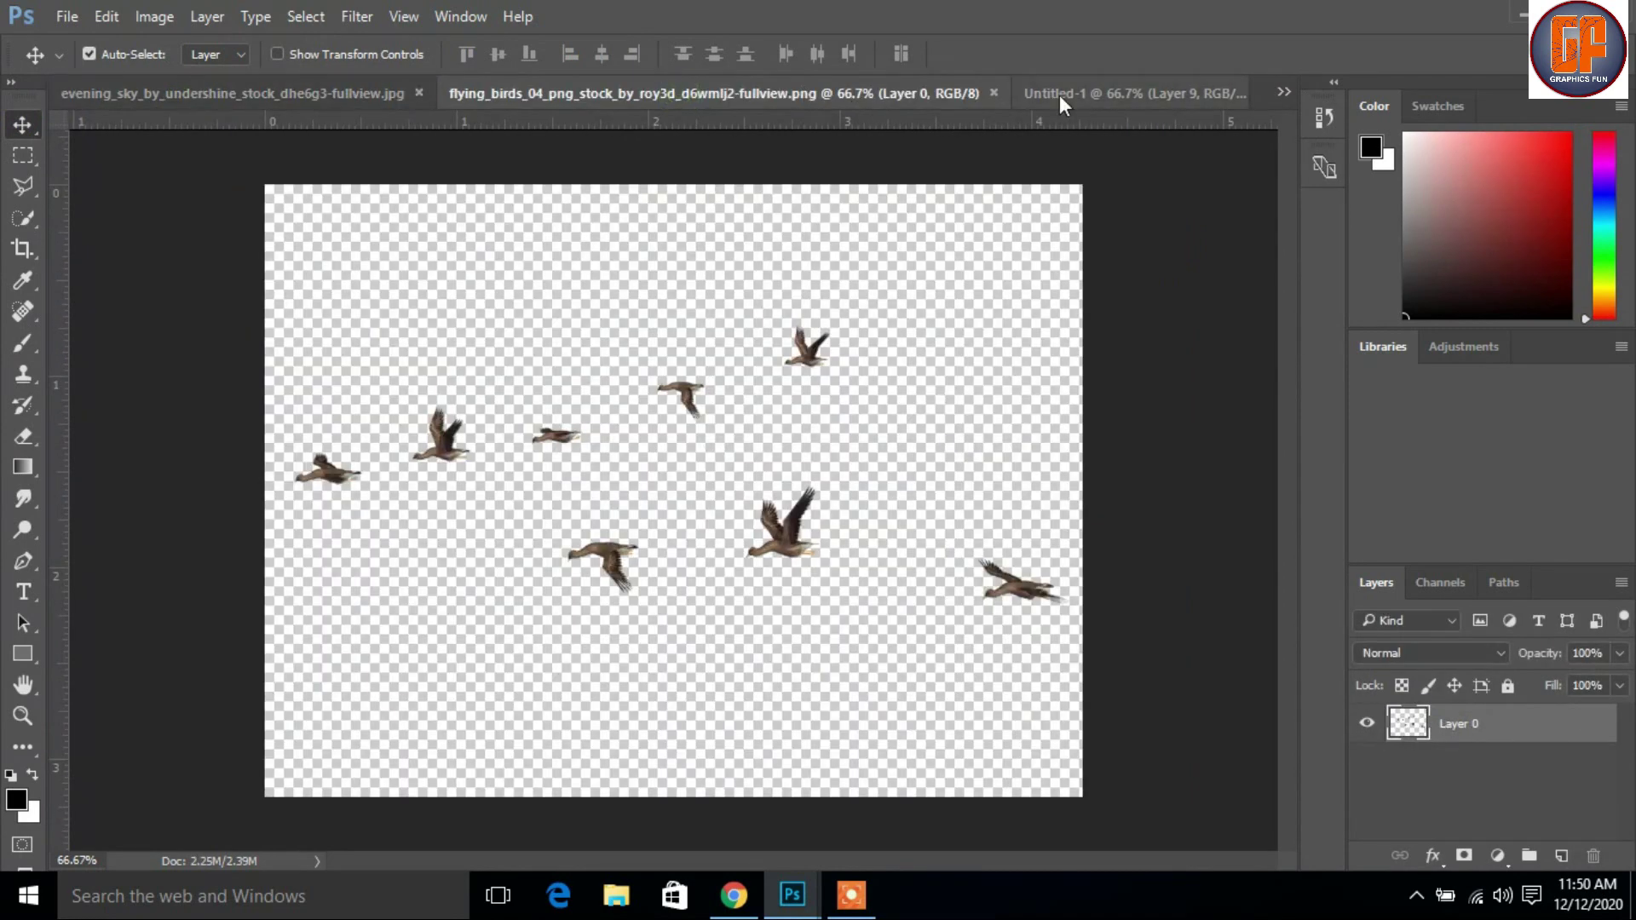
{"action": "left_click_drag", "start_coordinate": [895, 93], "coordinate": [1176, 107]}
{"action": "left_click", "coordinate": [713, 96]}
{"action": "left_click_drag", "start_coordinate": [954, 392], "coordinate": [469, 334]}
{"action": "left_click", "coordinate": [1510, 106]}
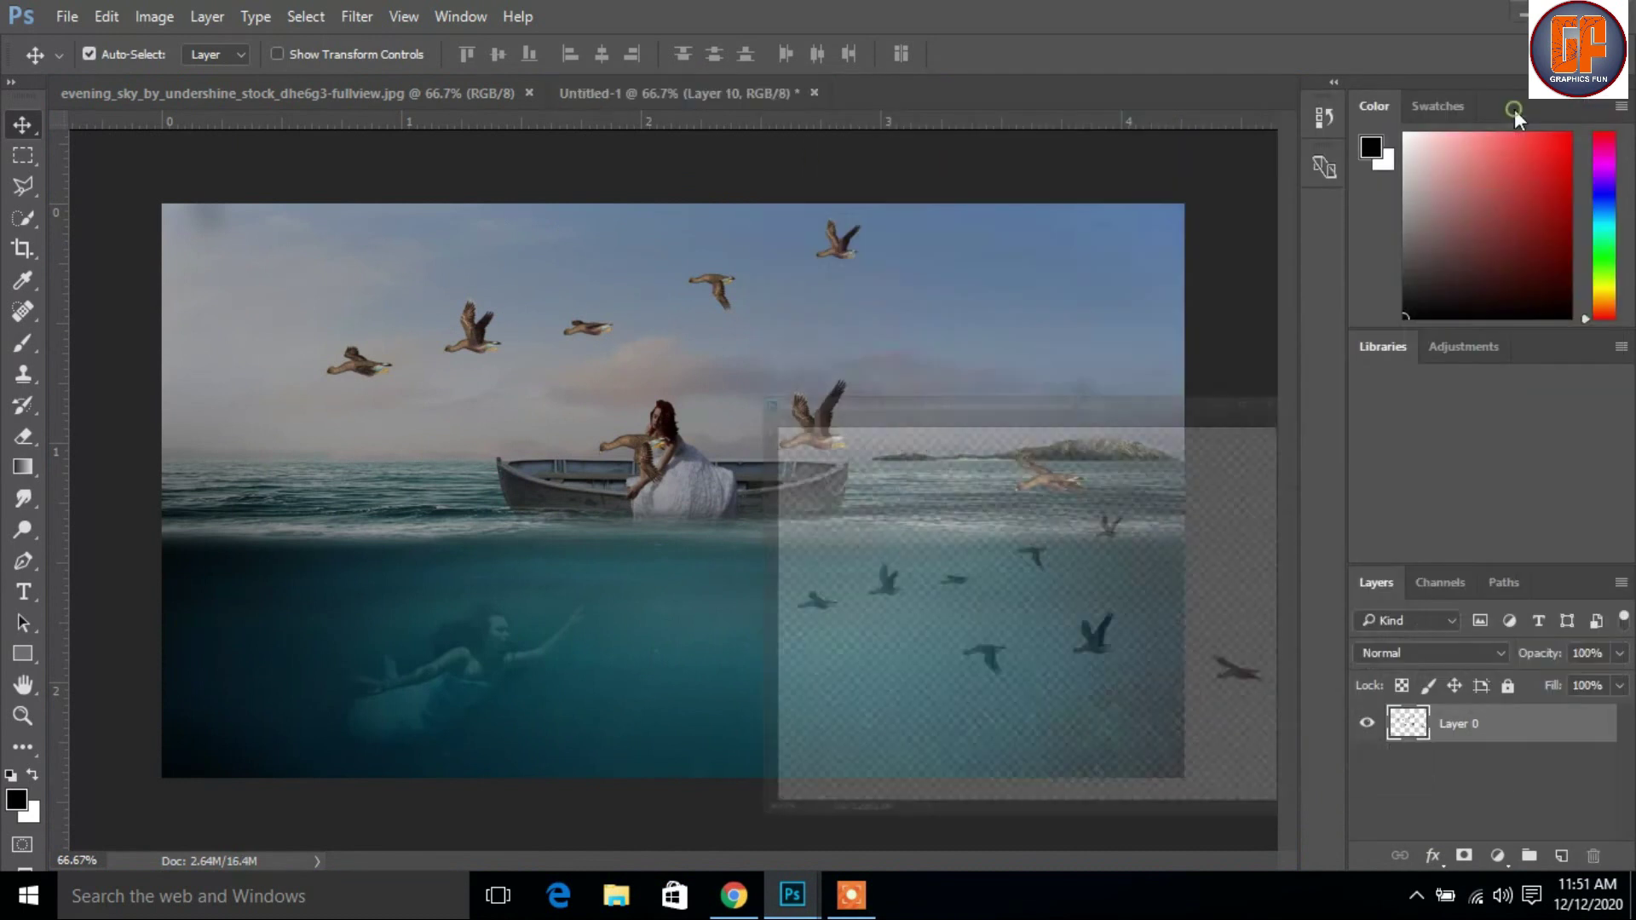
Step: Scale the flock of birds to about 28% and position it in the sky above and left of the boat
{"action": "key", "text": "ctrl"}
{"action": "key", "text": "ctrl+t"}
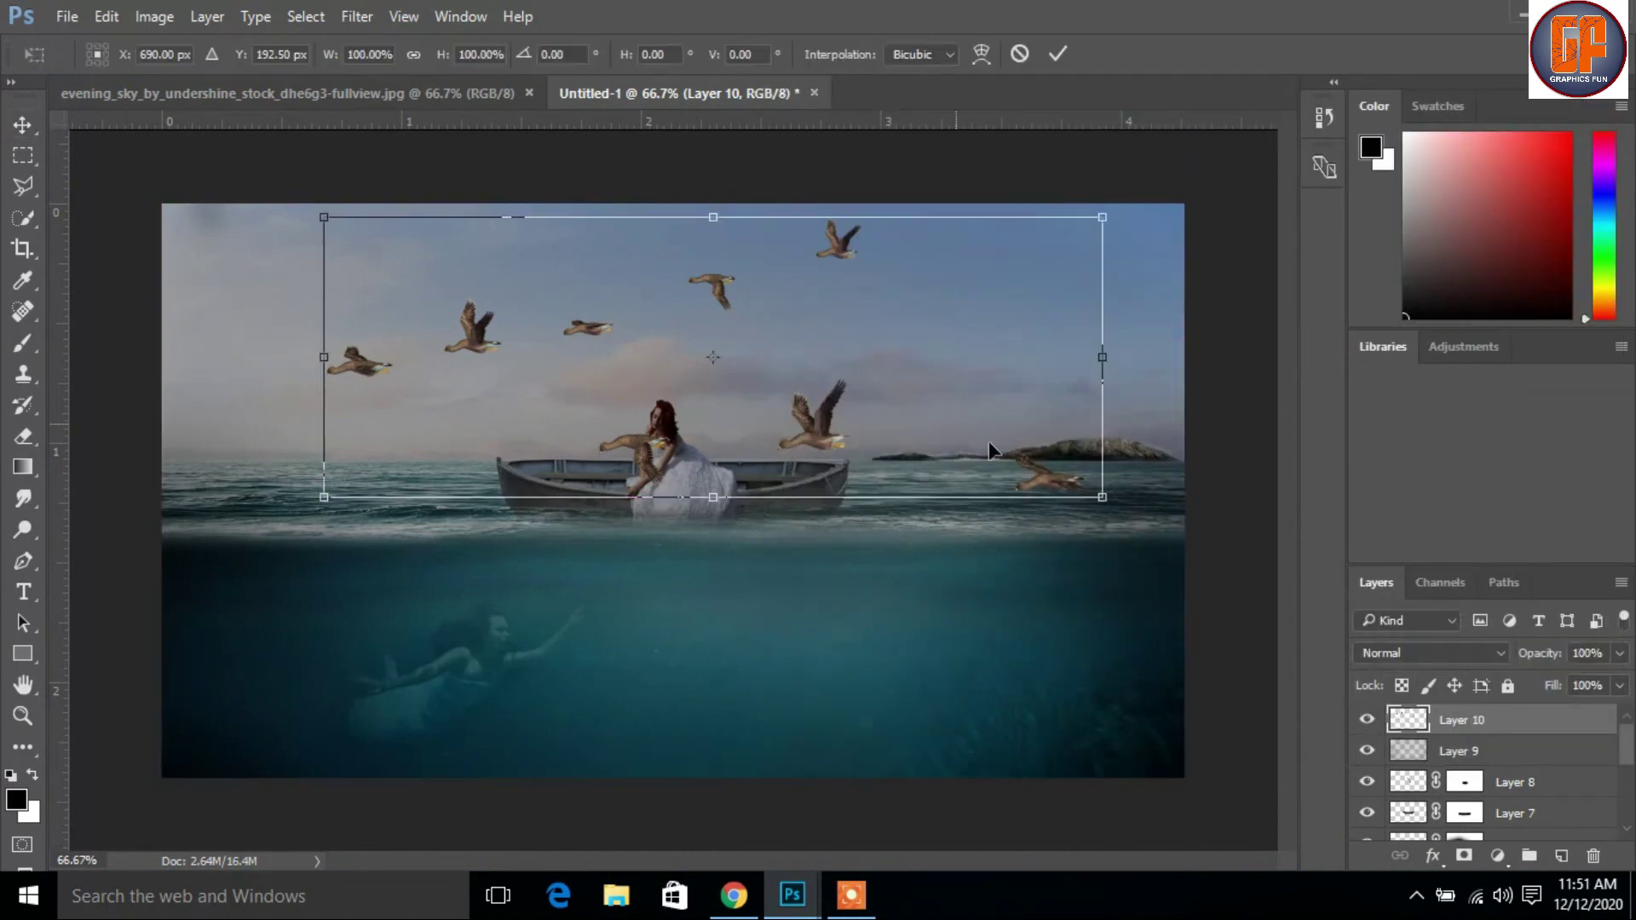
{"action": "left_click_drag", "start_coordinate": [1101, 499], "coordinate": [957, 443]}
{"action": "left_click_drag", "start_coordinate": [957, 362], "coordinate": [1028, 385]}
{"action": "key", "text": "ctrl+z"}
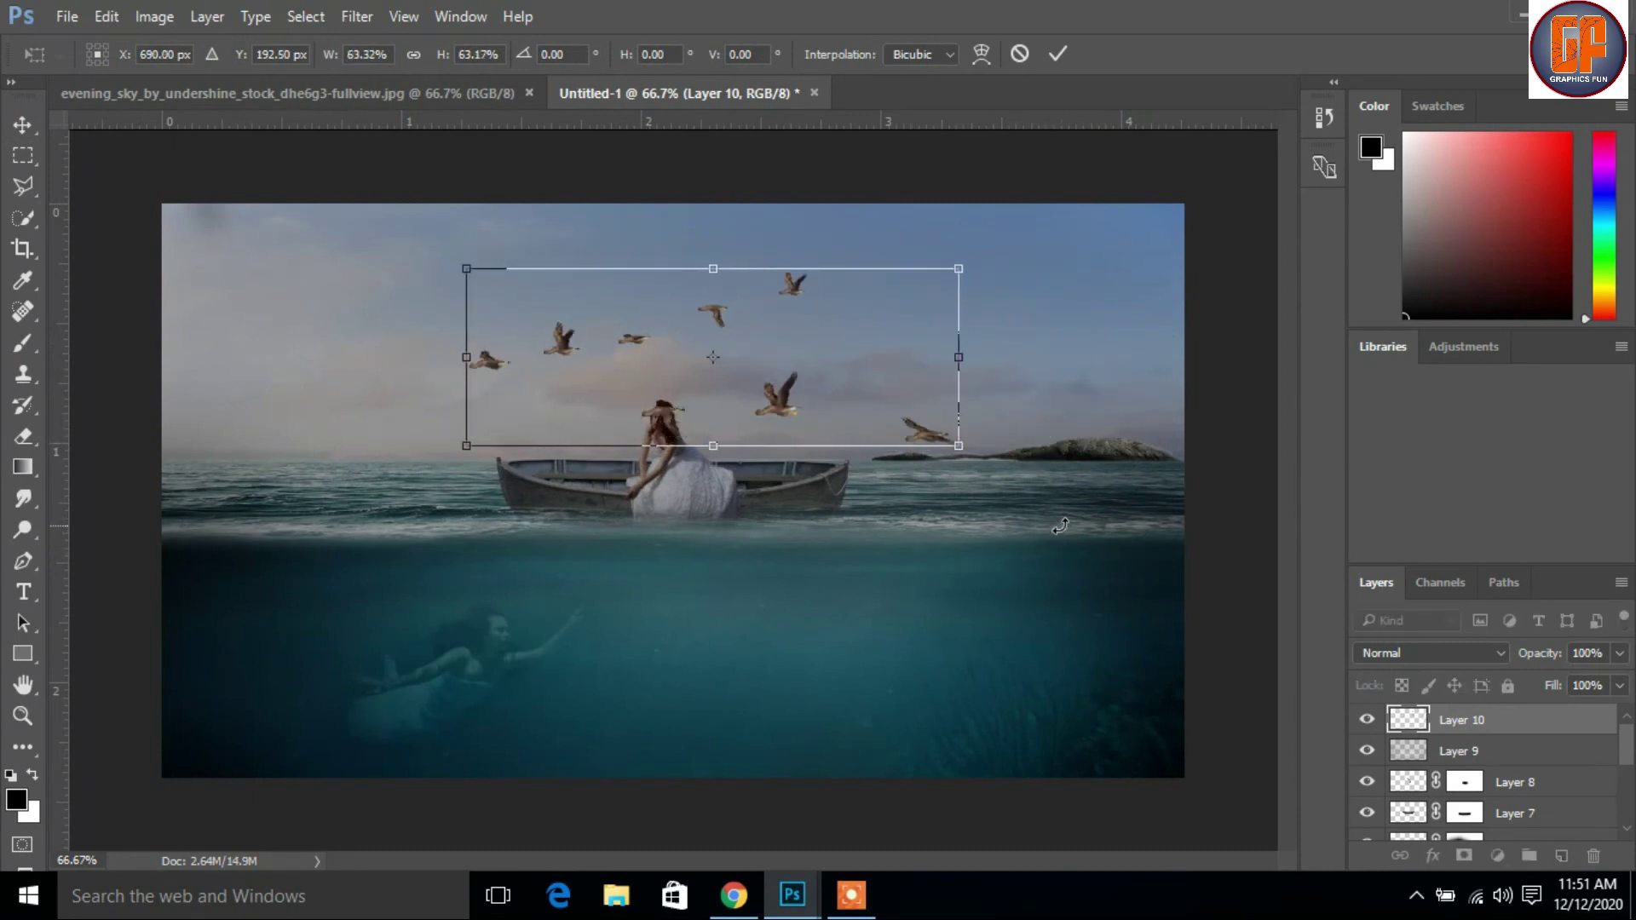
{"action": "left_click_drag", "start_coordinate": [954, 444], "coordinate": [523, 299]}
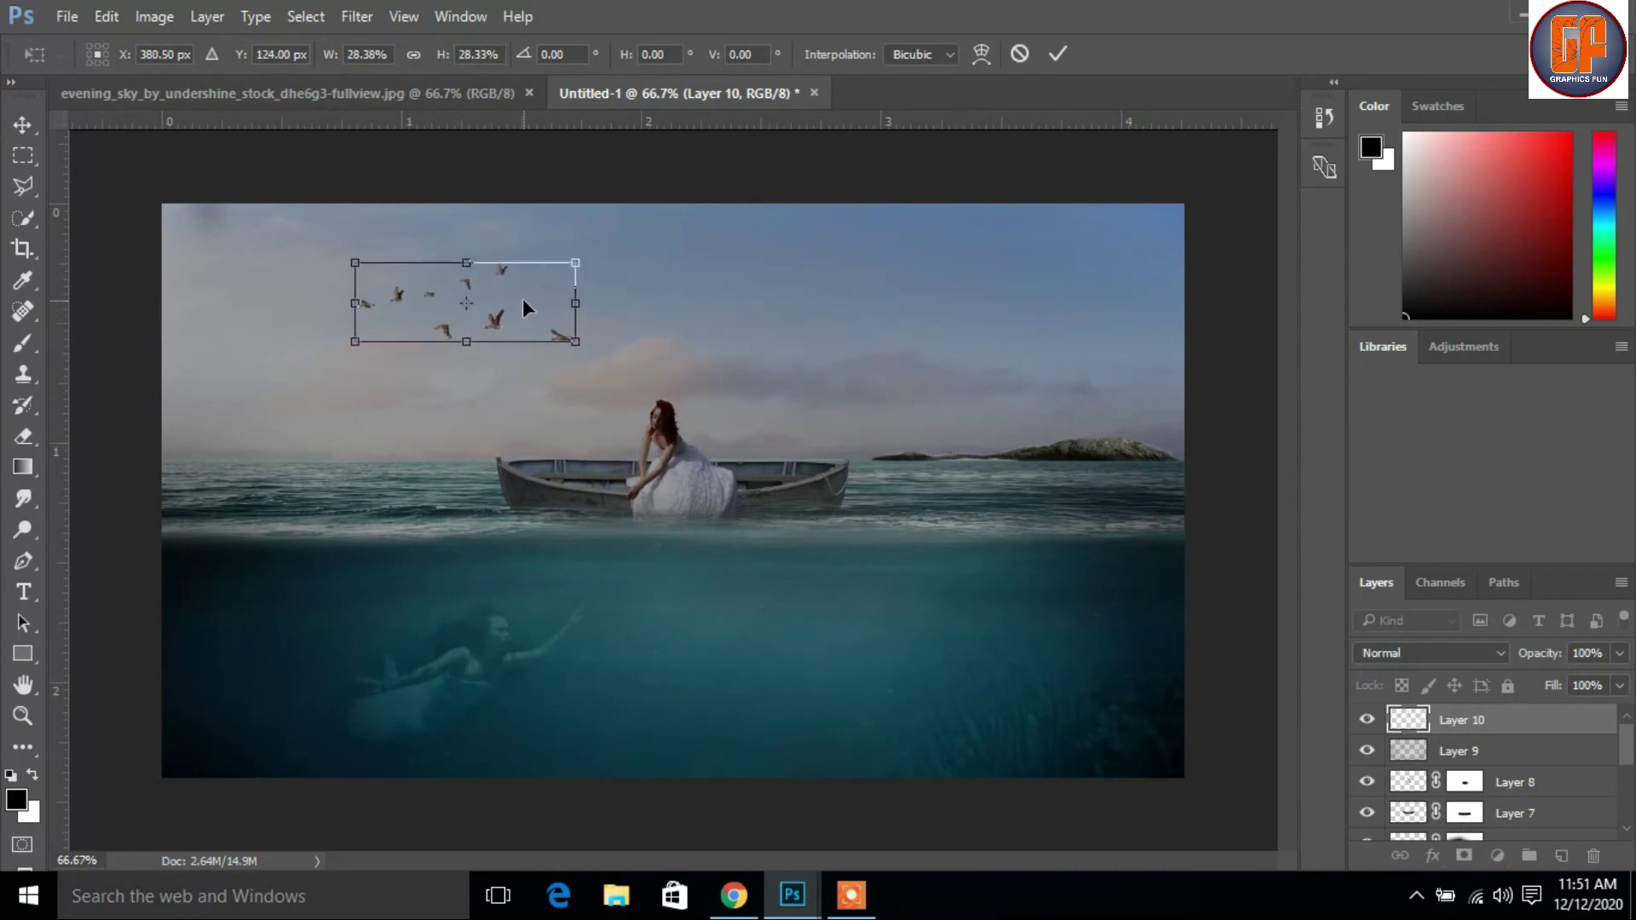
Step: Flip the birds horizontally, rotate them about -7°, apply the transform, and shift the flock slightly toward the sky's upper-left corner
{"action": "right_click", "coordinate": [424, 291]}
{"action": "left_click", "coordinate": [530, 677]}
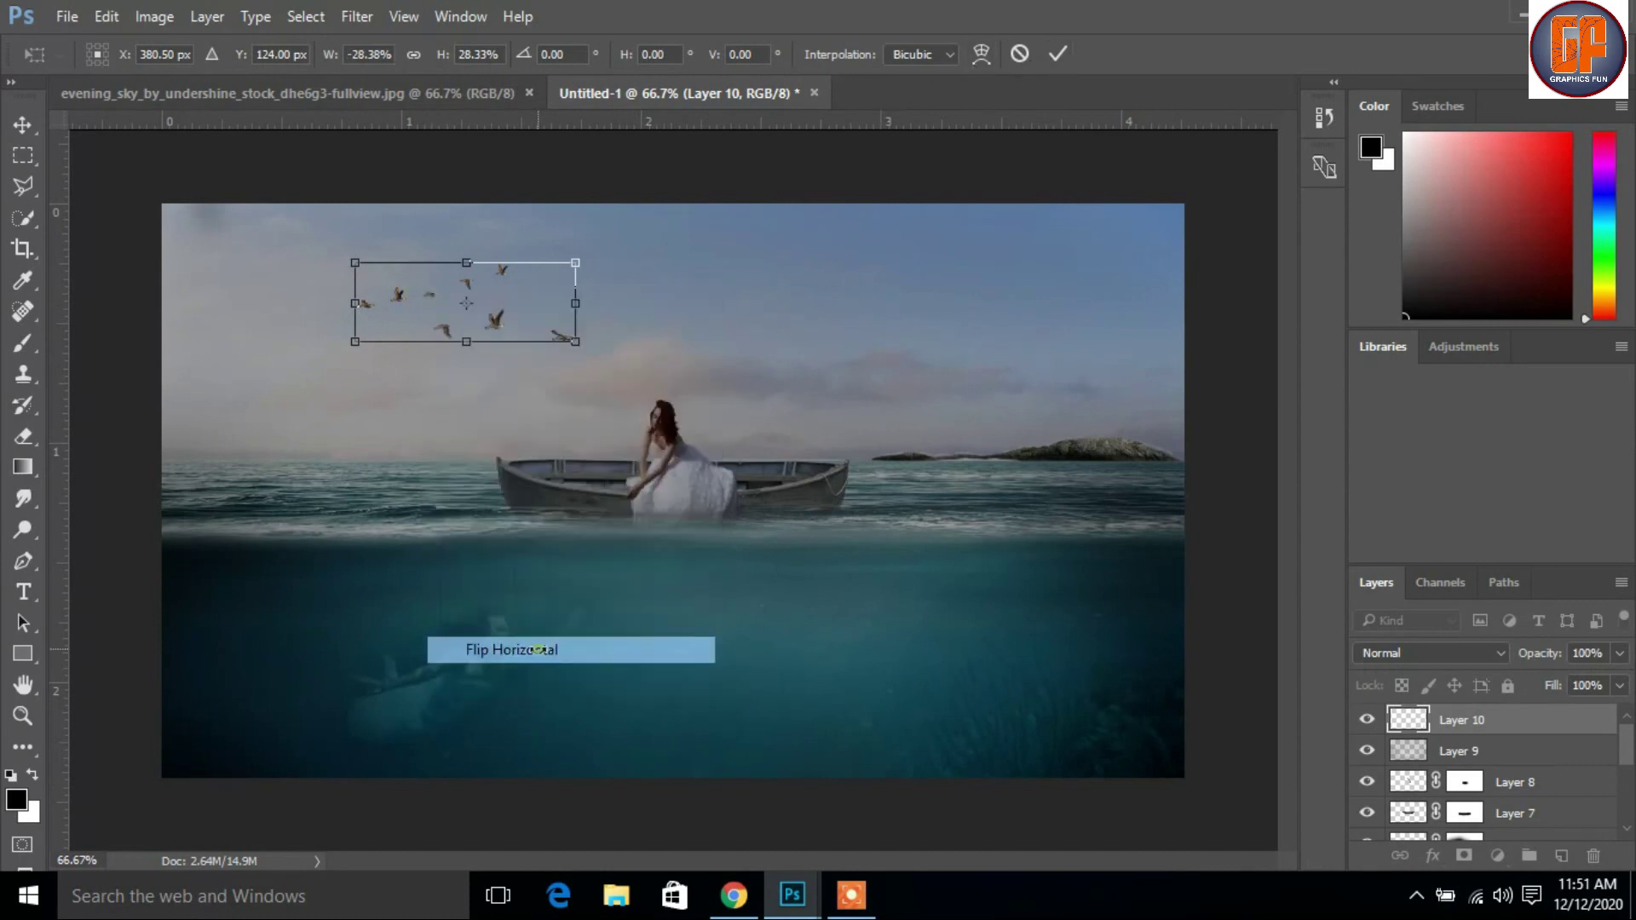
{"action": "left_click_drag", "start_coordinate": [620, 255], "coordinate": [613, 237]}
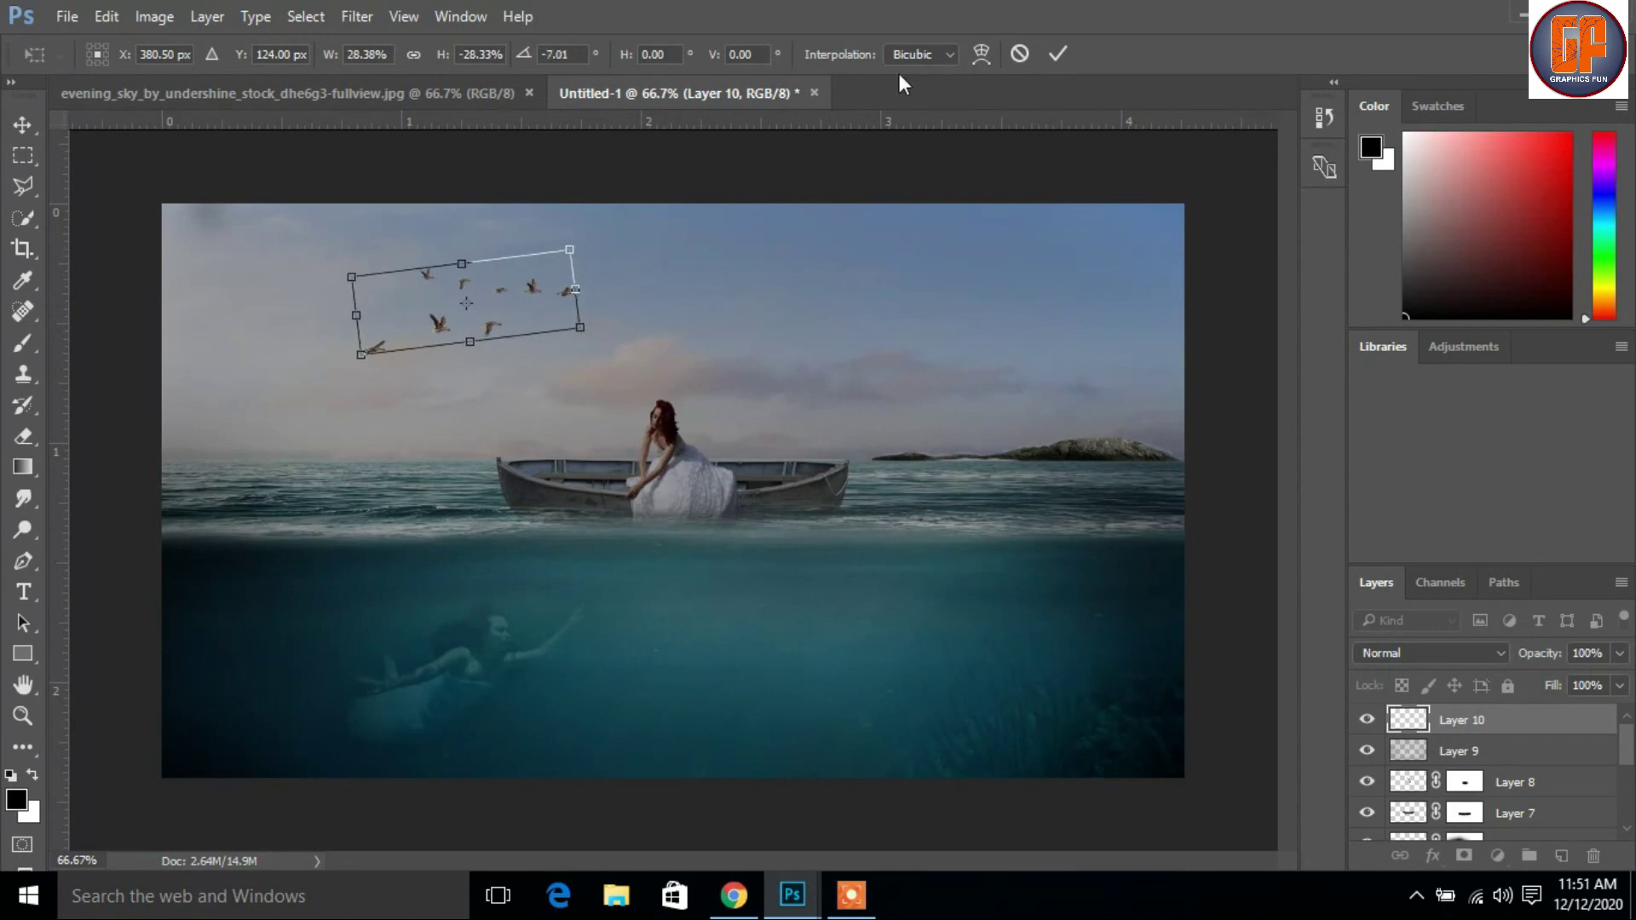
{"action": "left_click", "coordinate": [1060, 55]}
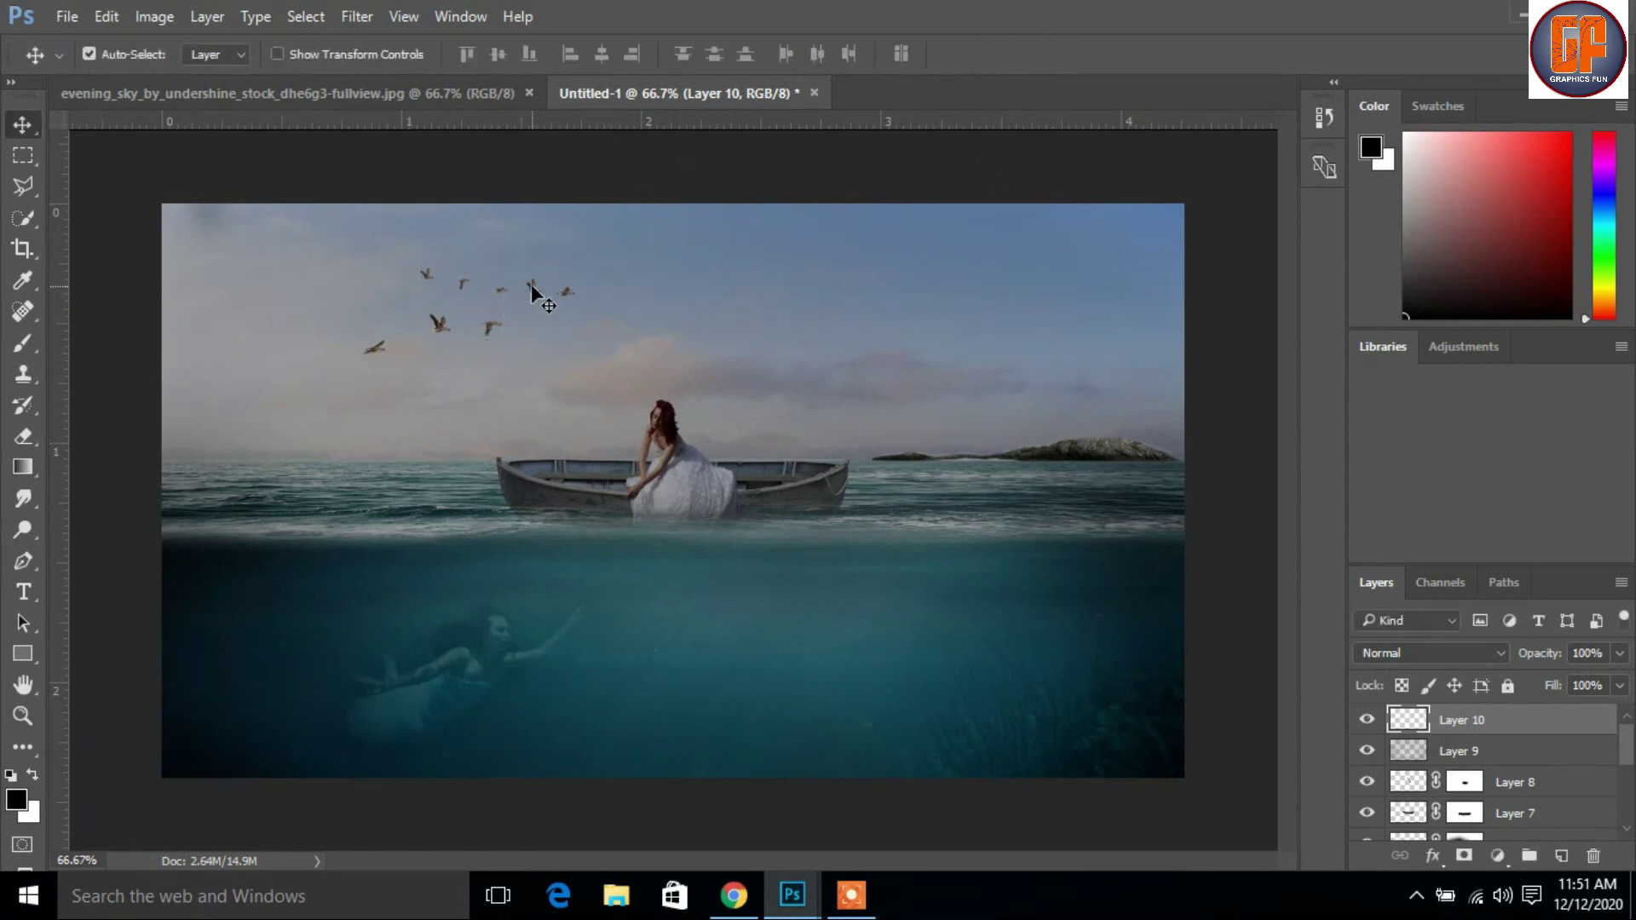
{"action": "left_click_drag", "start_coordinate": [530, 283], "coordinate": [470, 269]}
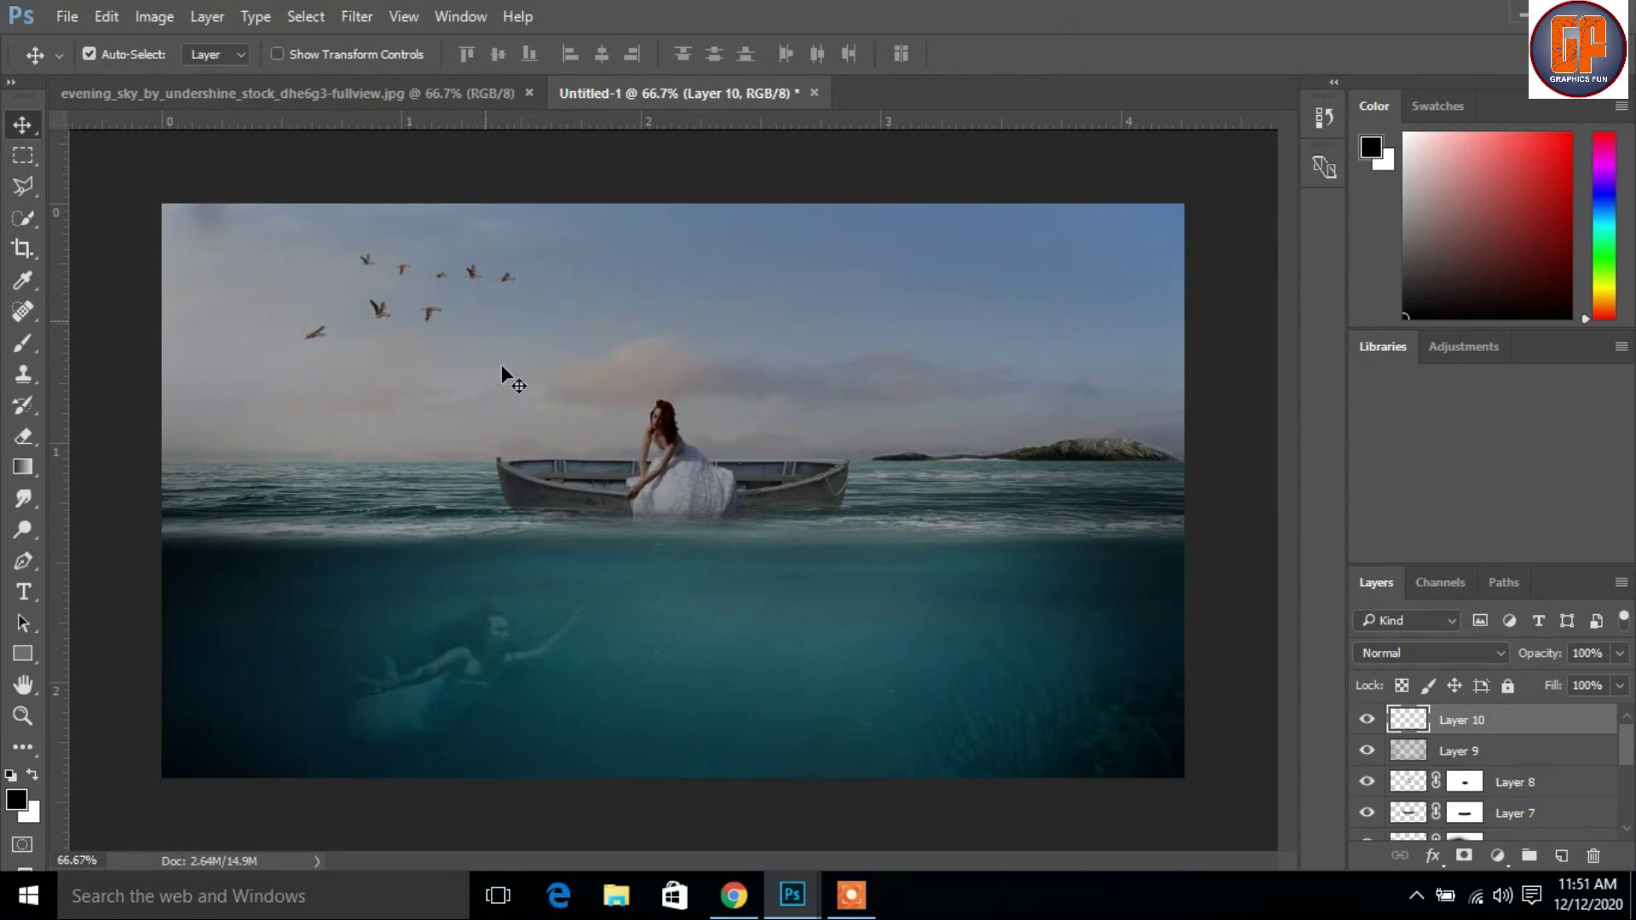
Step: Copy the dark cloudy sky from evening_sky_by_undershine_stock_dhe6g3-fullview.jpg into Untitled-1 and minimize the source image
{"action": "left_click", "coordinate": [305, 95]}
{"action": "left_click_drag", "start_coordinate": [305, 94], "coordinate": [769, 194]}
{"action": "left_click_drag", "start_coordinate": [876, 381], "coordinate": [294, 403]}
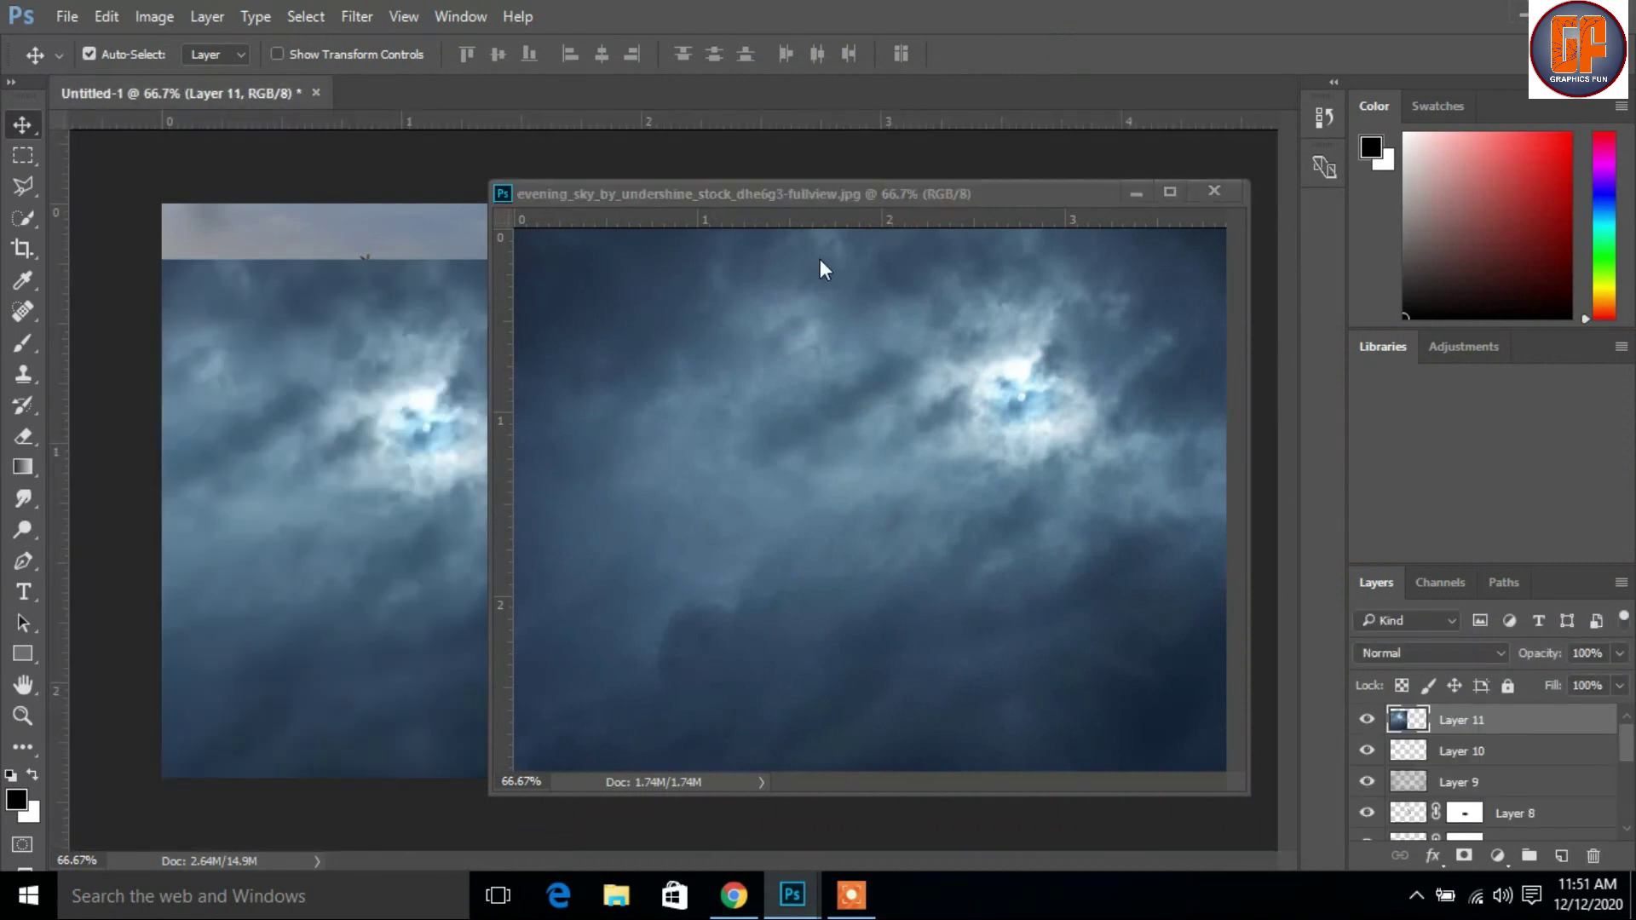
{"action": "left_click", "coordinate": [1136, 195]}
Step: Stretch the dark cloud layer to cover the entire canvas and apply the transform
{"action": "key", "text": "ctrl"}
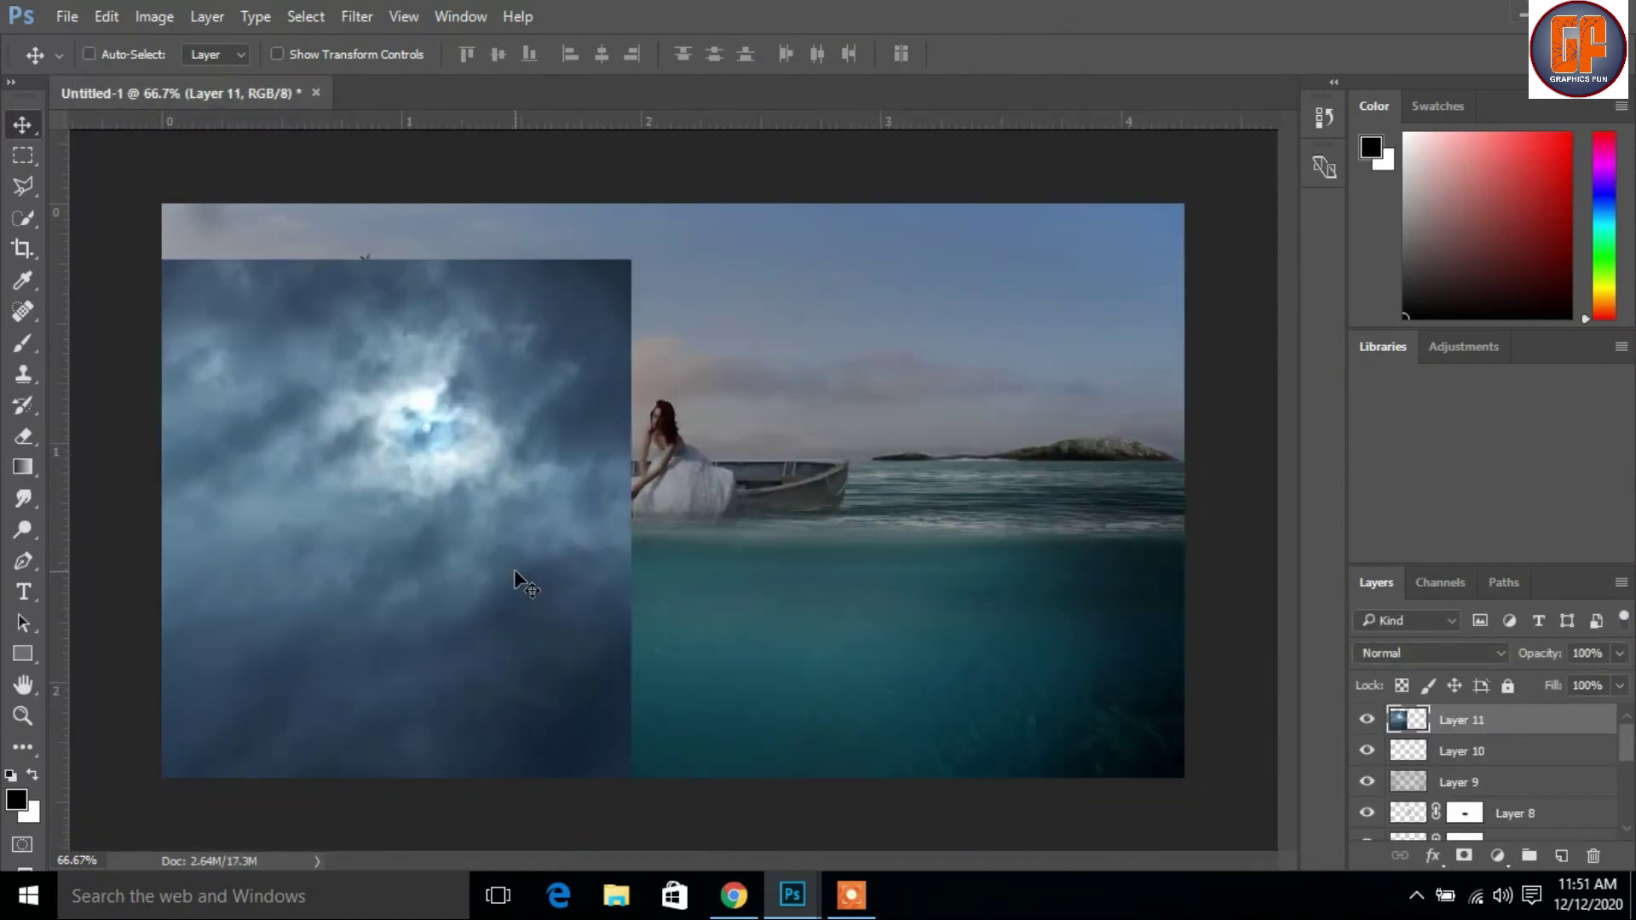
{"action": "key", "text": "ctrl+t"}
{"action": "left_click_drag", "start_coordinate": [631, 803], "coordinate": [782, 852]}
{"action": "left_click_drag", "start_coordinate": [628, 661], "coordinate": [1077, 650]}
{"action": "left_click_drag", "start_coordinate": [245, 504], "coordinate": [109, 503]}
{"action": "left_click", "coordinate": [1053, 55]}
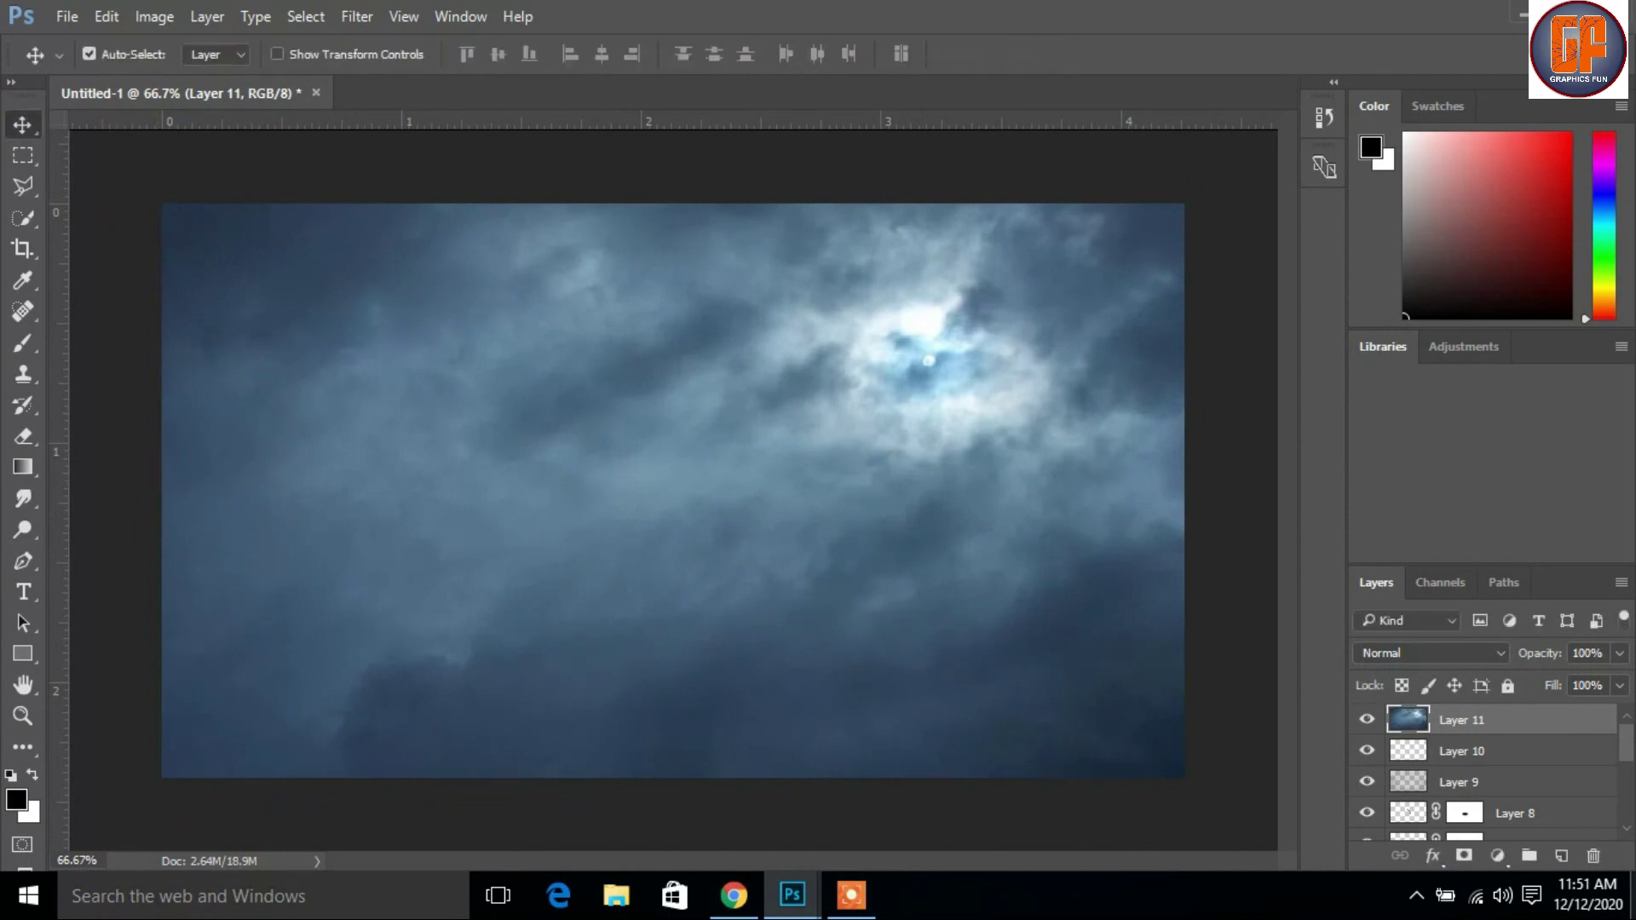
Step: Add a layer mask to the dark cloud layer and fade it over the boat and horizon with a 400 px black brush at 15% opacity
{"action": "left_click", "coordinate": [1466, 856]}
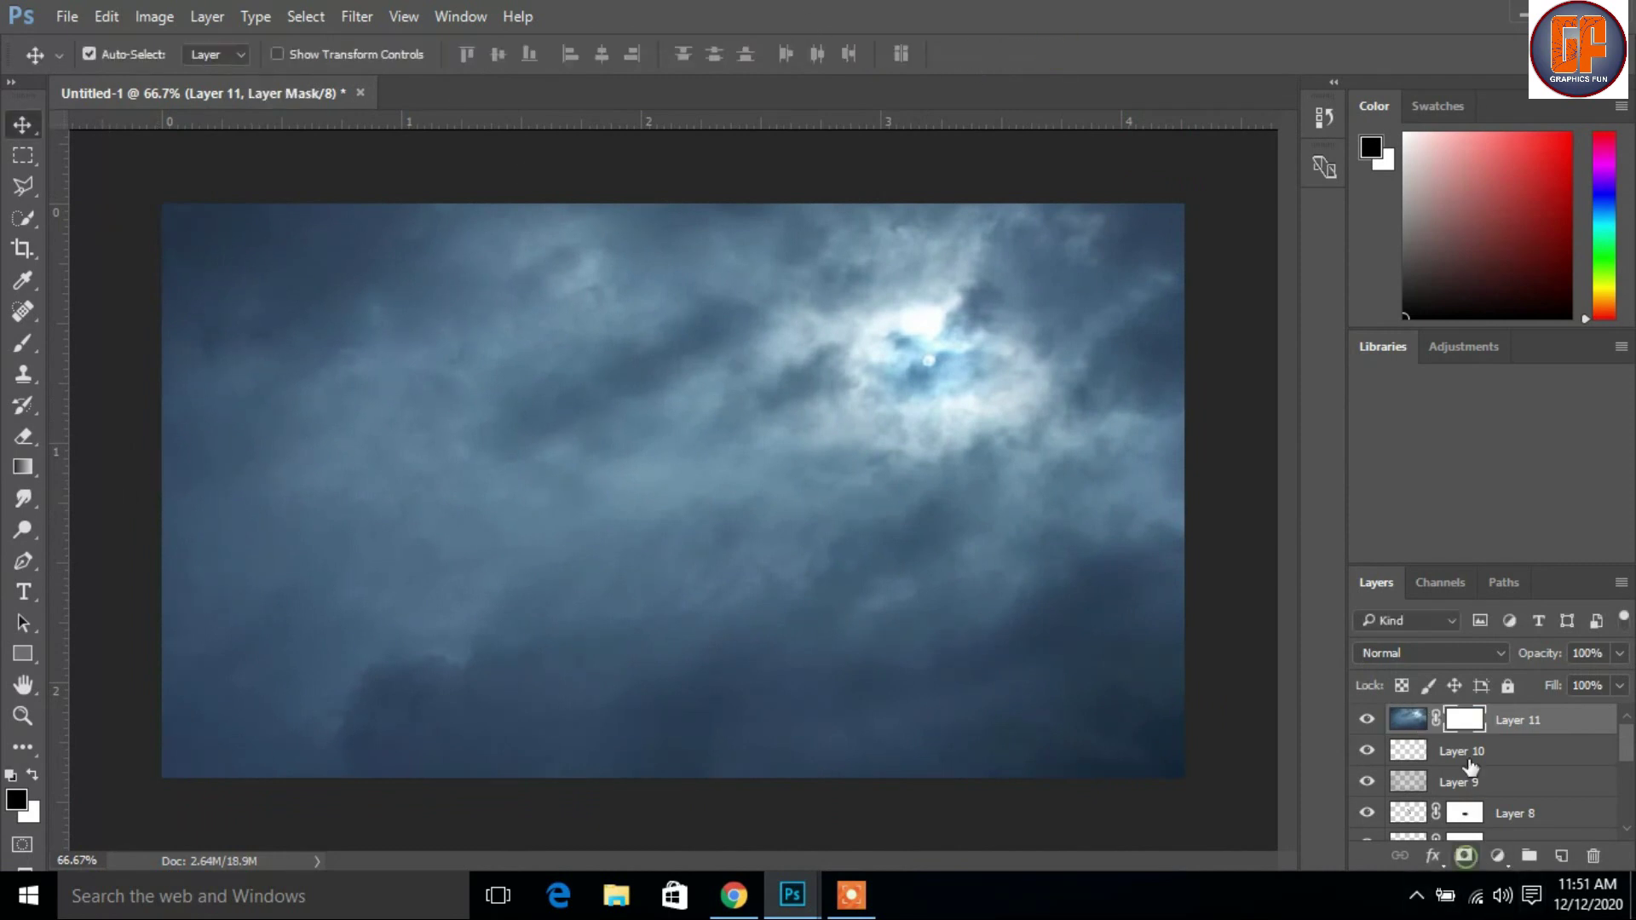
{"action": "left_click", "coordinate": [32, 341]}
{"action": "mouse_move", "coordinate": [856, 371]}
{"action": "left_mouse_down"}
{"action": "mouse_move", "coordinate": [950, 468]}
{"action": "mouse_move", "coordinate": [933, 341]}
{"action": "mouse_move", "coordinate": [937, 375]}
{"action": "mouse_move", "coordinate": [910, 330]}
{"action": "left_mouse_up"}
{"action": "left_click_drag", "start_coordinate": [528, 486], "coordinate": [681, 426]}
{"action": "left_click_drag", "start_coordinate": [546, 490], "coordinate": [674, 418]}
{"action": "left_click_drag", "start_coordinate": [943, 478], "coordinate": [327, 580]}
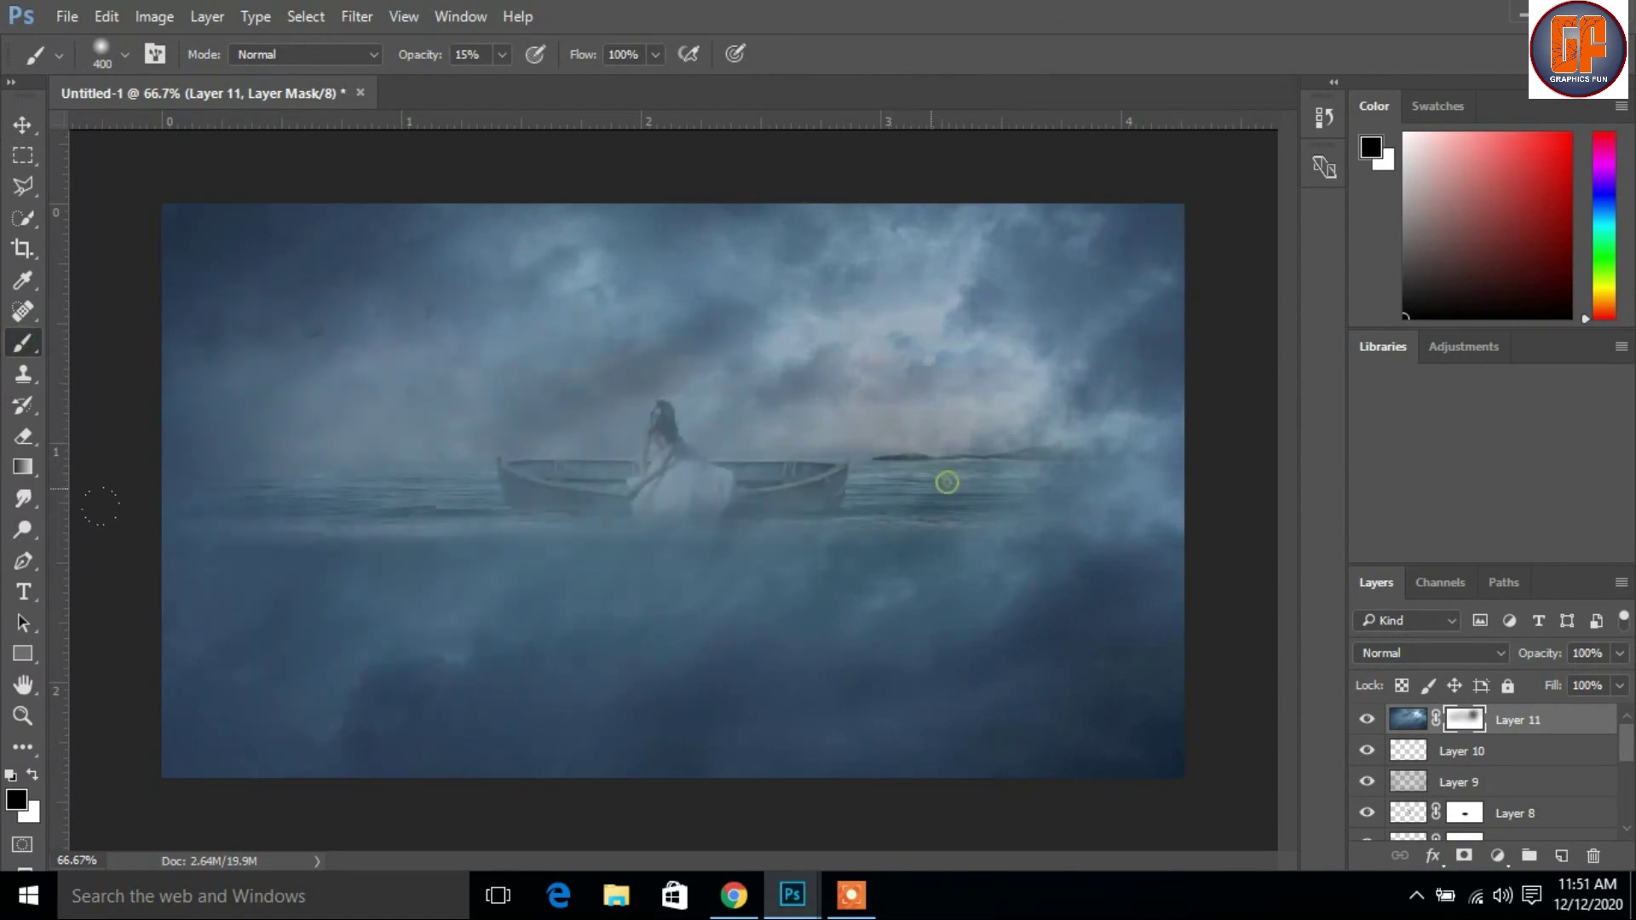
Step: Paint black on the cloud layer's mask across the water to reveal the sea surface and the swimming woman
{"action": "left_click_drag", "start_coordinate": [1054, 553], "coordinate": [358, 588]}
{"action": "left_click_drag", "start_coordinate": [819, 614], "coordinate": [161, 583]}
{"action": "left_click_drag", "start_coordinate": [661, 665], "coordinate": [221, 596]}
{"action": "mouse_move", "coordinate": [862, 649]}
{"action": "left_mouse_down"}
{"action": "mouse_move", "coordinate": [171, 613]}
{"action": "mouse_move", "coordinate": [1133, 639]}
{"action": "mouse_move", "coordinate": [600, 604]}
{"action": "left_mouse_up"}
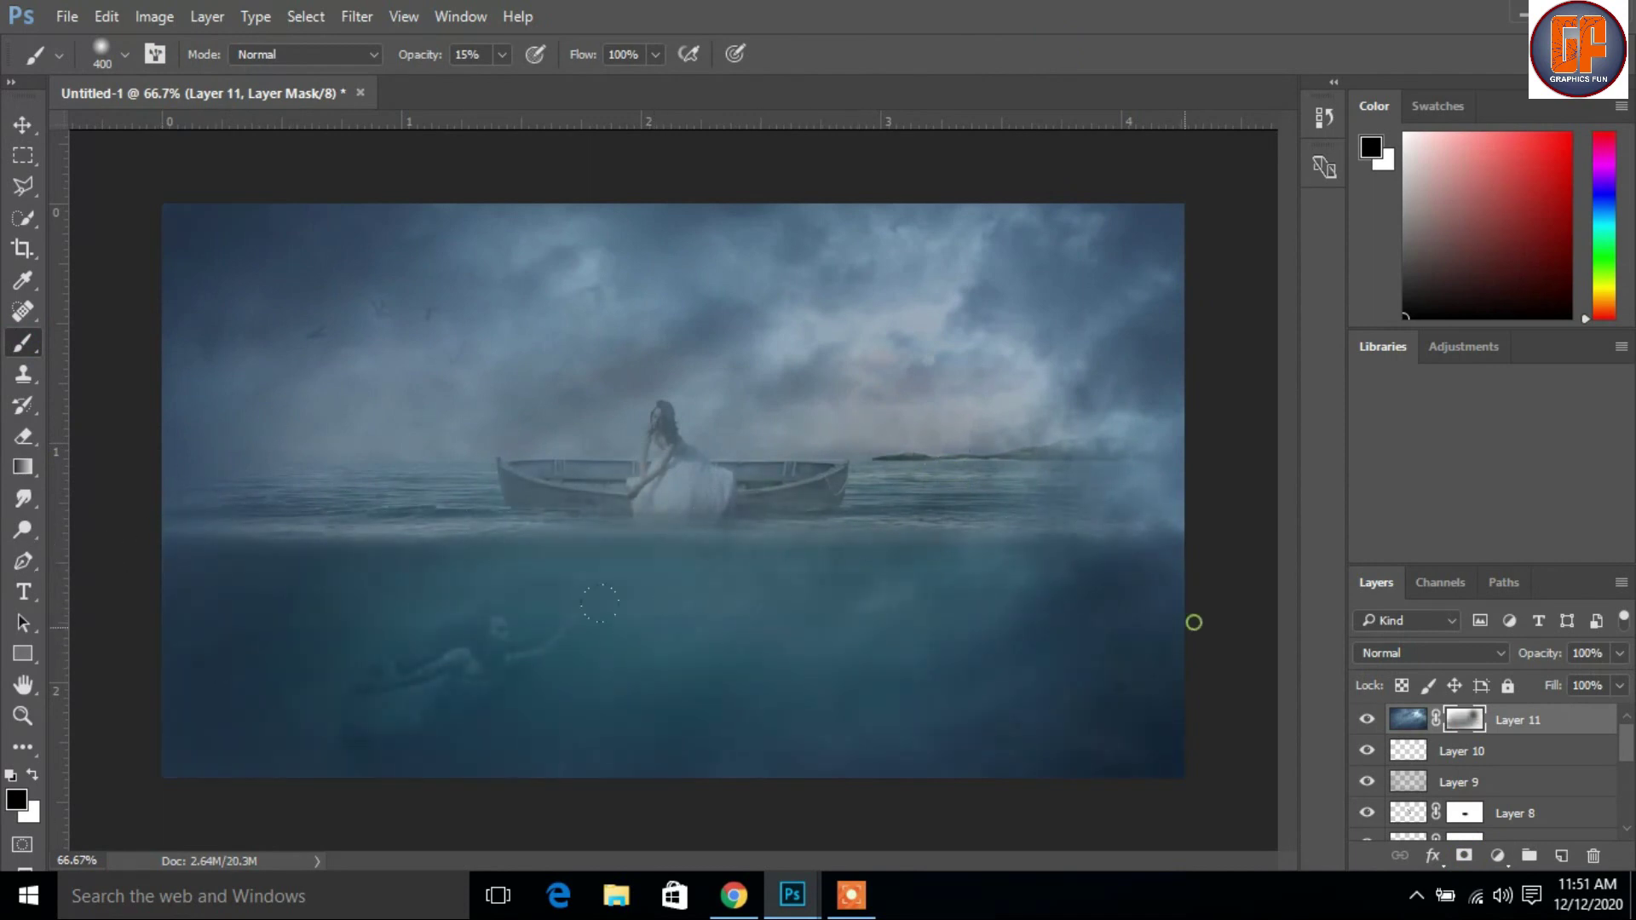
{"action": "mouse_move", "coordinate": [1066, 463]}
{"action": "left_mouse_down"}
{"action": "mouse_move", "coordinate": [675, 645]}
{"action": "mouse_move", "coordinate": [982, 518]}
{"action": "mouse_move", "coordinate": [491, 636]}
{"action": "left_mouse_up"}
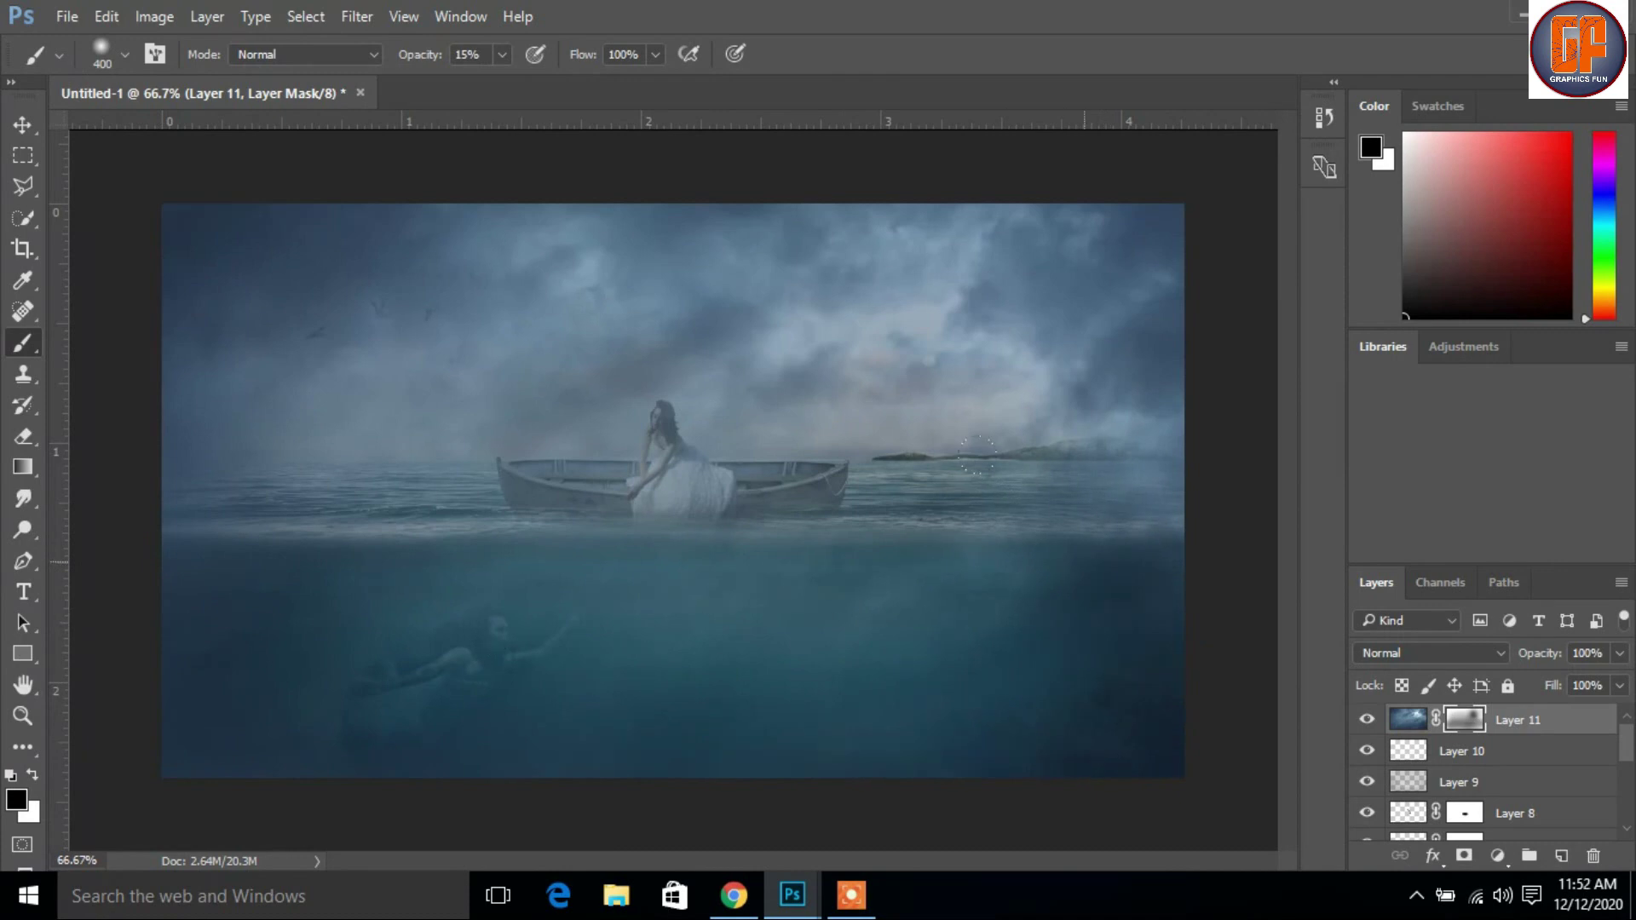
Step: Fade the cloud mask further over the birds, seated woman, island and right side of the water
{"action": "left_click_drag", "start_coordinate": [1079, 289], "coordinate": [135, 252]}
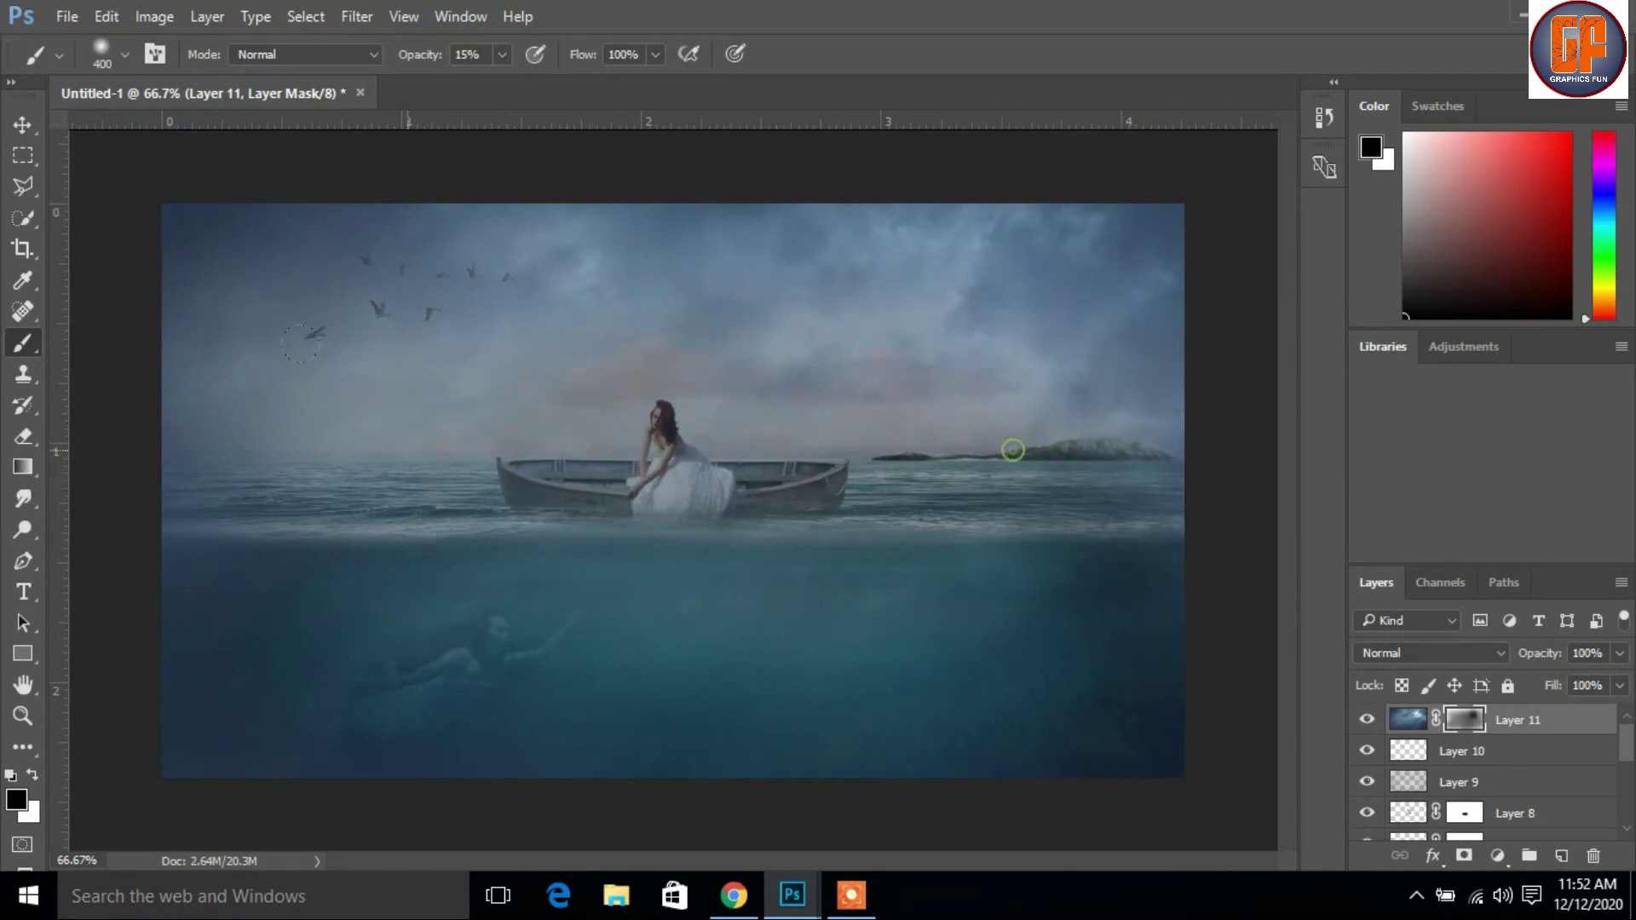
{"action": "left_click", "coordinate": [803, 448]}
{"action": "left_click", "coordinate": [889, 536]}
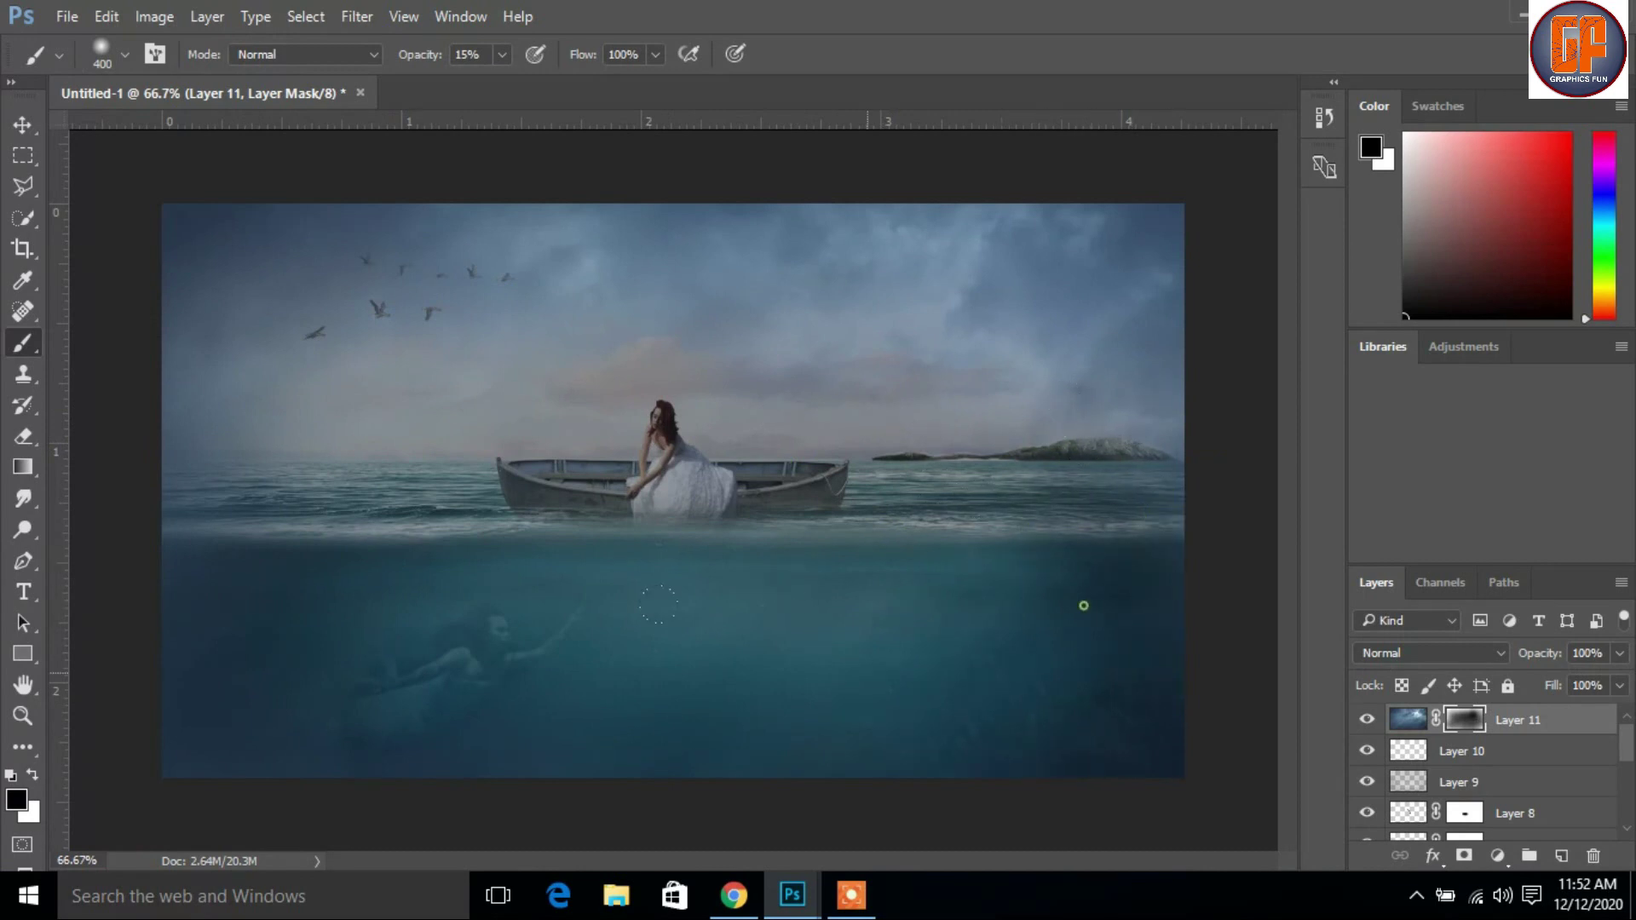
{"action": "left_click", "coordinate": [1133, 653]}
{"action": "left_click", "coordinate": [1168, 603]}
{"action": "left_click", "coordinate": [1011, 656]}
{"action": "left_click", "coordinate": [786, 662]}
{"action": "left_click", "coordinate": [1147, 348]}
{"action": "left_click", "coordinate": [1064, 530]}
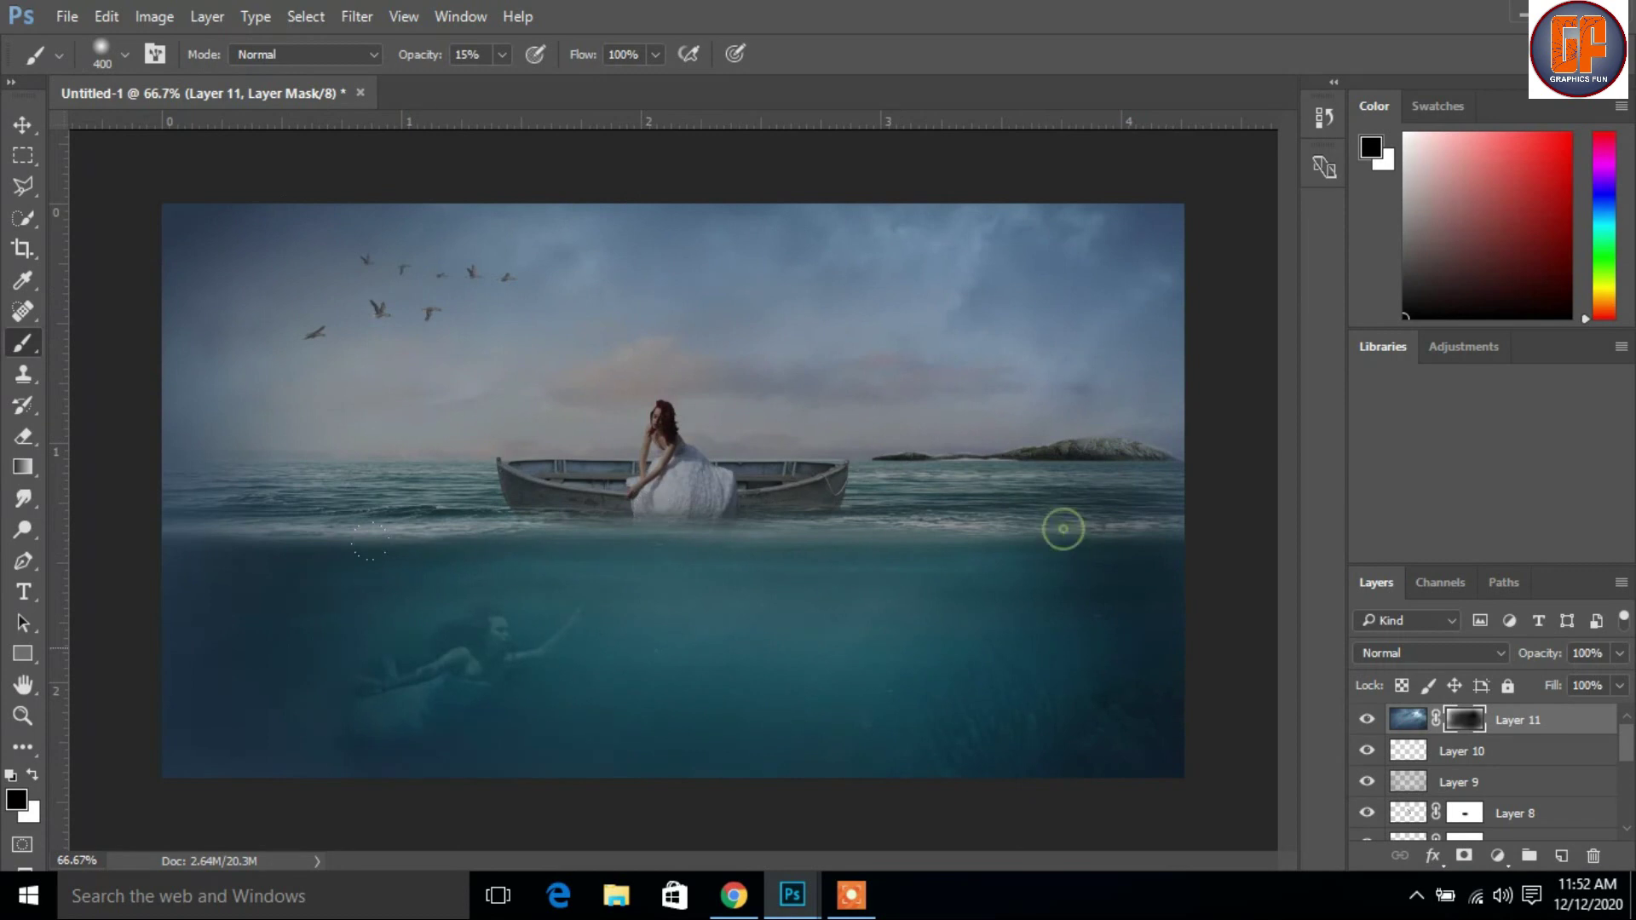
Step: Touch up the cloud mask with black dabs around the waterline, island and the sky near the birds
{"action": "left_click", "coordinate": [368, 542]}
{"action": "left_click", "coordinate": [1079, 492]}
{"action": "left_click", "coordinate": [463, 289]}
{"action": "left_click", "coordinate": [581, 329]}
{"action": "left_click", "coordinate": [1060, 483]}
{"action": "left_click", "coordinate": [35, 125]}
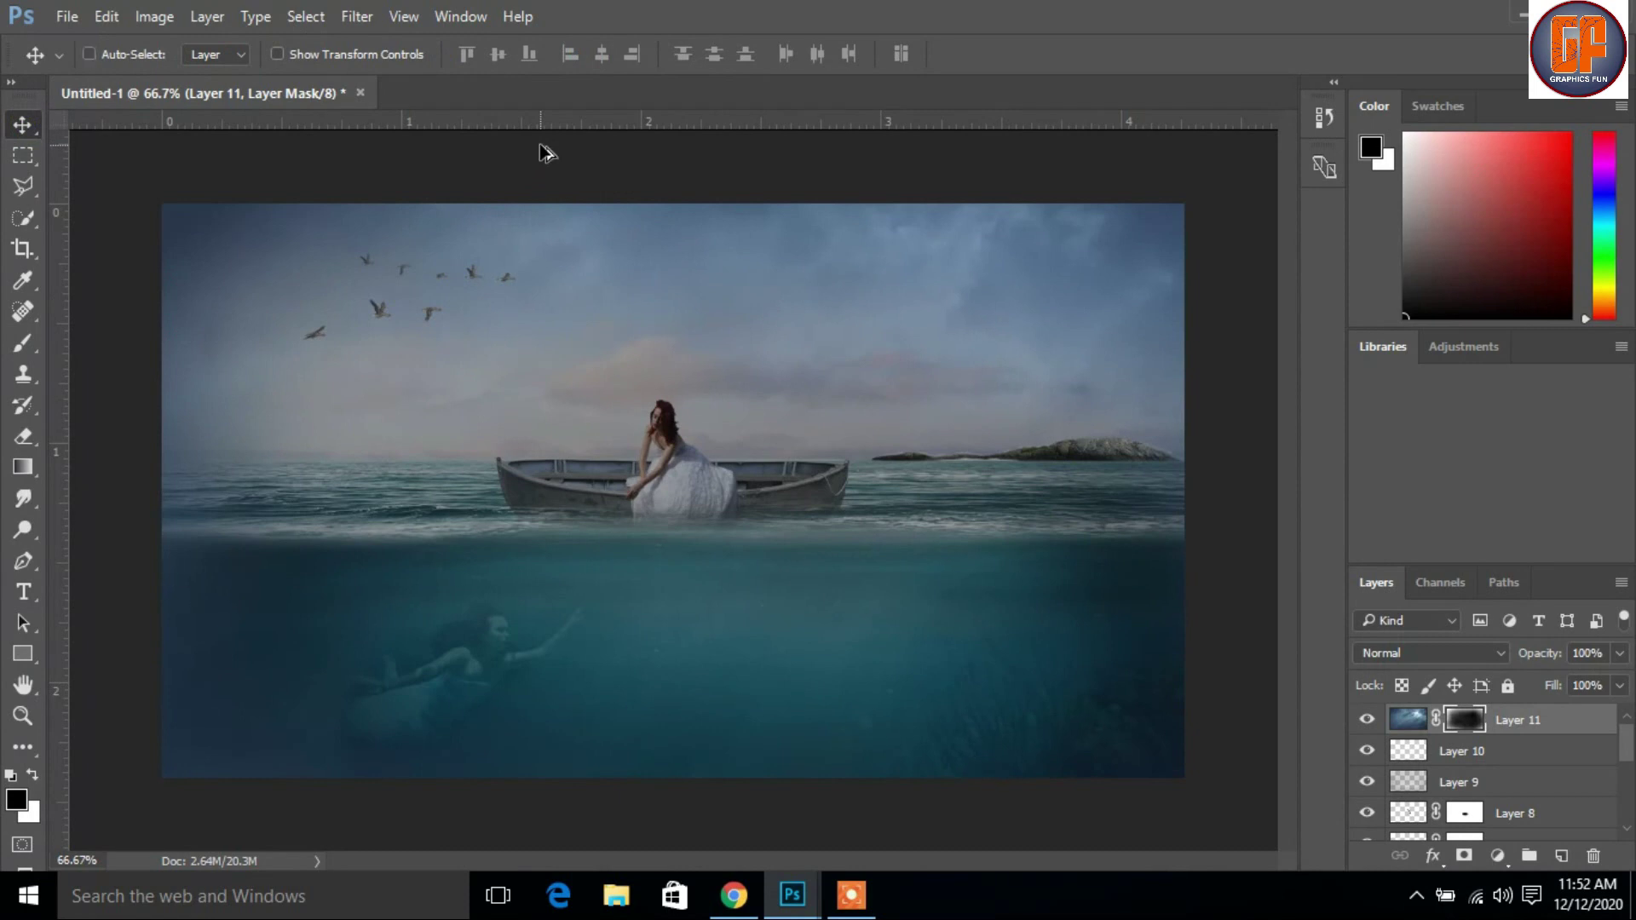
Step: Stamp all visible layers into a new top layer and open the Camera Raw Filter on it
{"action": "key", "text": "ctrl+shift+alt+e"}
{"action": "left_click", "coordinate": [357, 15]}
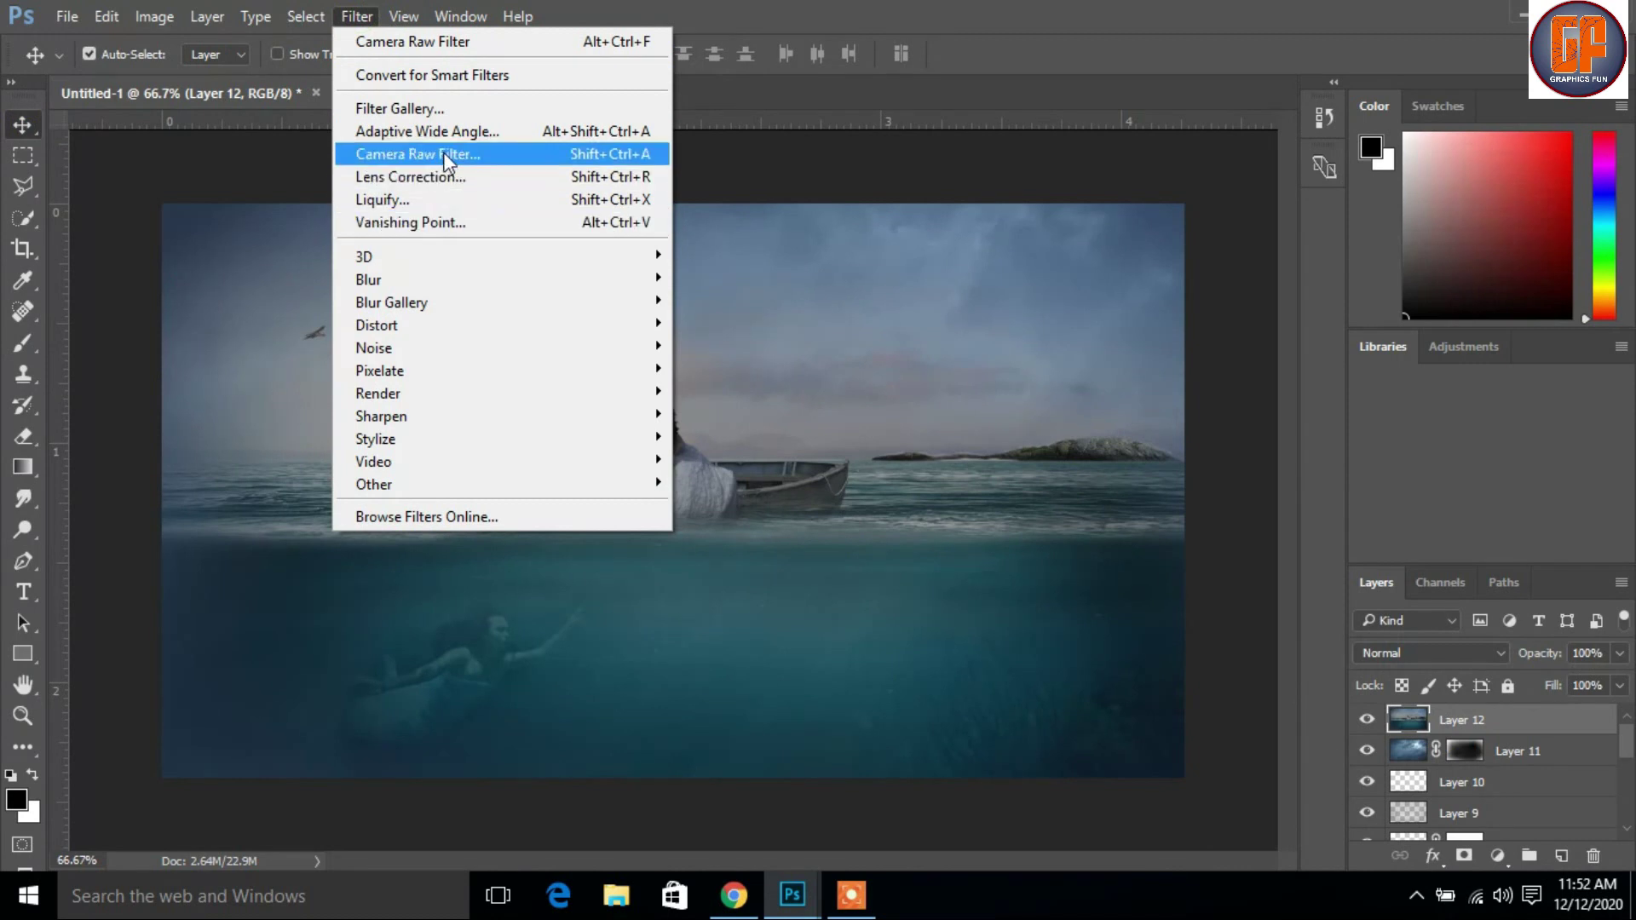
{"action": "left_click", "coordinate": [444, 157]}
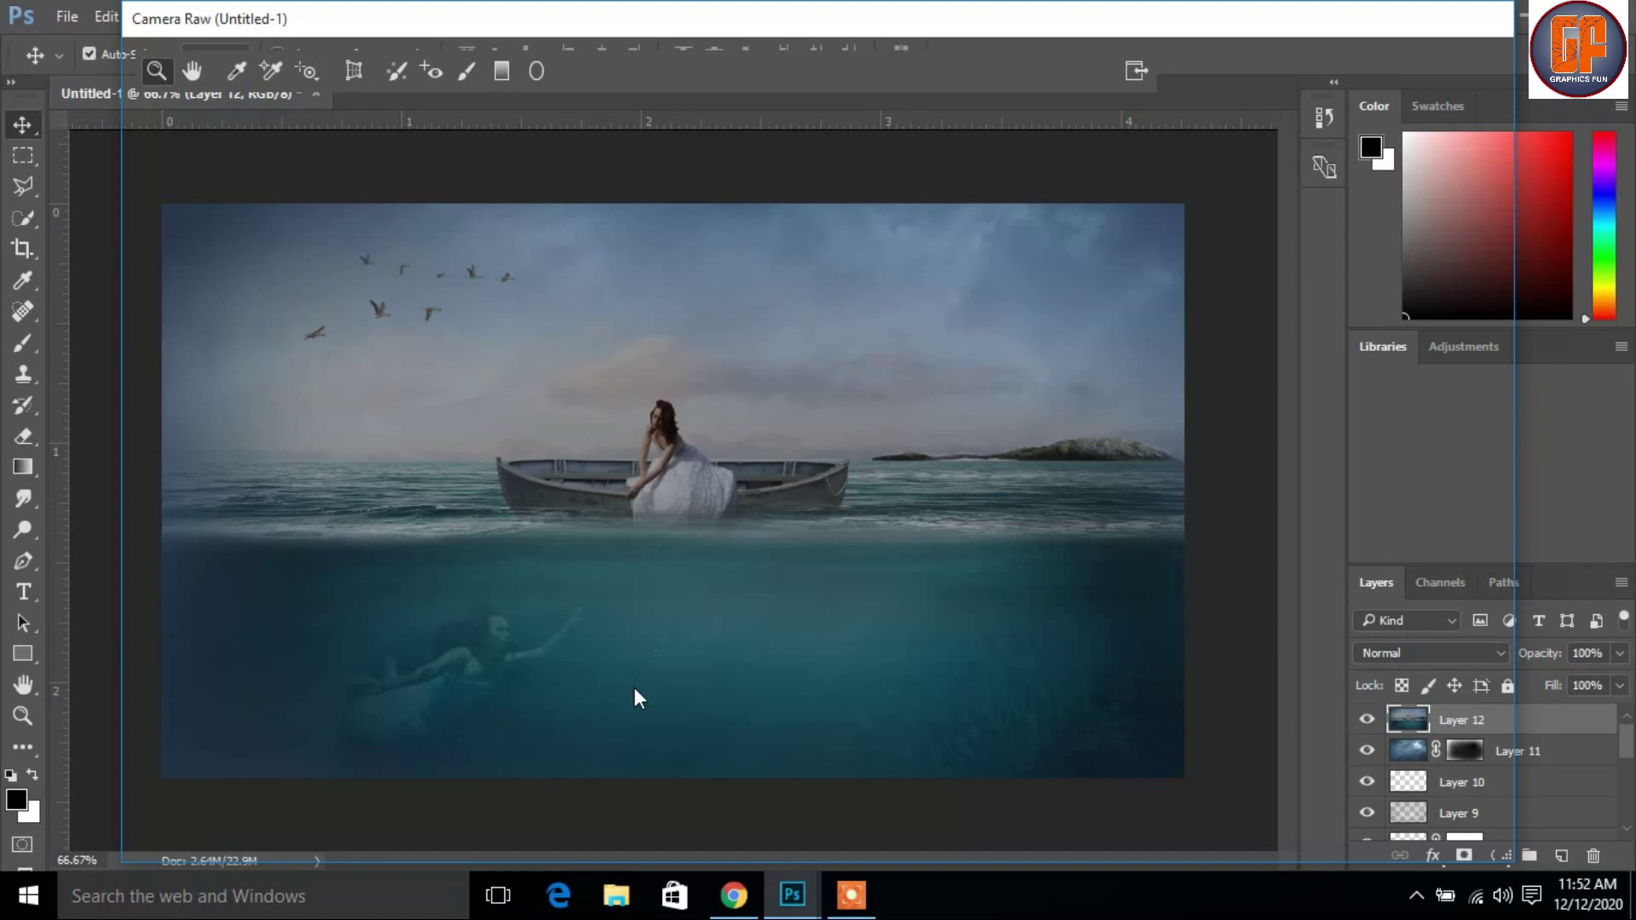
{"action": "left_click", "coordinate": [851, 893]}
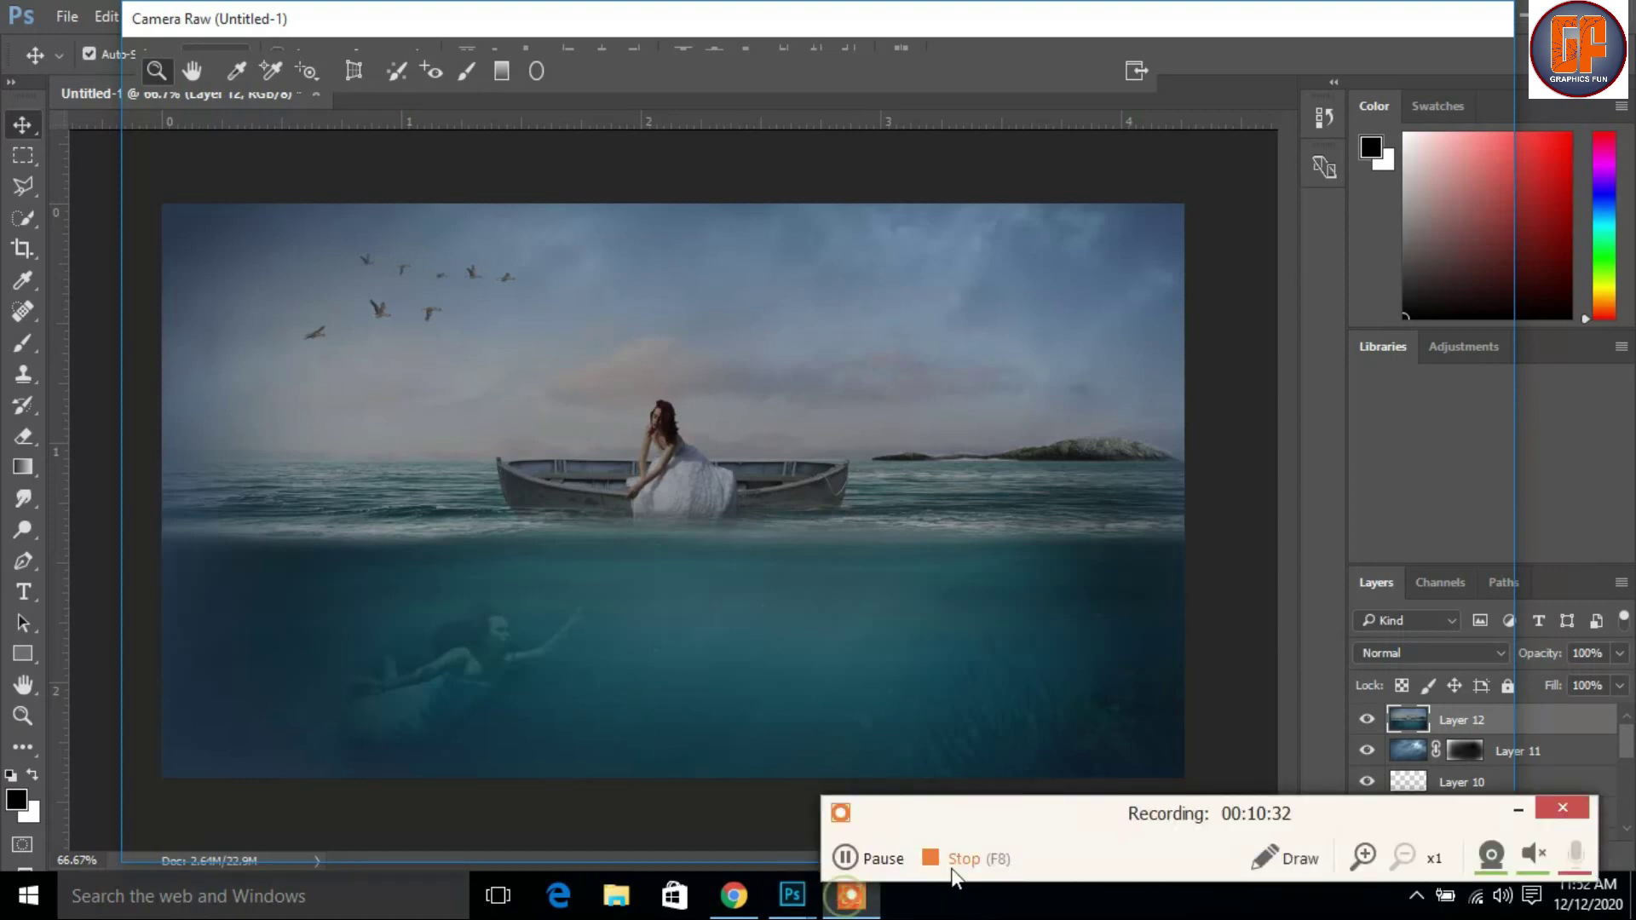
{"action": "left_click", "coordinate": [885, 861]}
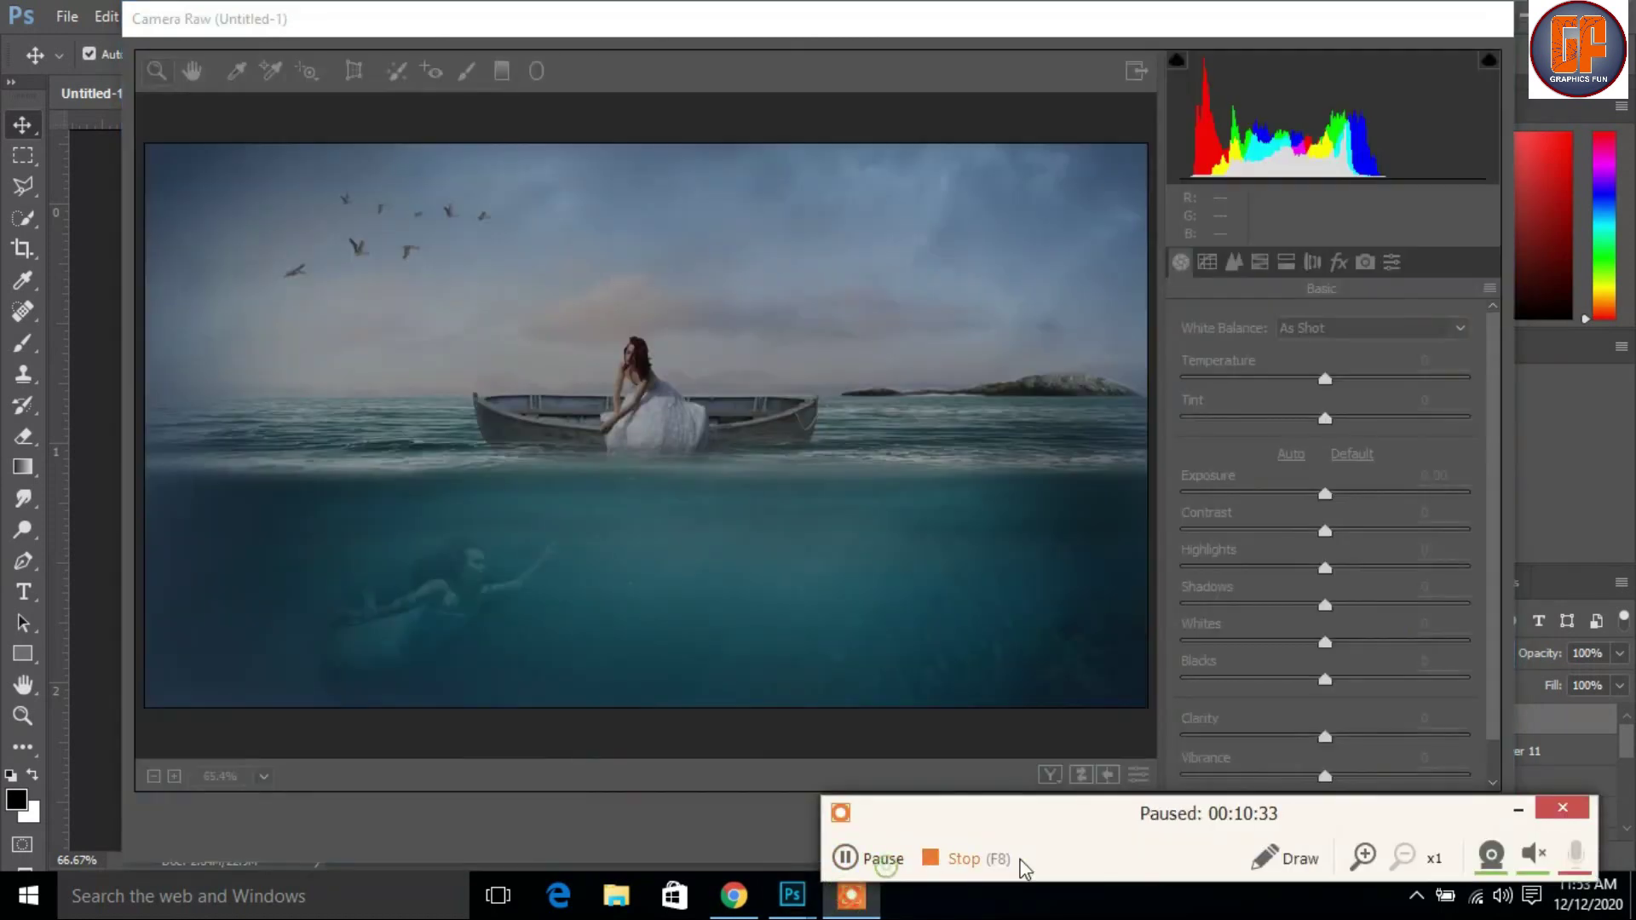
{"action": "left_click", "coordinate": [1519, 810]}
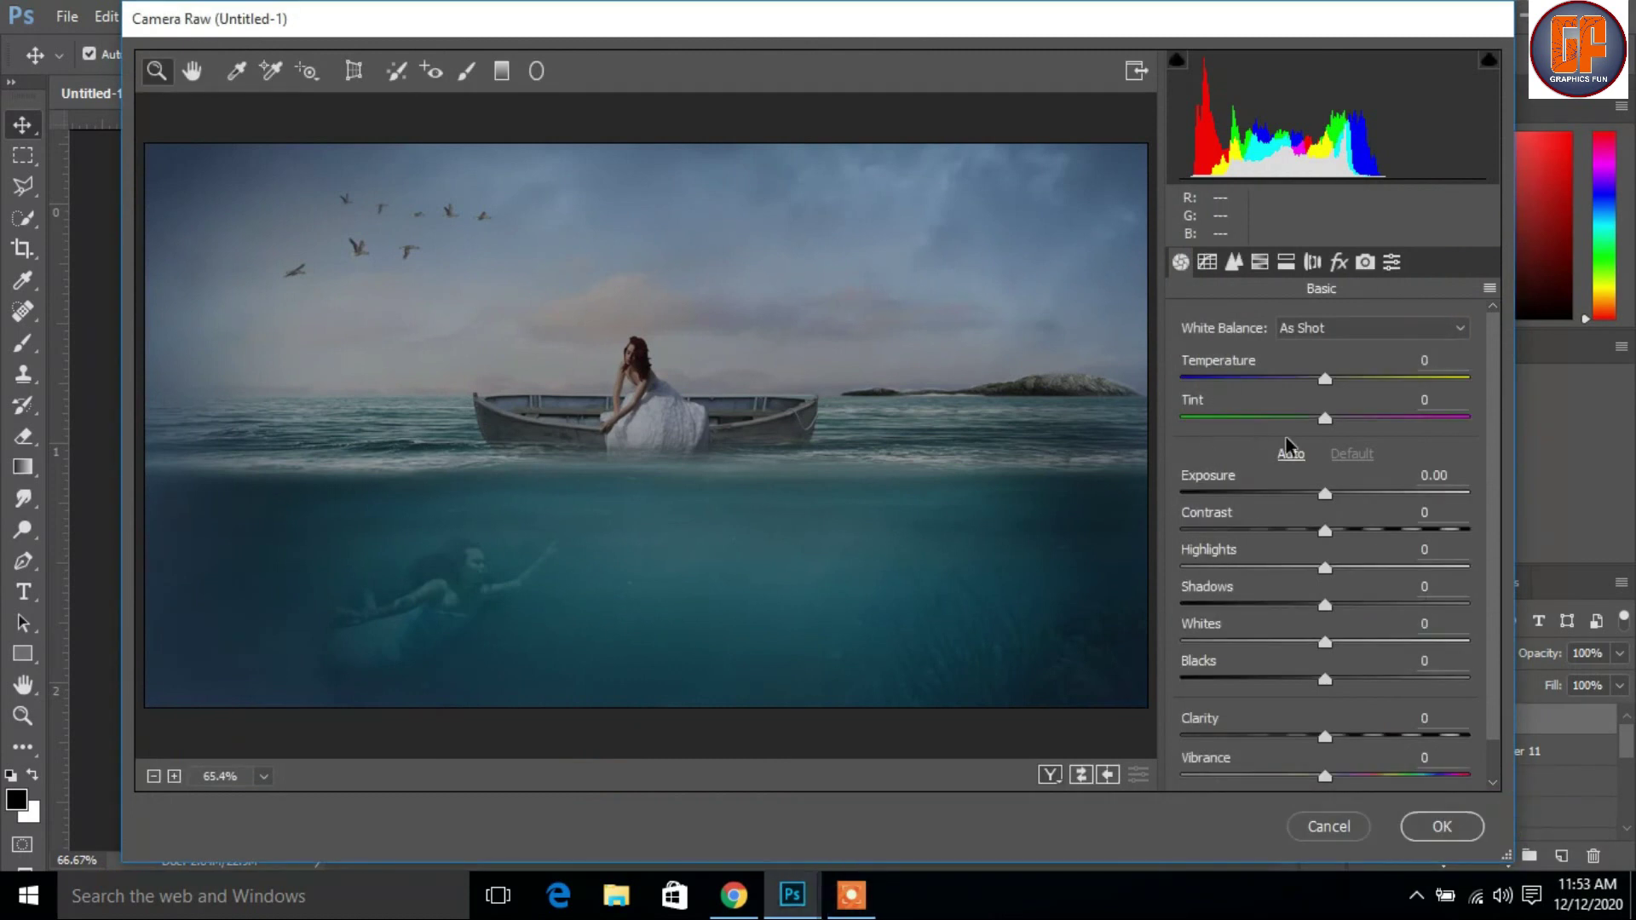
Step: Set Temperature to +3, Tint -3, Exposure -0.20, Contrast +3, Highlights -4, Shadows -2, Whites +3, Blacks -7 and Clarity +4
{"action": "left_click_drag", "start_coordinate": [1325, 383], "coordinate": [1320, 428]}
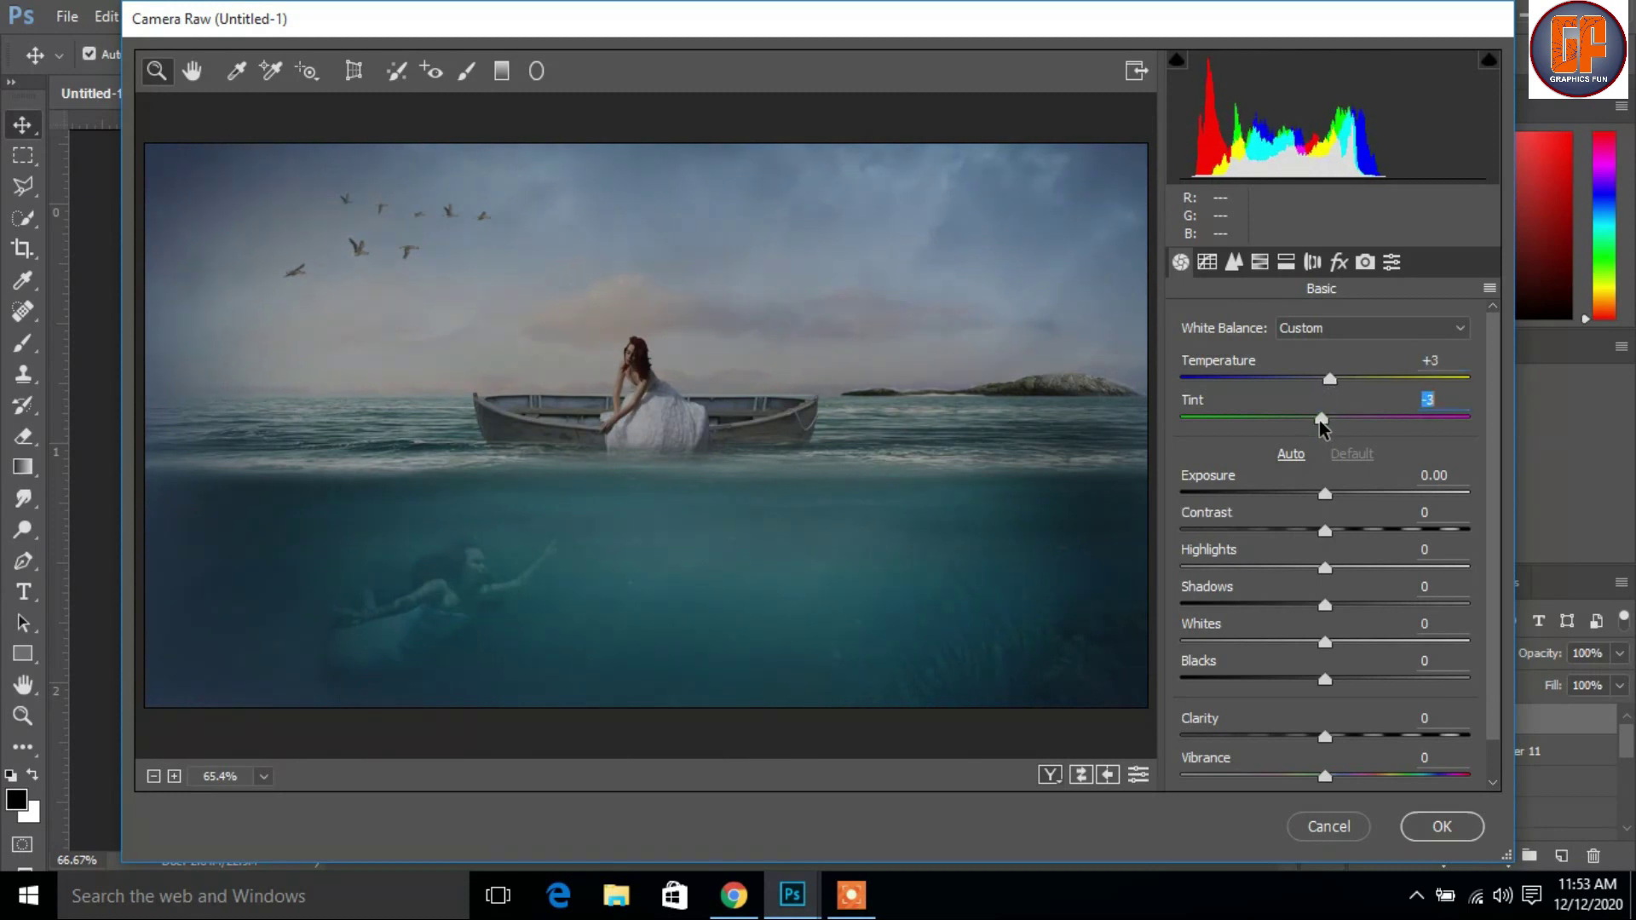
{"action": "left_click_drag", "start_coordinate": [1325, 495], "coordinate": [1316, 679]}
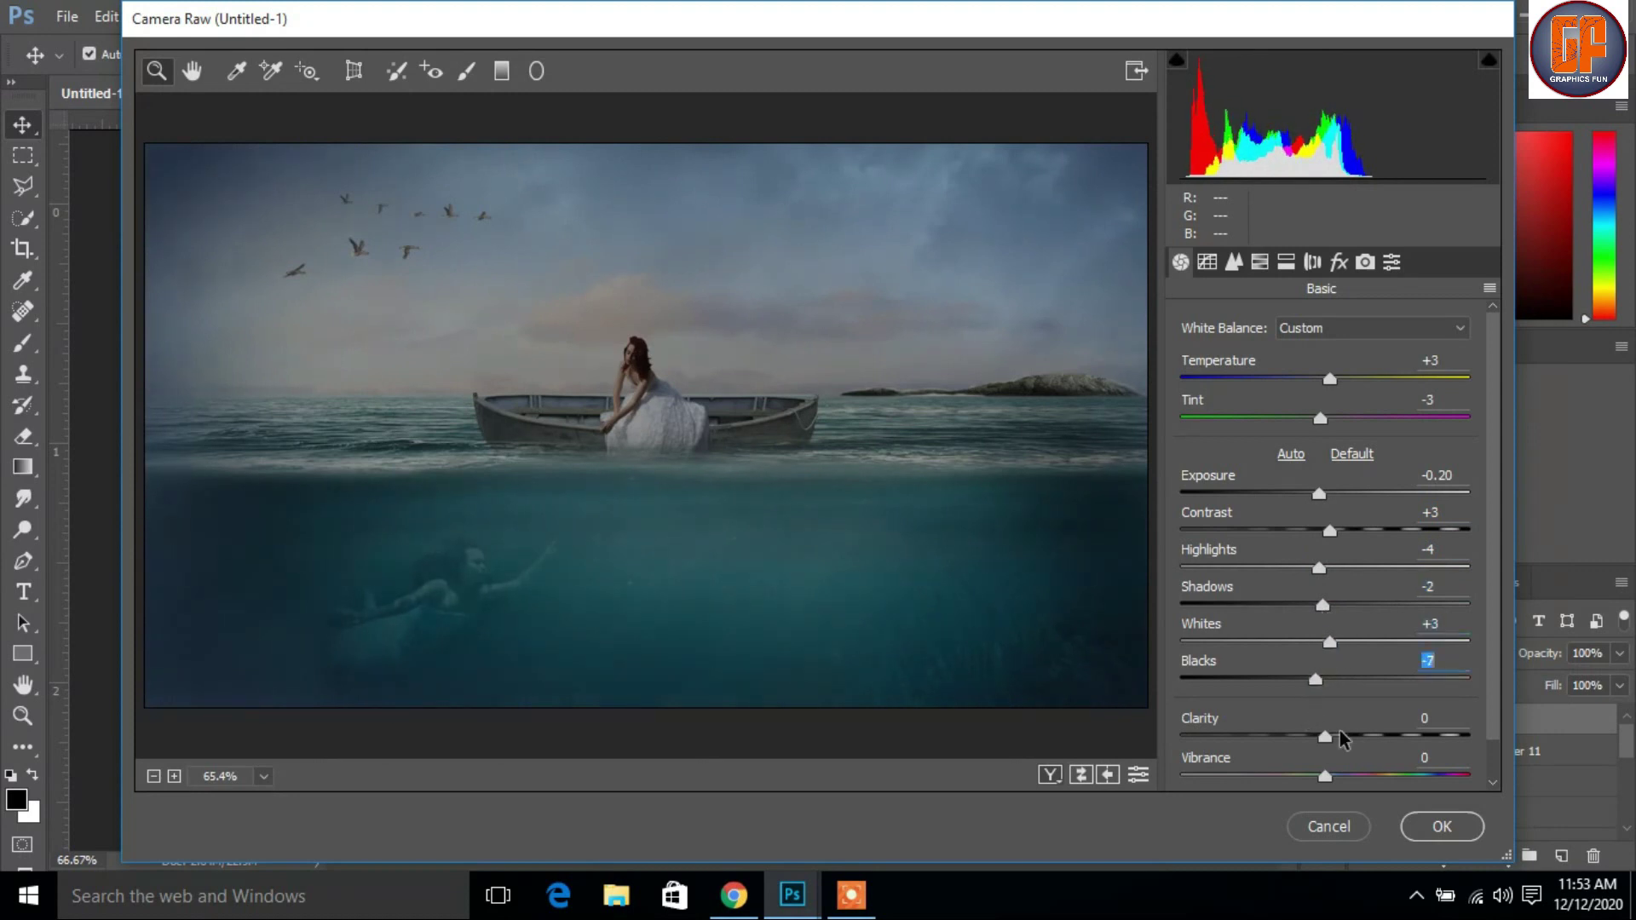
{"action": "left_click_drag", "start_coordinate": [1325, 736], "coordinate": [1329, 737]}
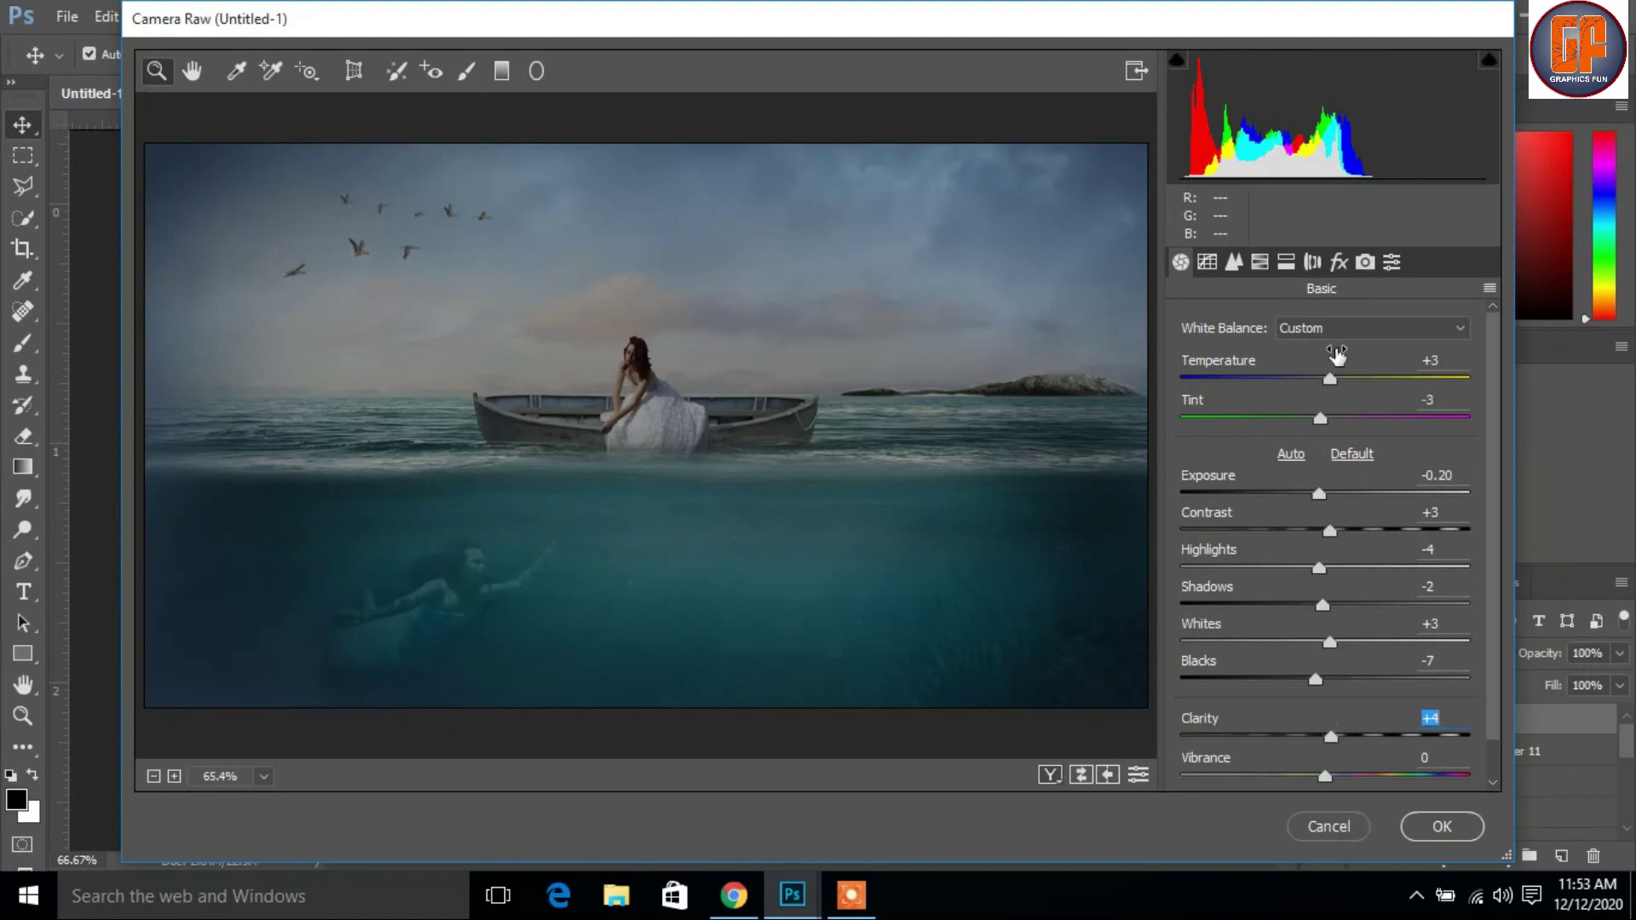
Step: Set the Dehaze amount to +2 and the post-crop vignetting amount to -3, and apply the Camera Raw grade
{"action": "left_click", "coordinate": [1339, 262]}
{"action": "left_click", "coordinate": [1326, 366]}
{"action": "left_click_drag", "start_coordinate": [1328, 368], "coordinate": [1330, 368]}
{"action": "left_click_drag", "start_coordinate": [1325, 658], "coordinate": [1319, 659]}
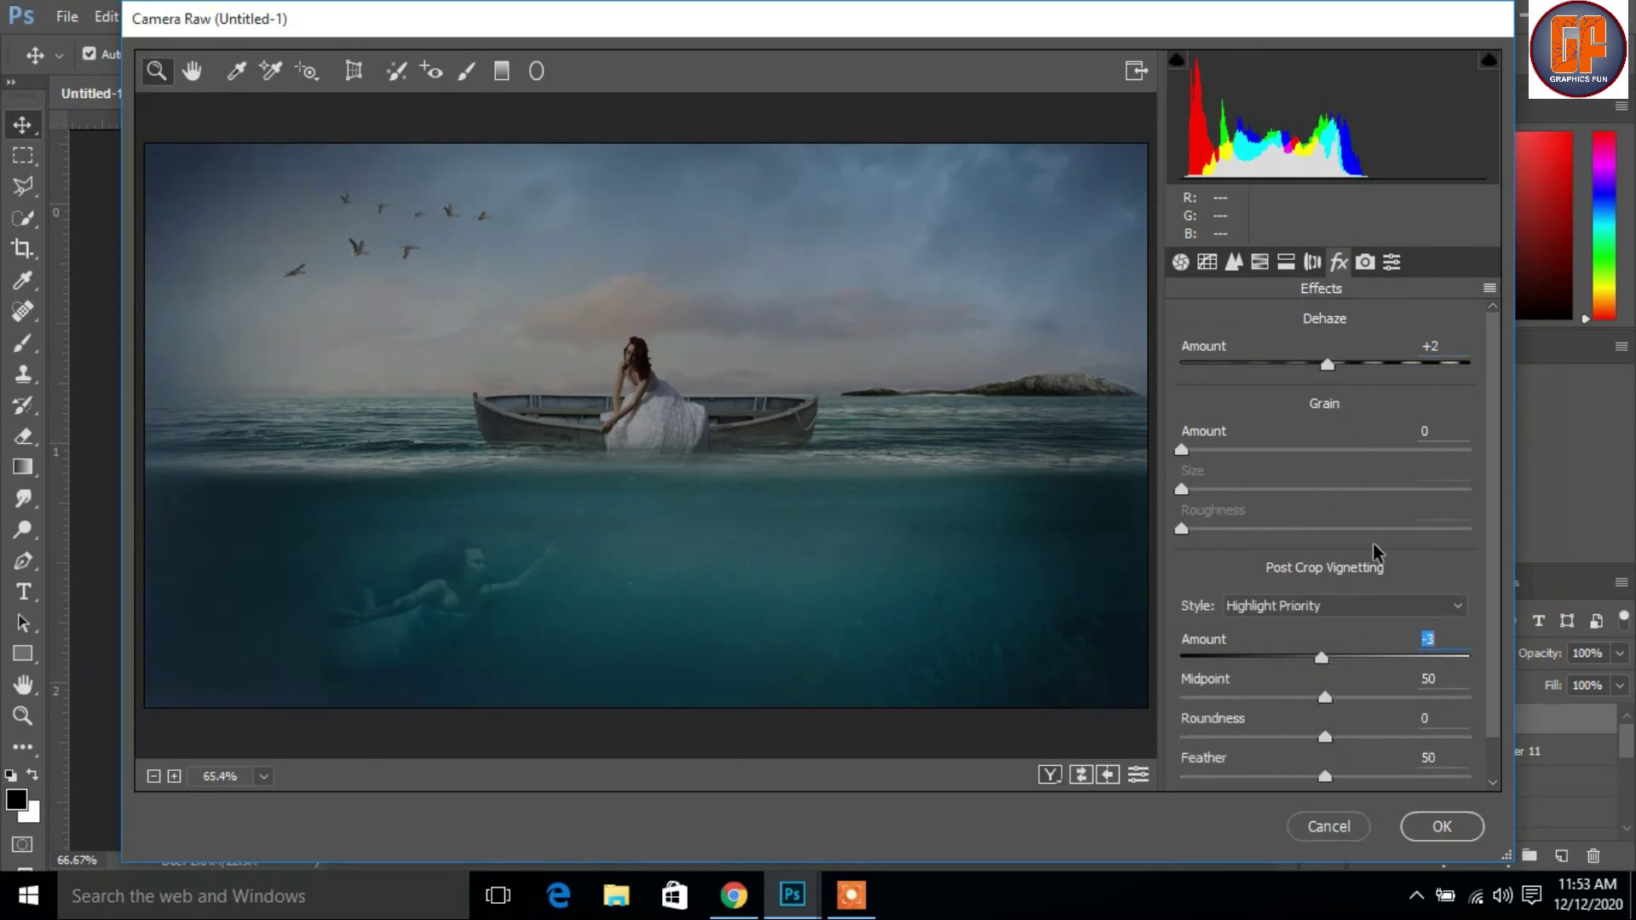
{"action": "left_click", "coordinate": [1454, 841]}
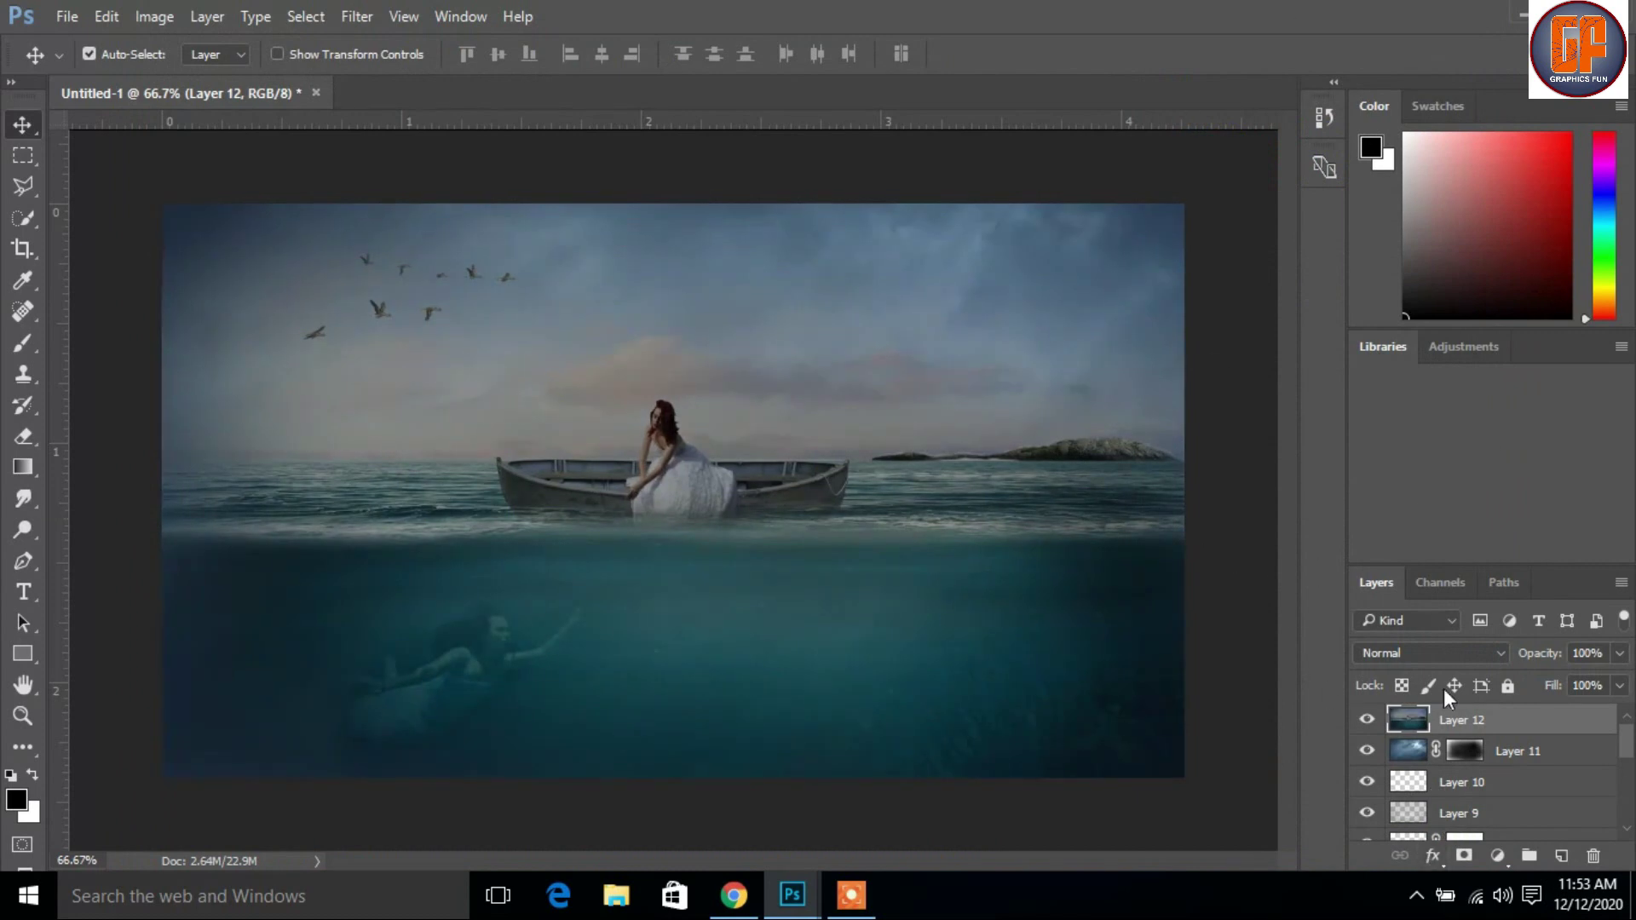
Step: Add a Photo Filter adjustment layer above the stamped layer using Warming Filter (85) at 20% density
{"action": "left_click", "coordinate": [1498, 857]}
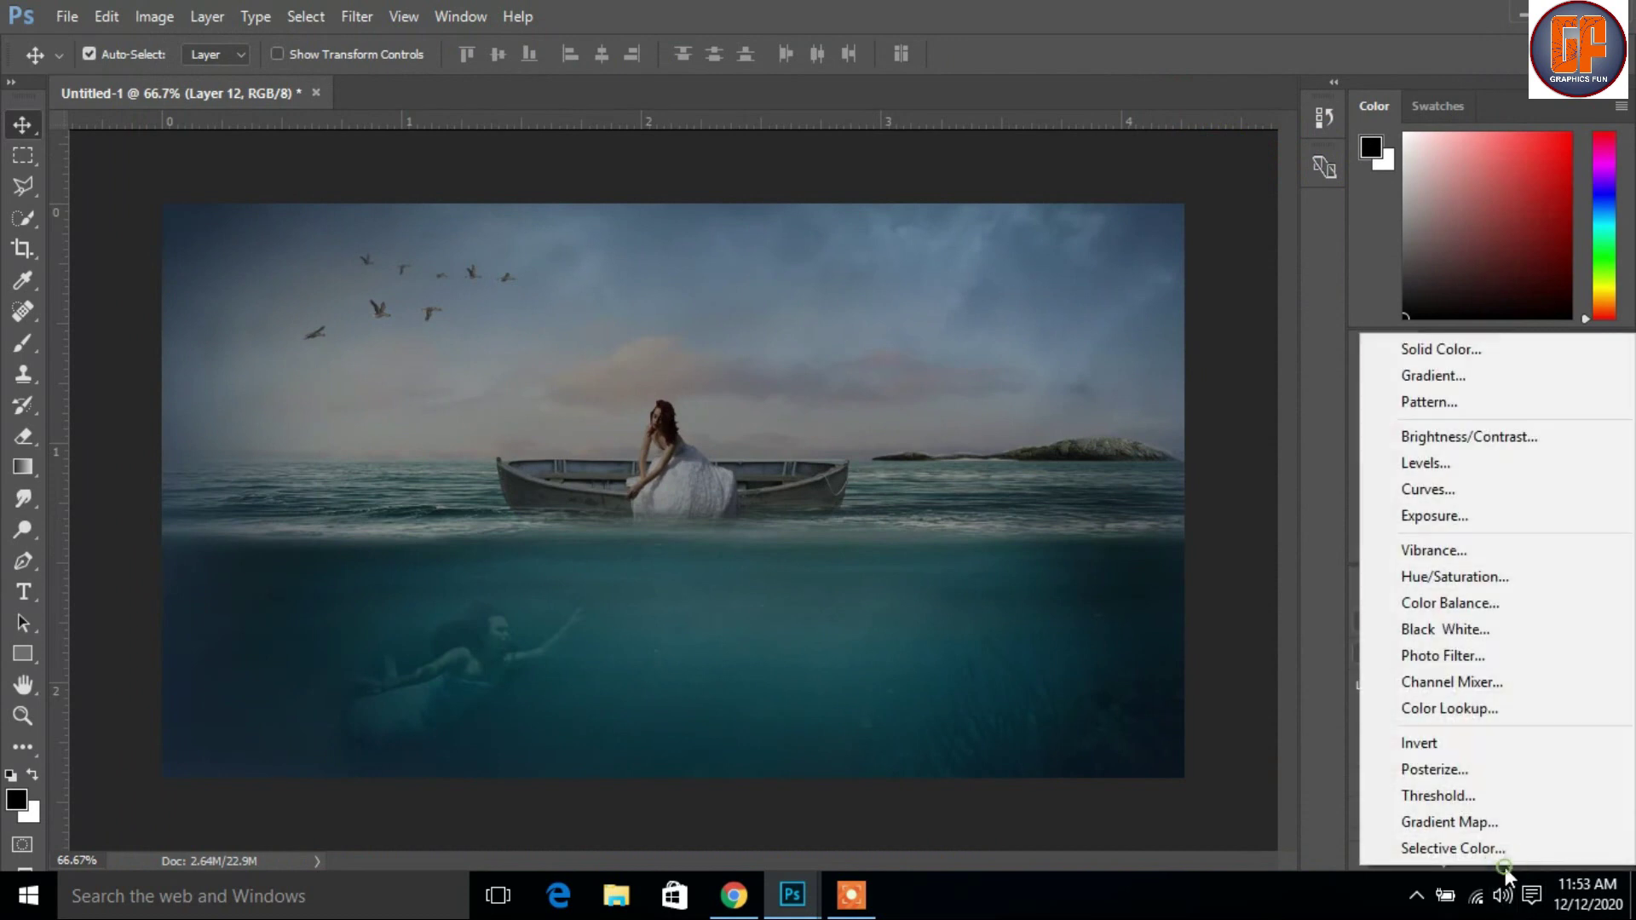
{"action": "left_click", "coordinate": [1460, 656]}
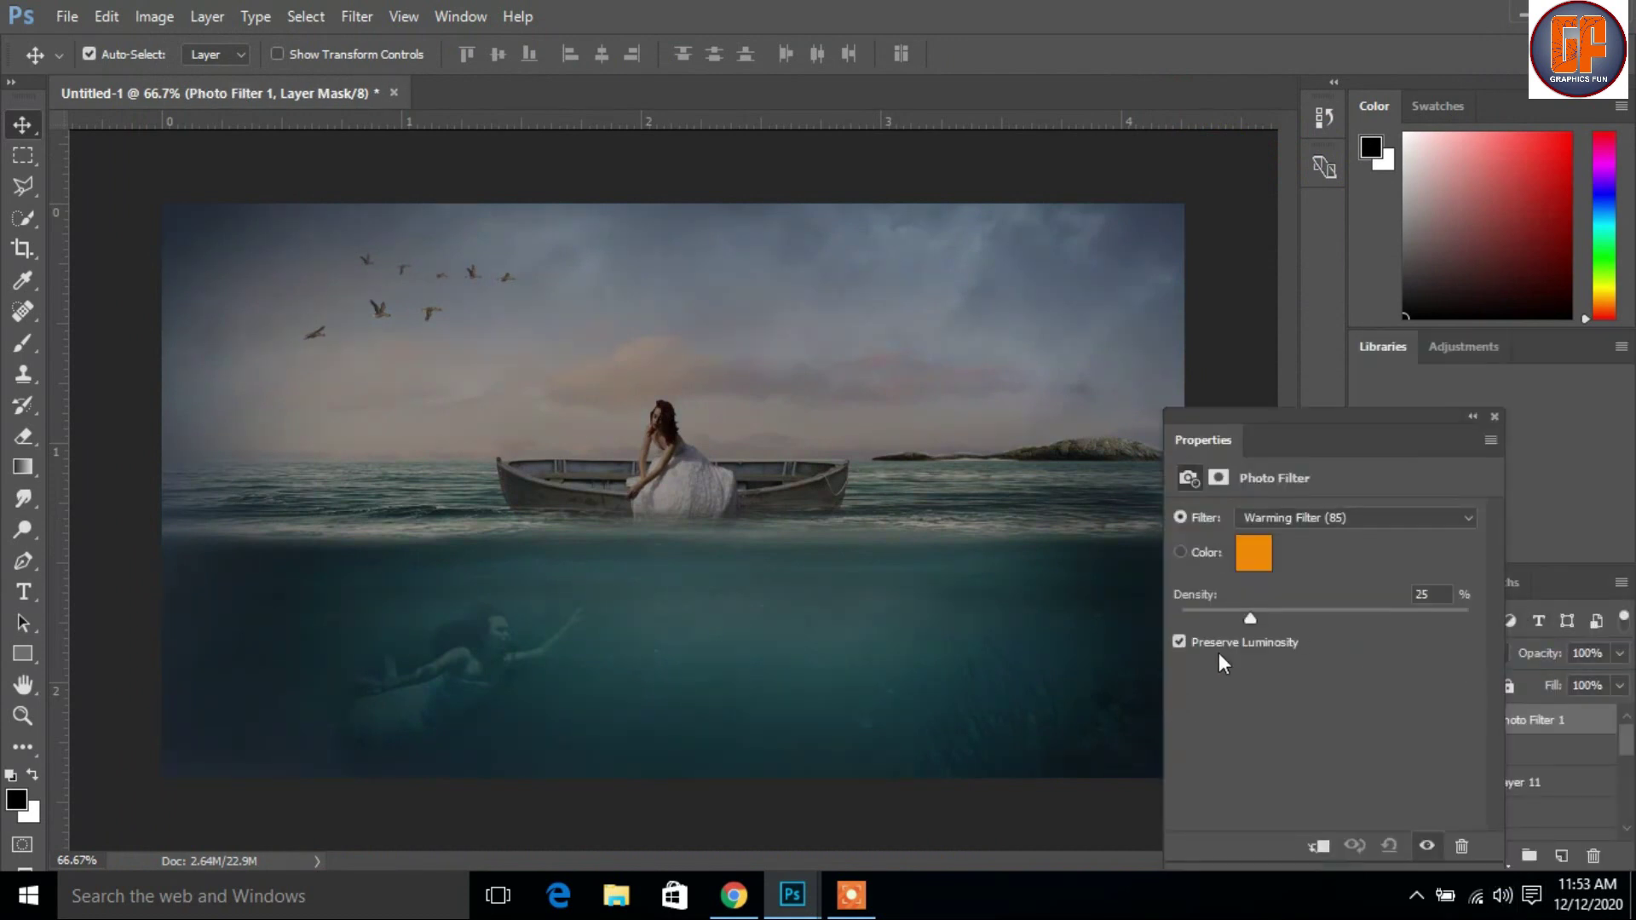
{"action": "left_click_drag", "start_coordinate": [1237, 617], "coordinate": [1235, 617]}
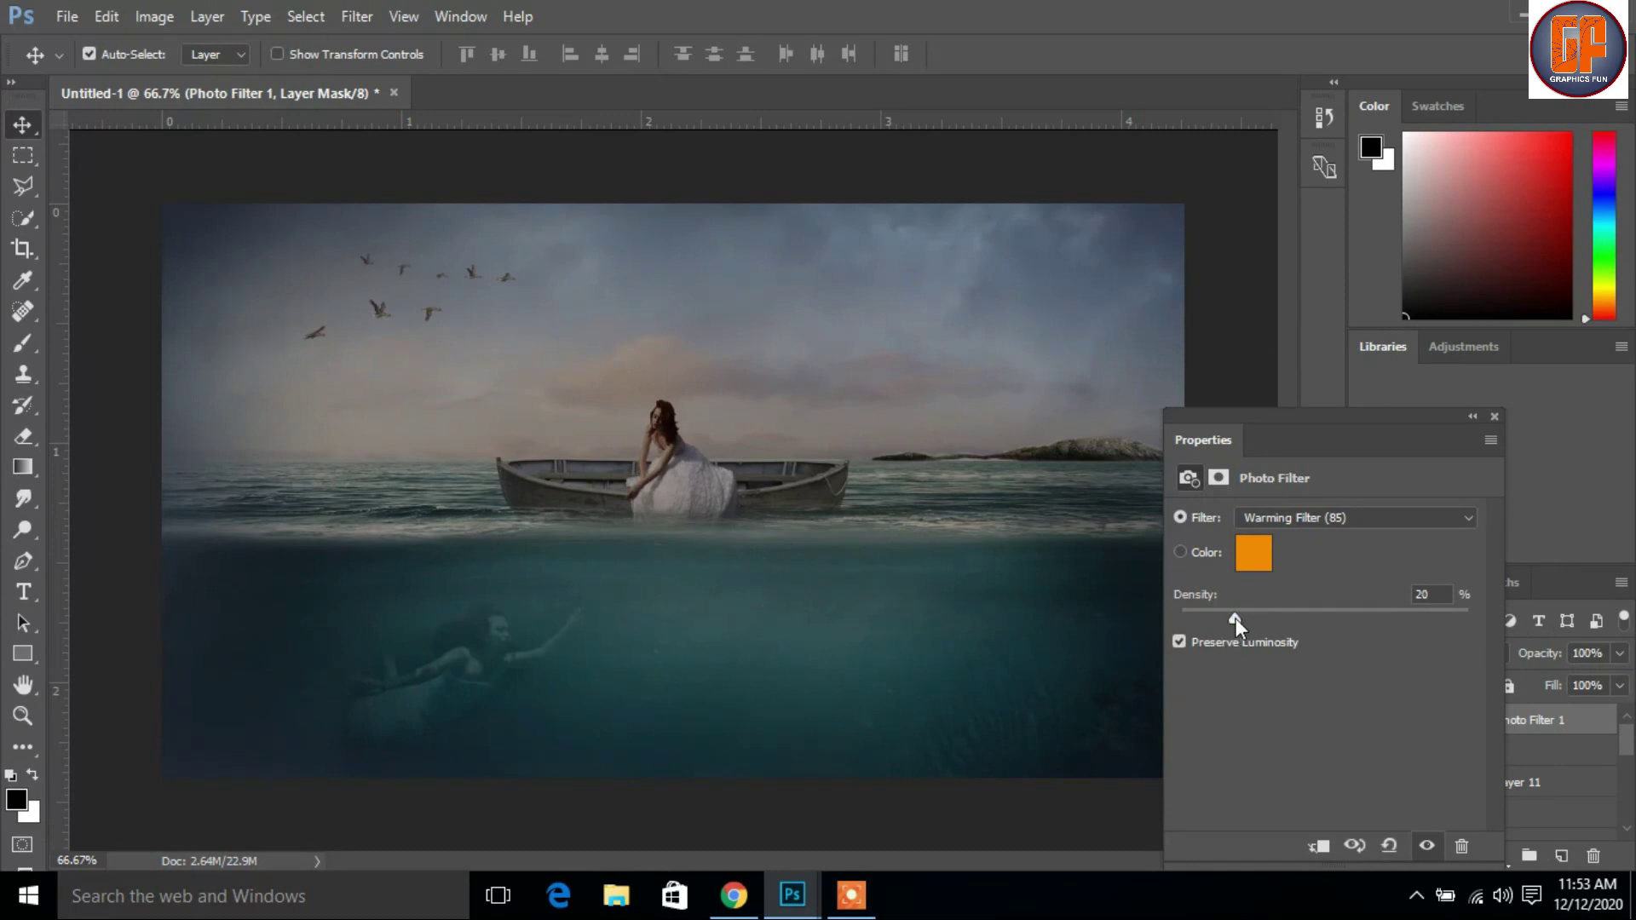
{"action": "left_click", "coordinate": [1494, 417]}
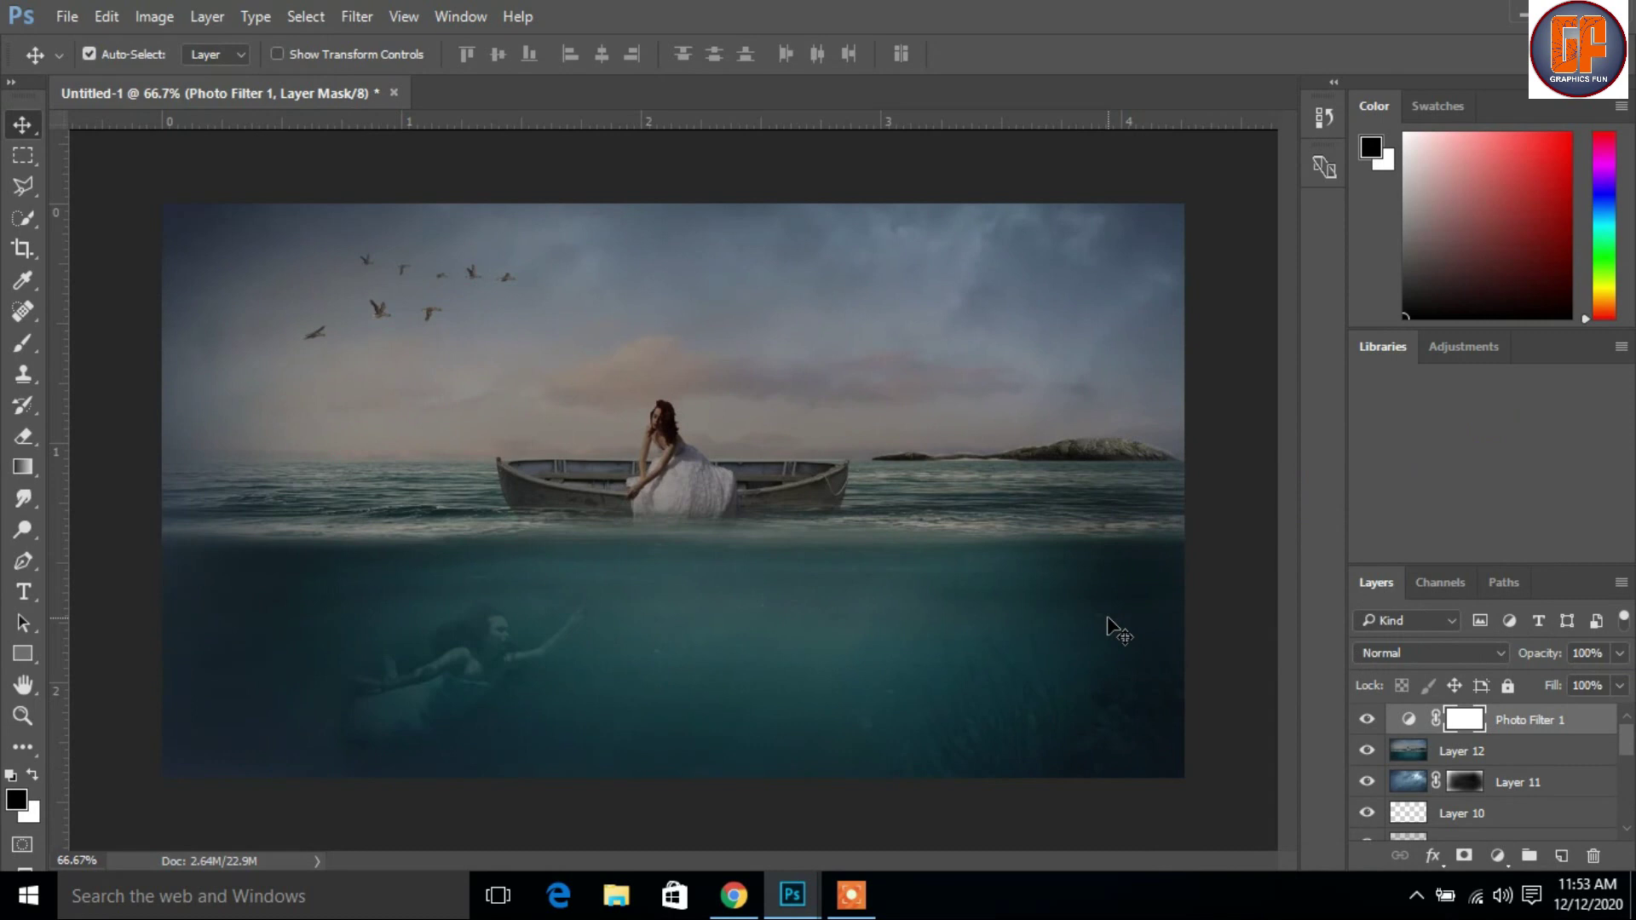